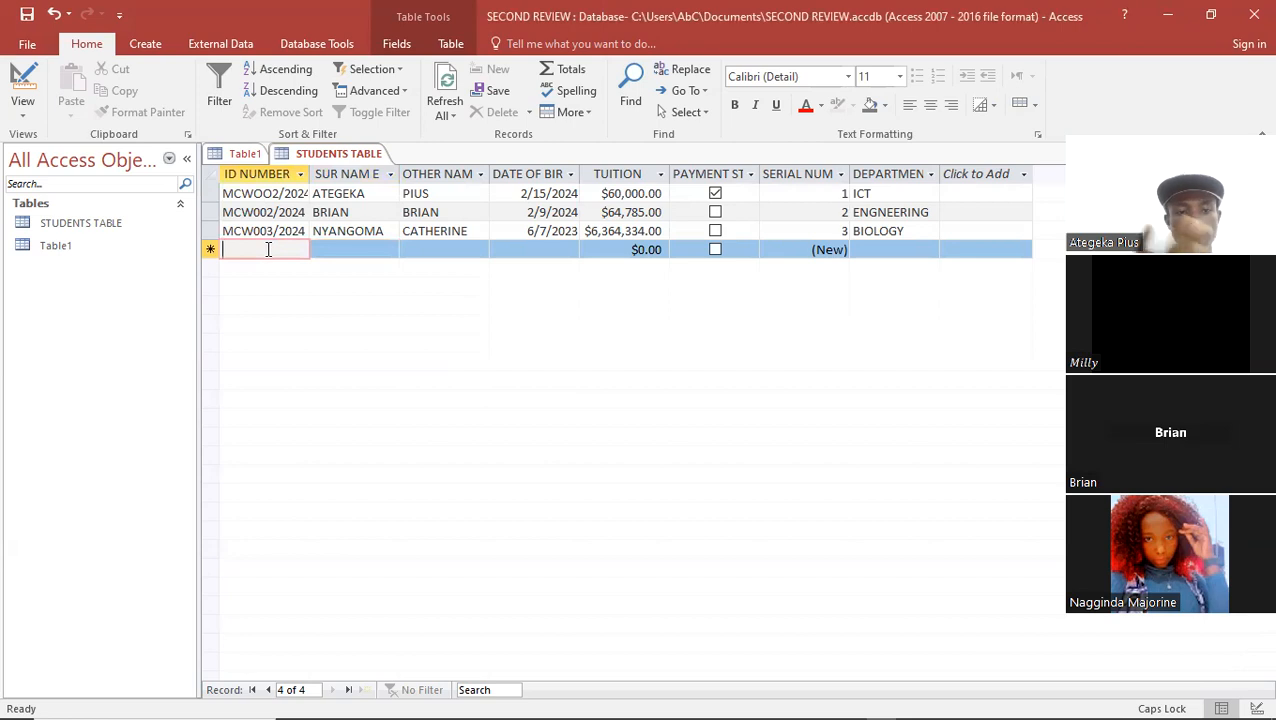
- Enter the fourth student's ID and both names, birth date 7/10/2024, tuition 40000, and tick paid
text(MCW)
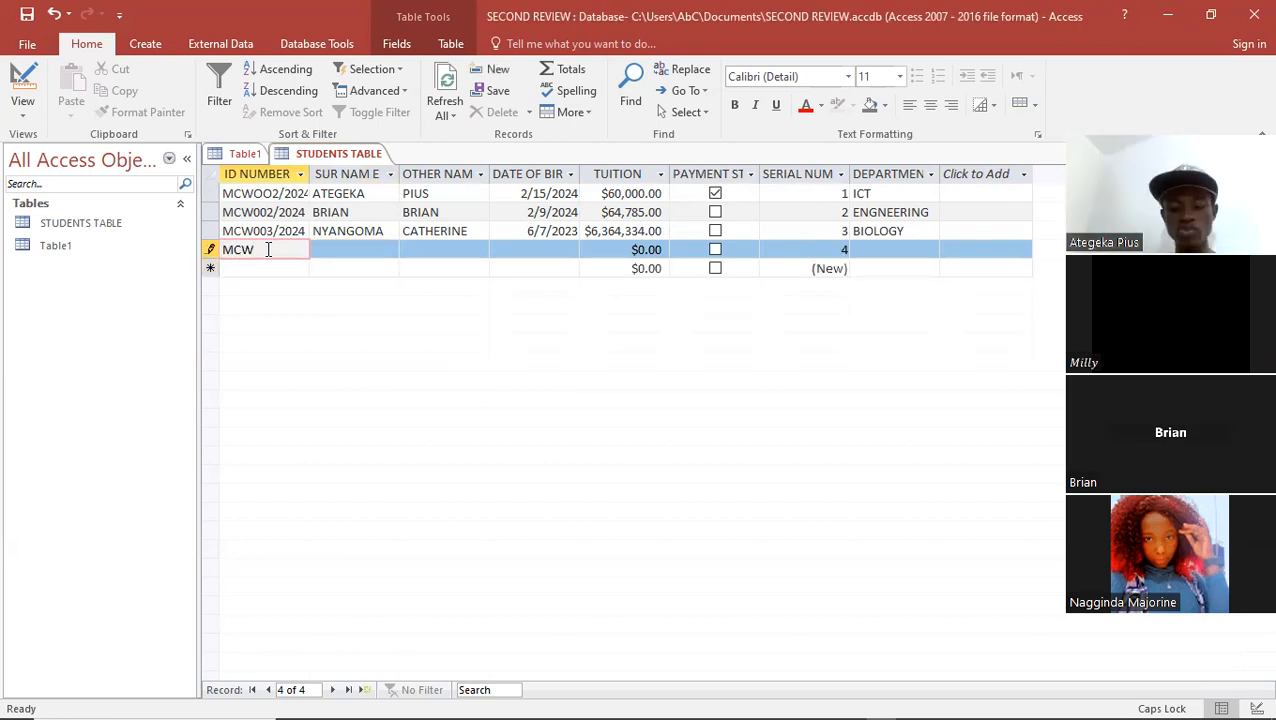
text(004)
key(Tab)
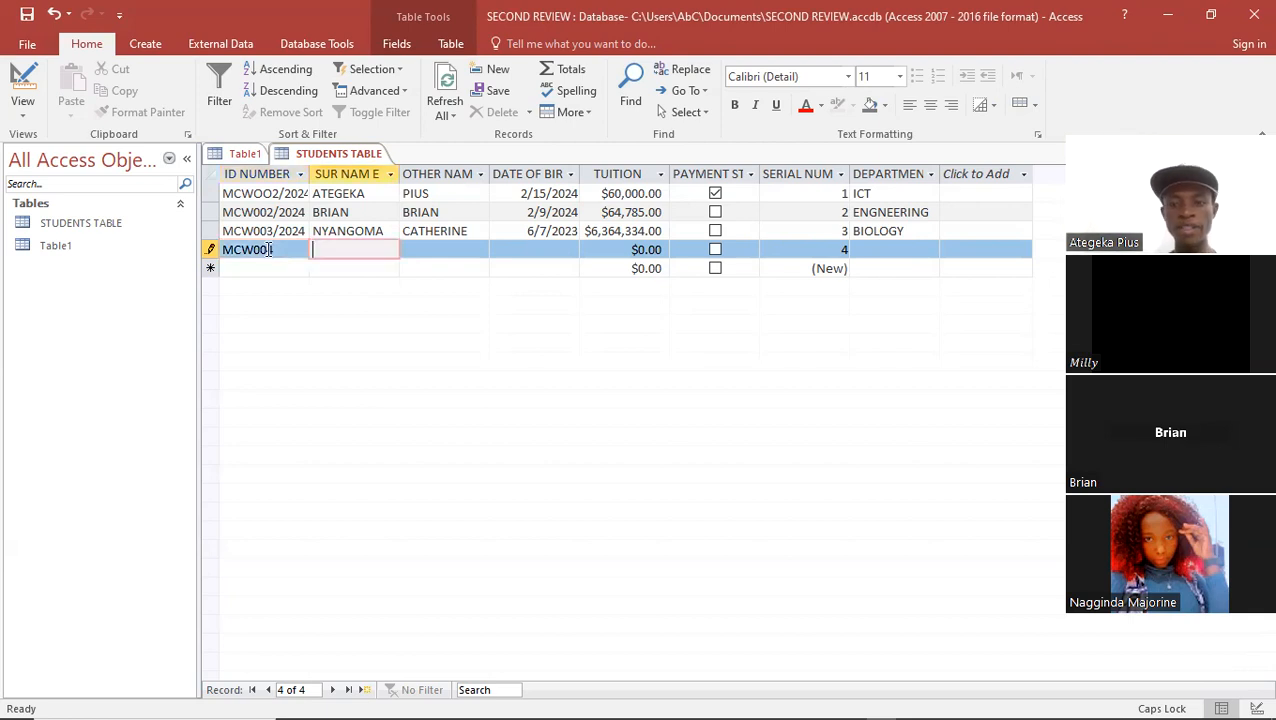
text(N)
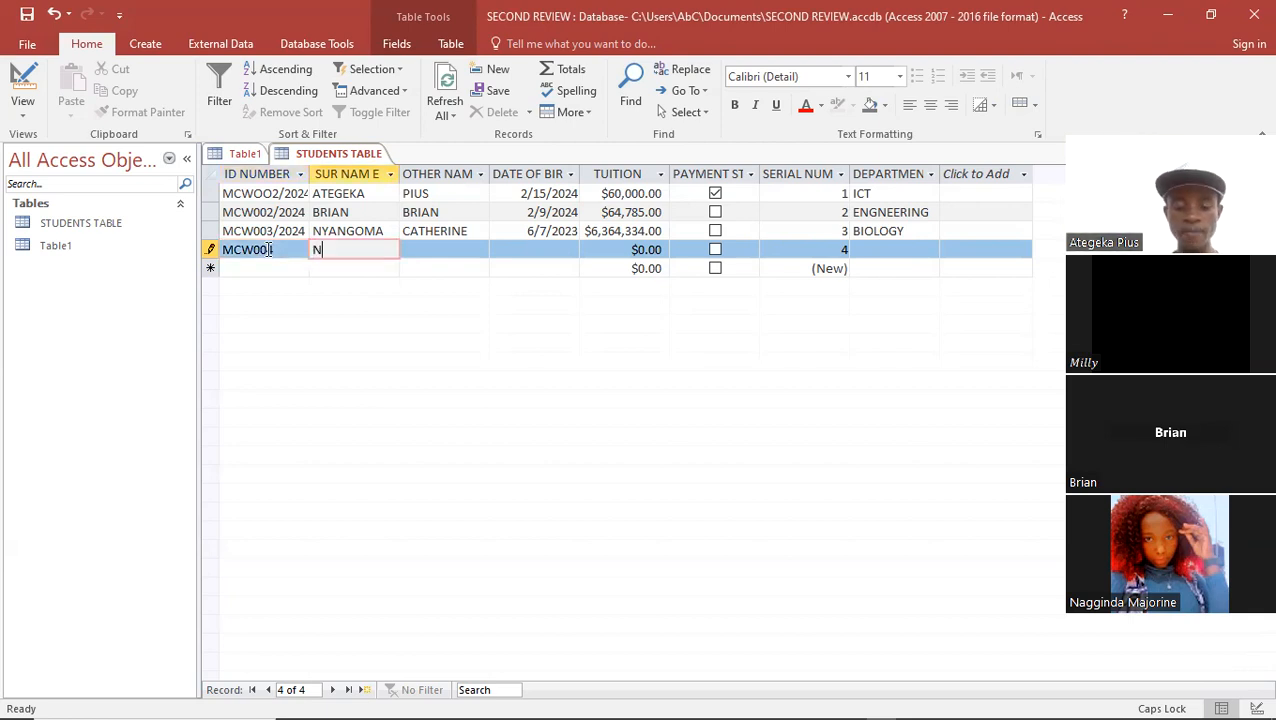
text(AGINDA)
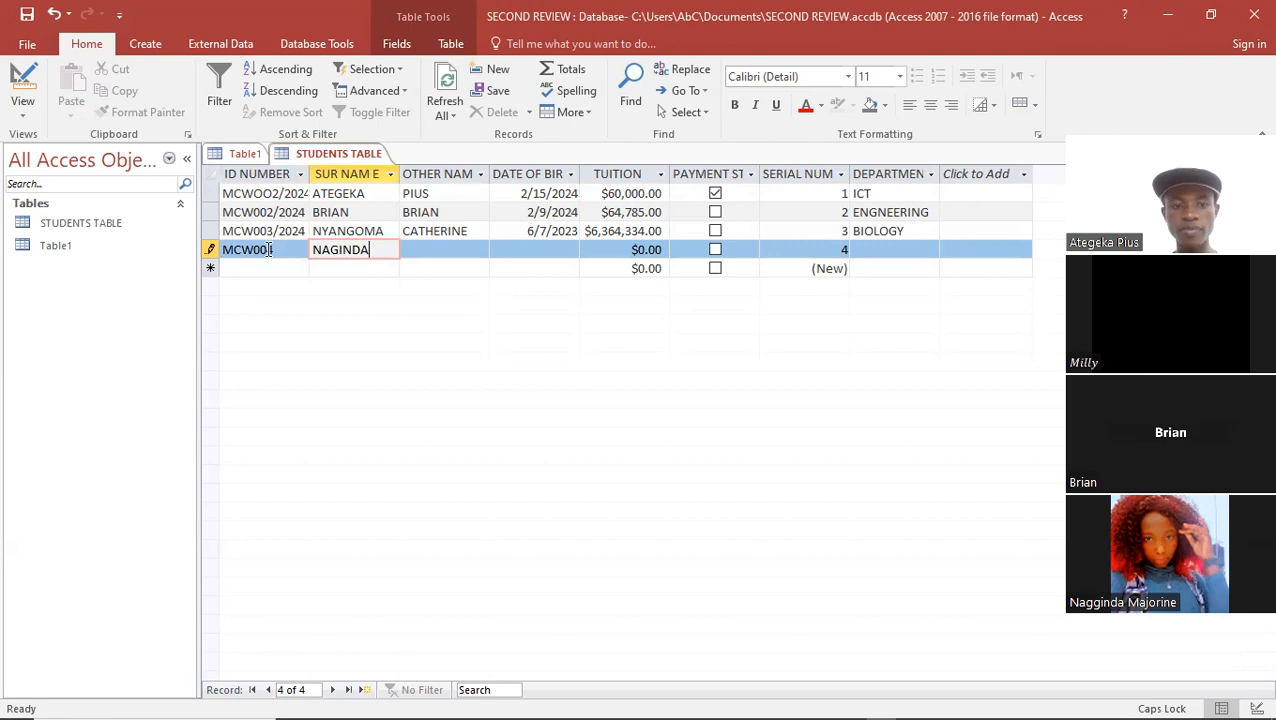
key(Tab)
text(MAJORINE)
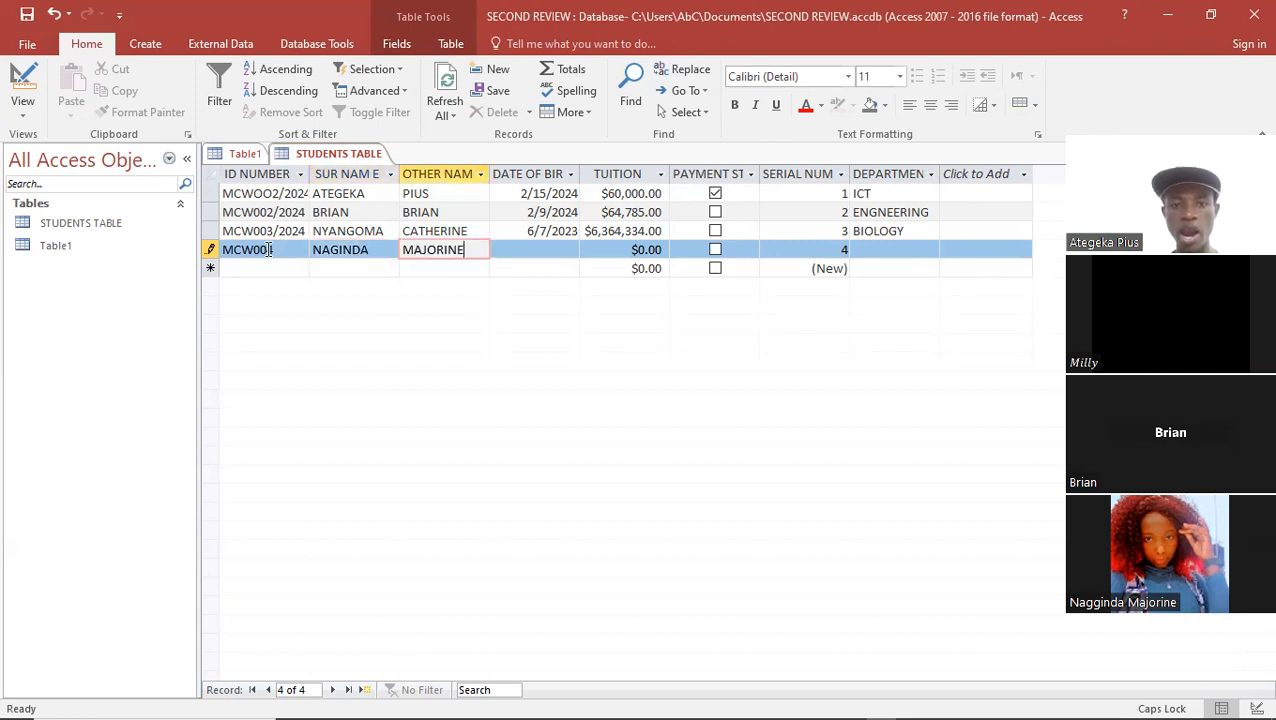
key(Tab)
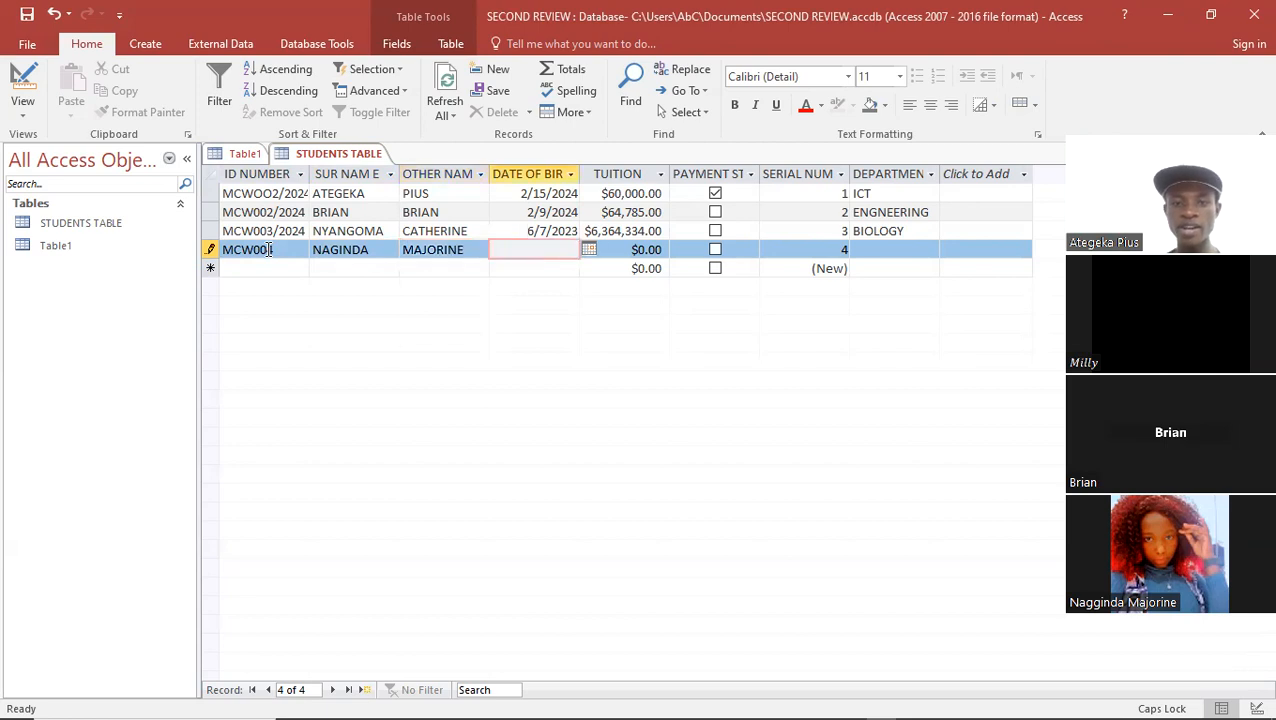
text(7)
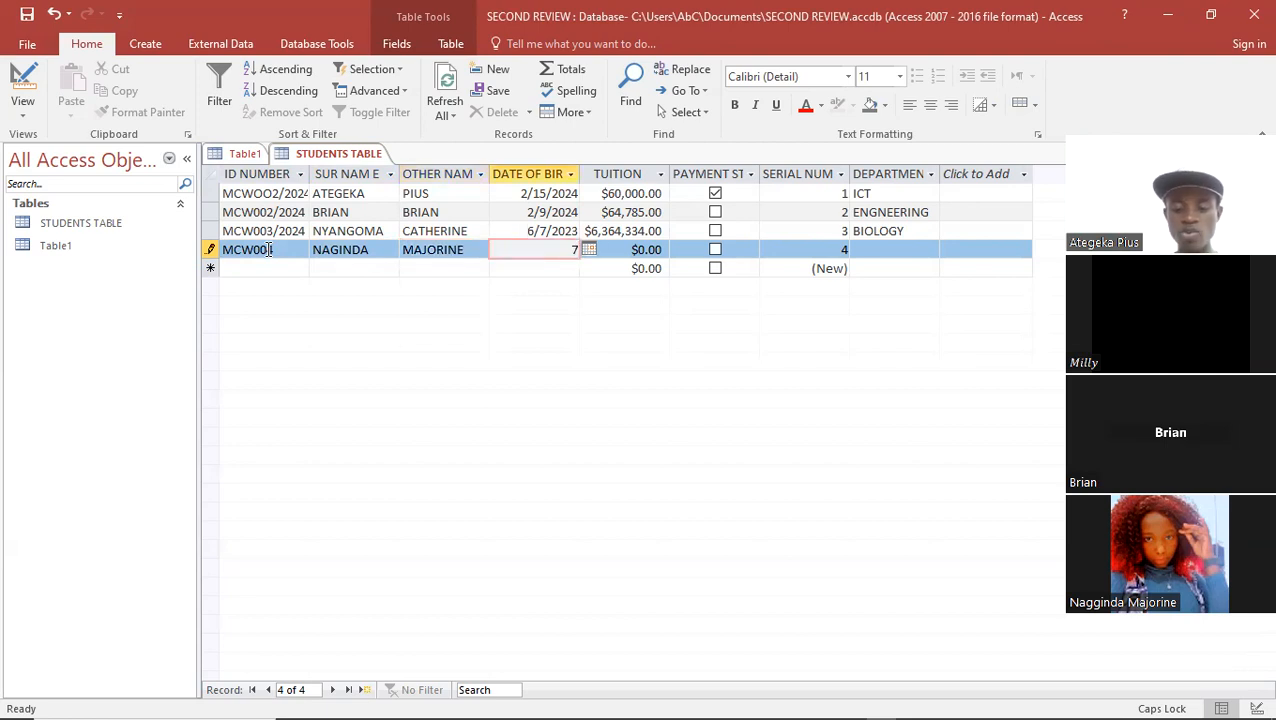
text(/10/)
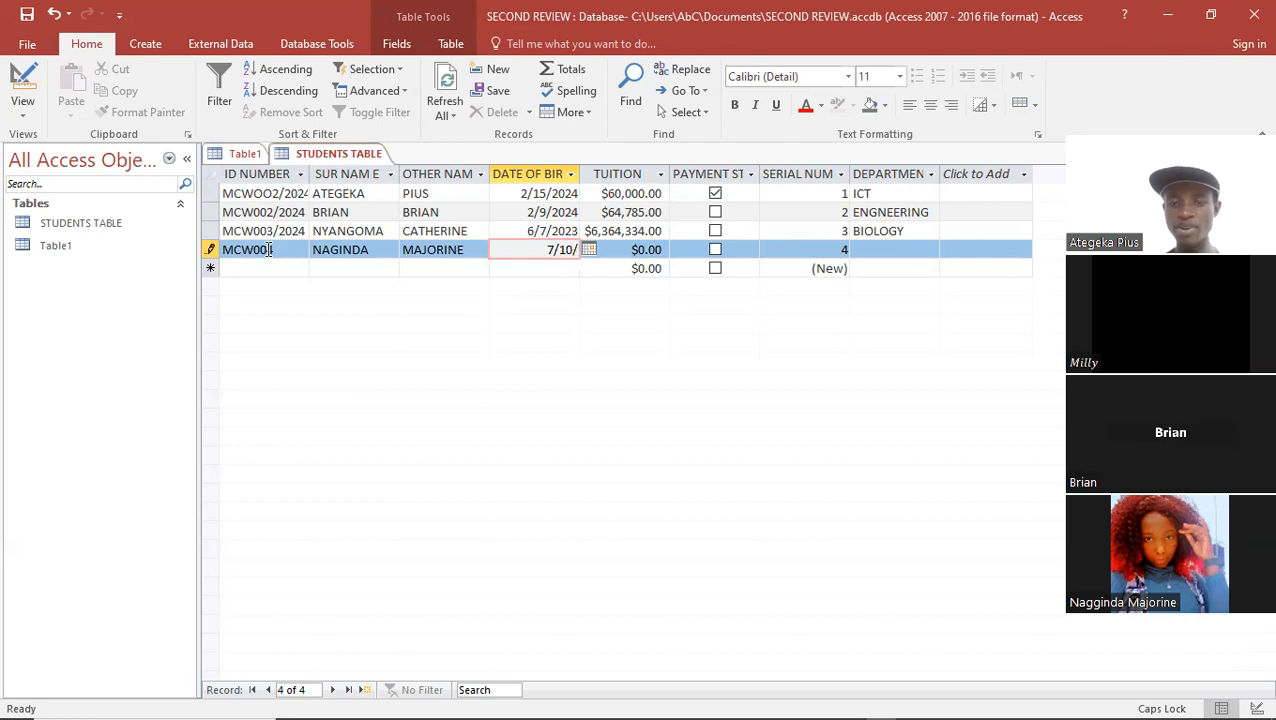
text(2024)
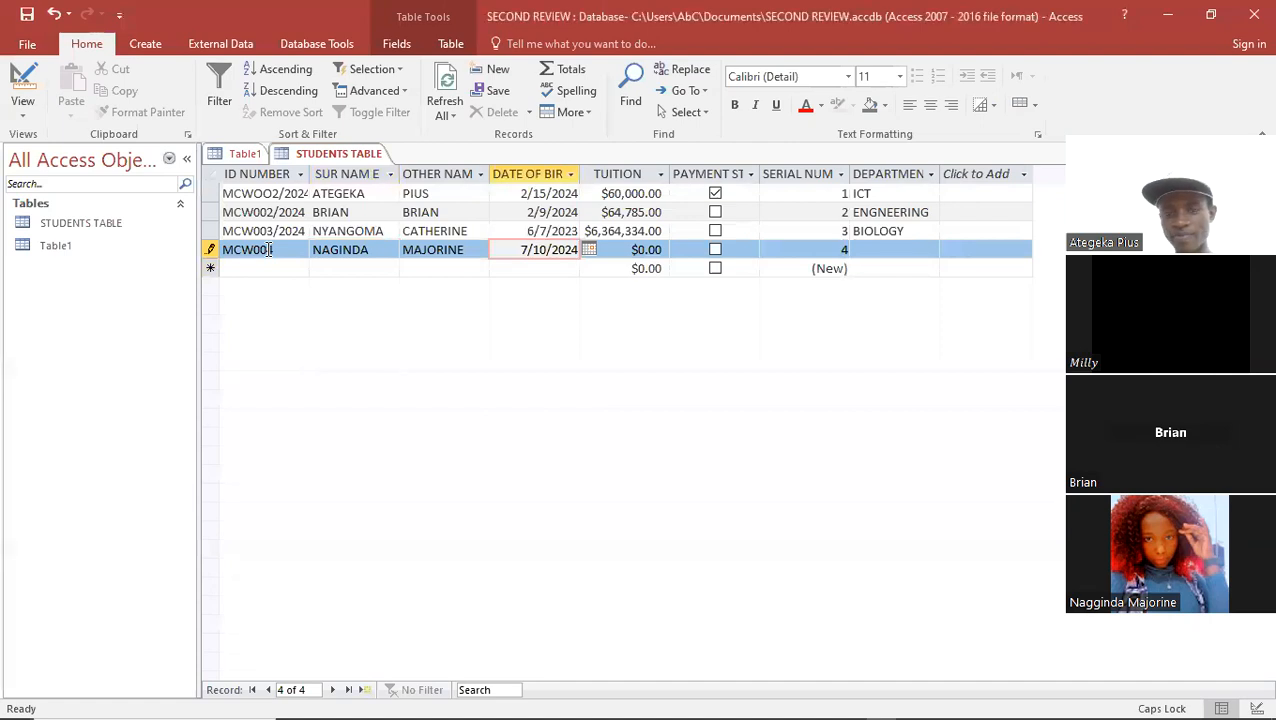
key(Tab)
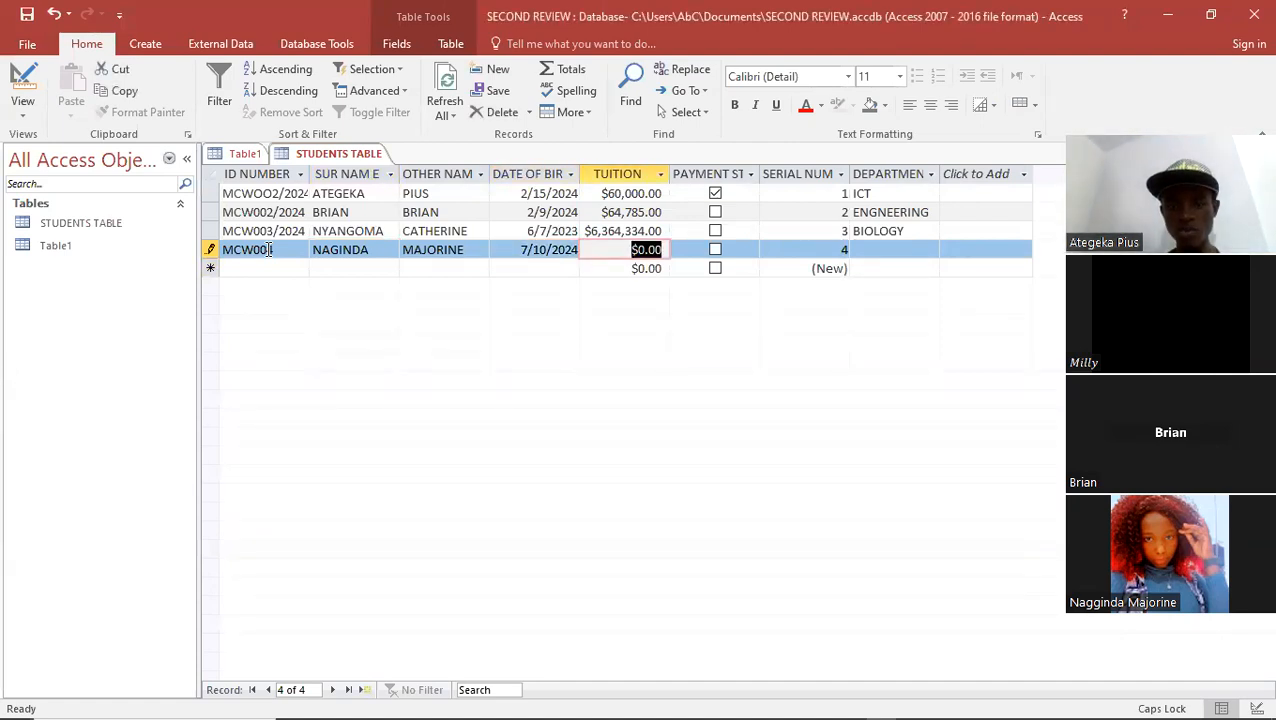
text(40000)
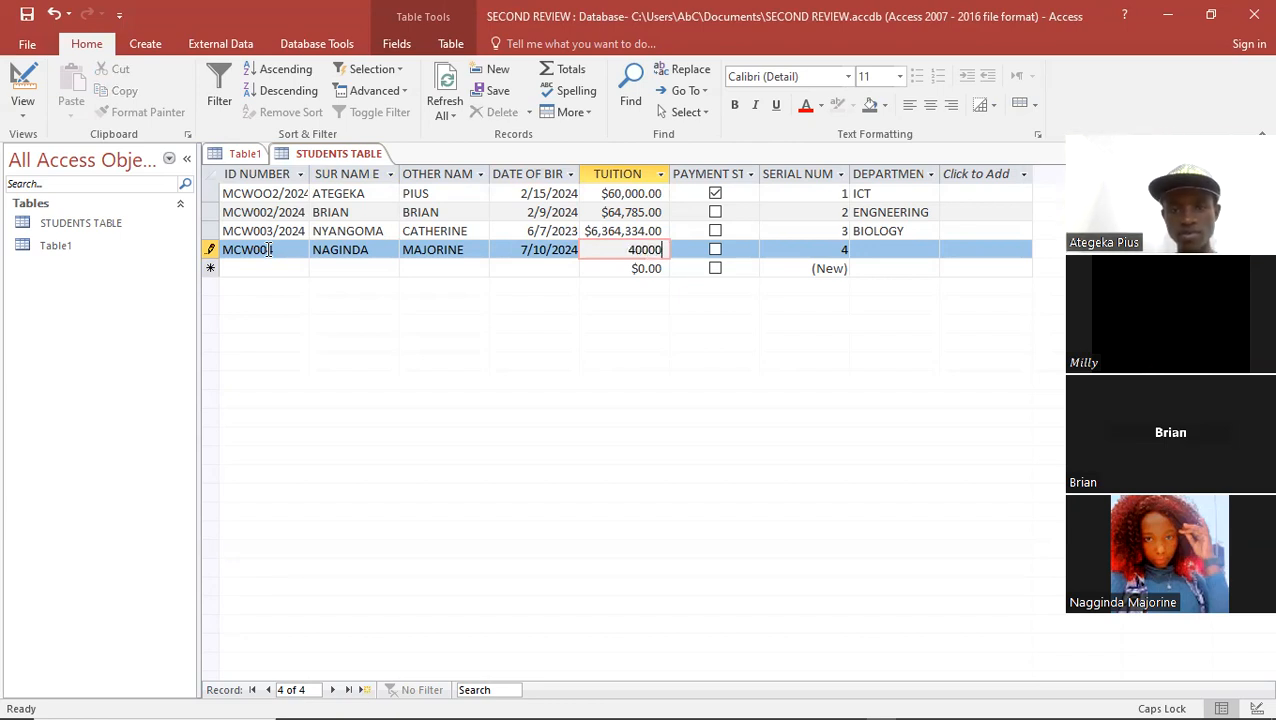
click(717, 252)
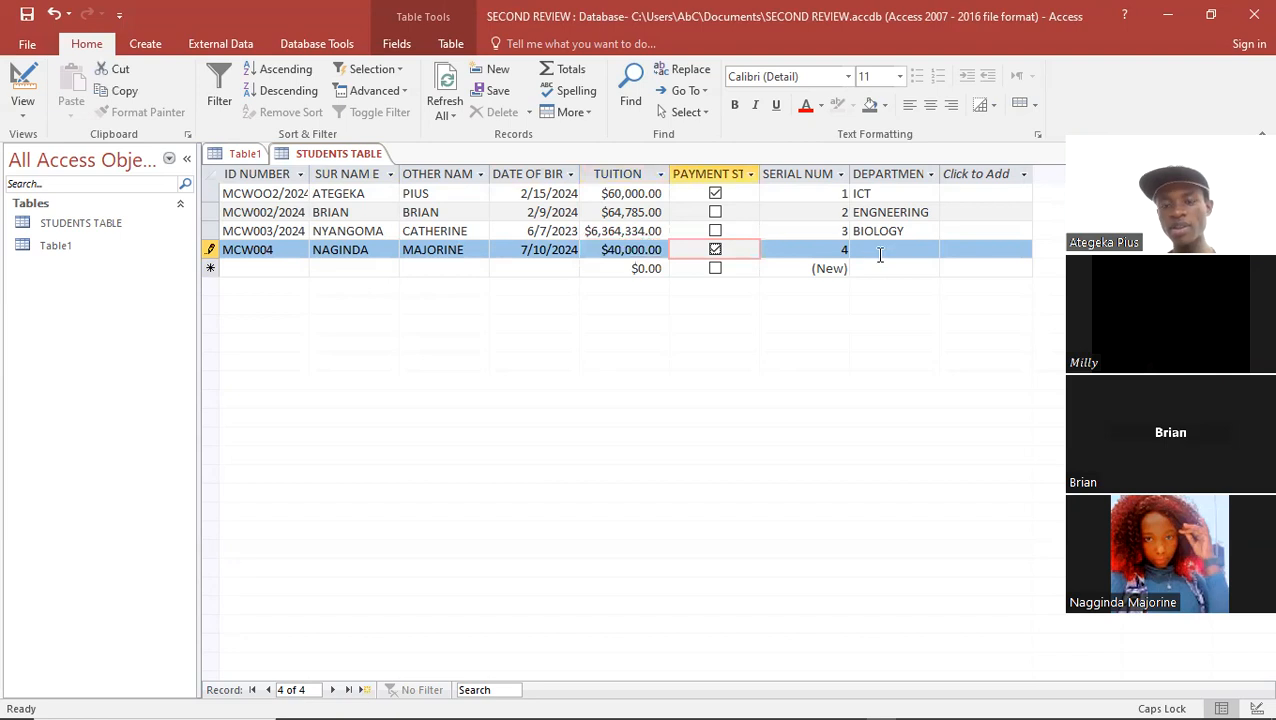
- Start a fifth record, type then erase an ID, and dismiss the missing-ID warning
click(288, 268)
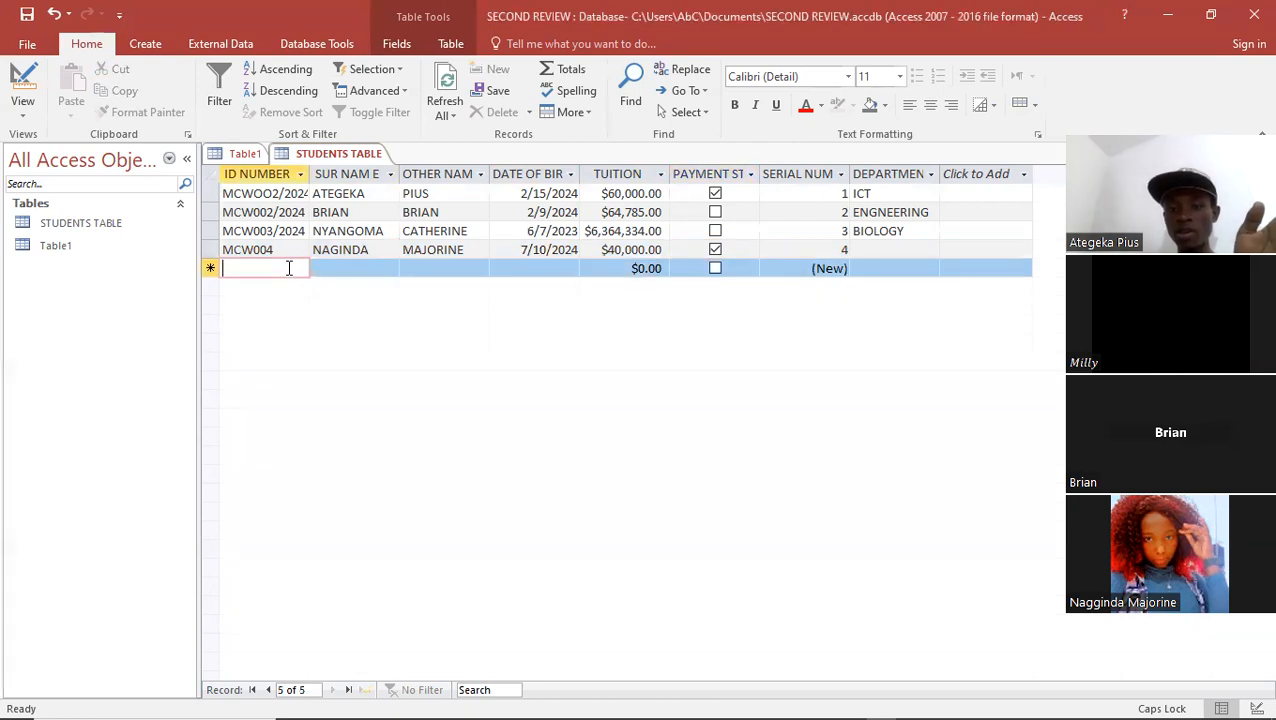
click(417, 264)
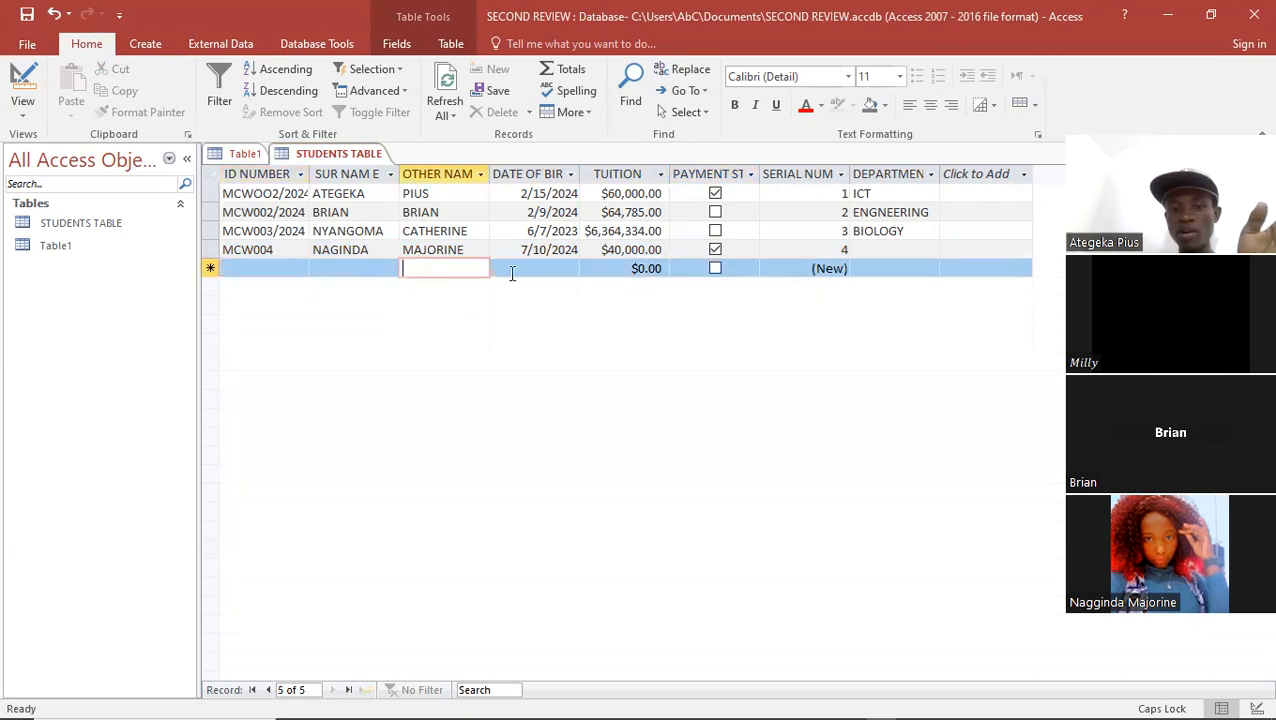
click(896, 262)
click(301, 274)
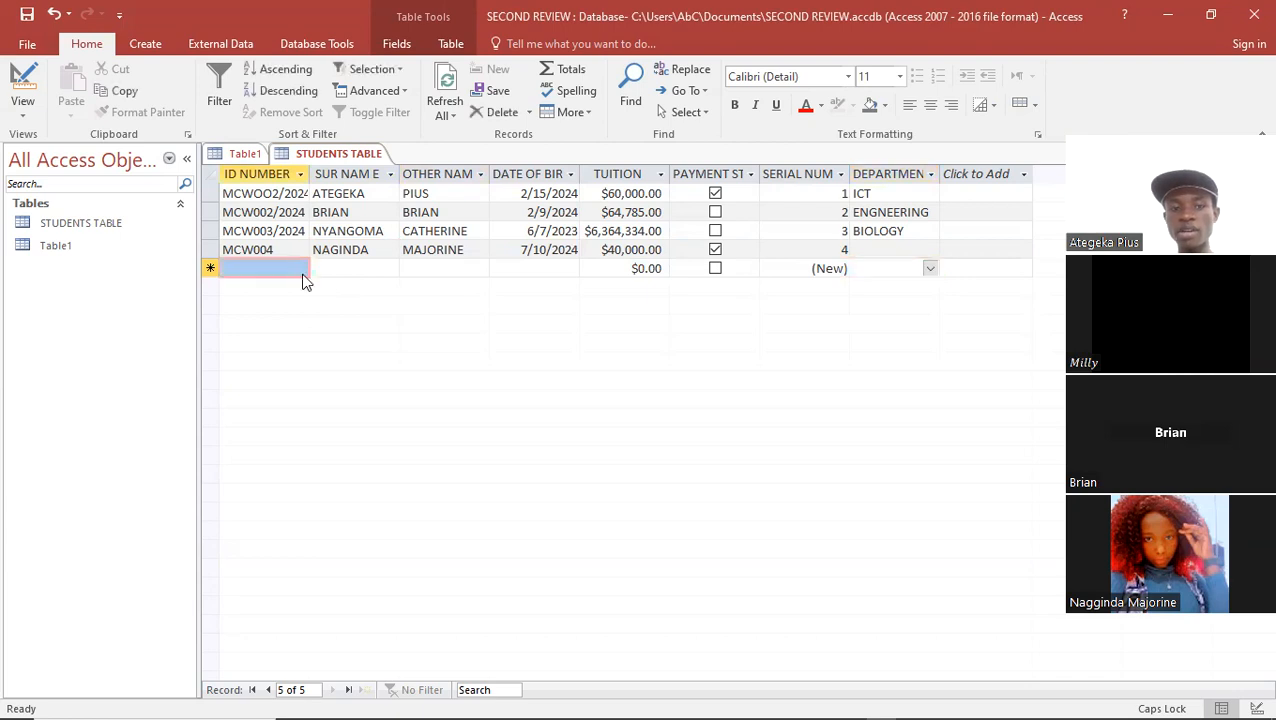
text(VVKJ)
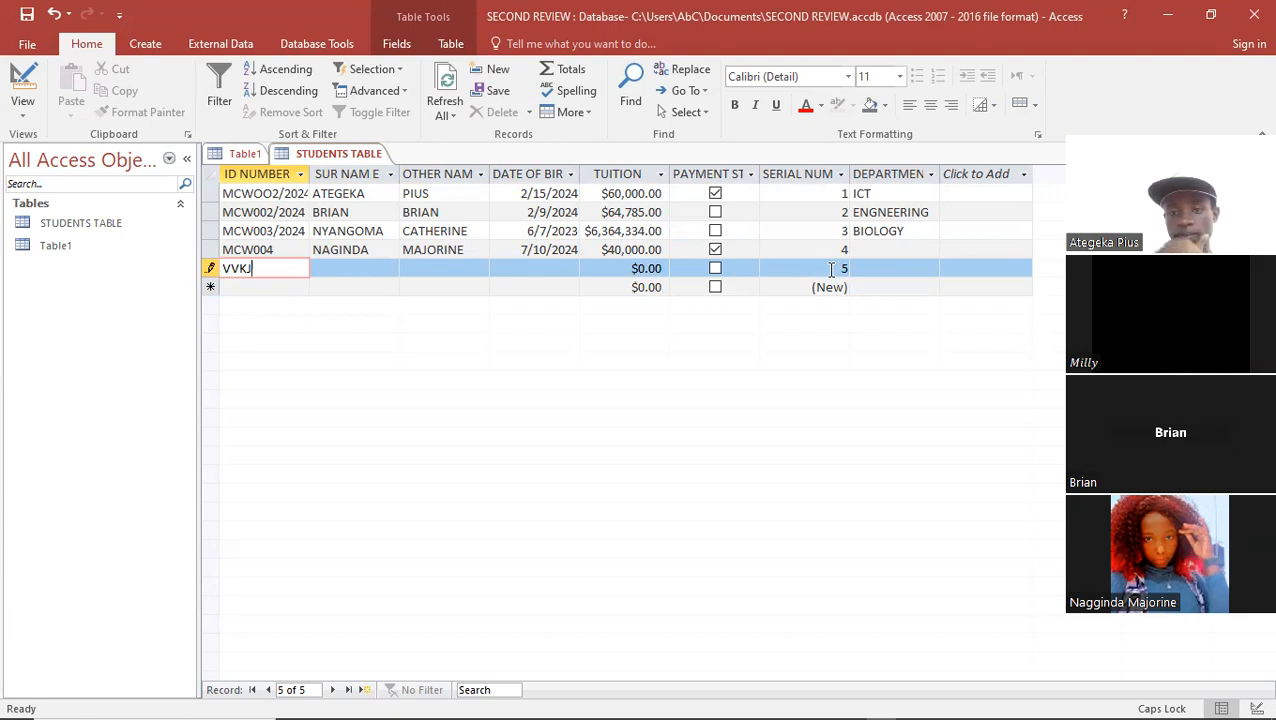
key(BackSpace)
key(BackSpace)
key(BackSpace)
key(BackSpace)
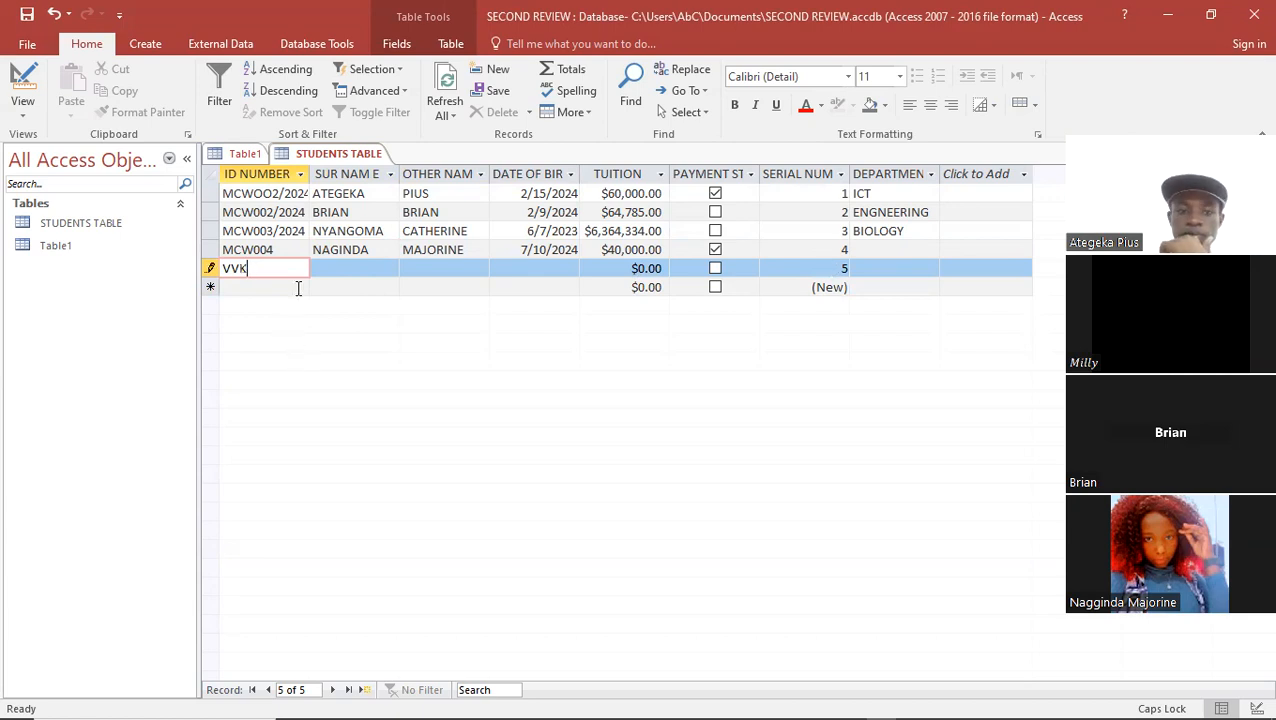
click(265, 287)
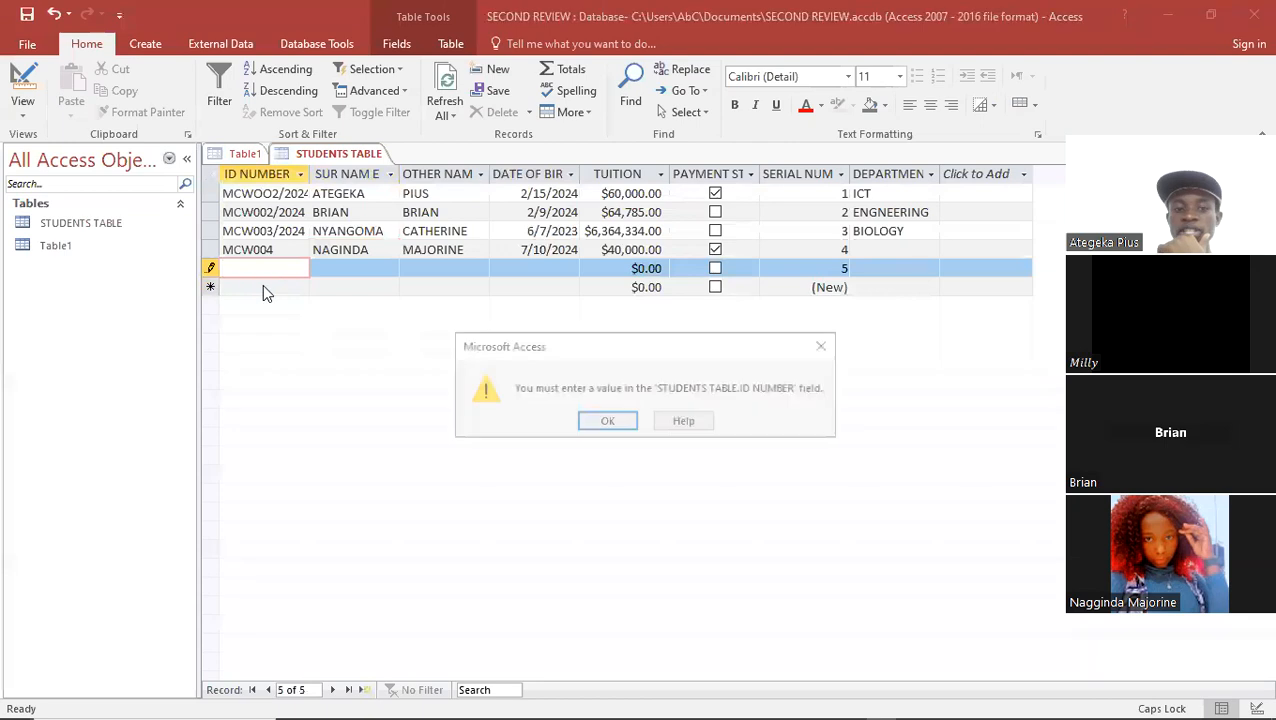
click(607, 421)
- Try editing the auto-numbered serial number, then dismiss the required-ID warning again
click(831, 270)
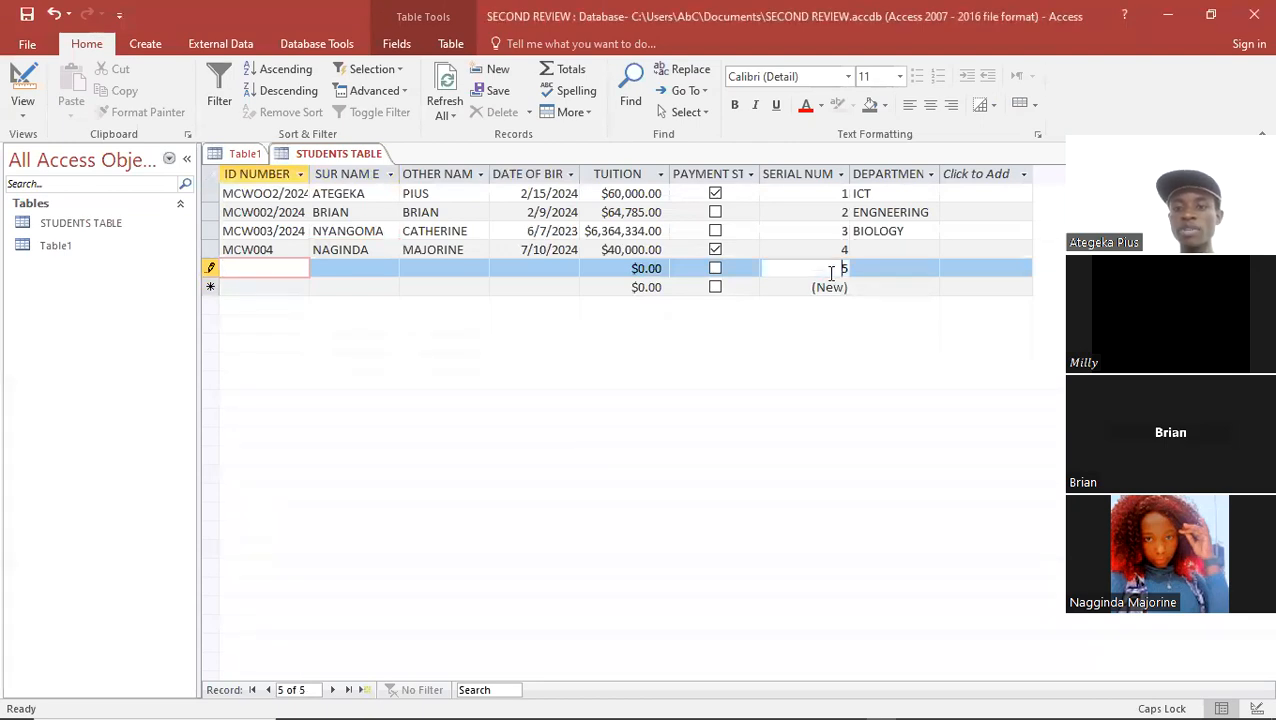
key(BackSpace)
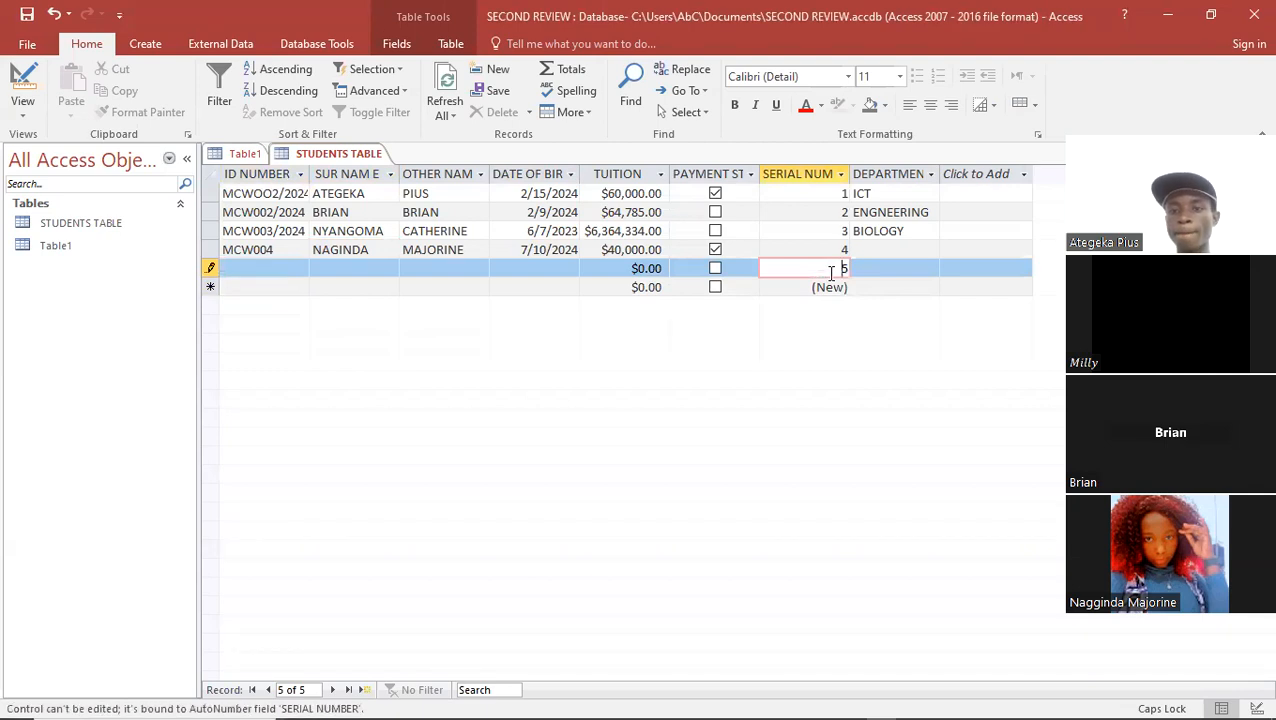
click(919, 269)
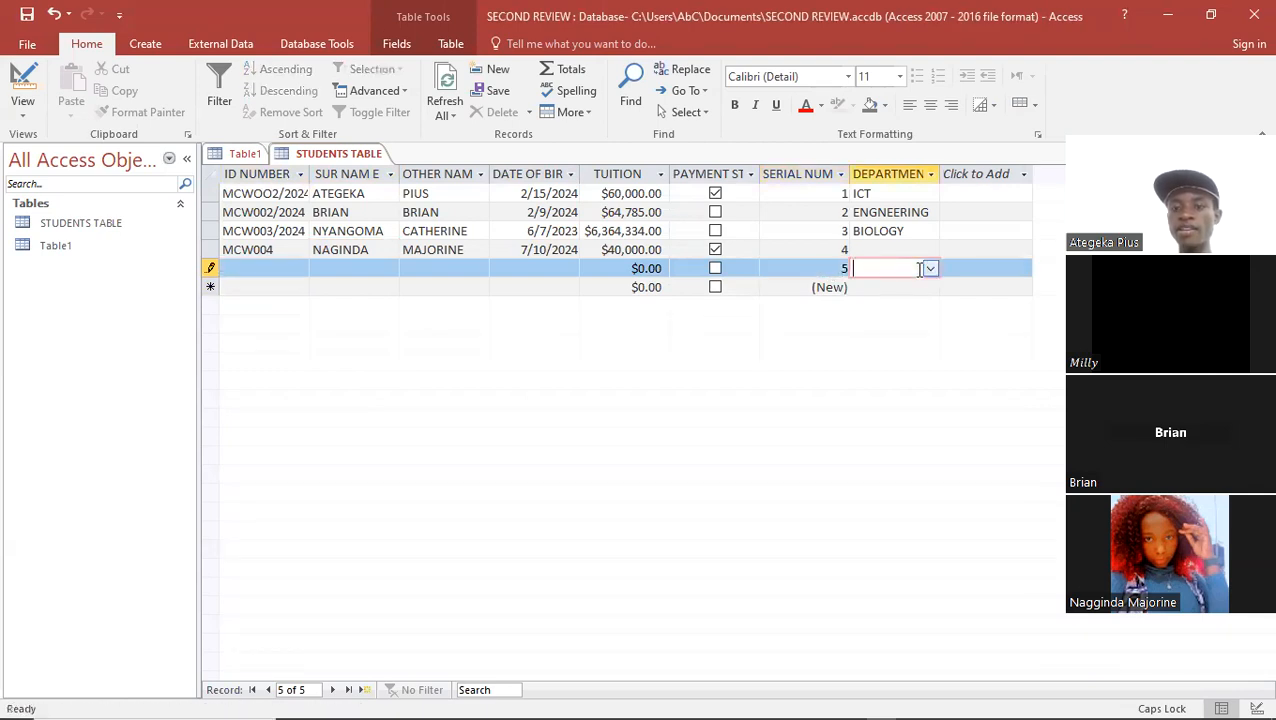
click(211, 268)
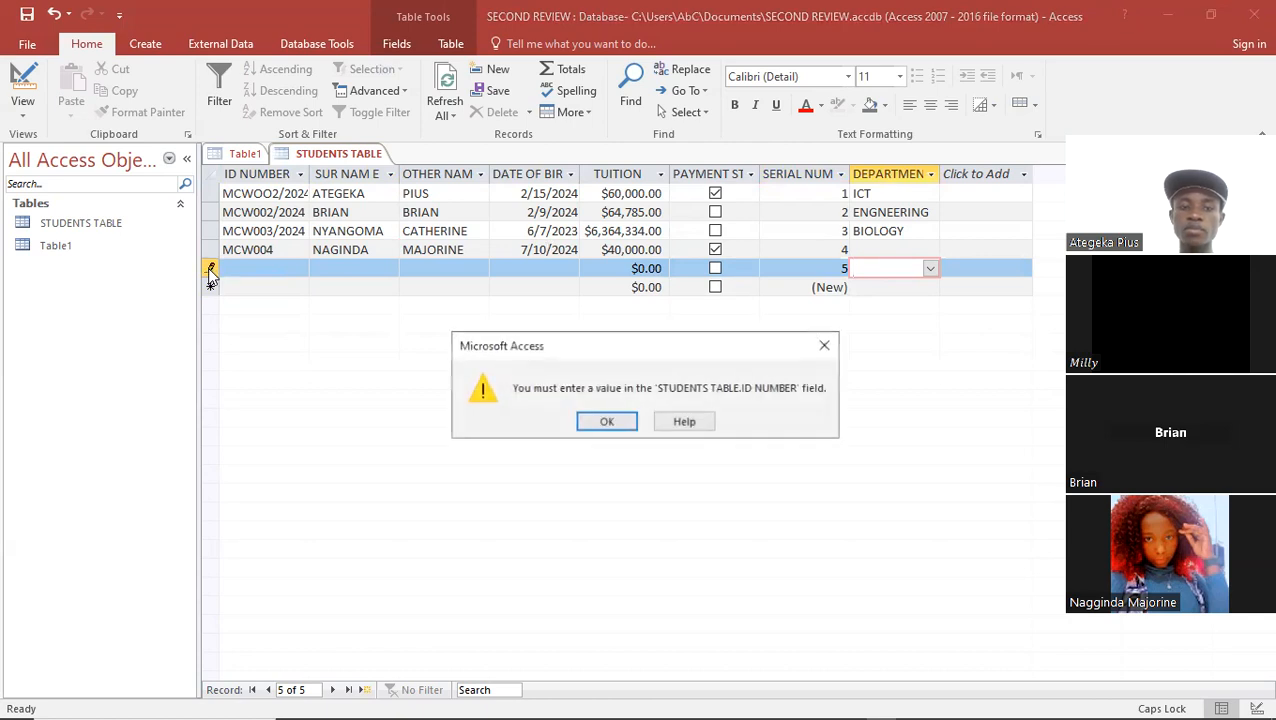
click(606, 422)
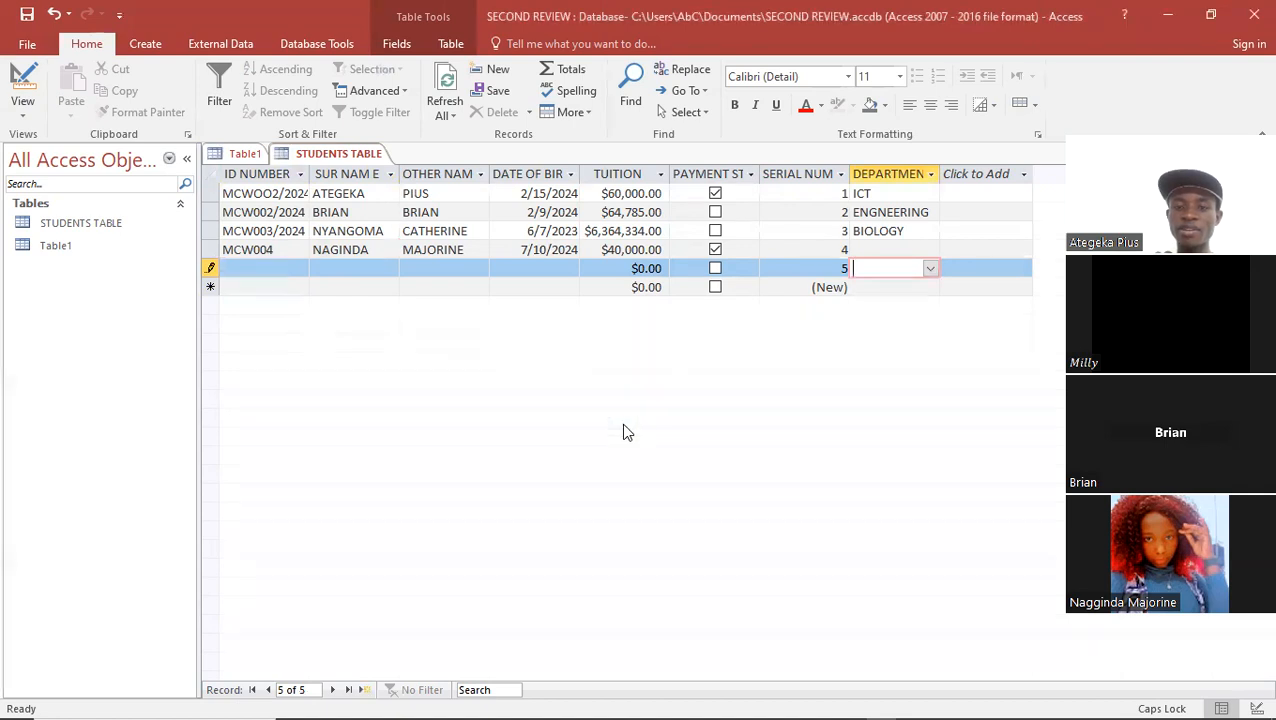
- Enter the fifth student's ID, surname and other name
click(251, 268)
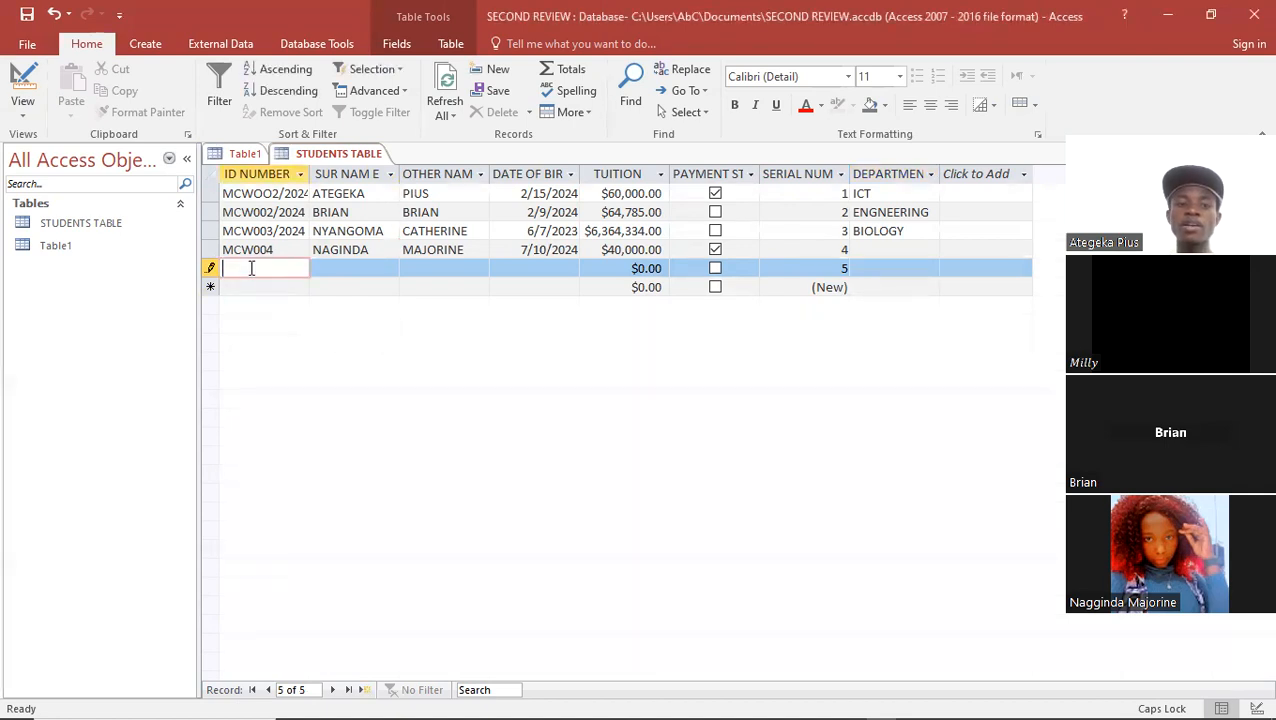
text(MCW00)
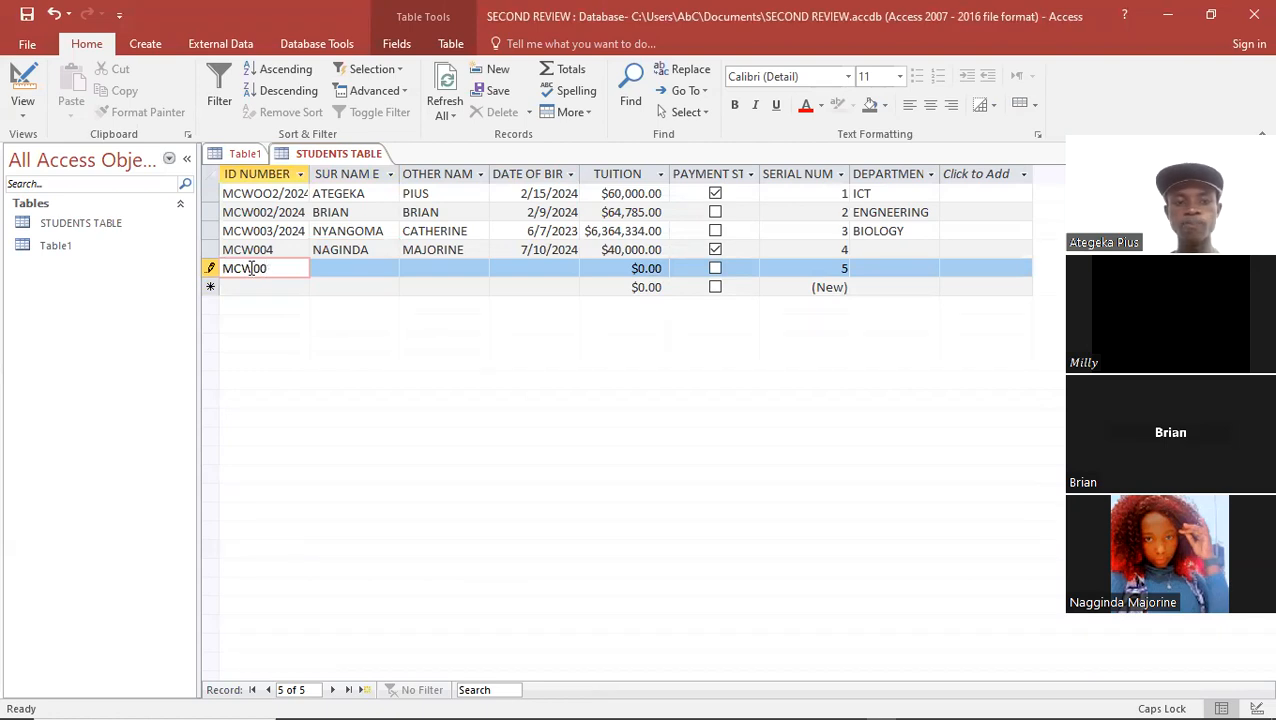
text(5)
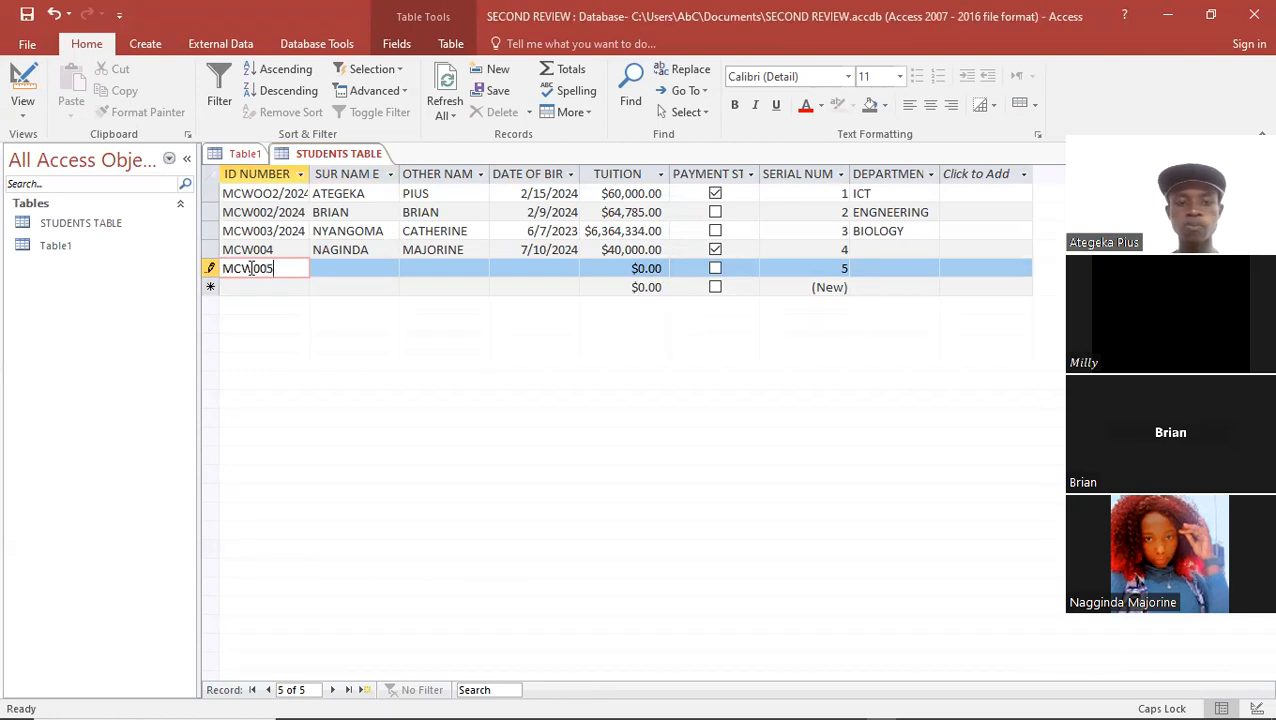
text(/2024)
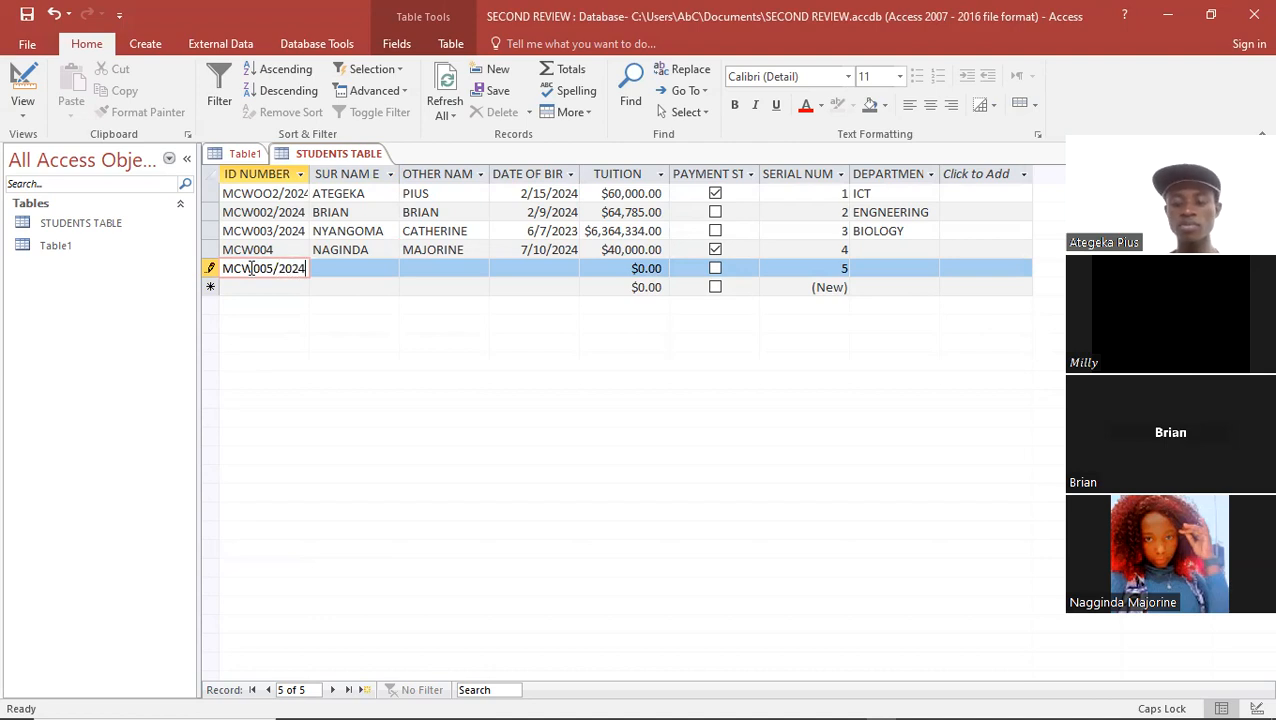
key(Up)
key(Tab)
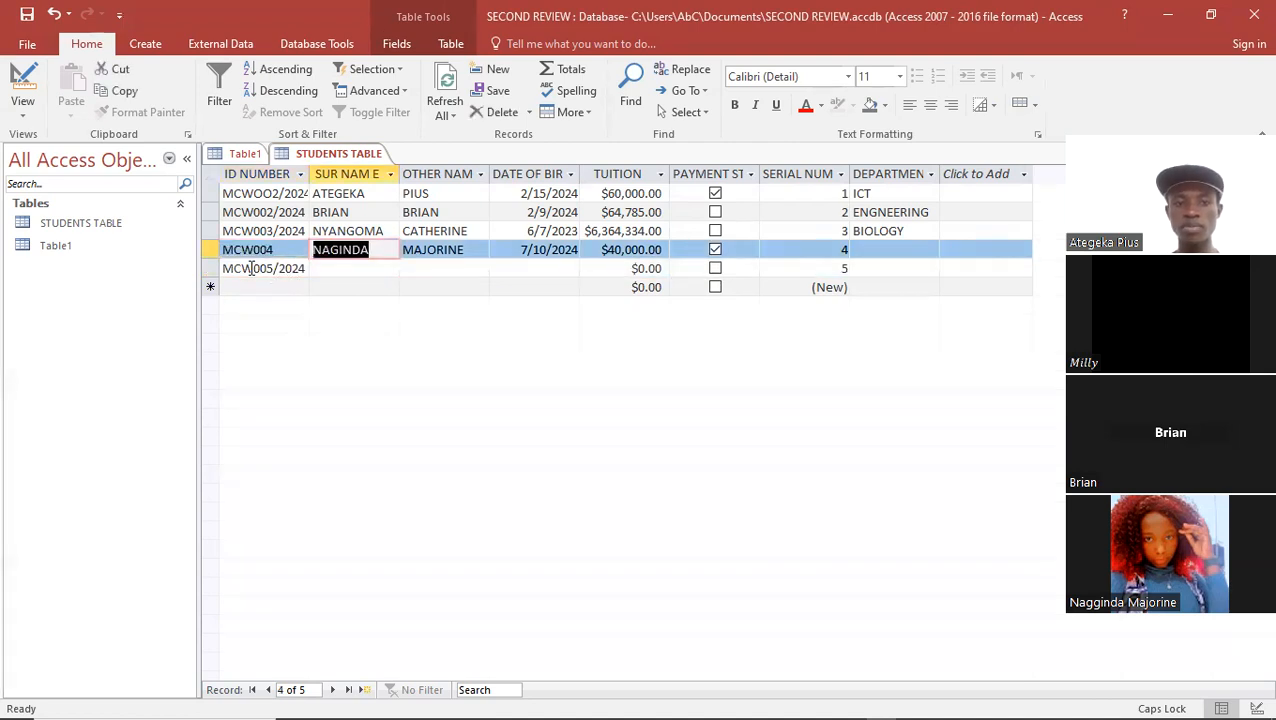
key(Down)
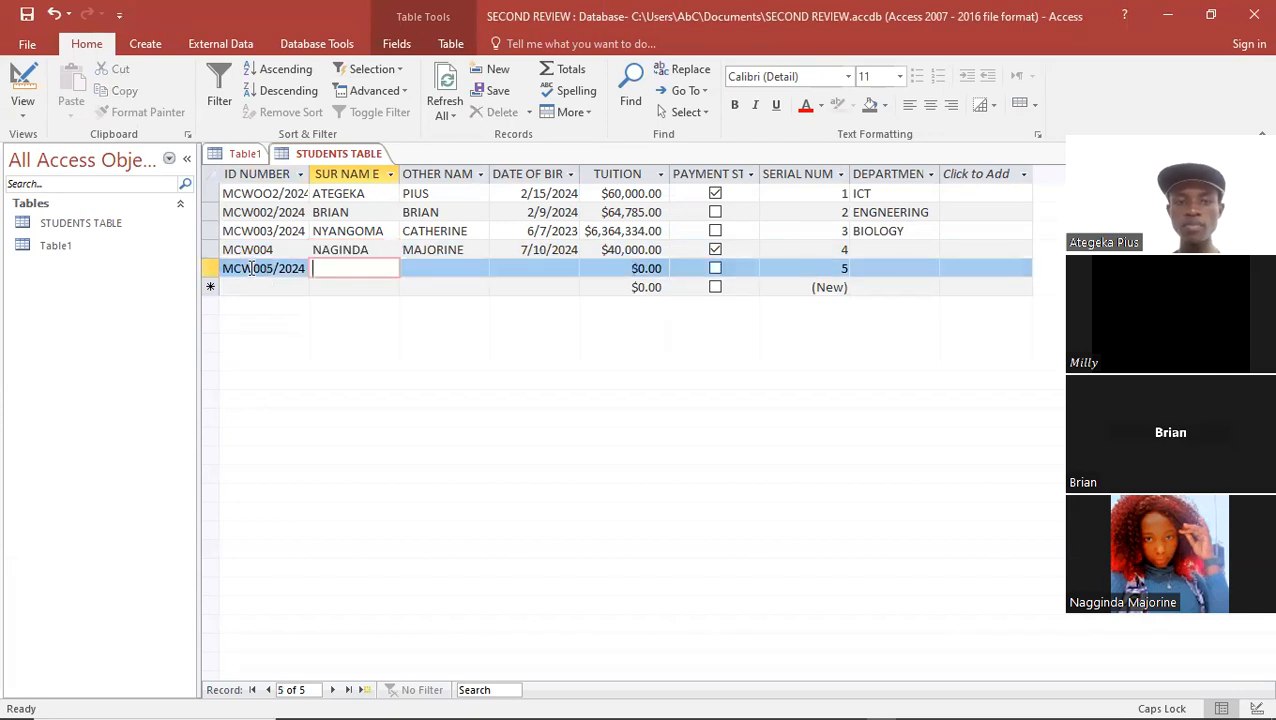
text(N)
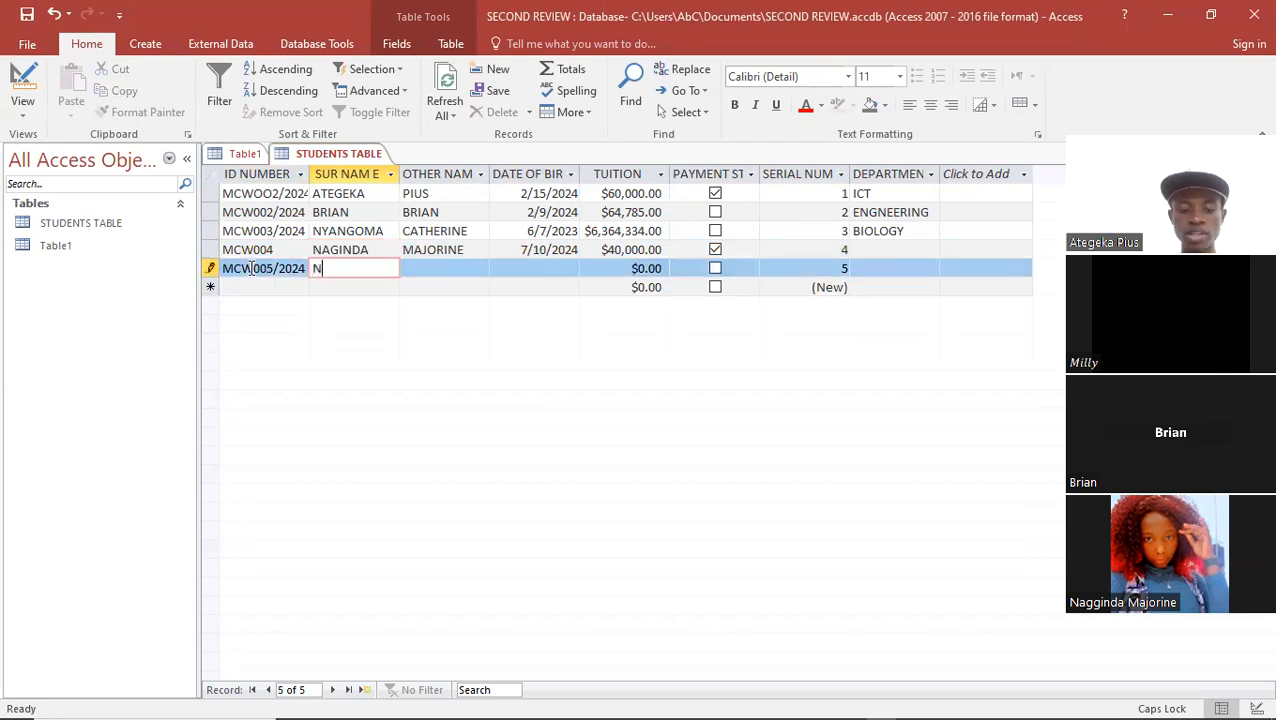
text(AKITGENDE)
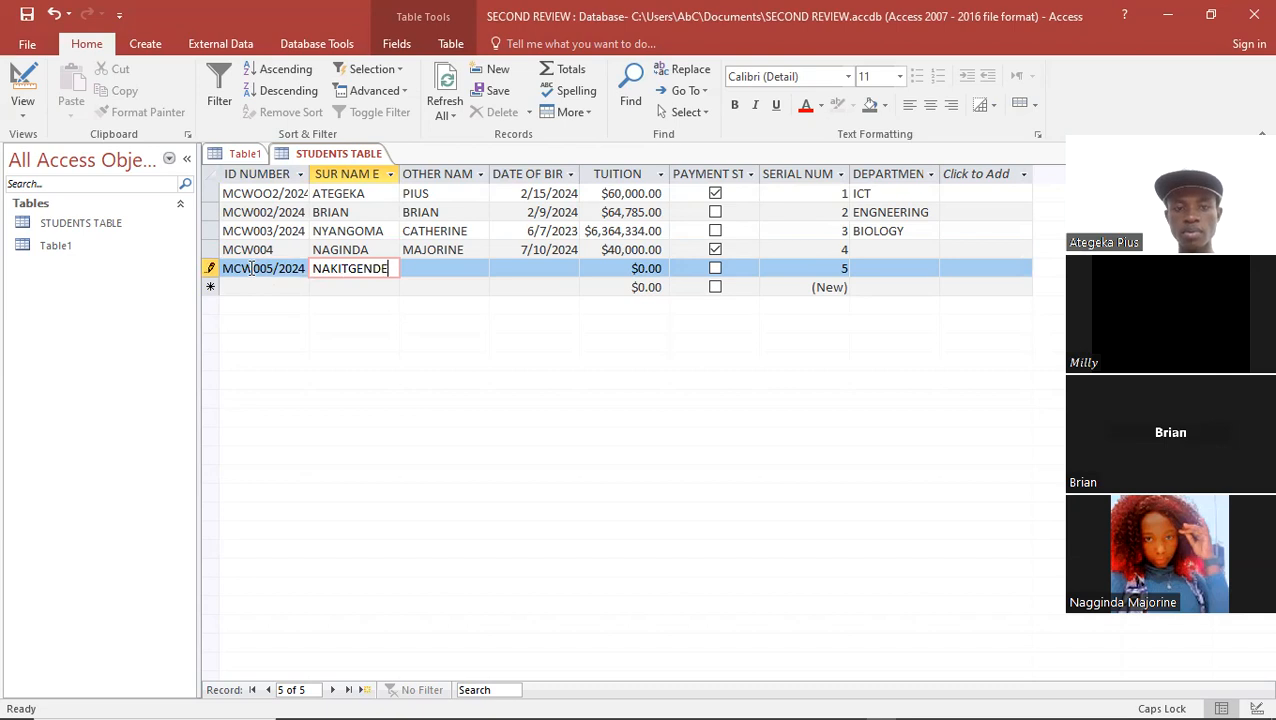
key(Tab)
text(JM)
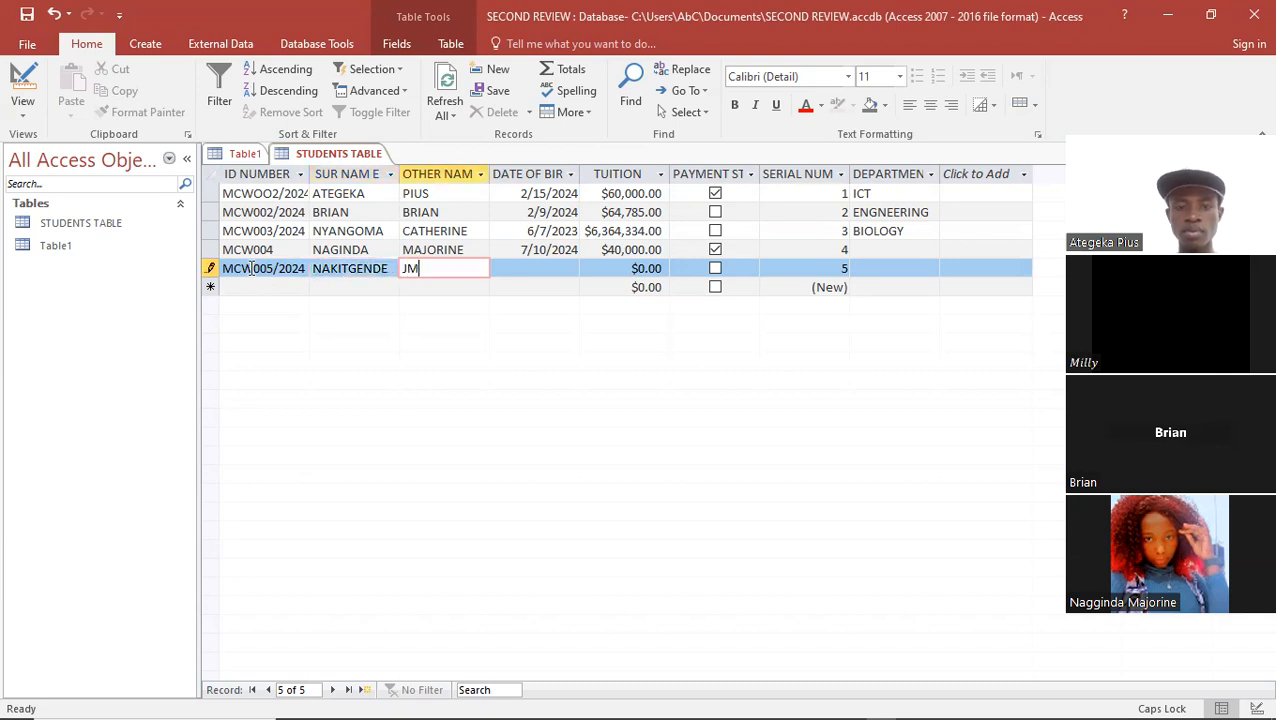
key(BackSpace)
text(AMILA)
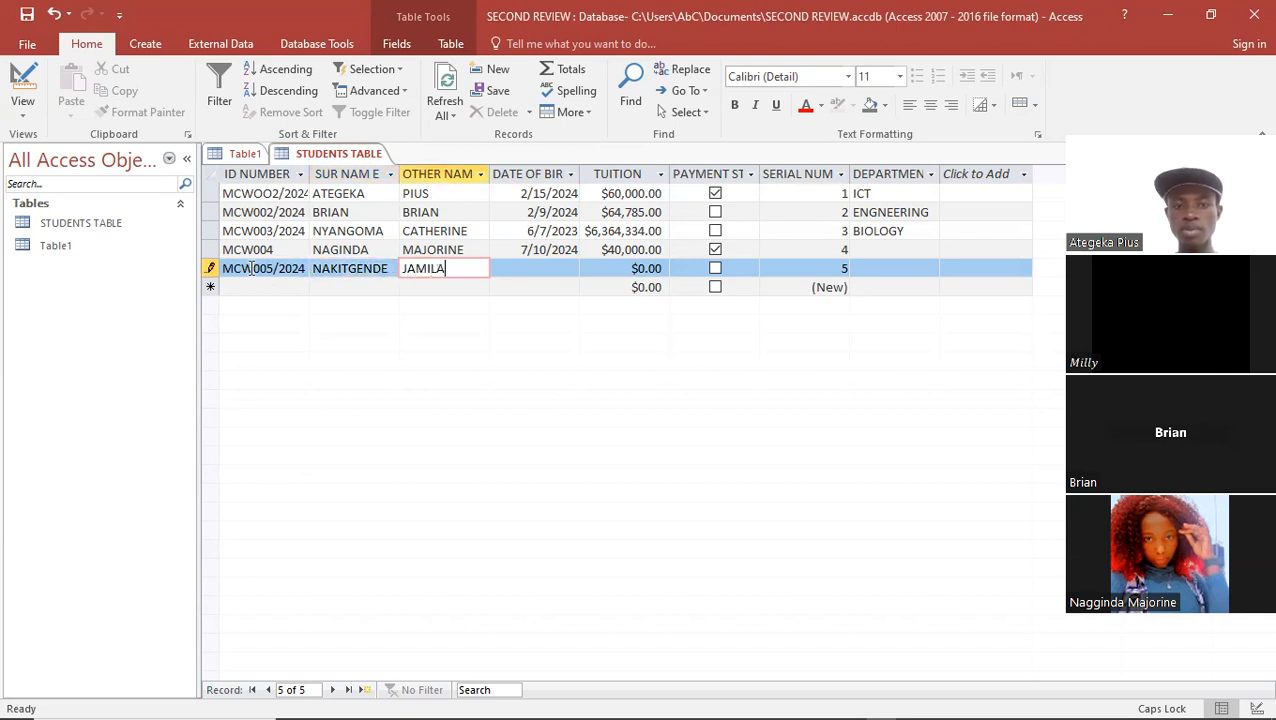
key(Tab)
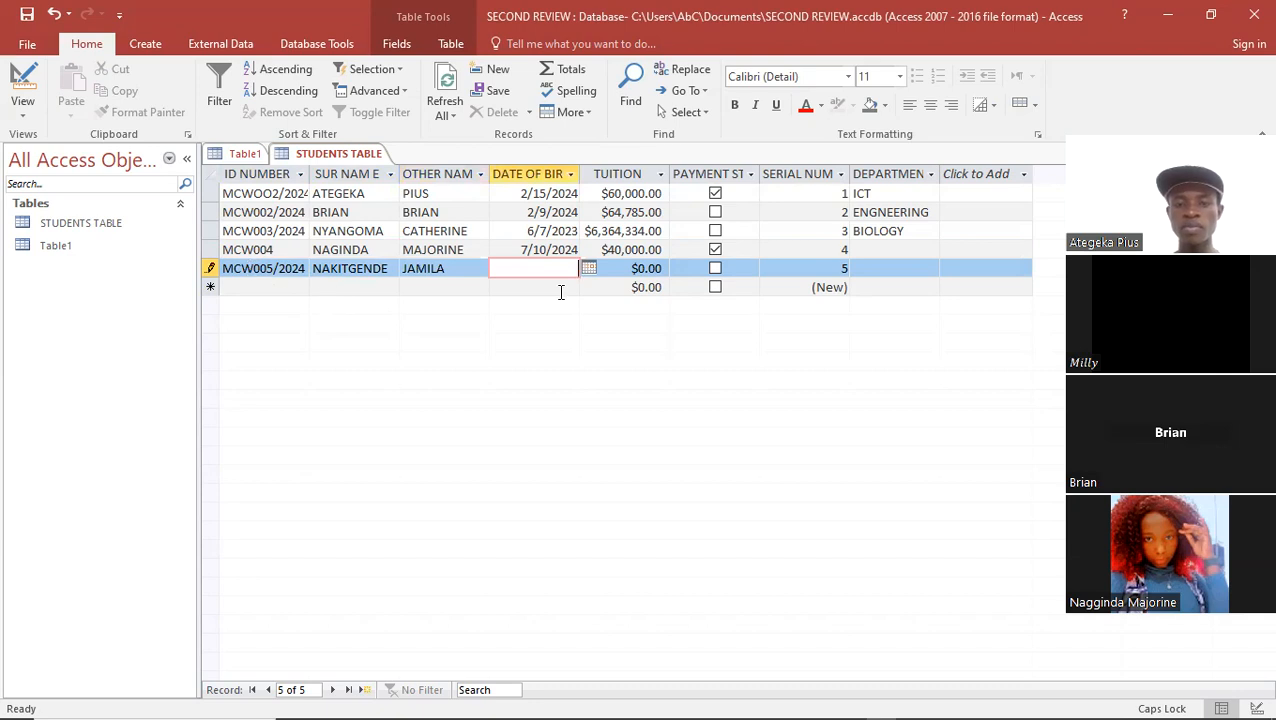
- Set the fifth student's birth date to 2/7/2024, tuition to 45464, and tick paid
click(589, 270)
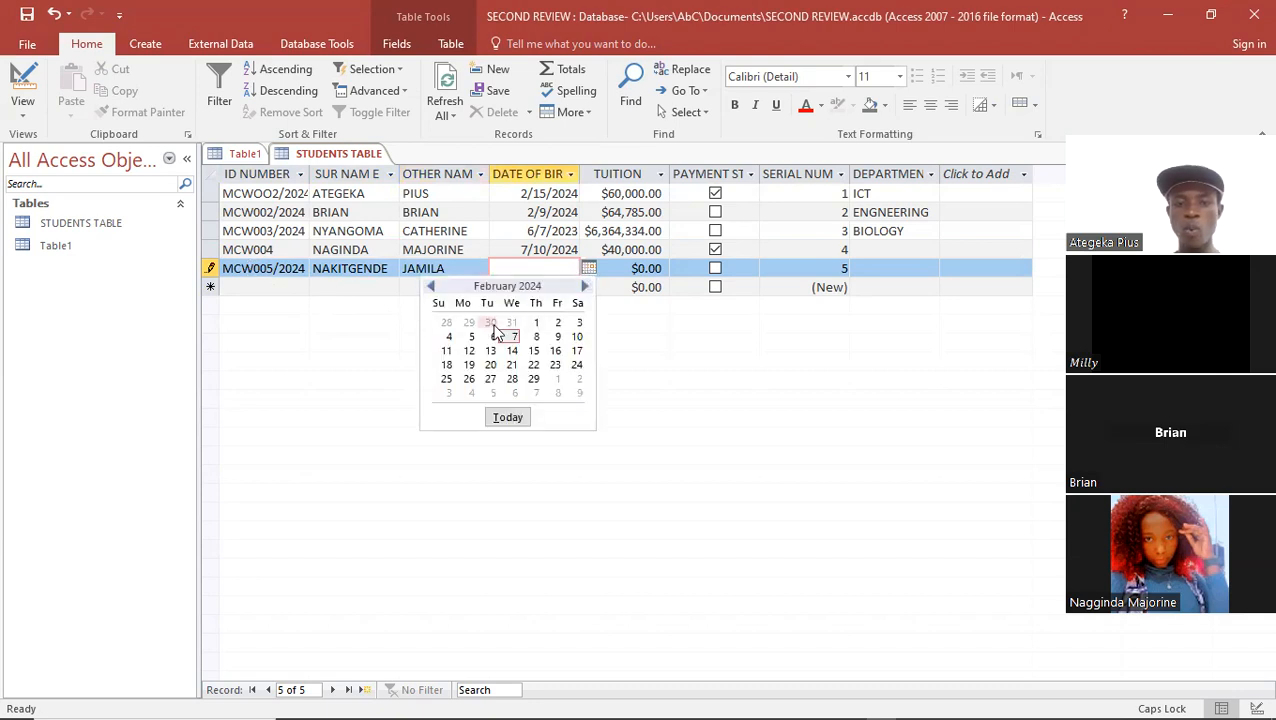
click(508, 417)
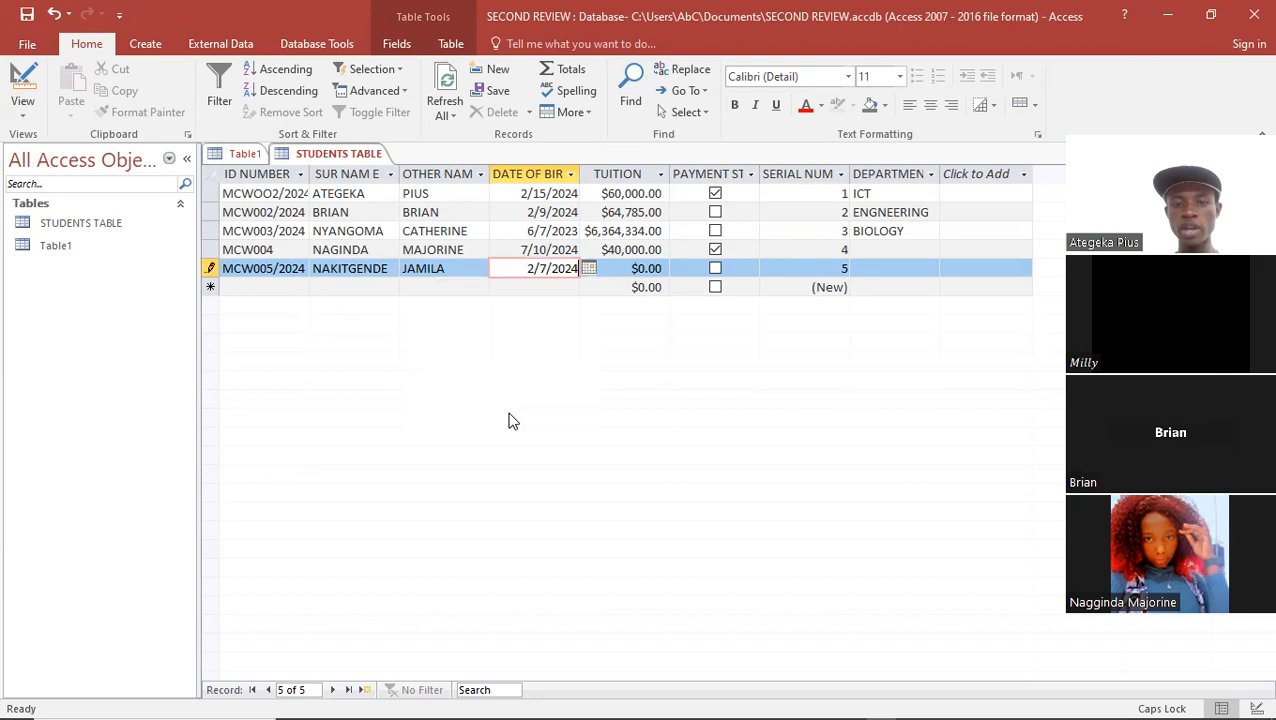
click(667, 268)
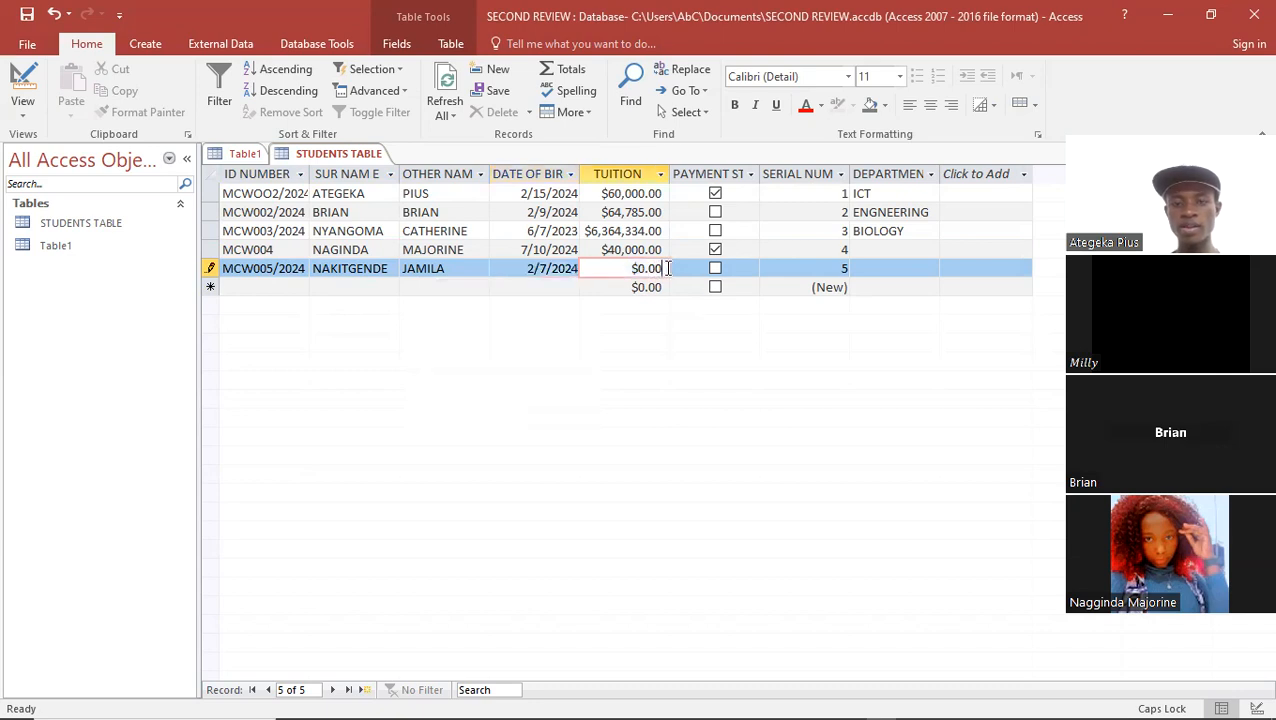
key(BackSpace)
key(BackSpace)
key(BackSpace)
key(BackSpace)
text(45464)
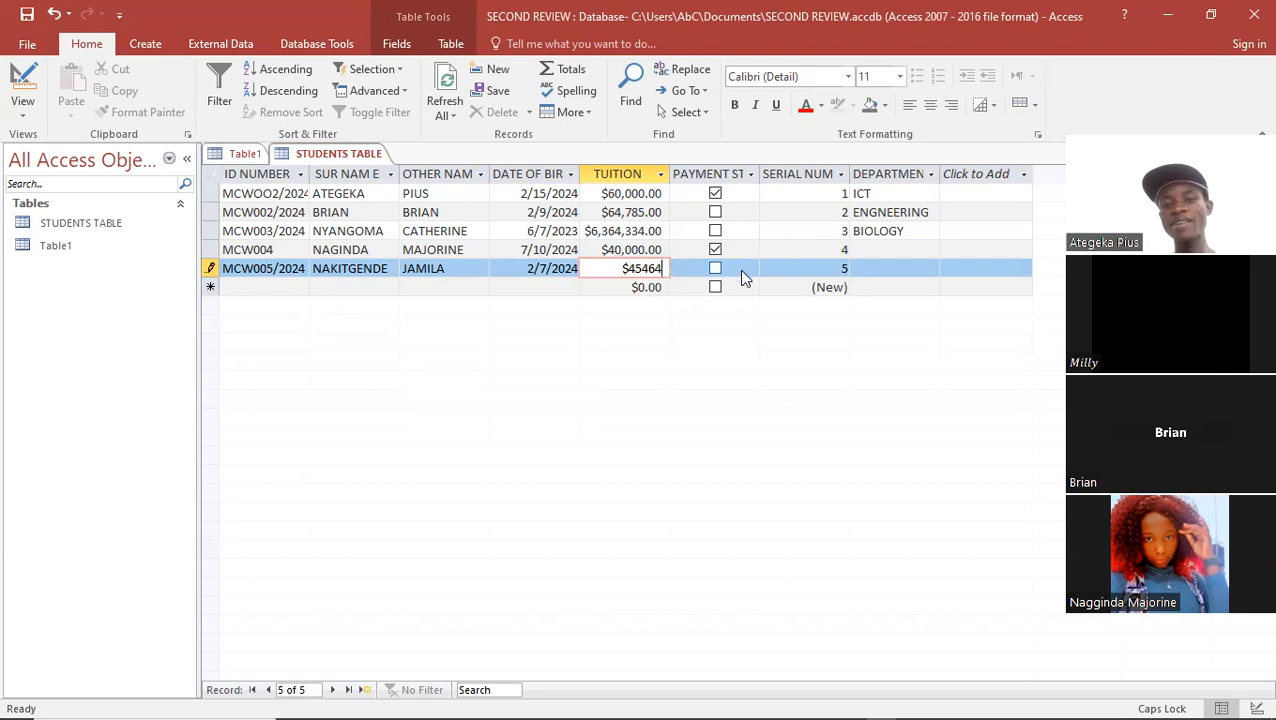
click(714, 269)
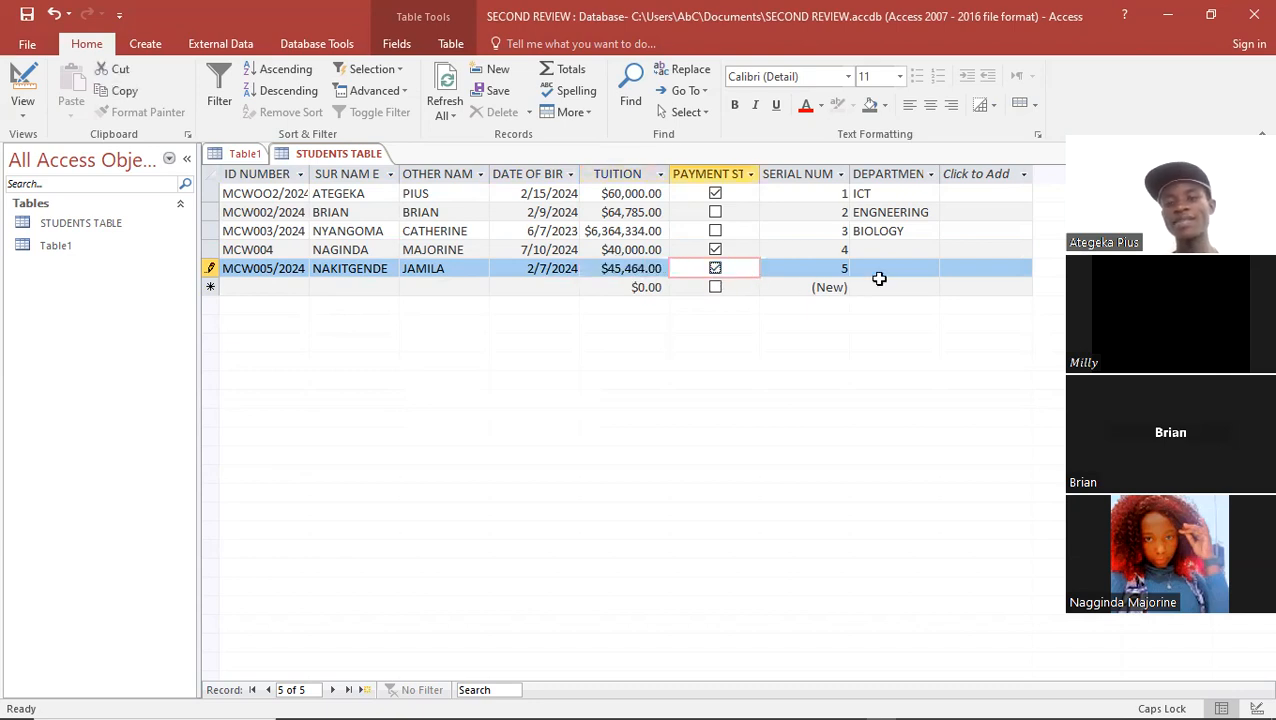
click(871, 250)
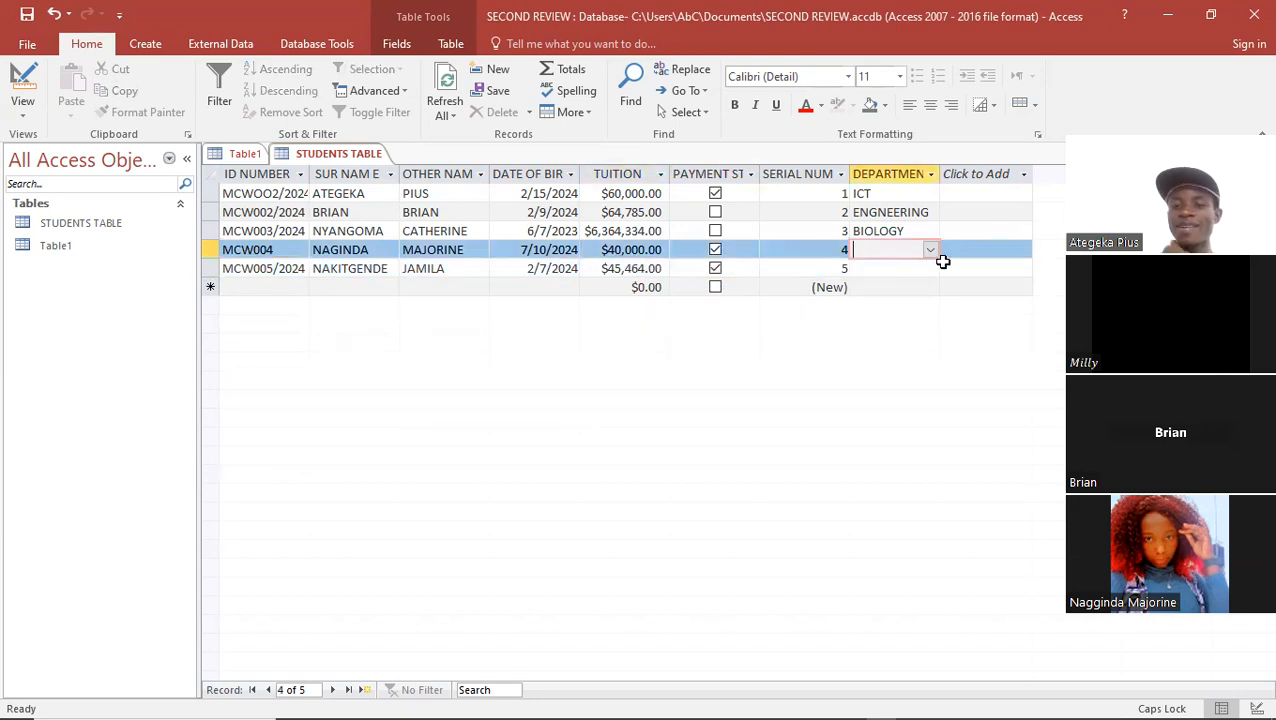
click(930, 250)
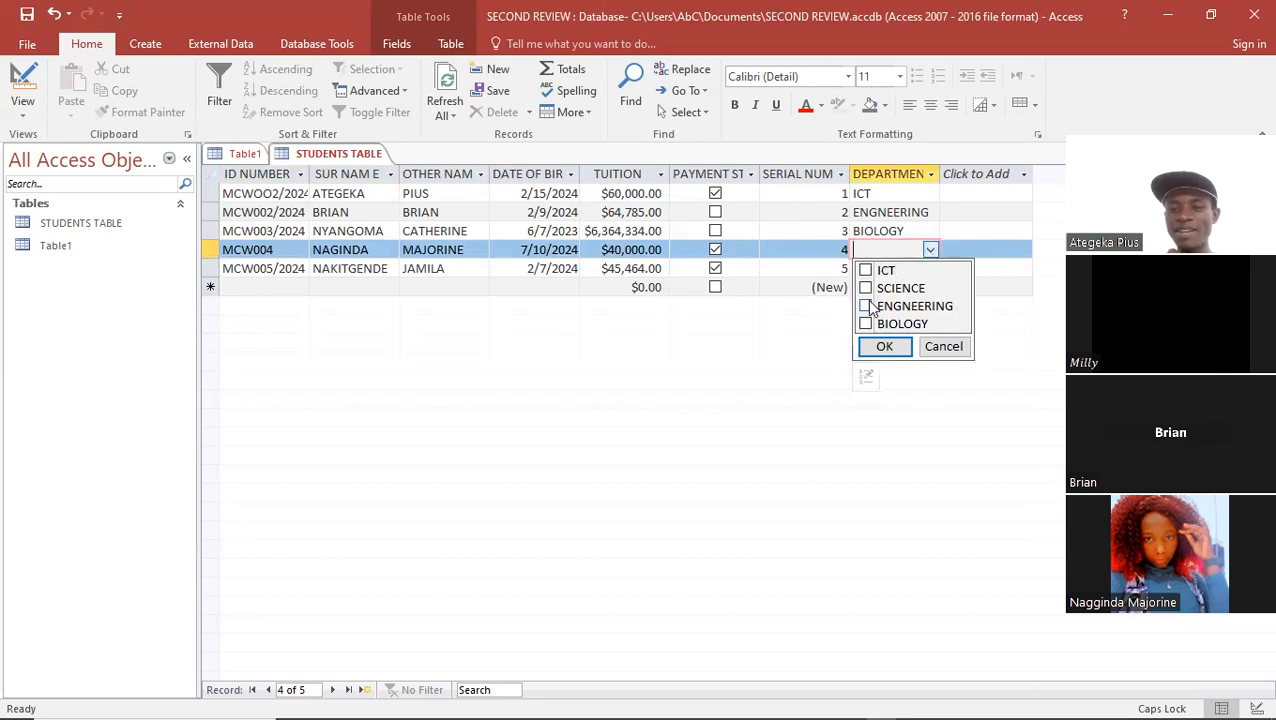
- Confirm ENGINEERING for the fourth student and choose SCIENCE for the fifth student's department
click(884, 348)
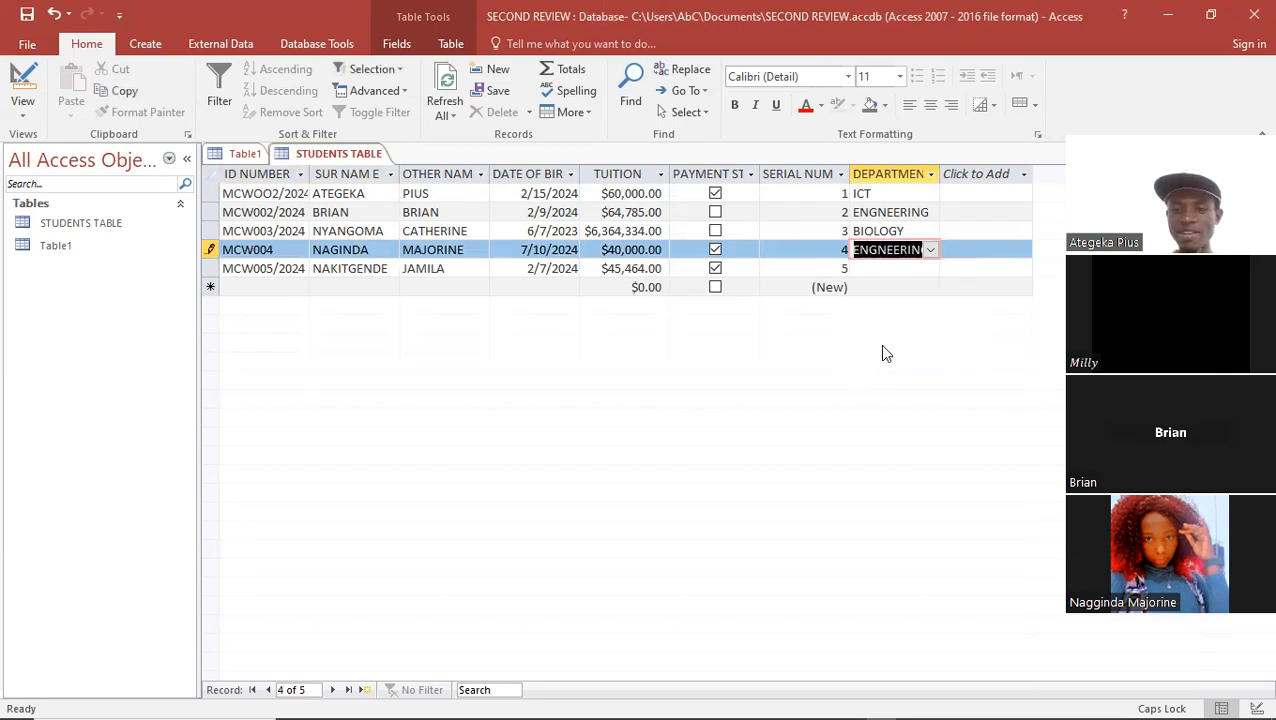
click(933, 269)
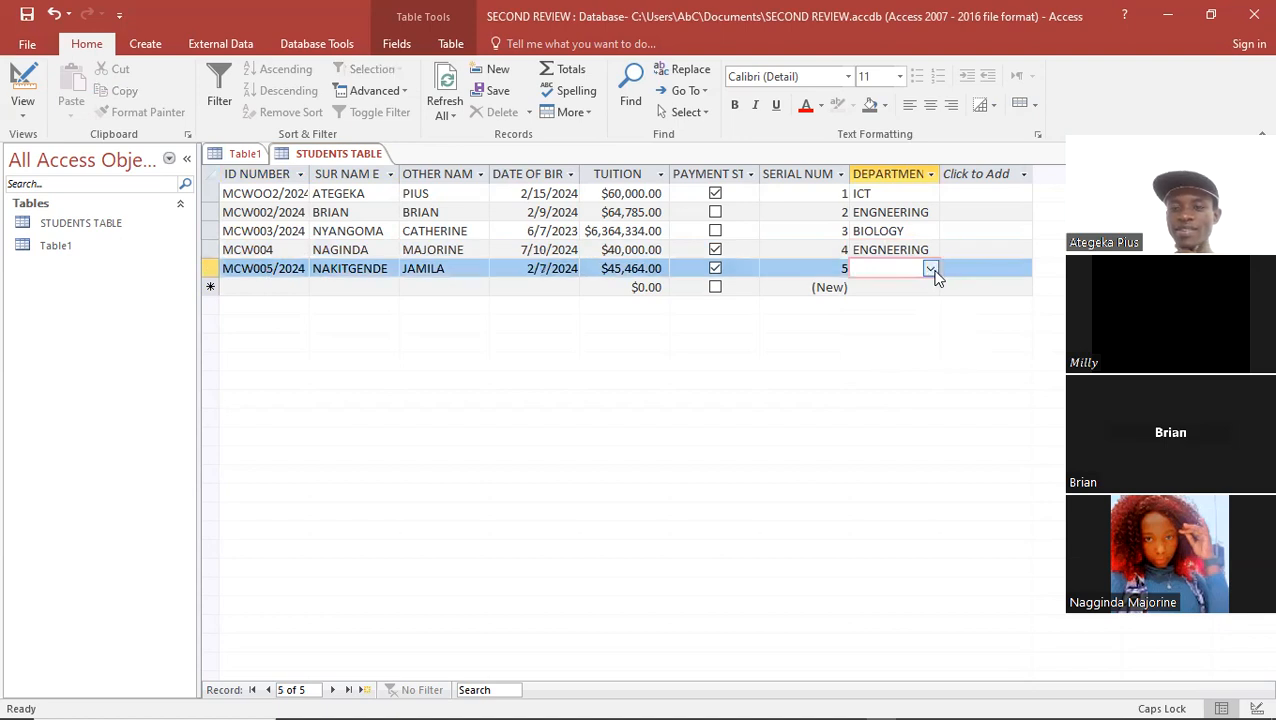
click(932, 269)
click(866, 306)
click(885, 366)
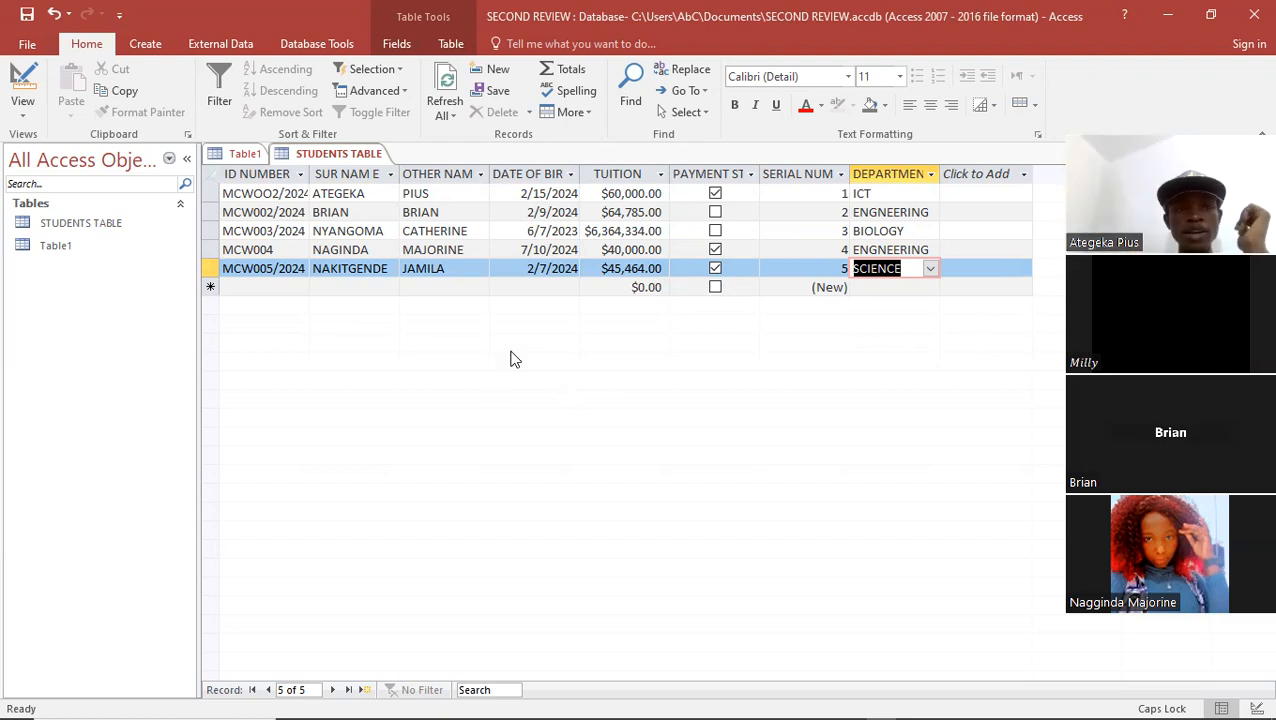
click(138, 48)
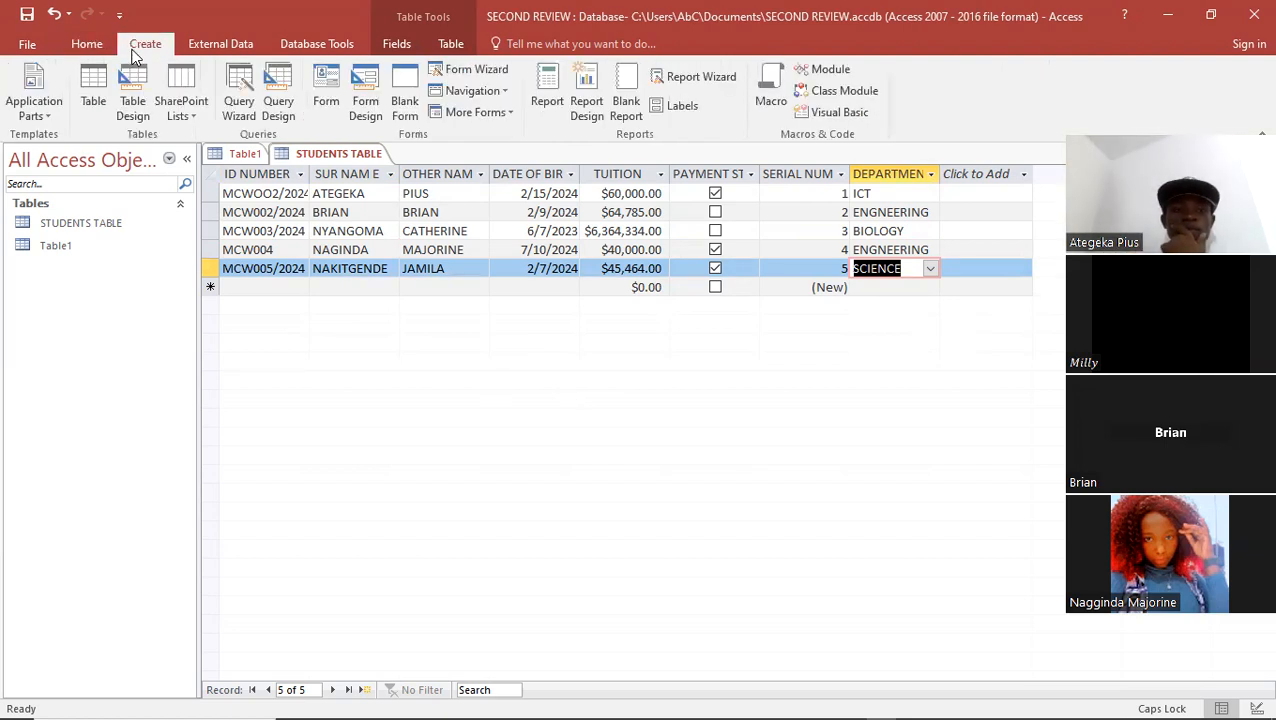
- Create a Query Design and add STUDENTS TABLE from the Show Table list
click(276, 90)
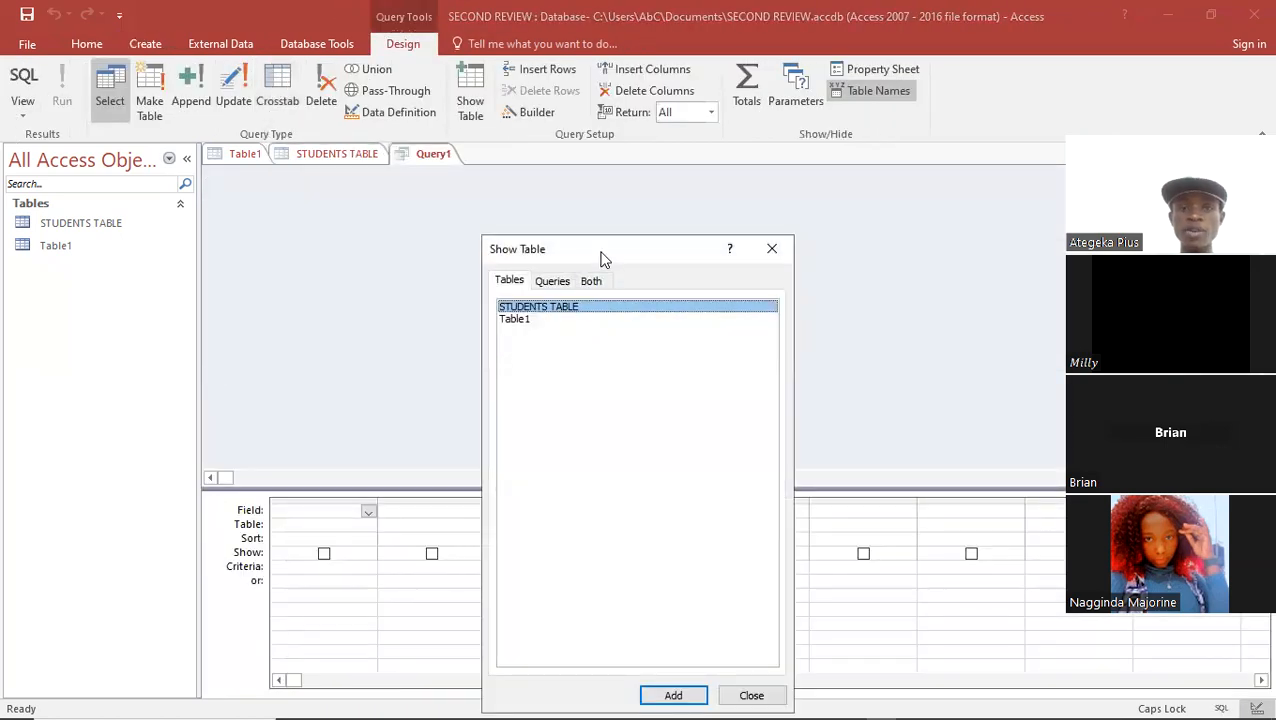
drag(604, 250, 587, 182)
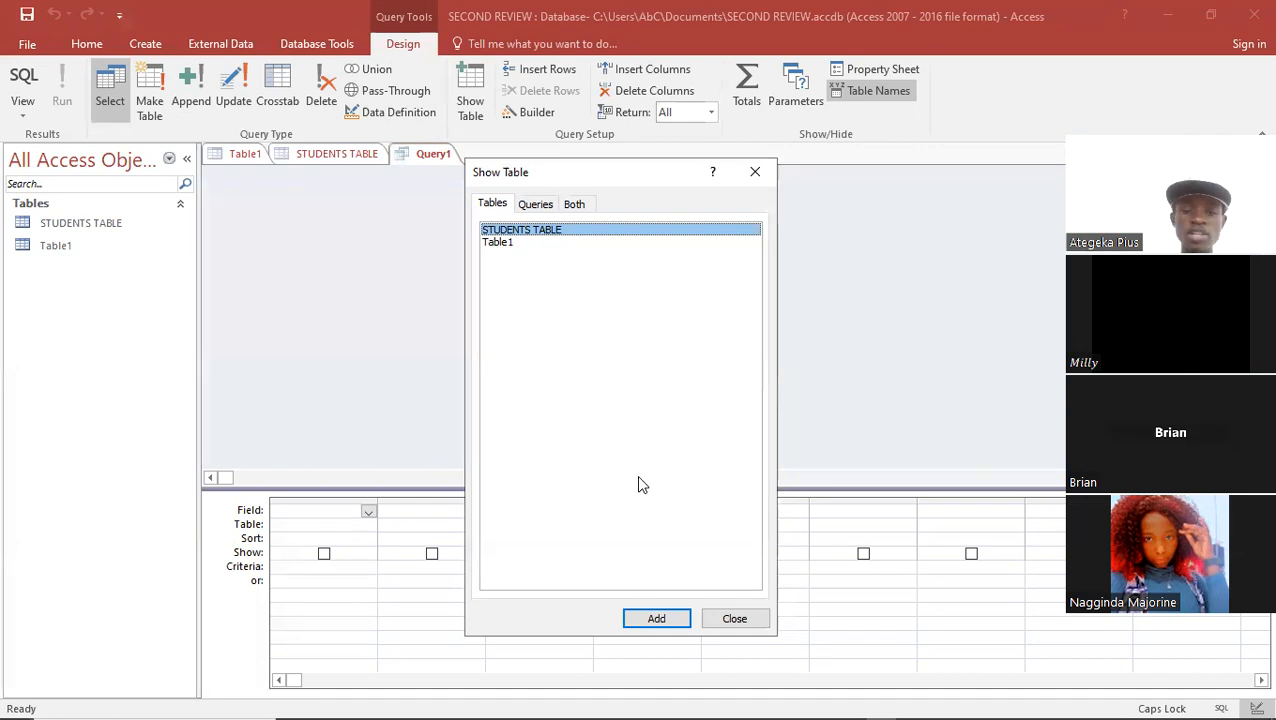
click(647, 622)
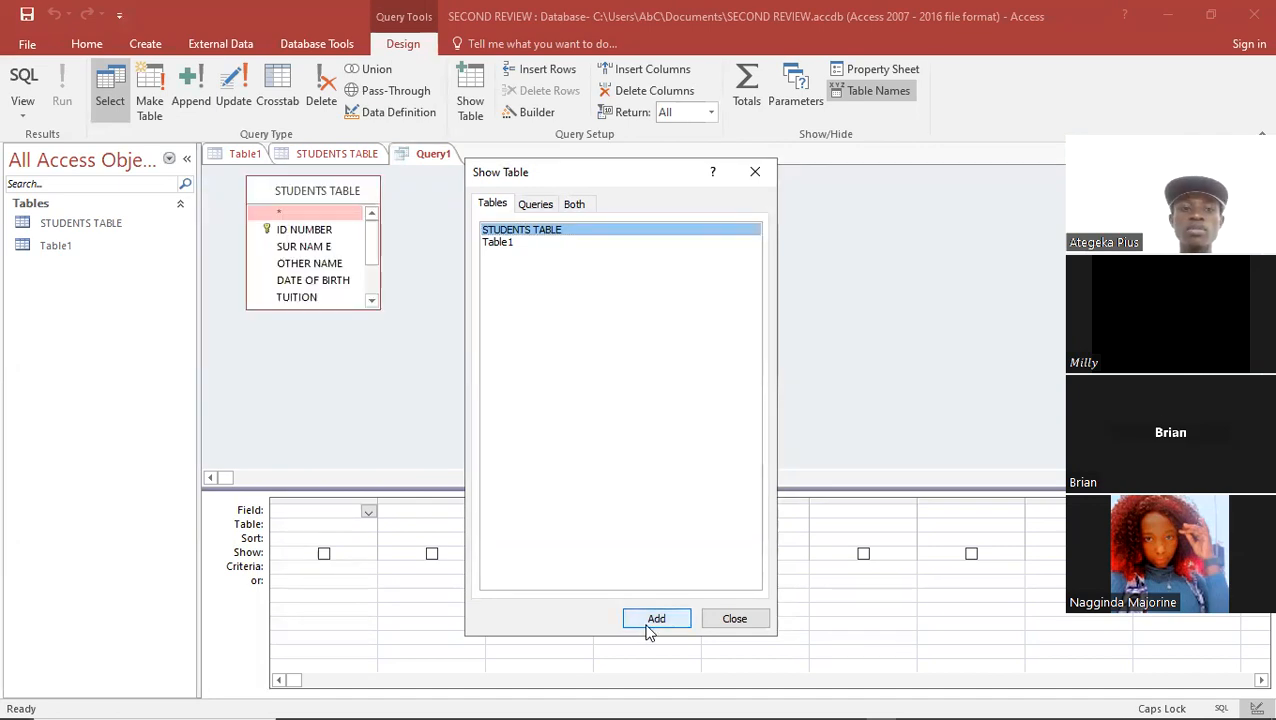
click(733, 616)
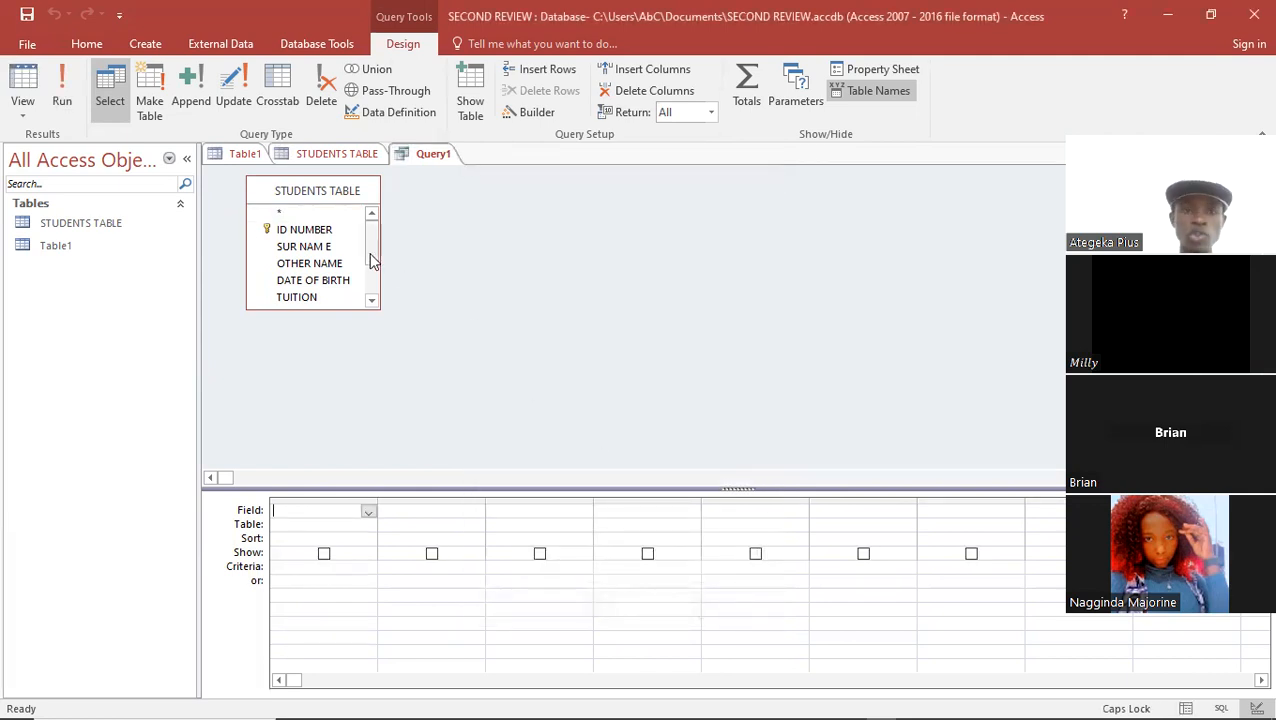
drag(322, 232, 330, 512)
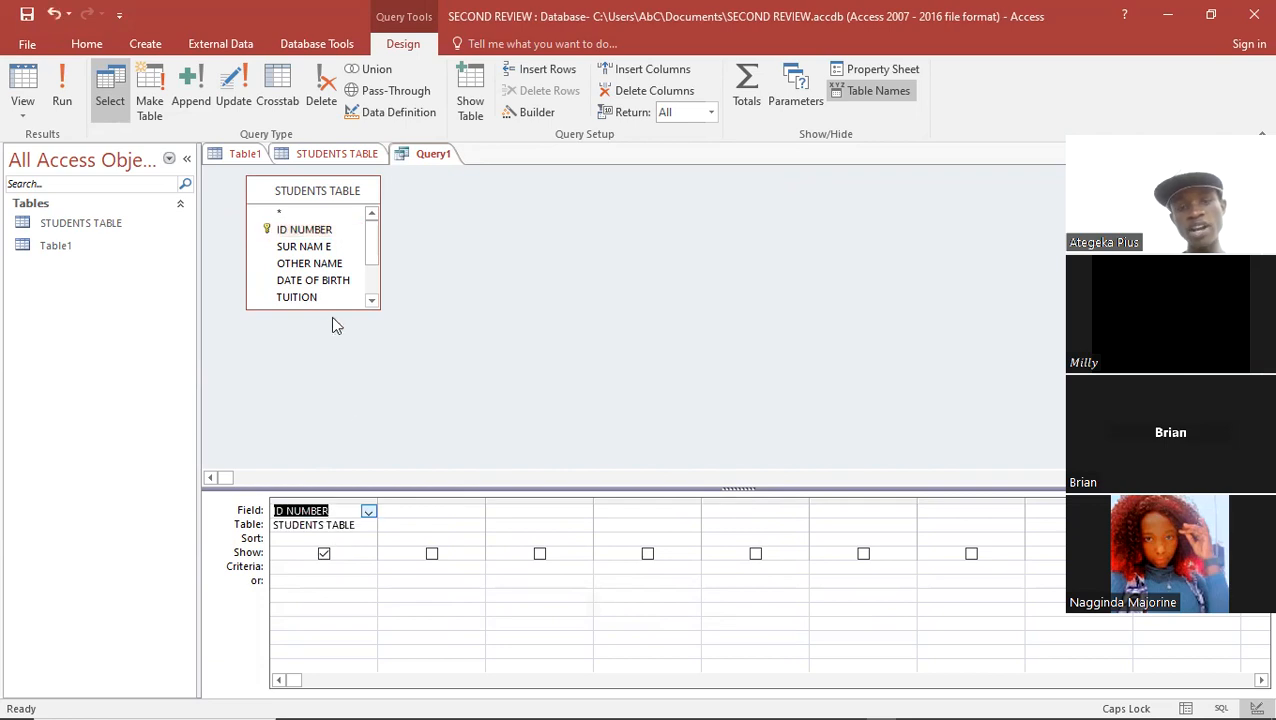
drag(322, 246, 440, 516)
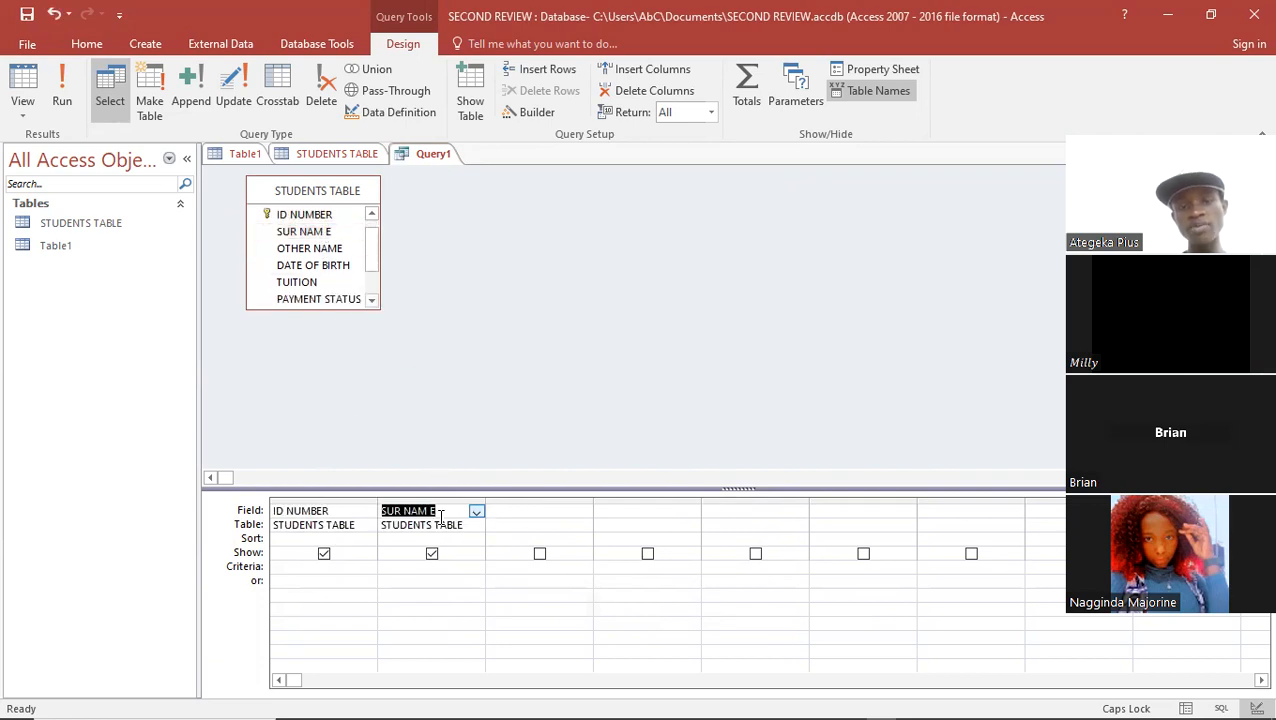
drag(318, 248, 517, 510)
key(ctrl+z)
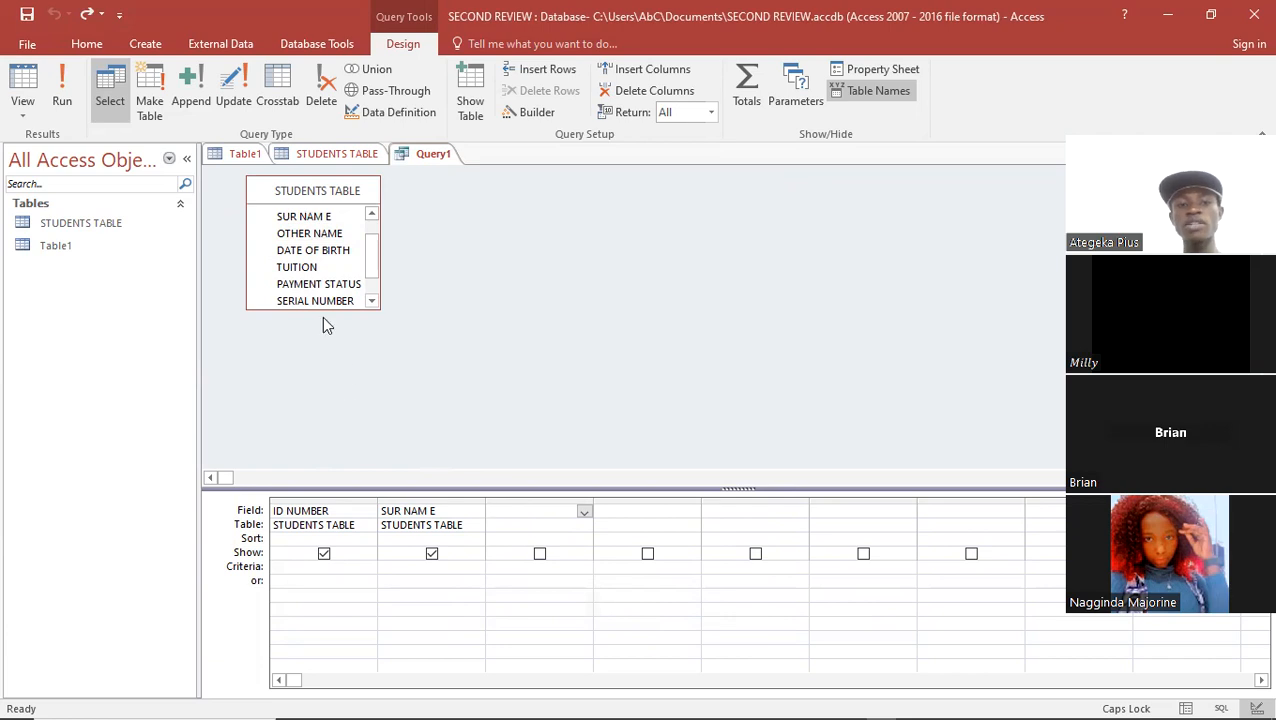
drag(372, 265, 376, 160)
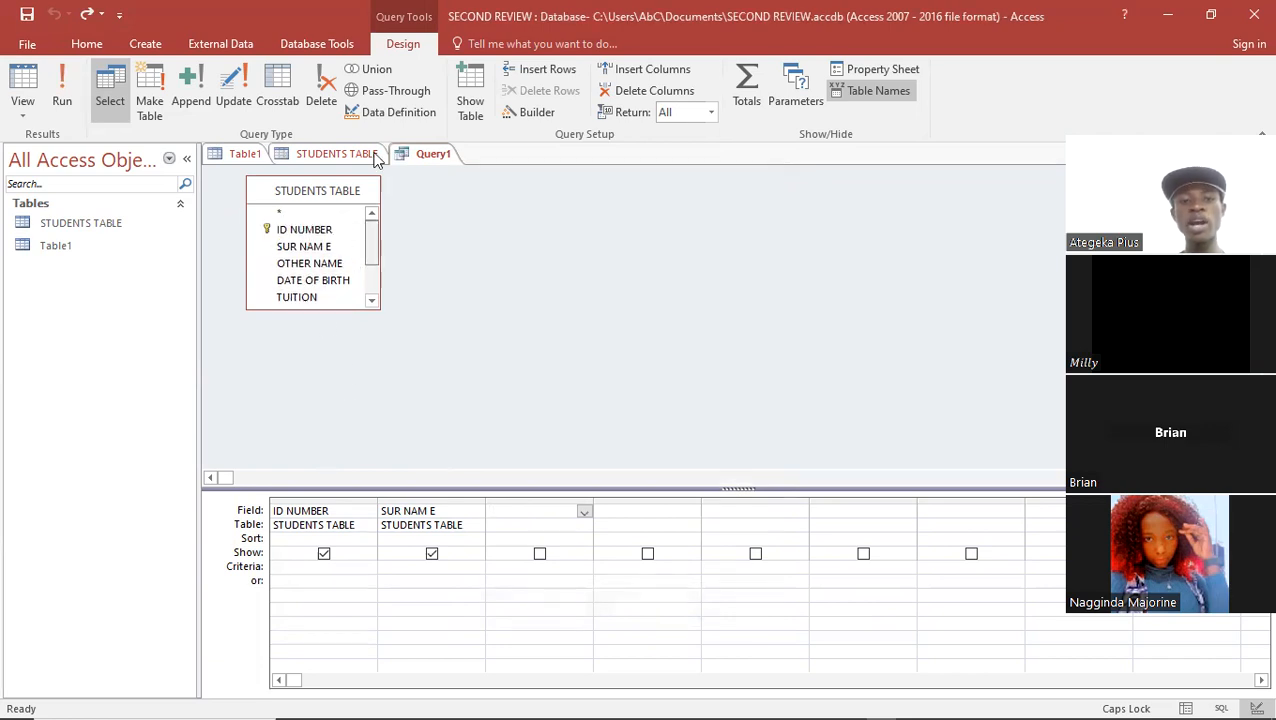
click(293, 230)
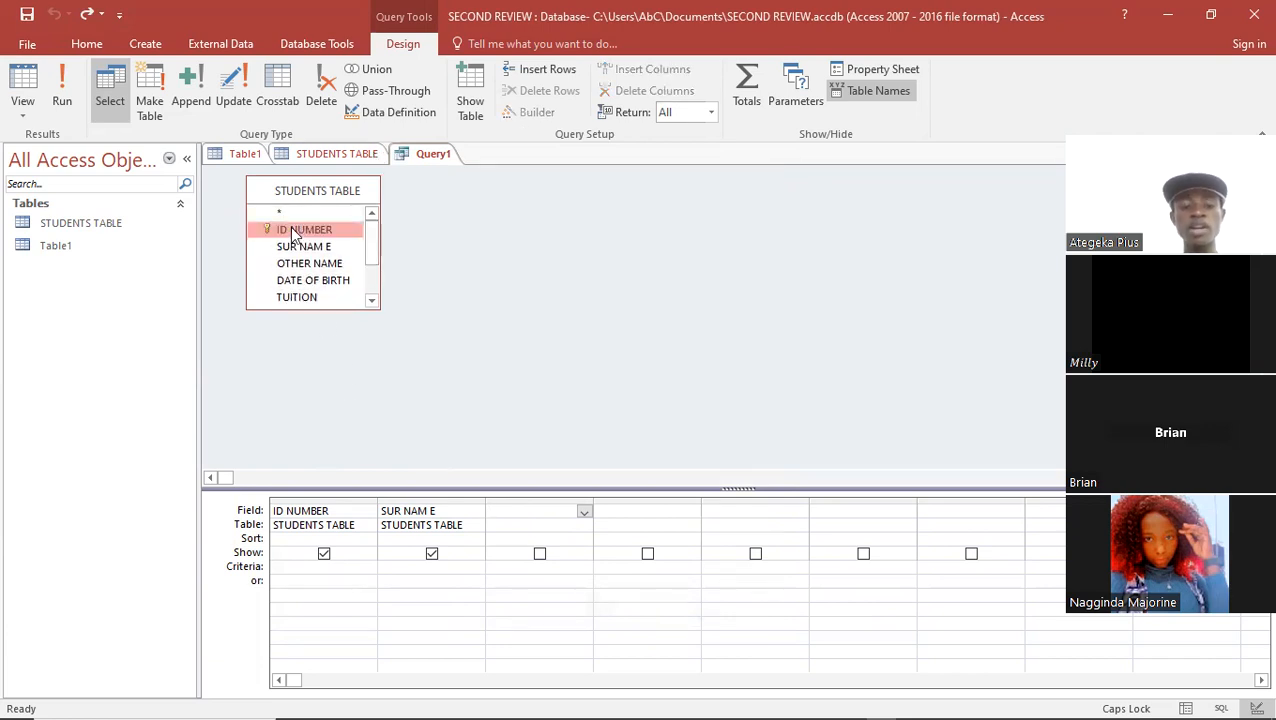
key(ctrl+a)
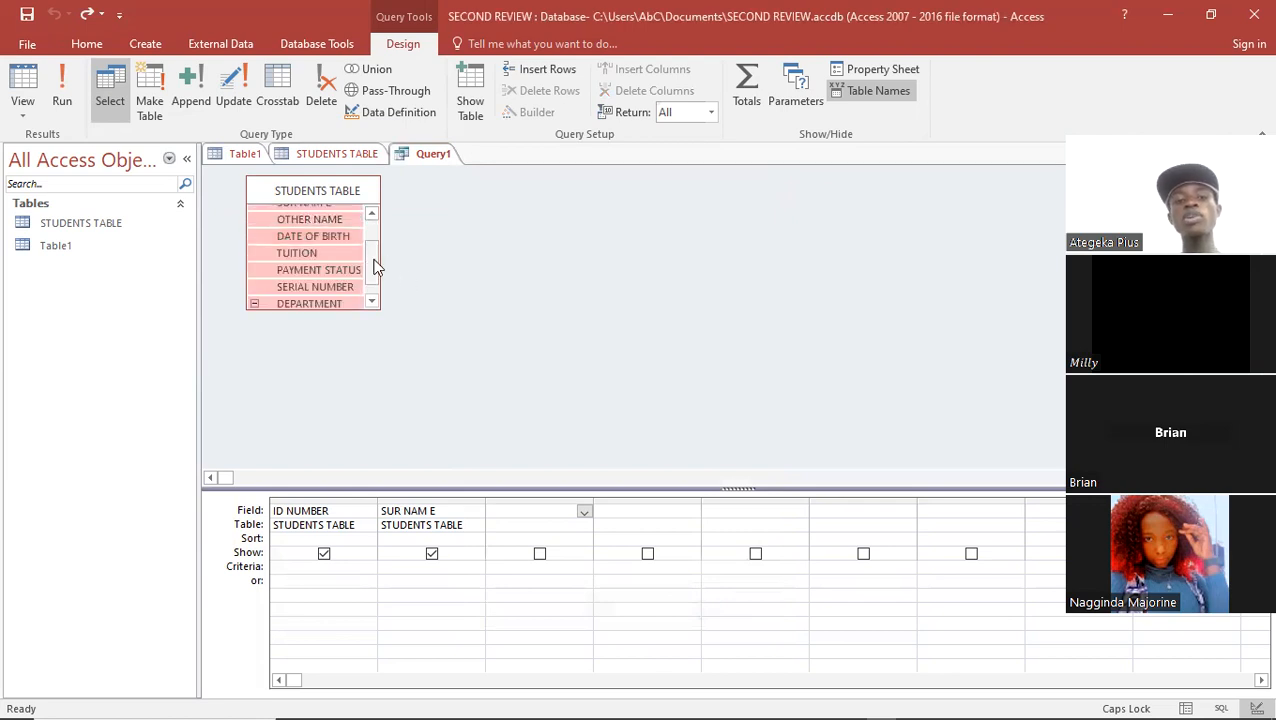
scroll(370, 258, up, 3)
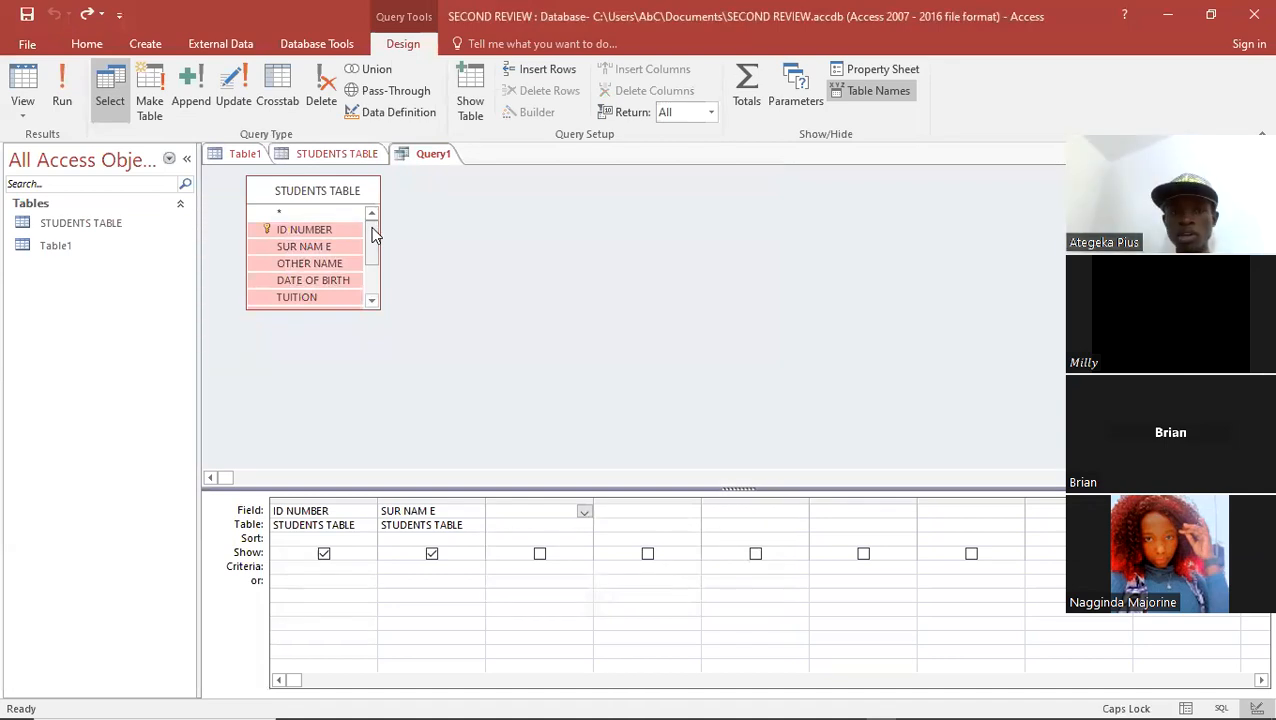
drag(313, 232, 322, 512)
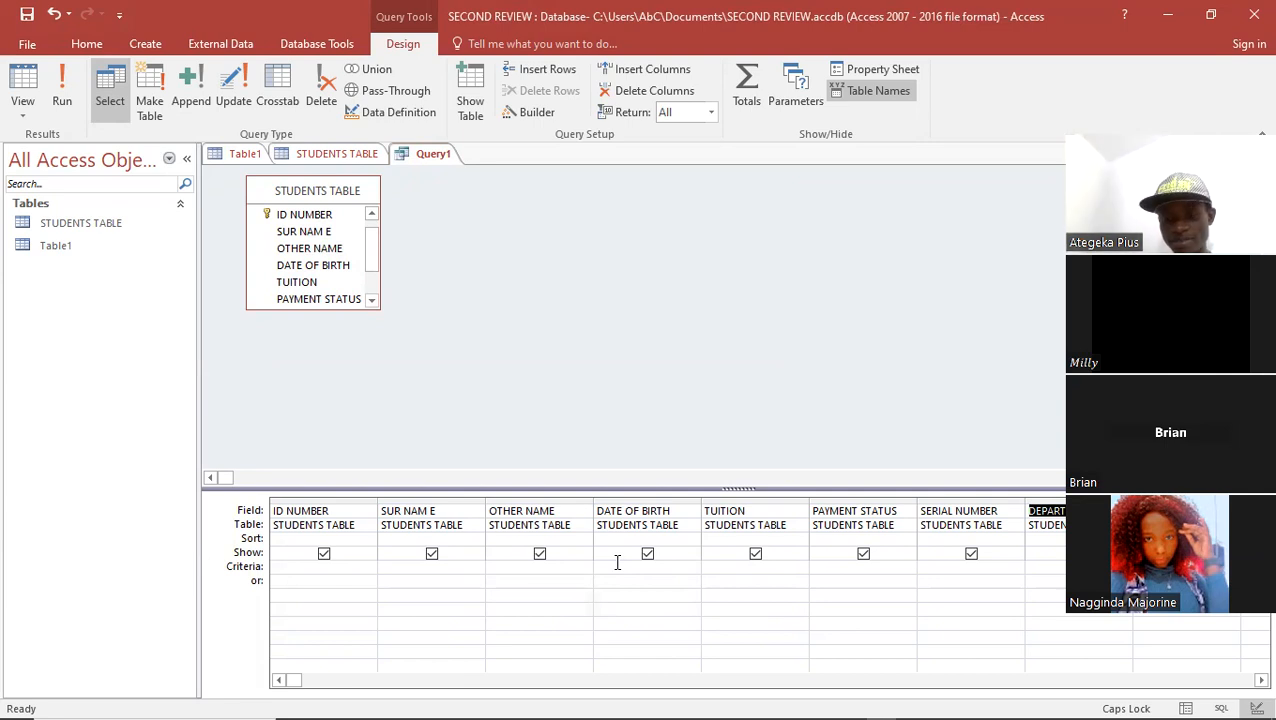
key(ctrl+z)
key(ctrl+z)
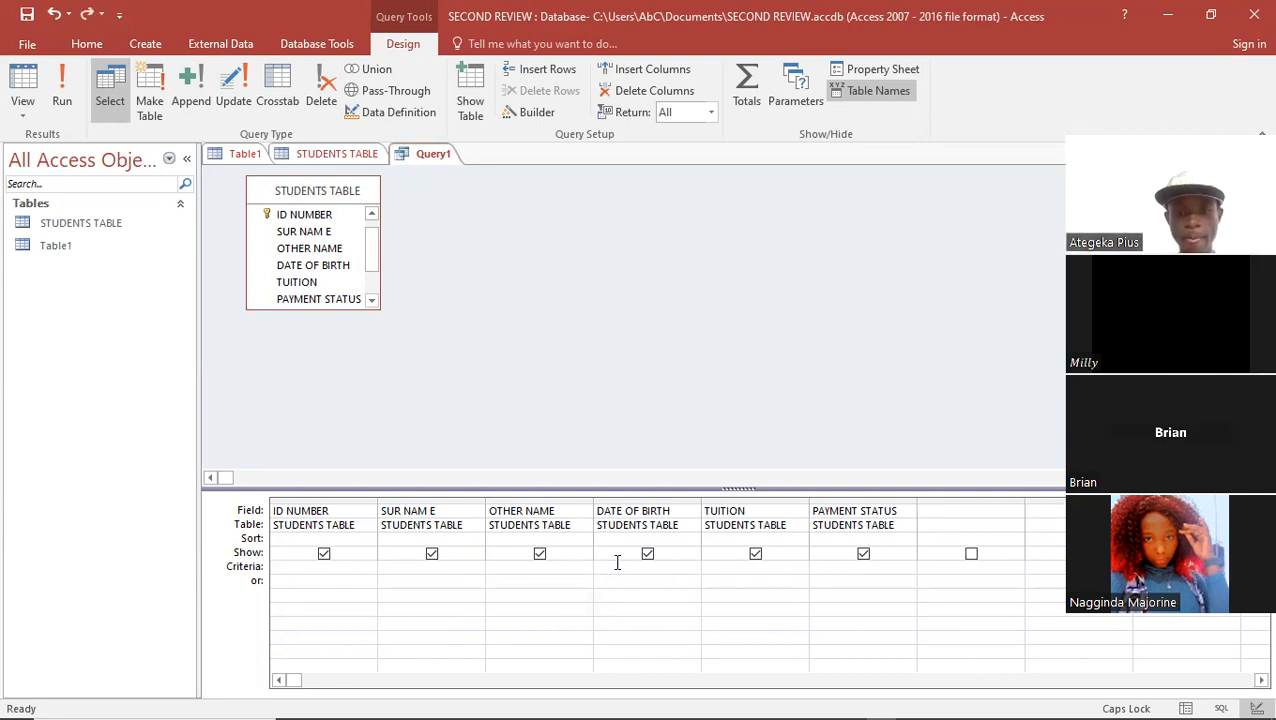
key(ctrl+z)
key(ctrl+z)
key(ctrl+z)
key(ctrl+z)
key(ctrl+z)
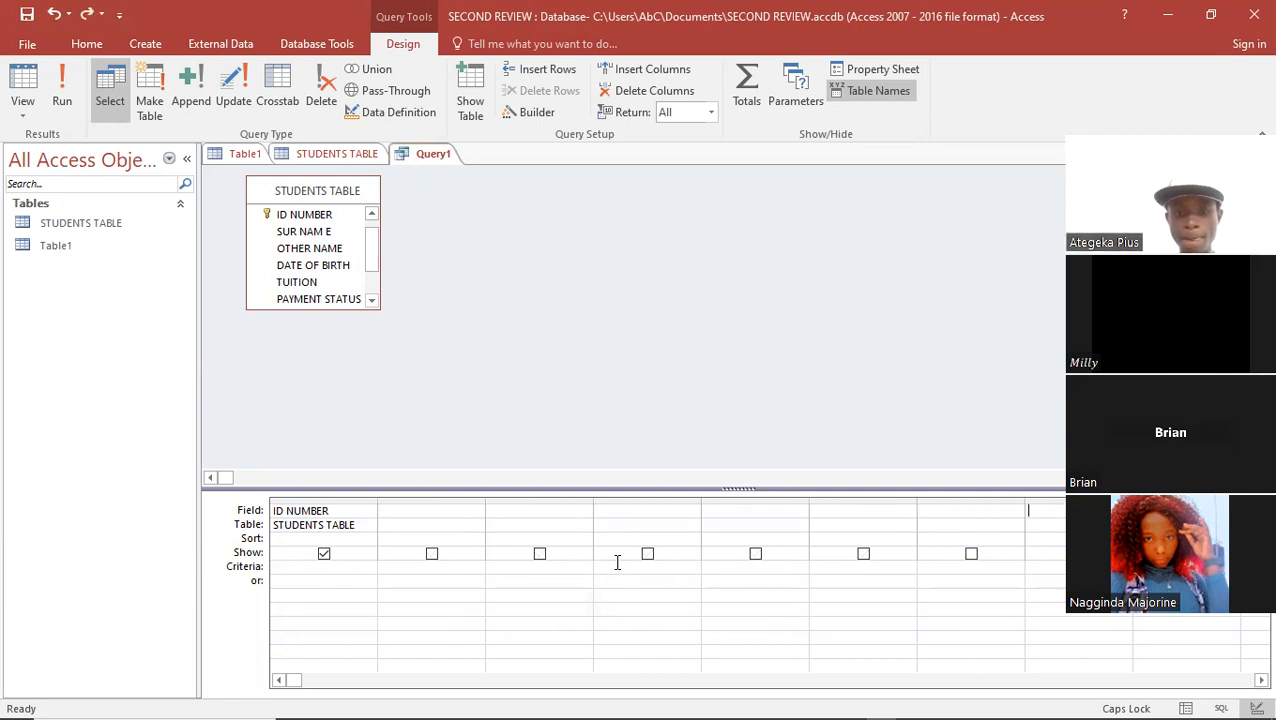
key(ctrl+z)
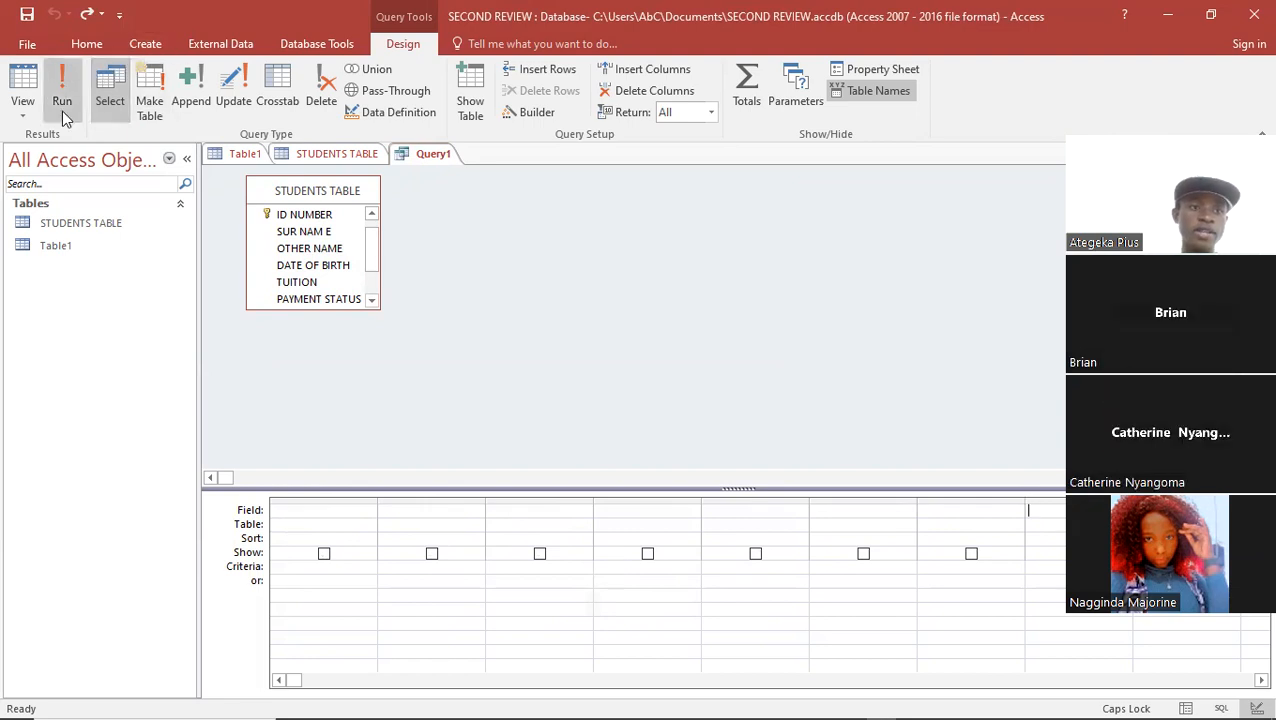
- Open STUDENTS TABLE from the Navigation Pane in Datasheet View
click(22, 112)
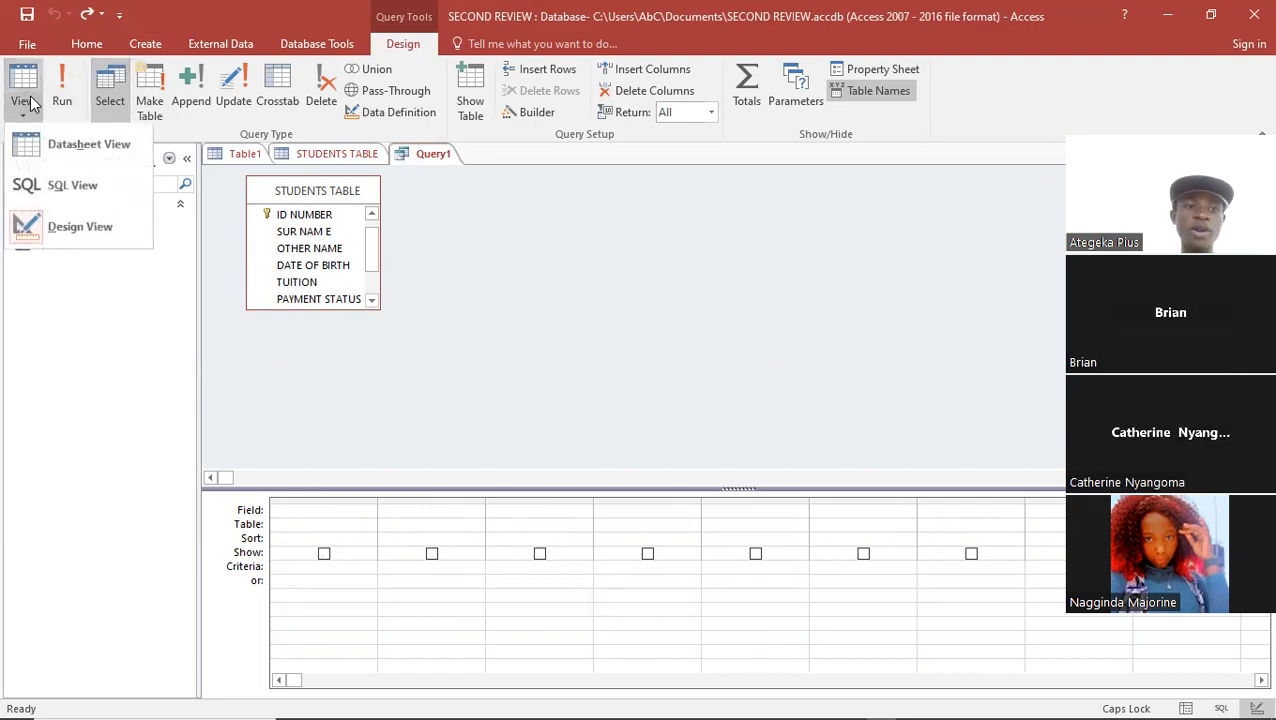
click(83, 307)
click(74, 230)
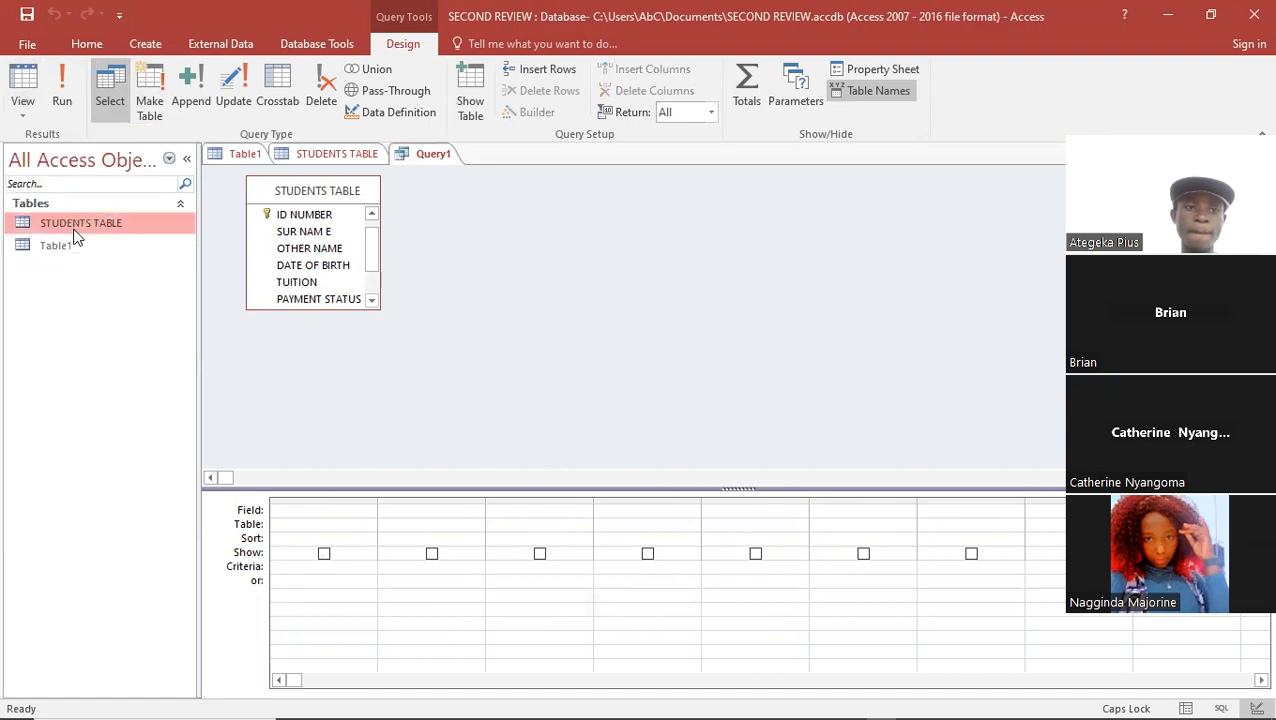
double_click(75, 232)
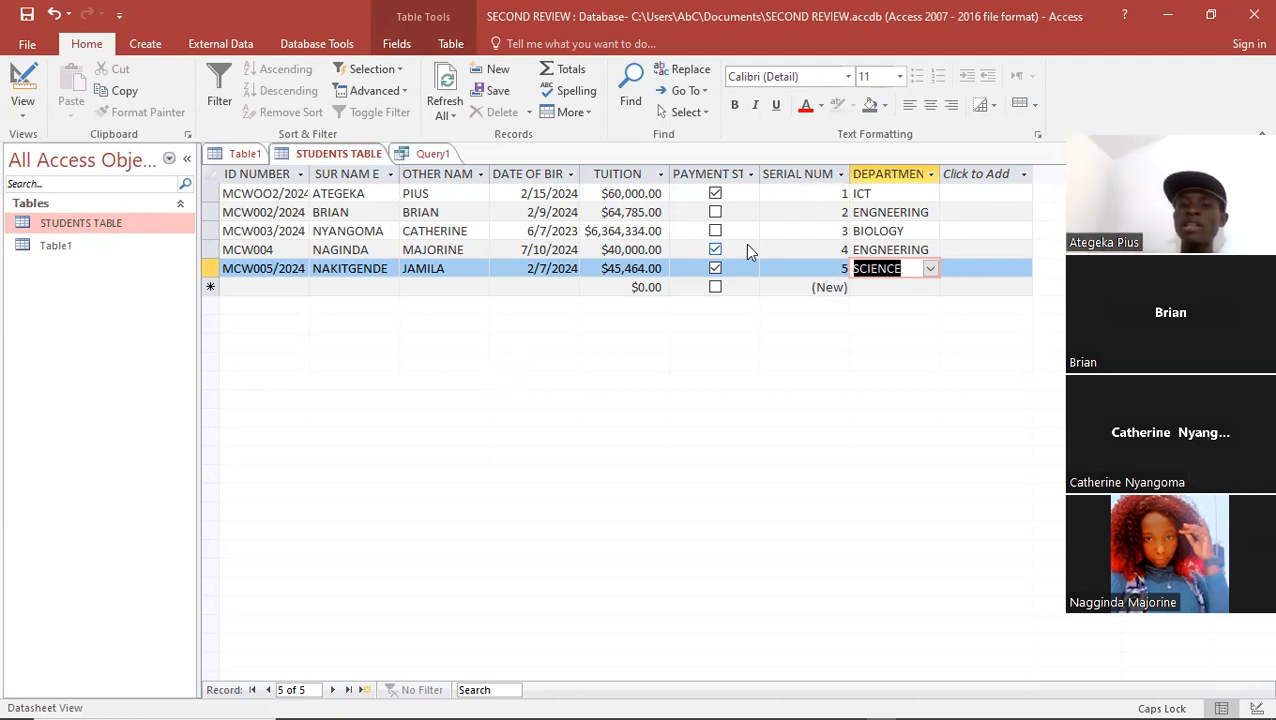
- Create another Query Design and add STUDENTS TABLE as its only source
click(160, 44)
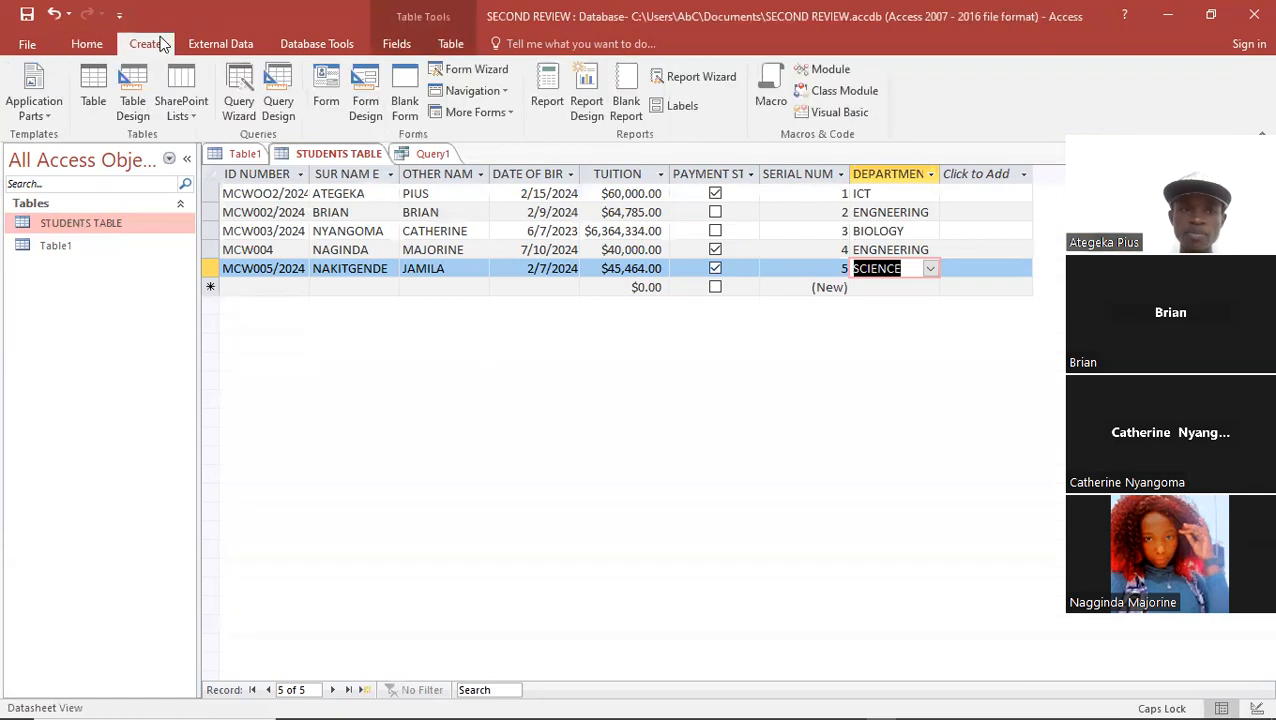
click(280, 98)
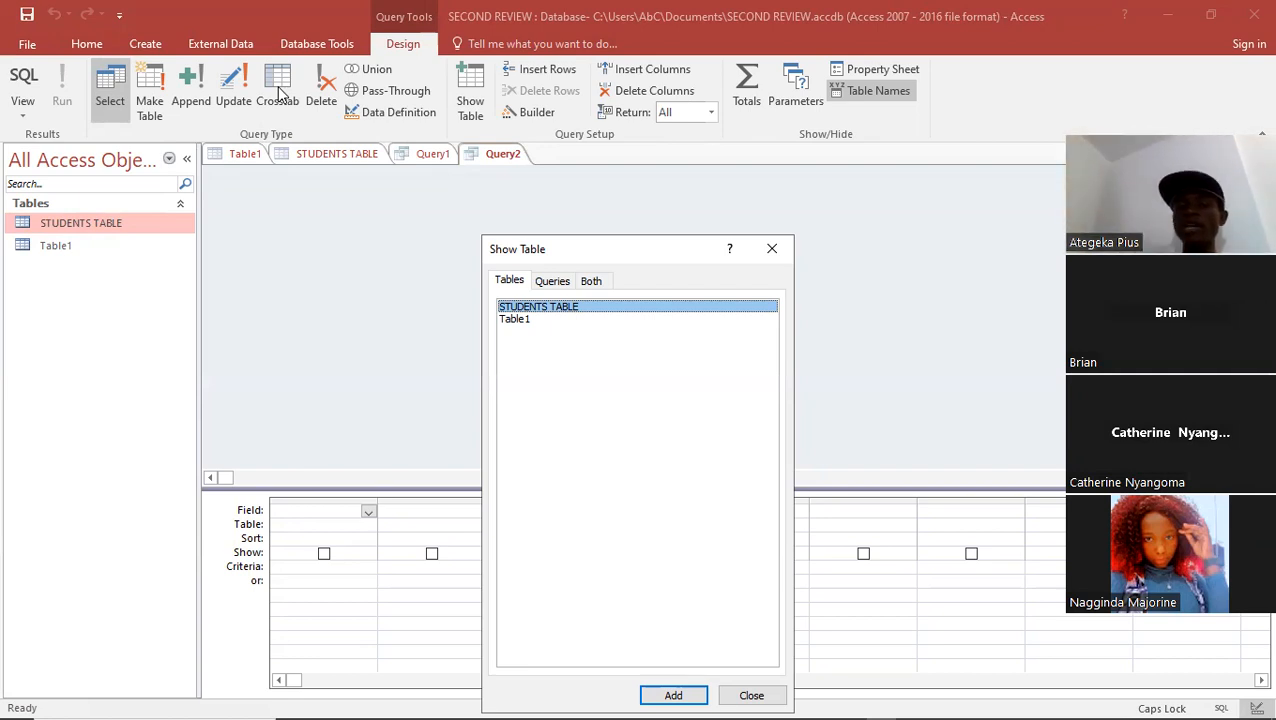
click(544, 284)
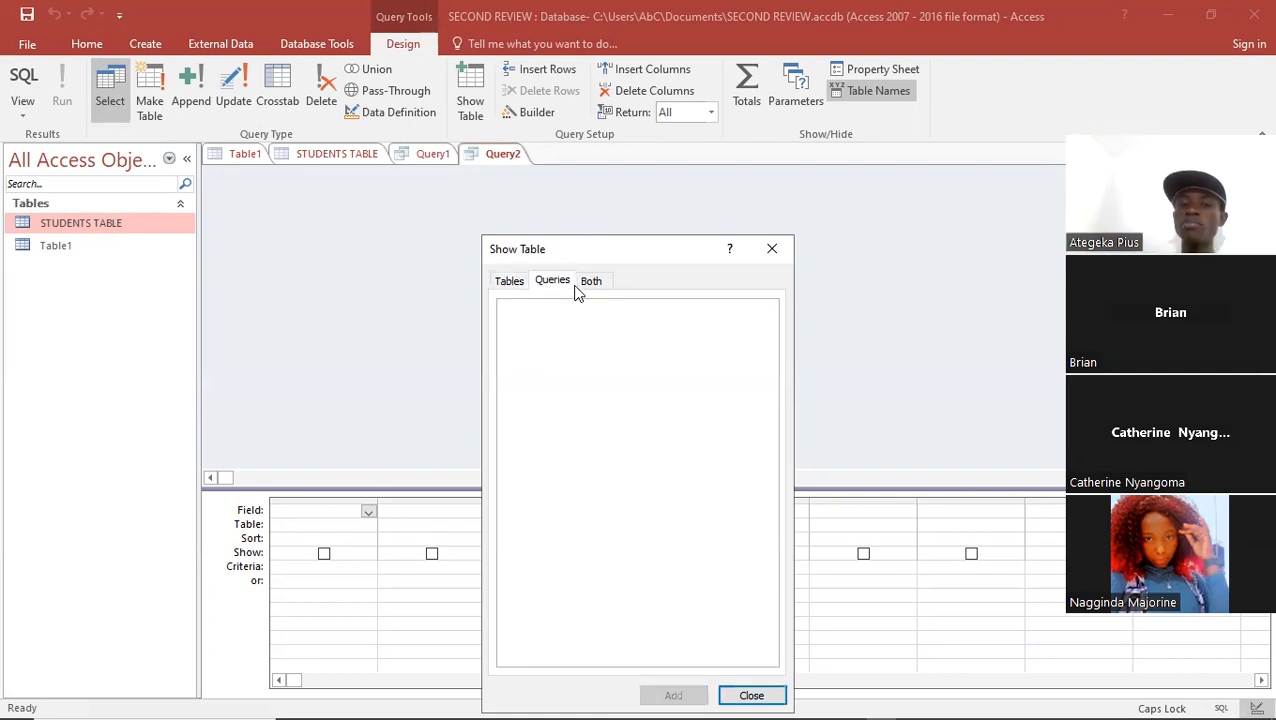
click(595, 281)
click(510, 281)
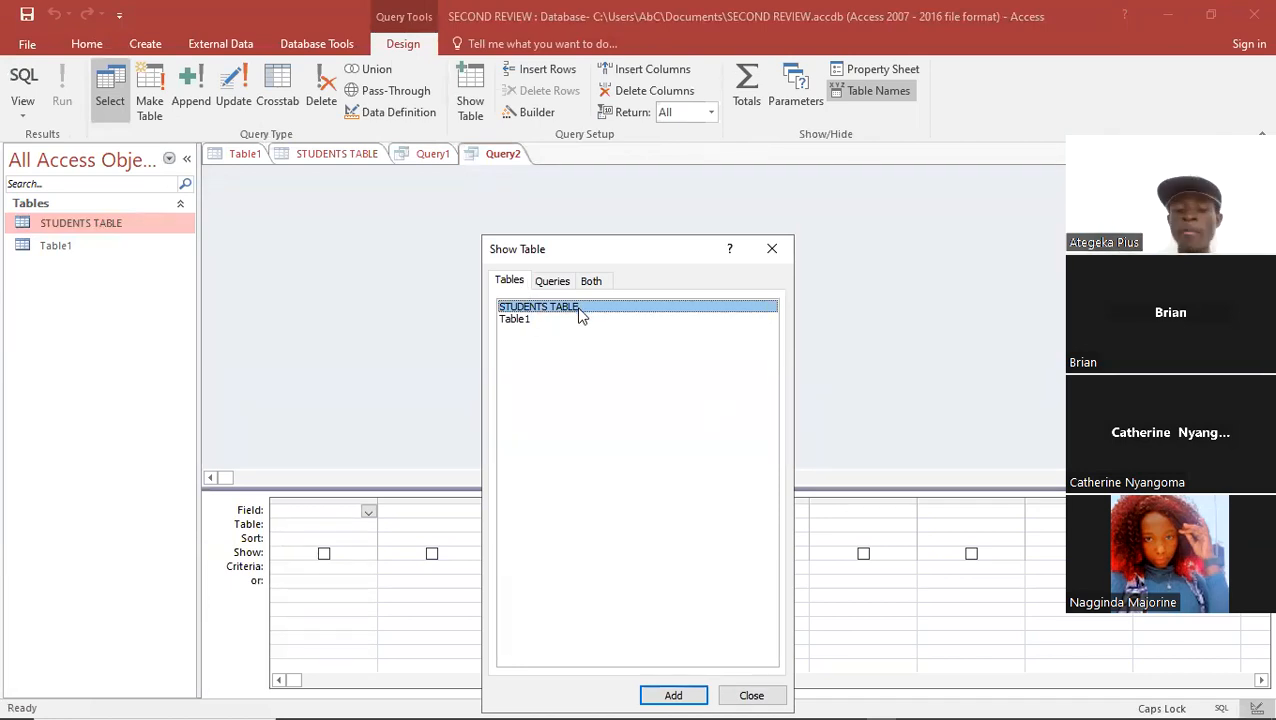
click(673, 696)
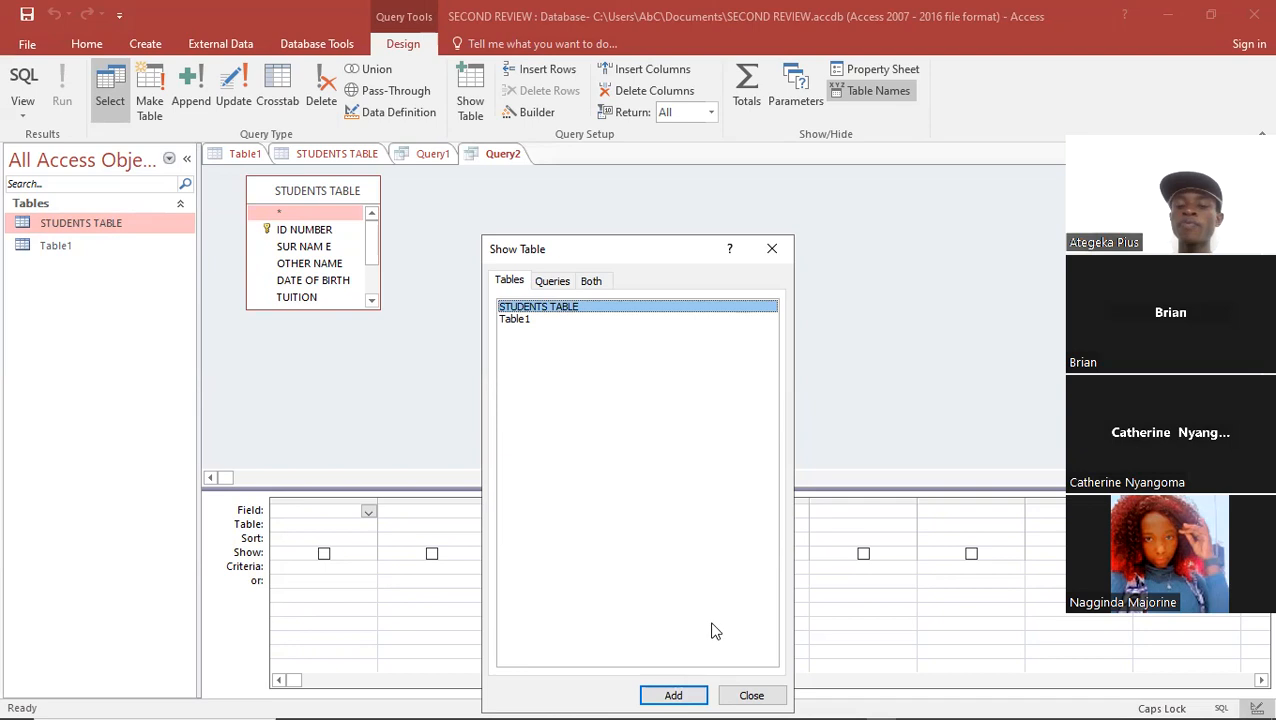
click(751, 696)
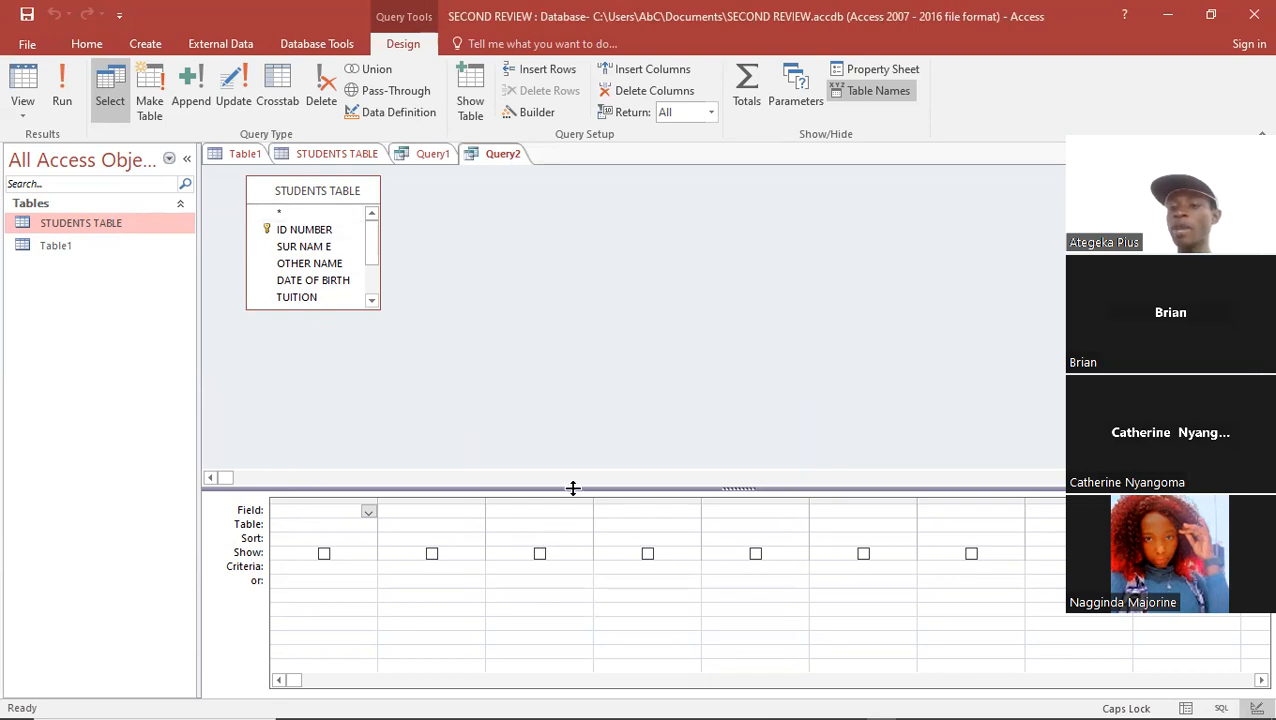
- Try selecting all STUDENTS TABLE fields with Ctrl+A via the on-screen keyboard
click(318, 232)
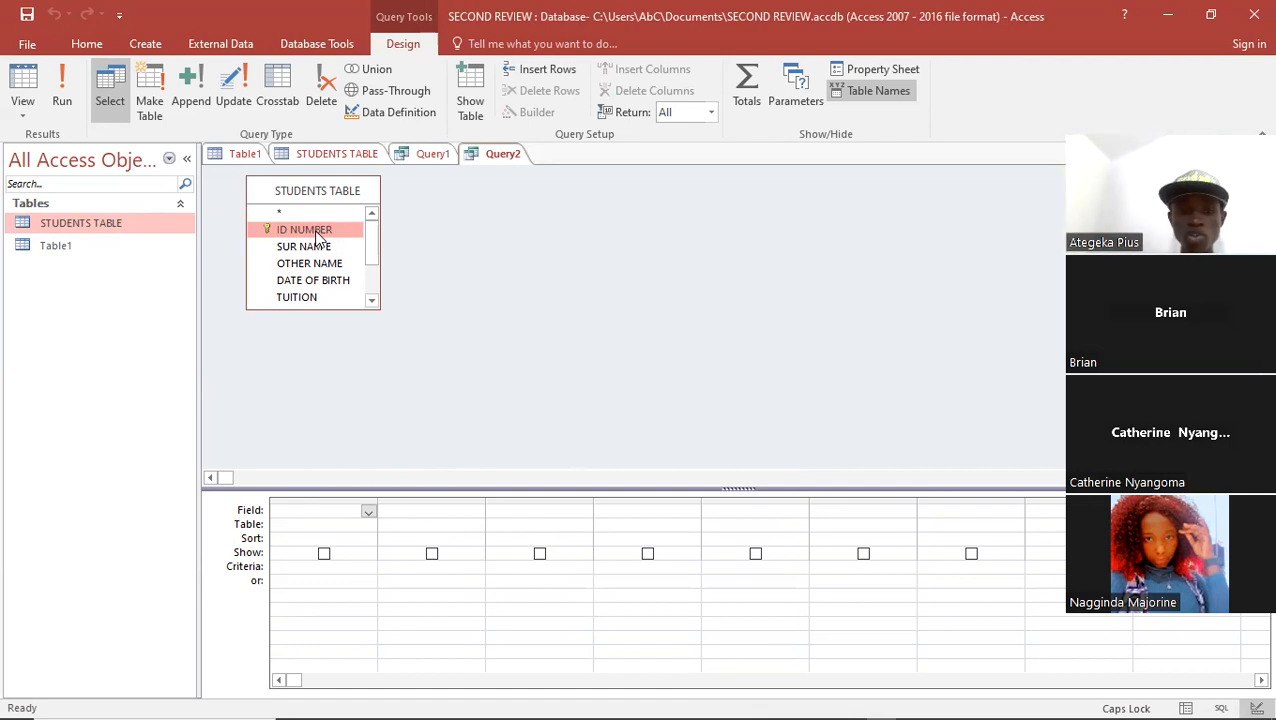
mouse_move(165, 700)
click(940, 705)
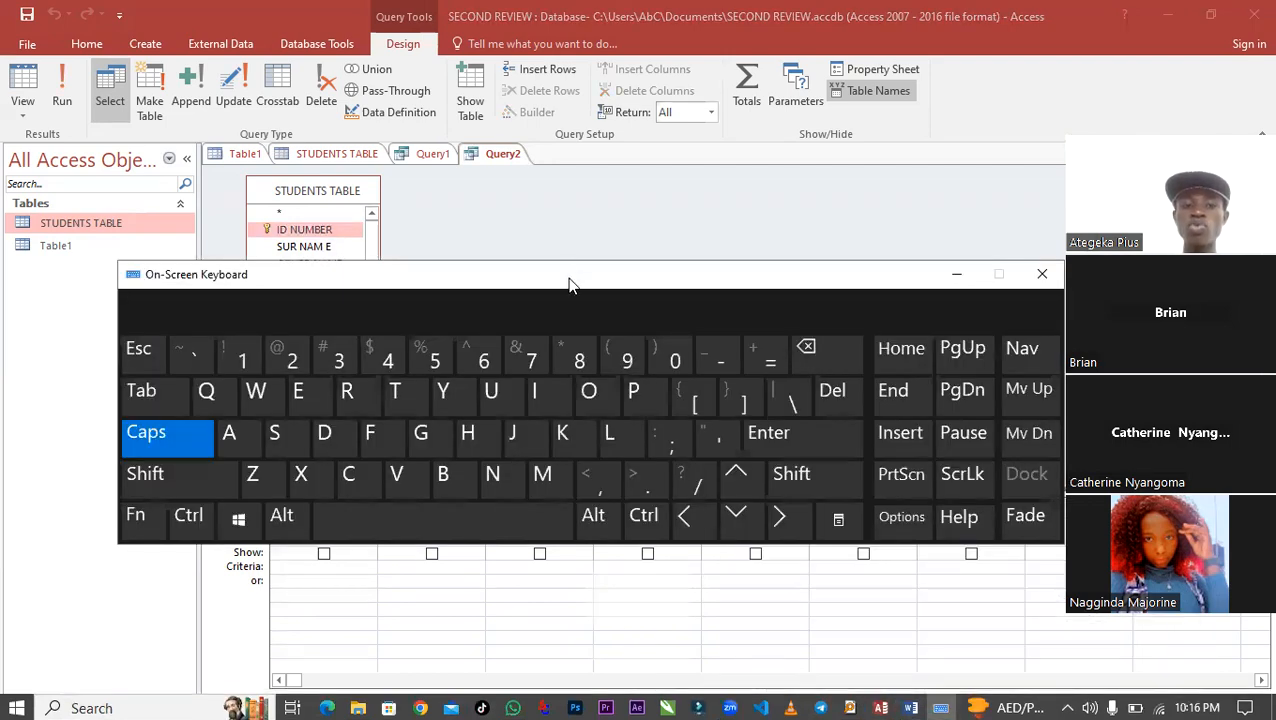
drag(570, 285, 570, 379)
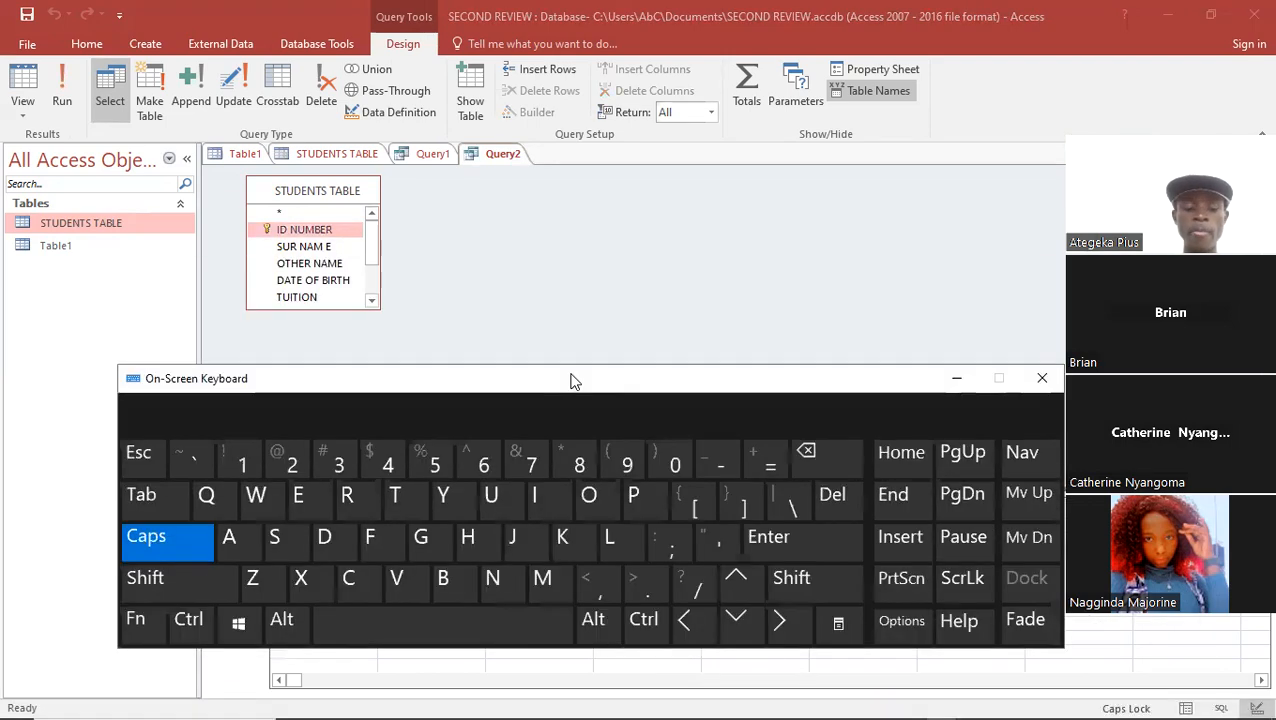
click(338, 232)
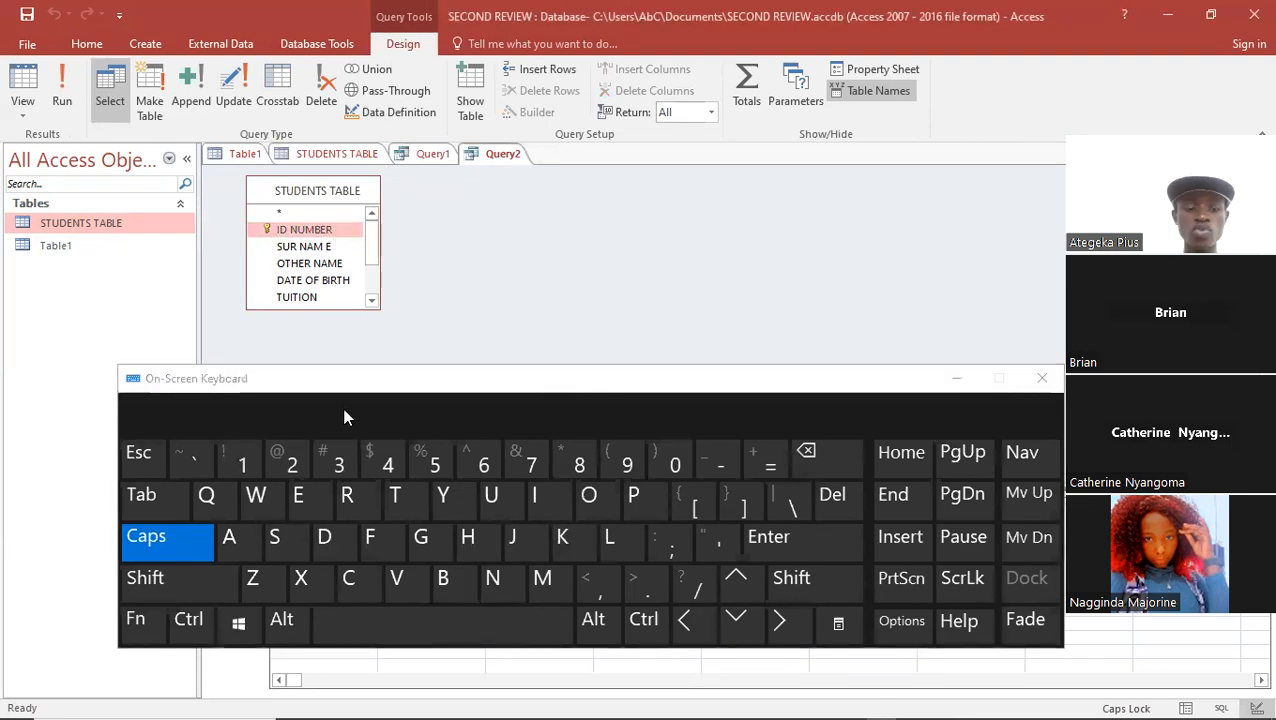
key(ctrl)
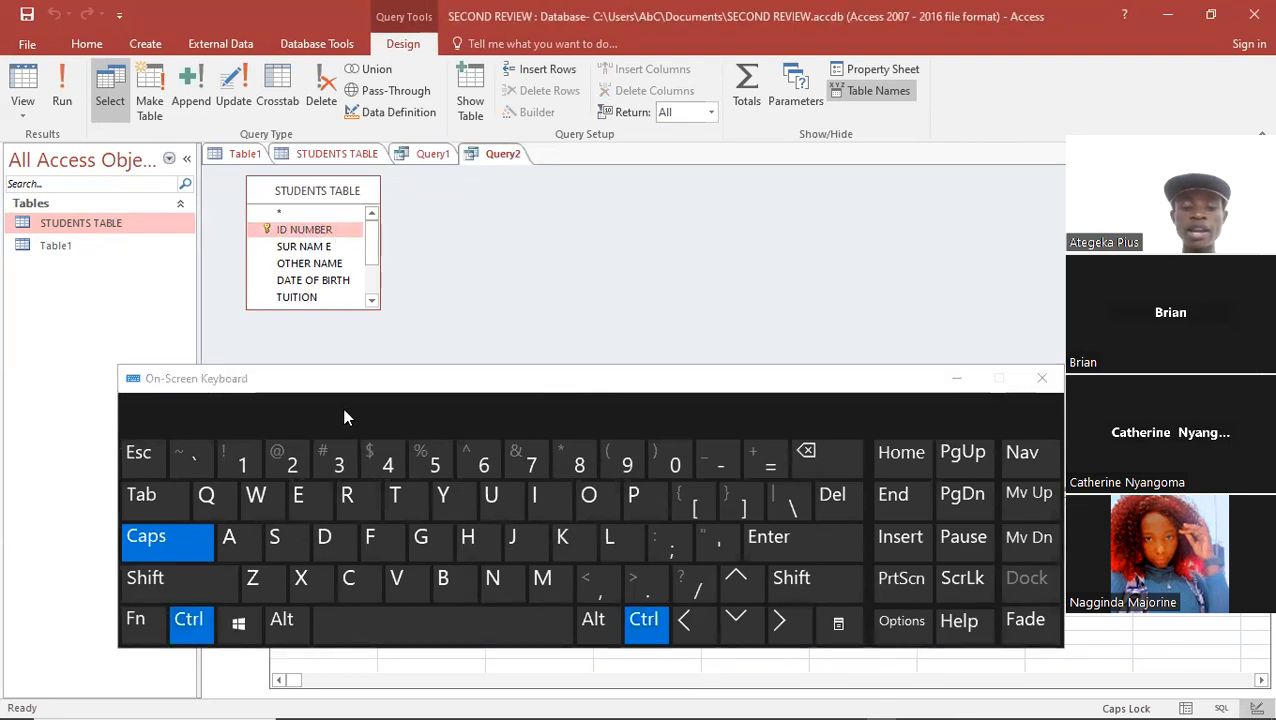
key(ctrl+a)
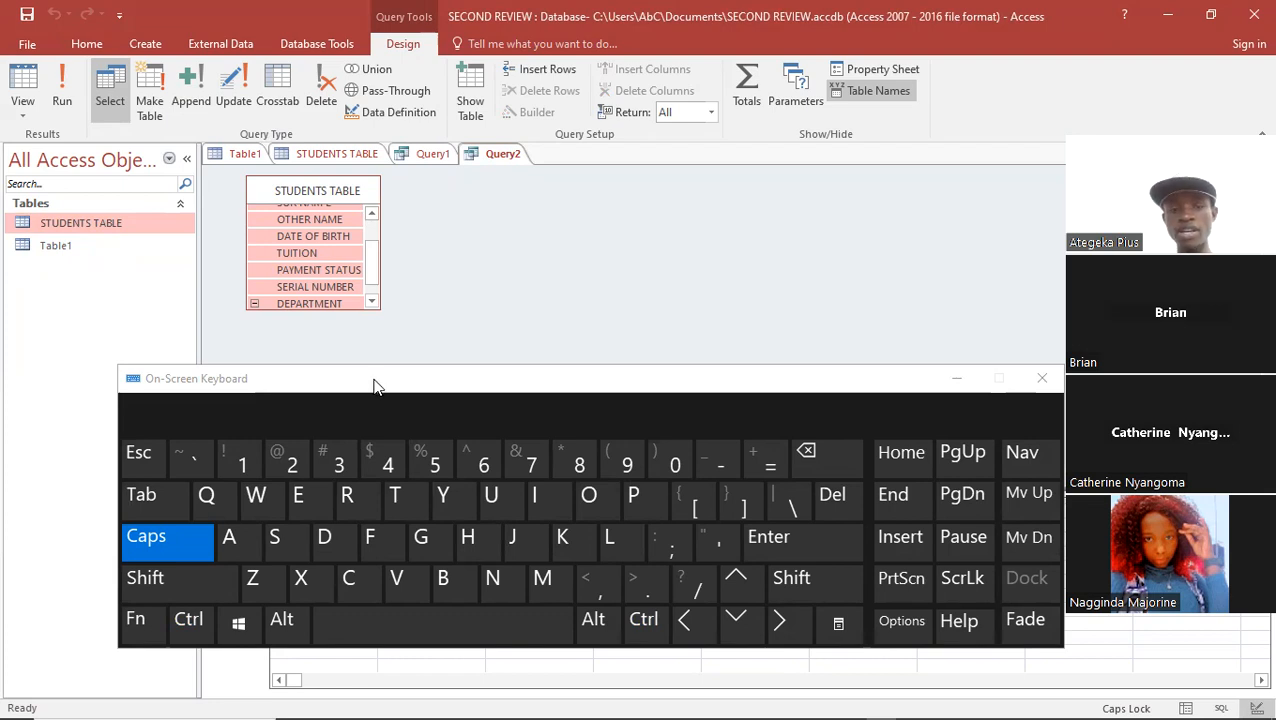
click(355, 386)
drag(355, 386, 241, 389)
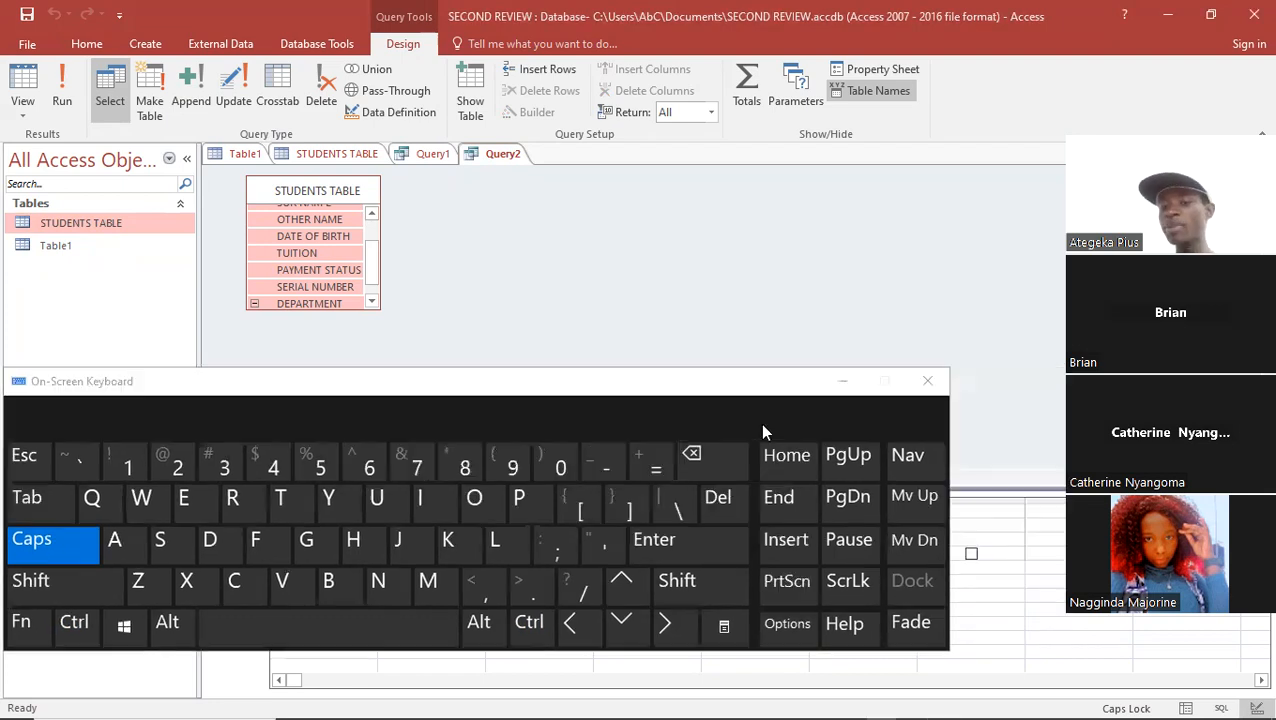
click(836, 388)
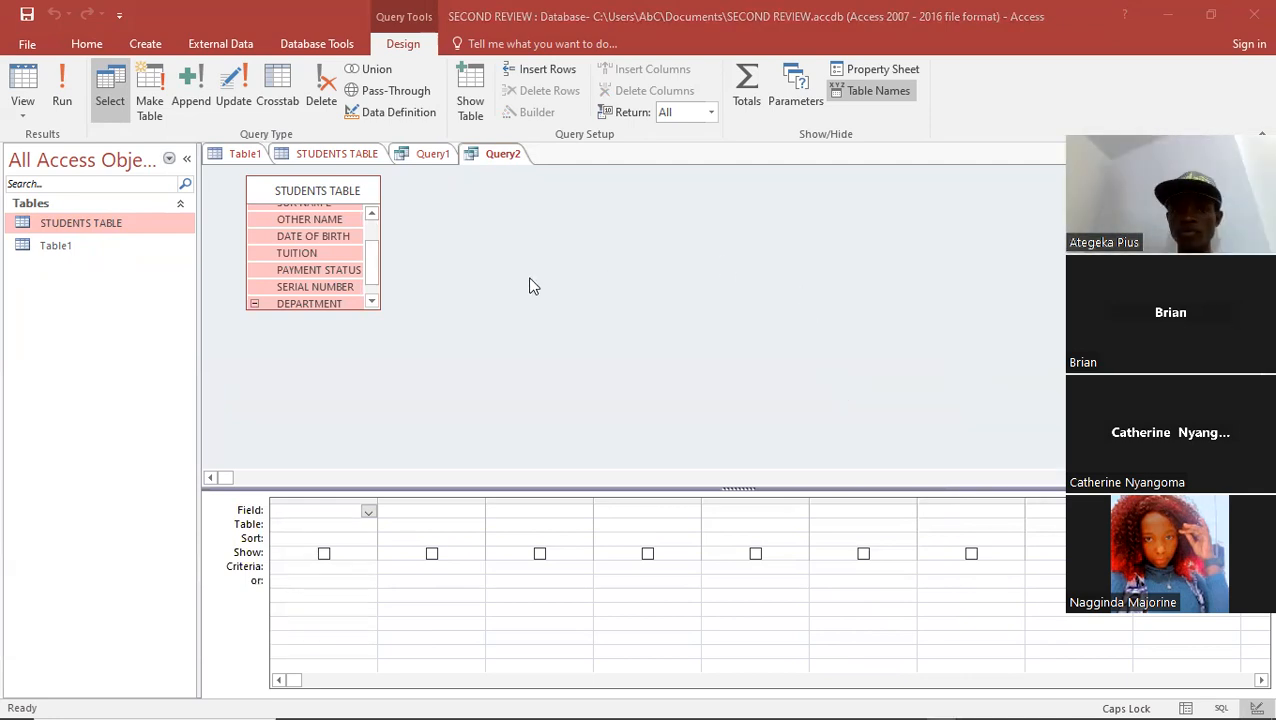
drag(372, 265, 370, 239)
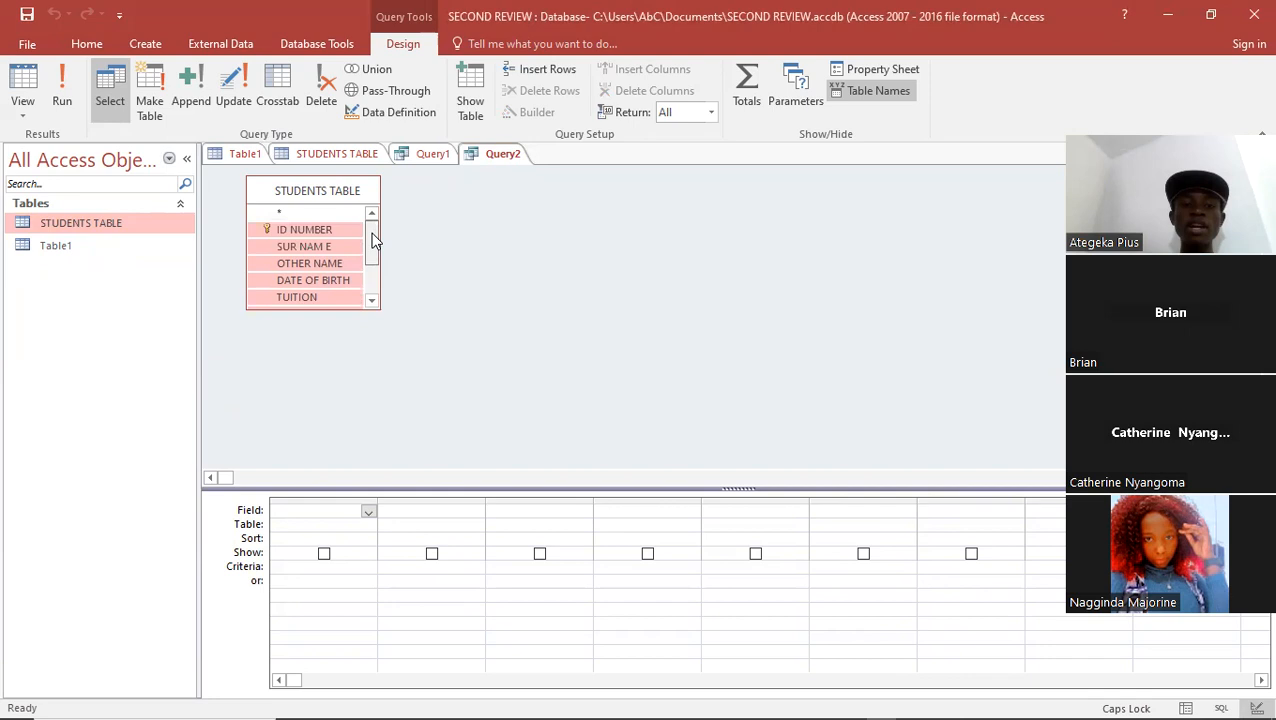
- Select ID NUMBER, SUR NAM E and OTHER NAME, then try extending toward TUITION
click(326, 230)
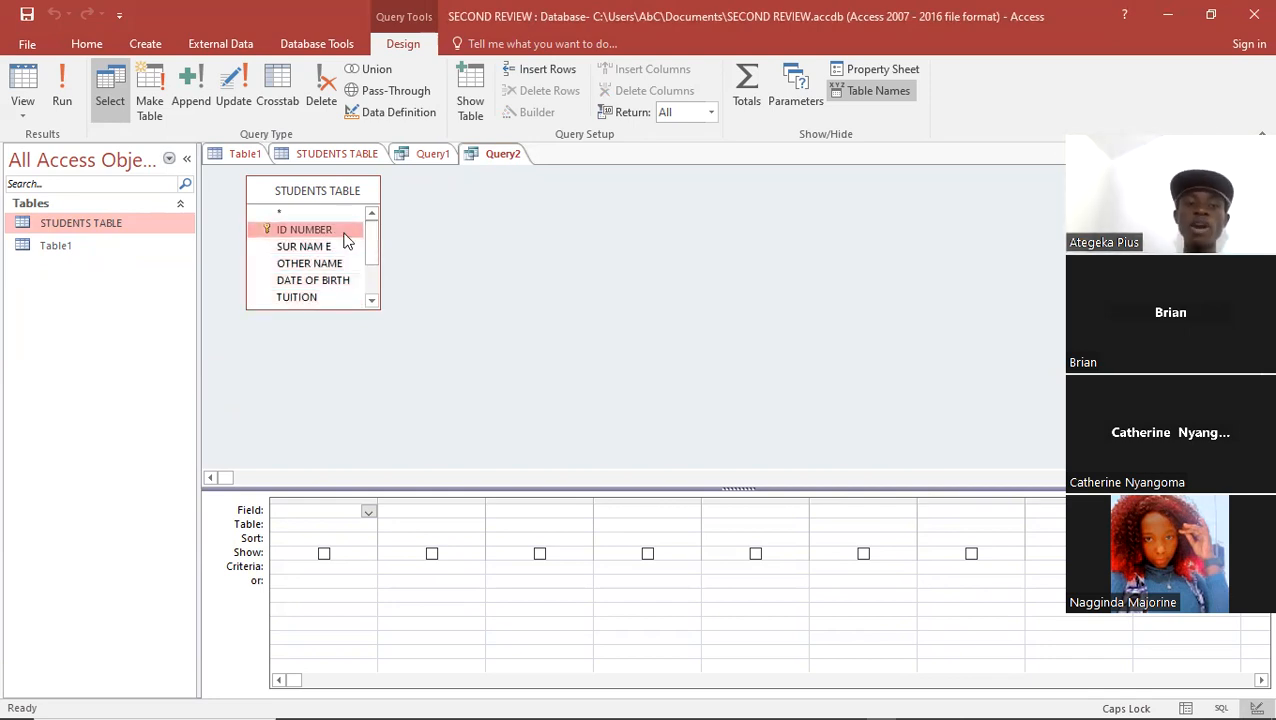
ctrl+click(316, 247)
ctrl+click(313, 264)
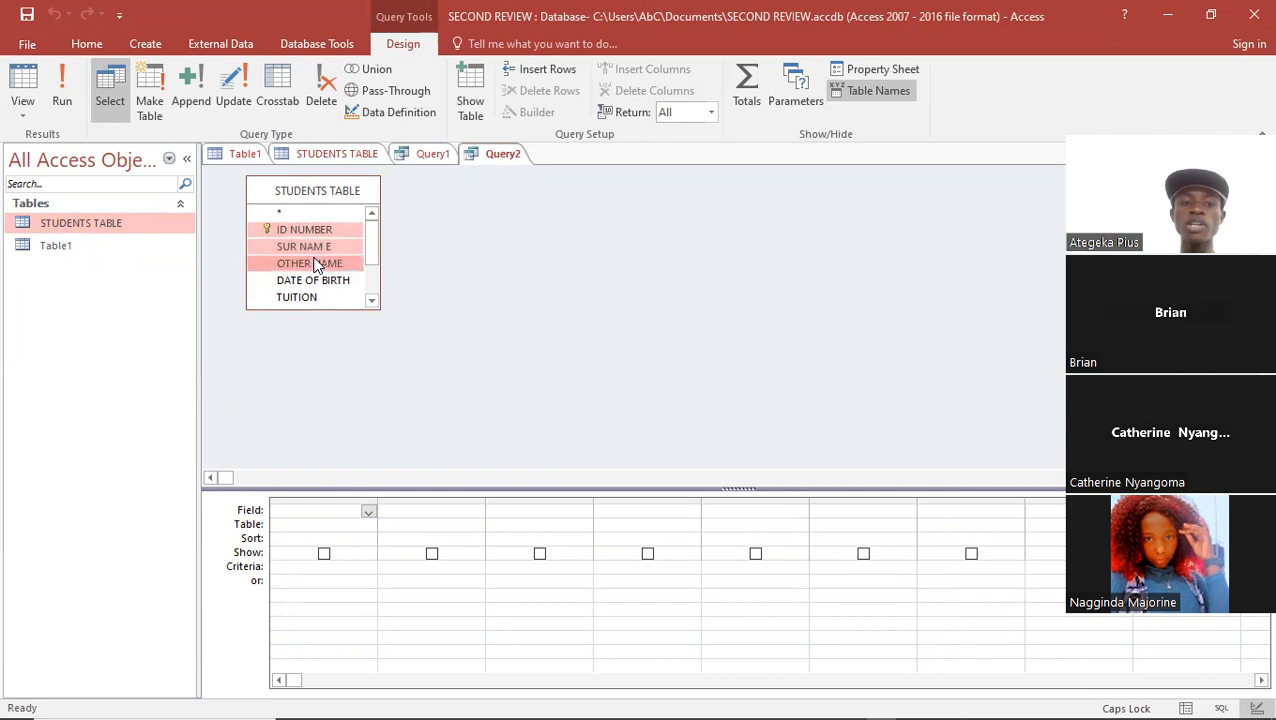
click(335, 231)
key(shift+Down)
key(shift+Down)
key(shift+Down)
key(shift+Down)
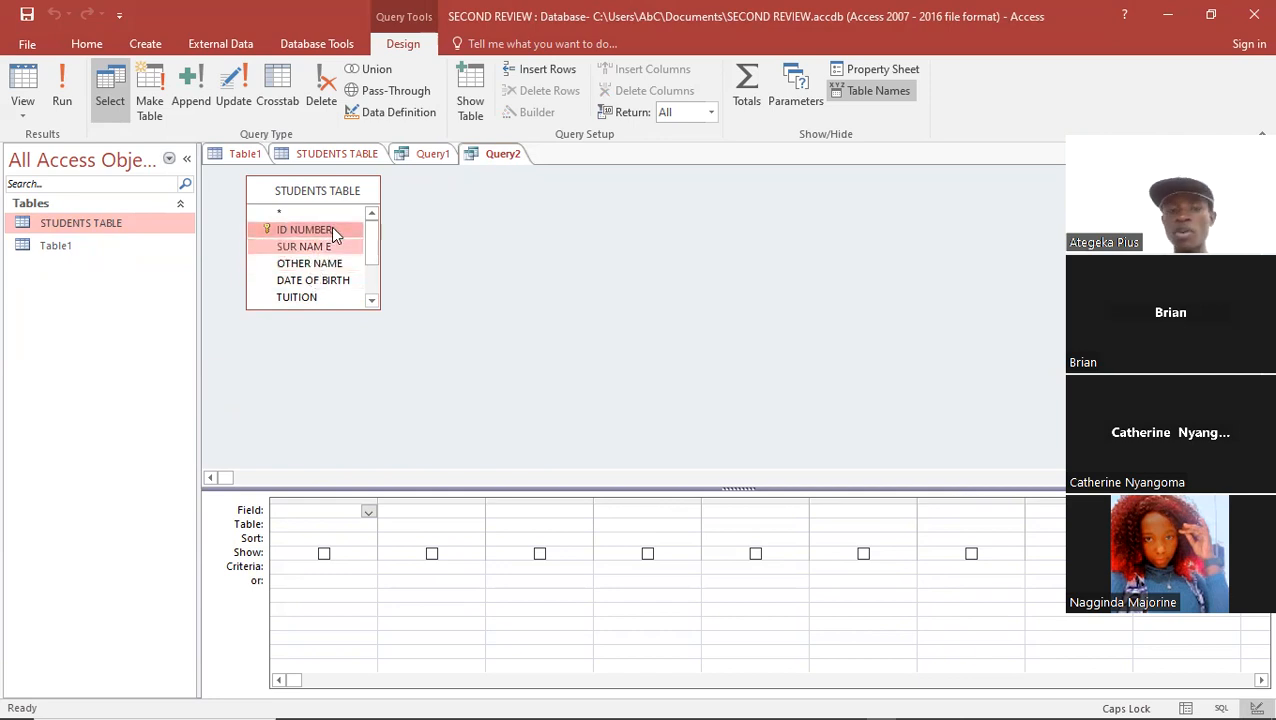
click(335, 231)
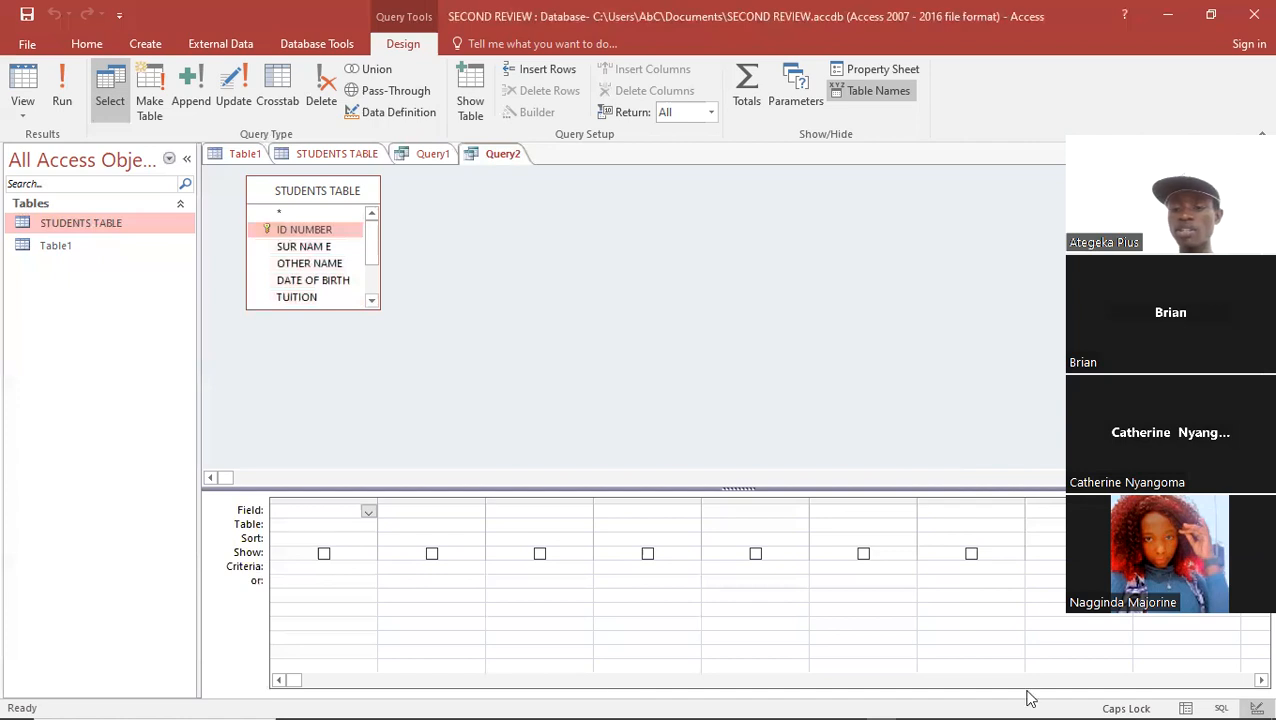
mouse_move(1055, 698)
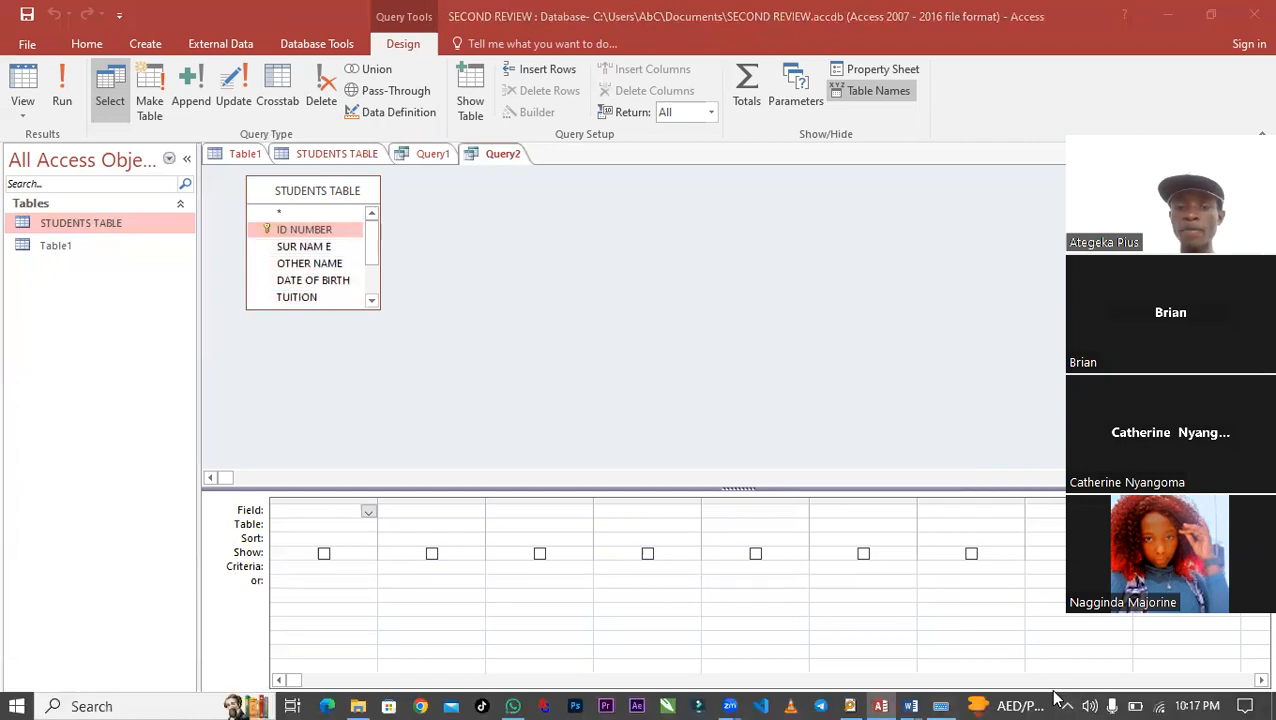
click(941, 706)
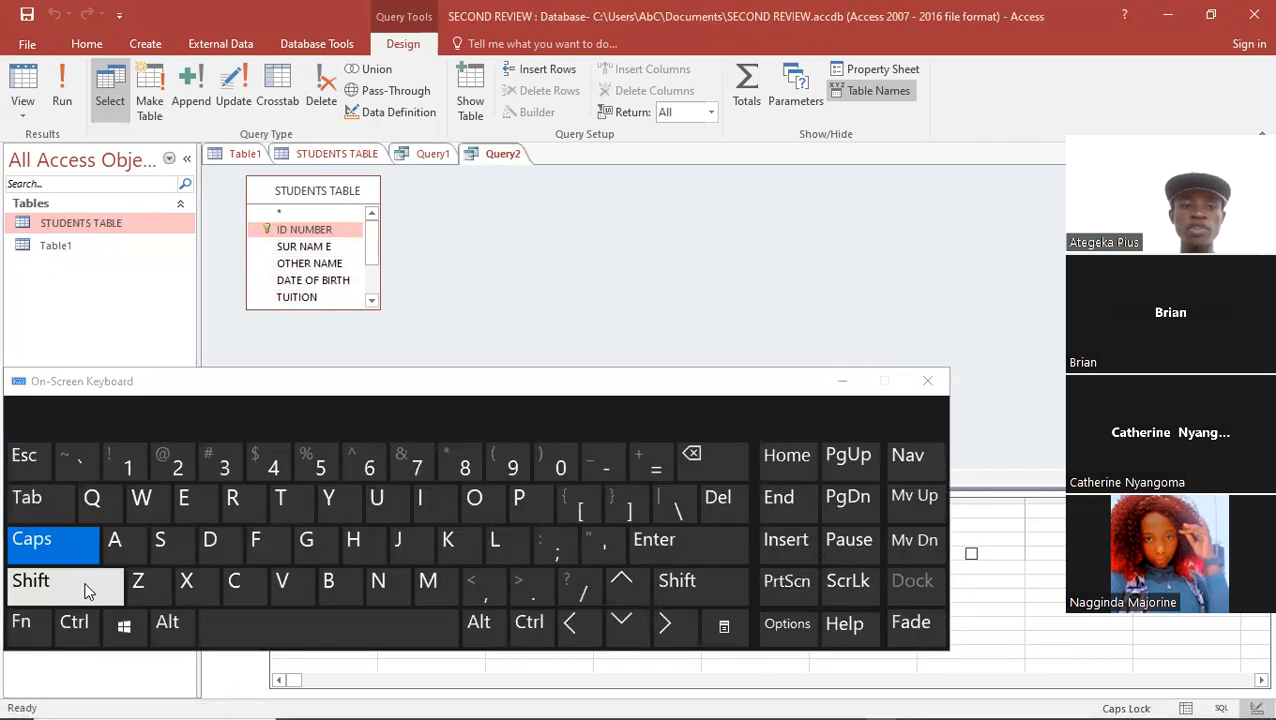
click(86, 586)
click(622, 632)
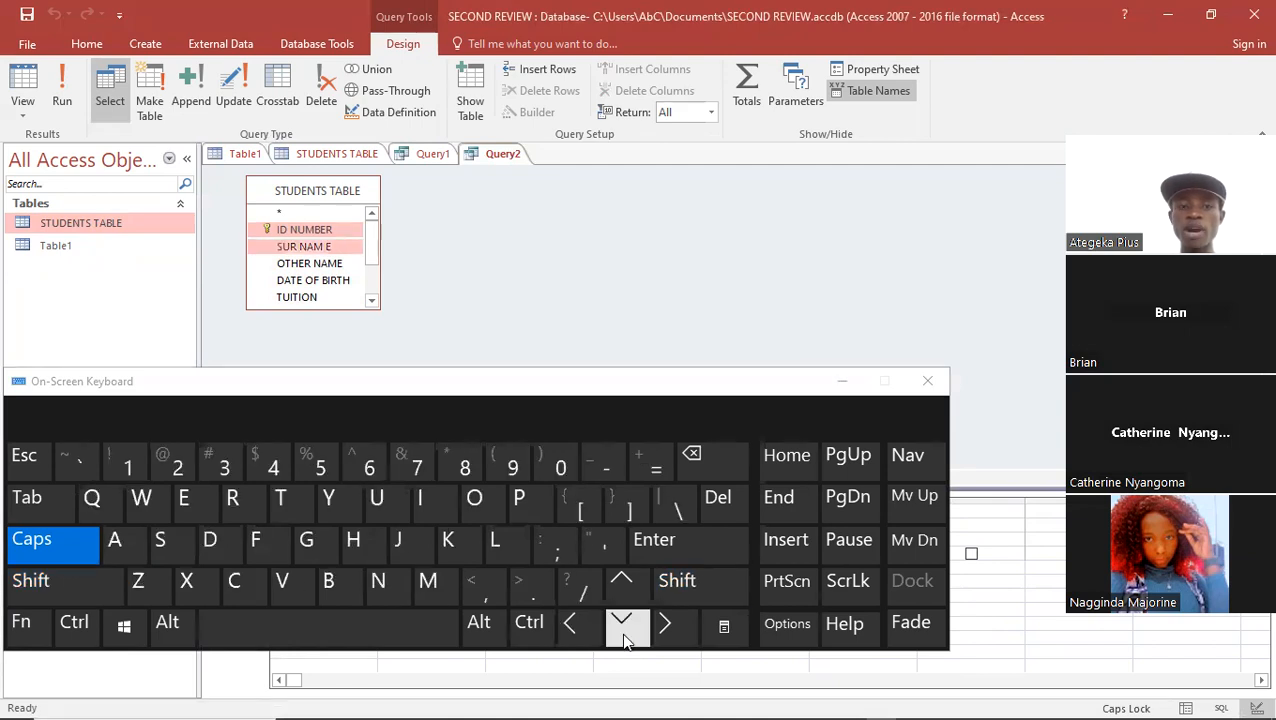
click(622, 632)
click(622, 632)
click(622, 632)
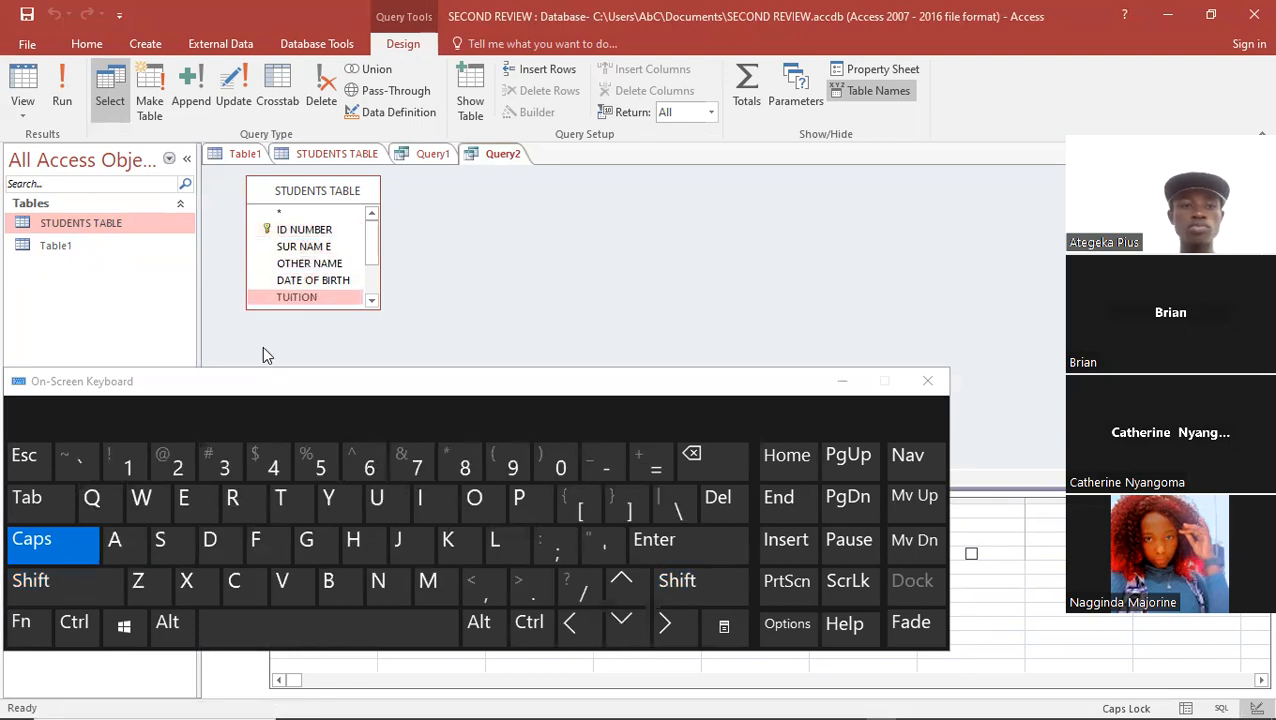
- Extend the field selection from ID NUMBER down through DEPARTMENT, then clear it
click(314, 230)
click(73, 575)
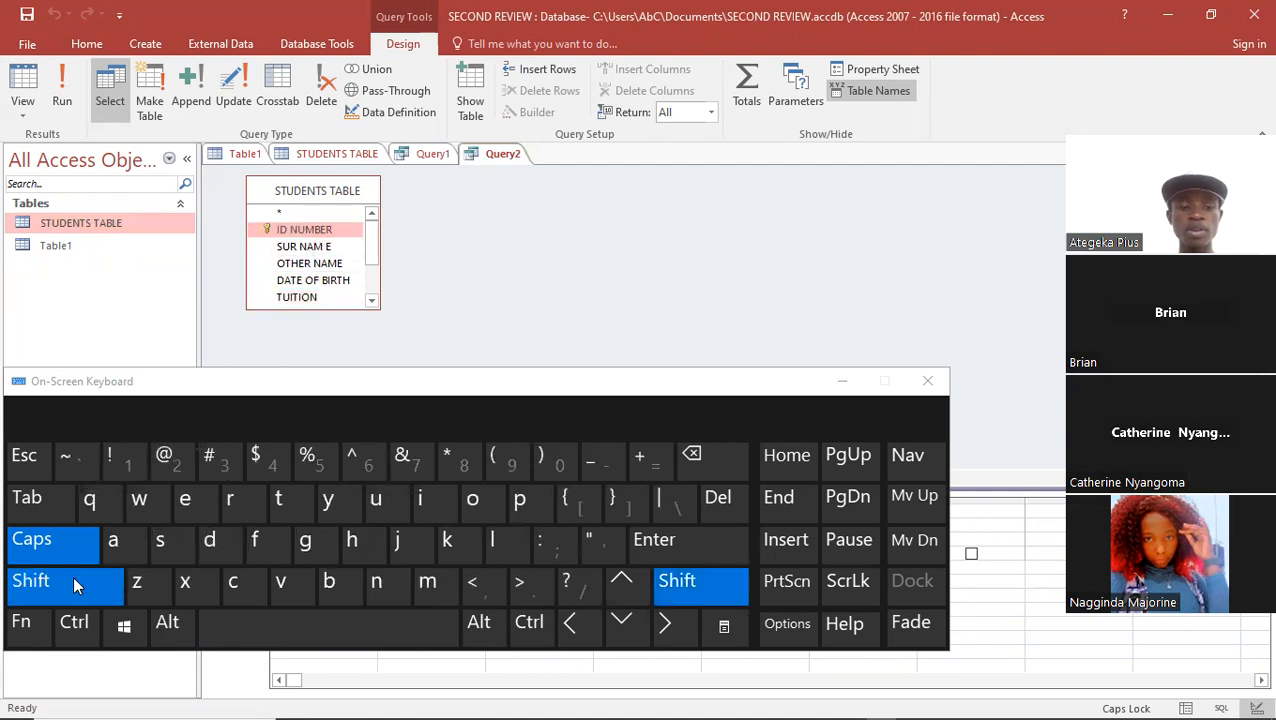
click(620, 625)
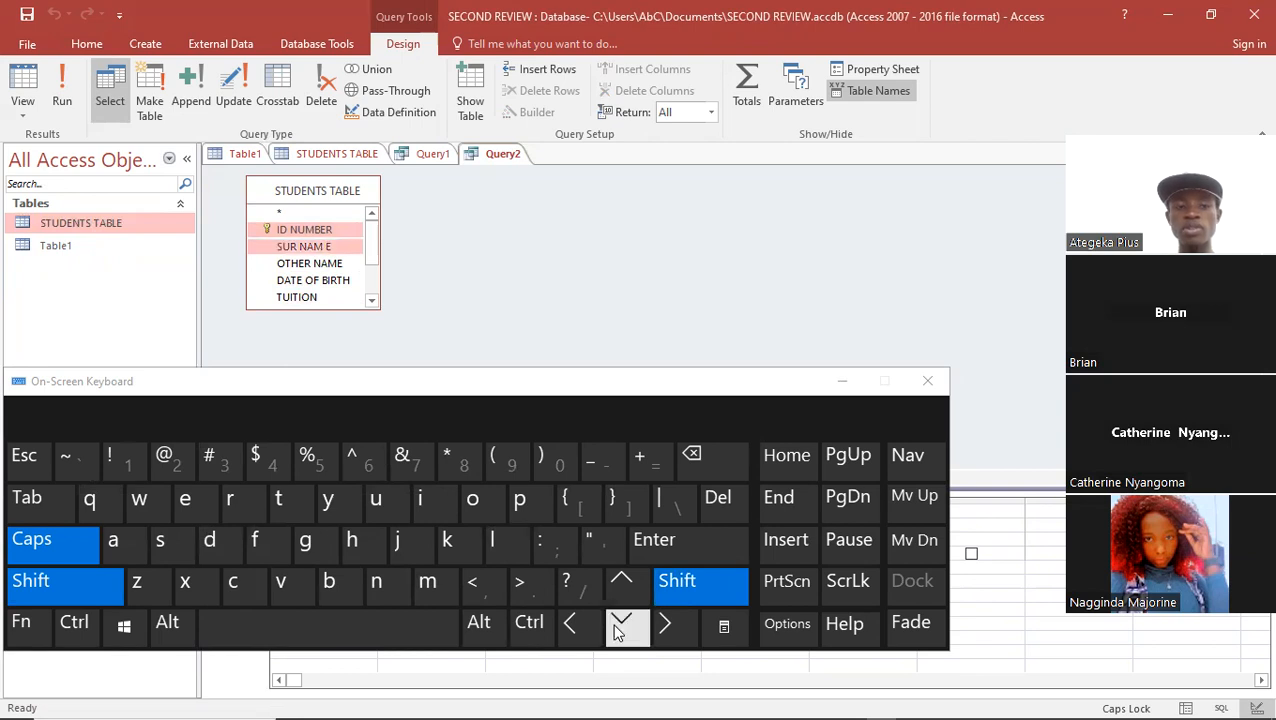
click(620, 625)
click(620, 625)
click(620, 625)
click(620, 625)
click(617, 628)
click(617, 628)
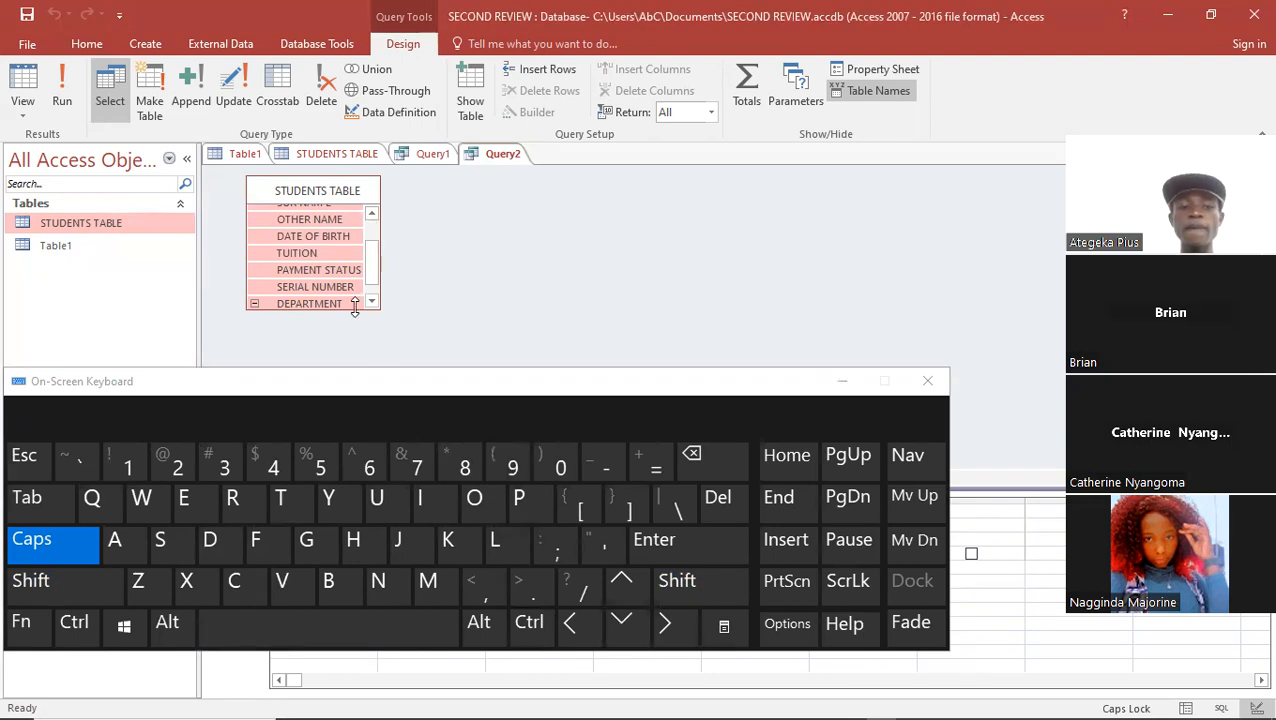
click(340, 271)
- Select every STUDENTS TABLE field and drag them into the query grid
click(371, 214)
double_click(371, 214)
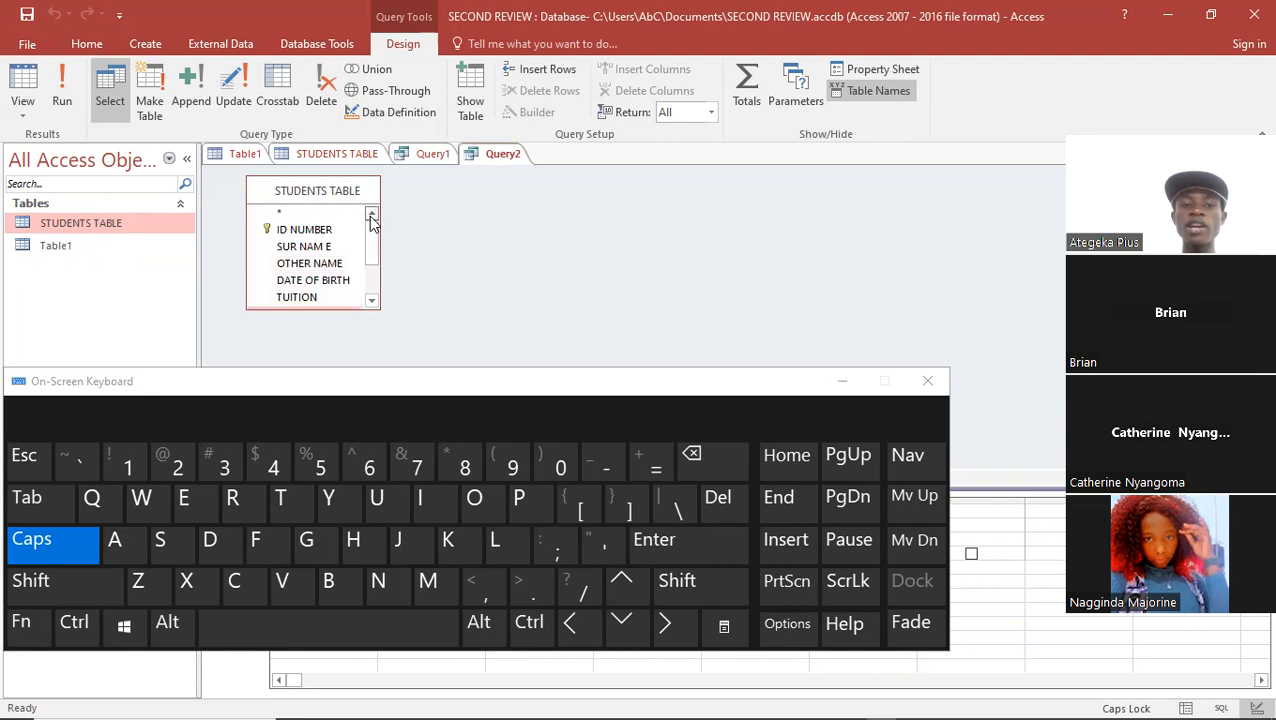
click(318, 234)
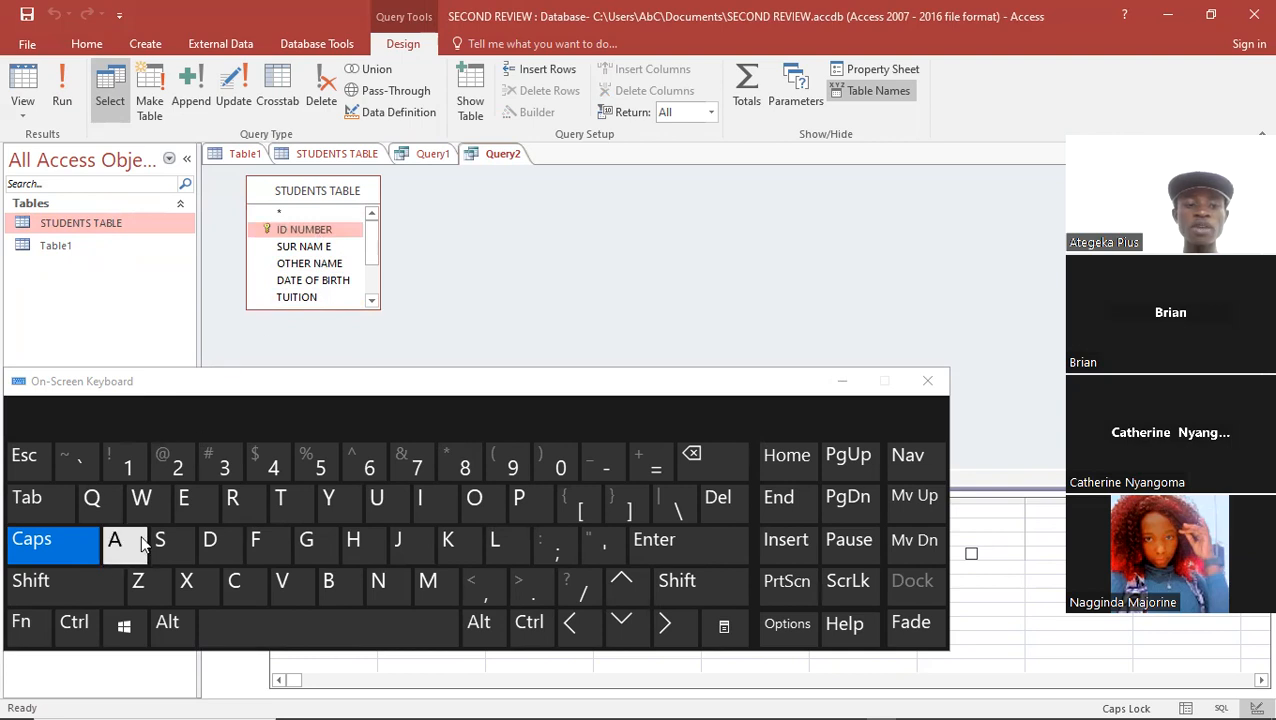
click(76, 619)
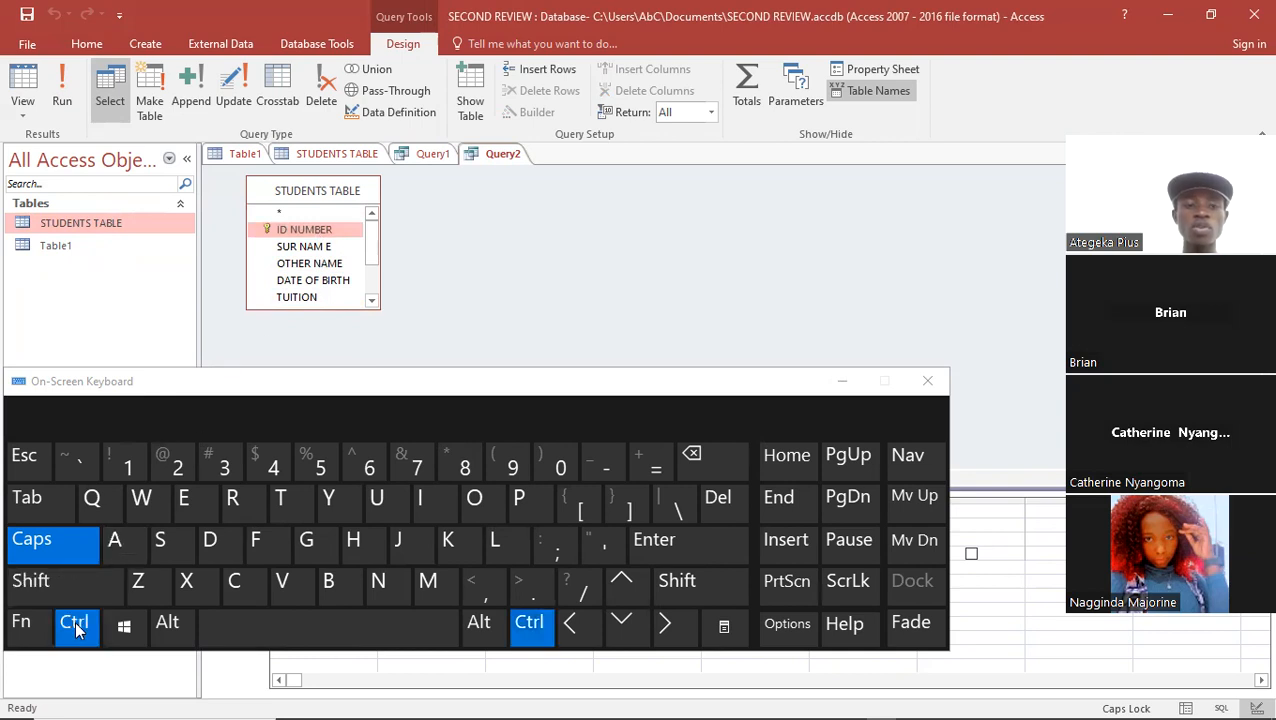
click(124, 543)
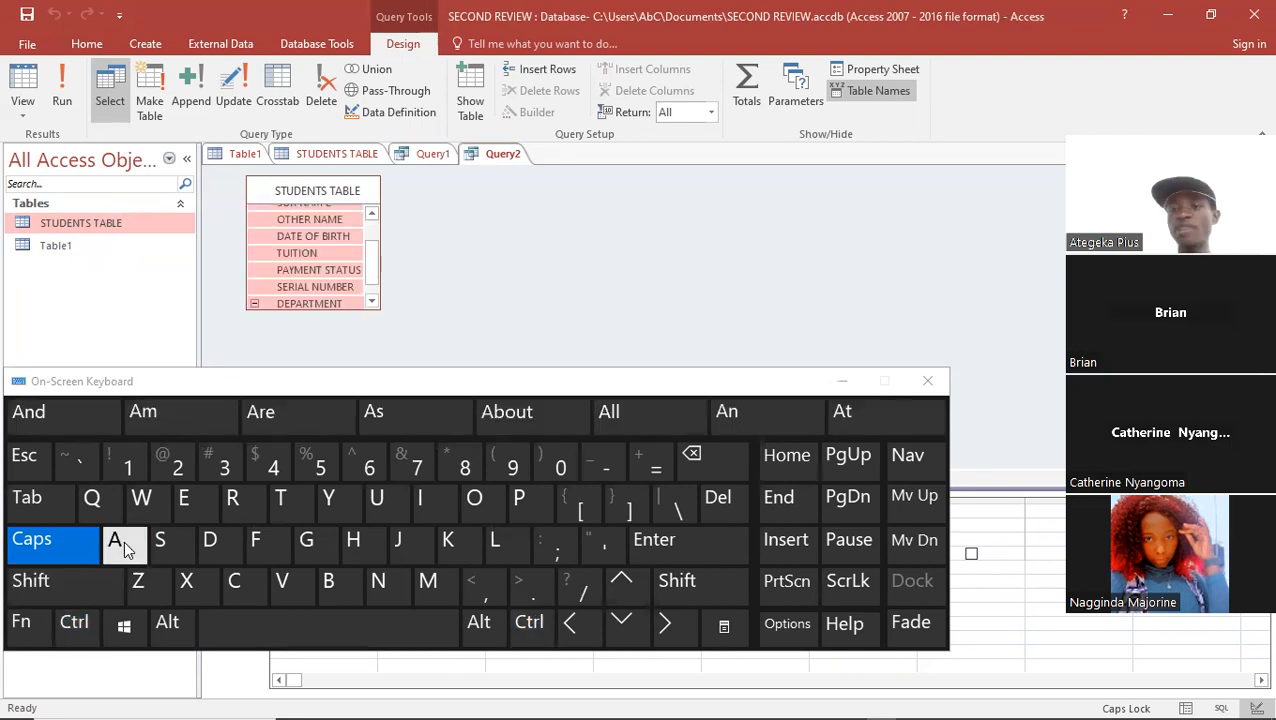
click(846, 380)
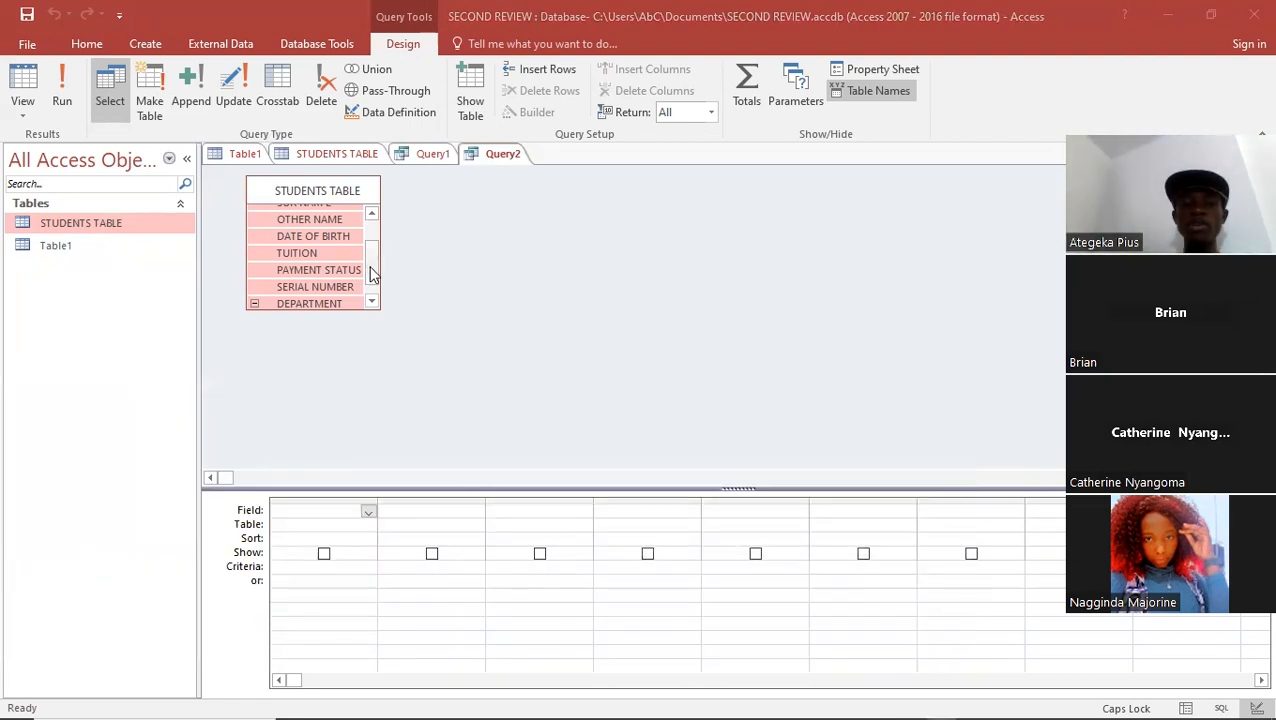
click(371, 213)
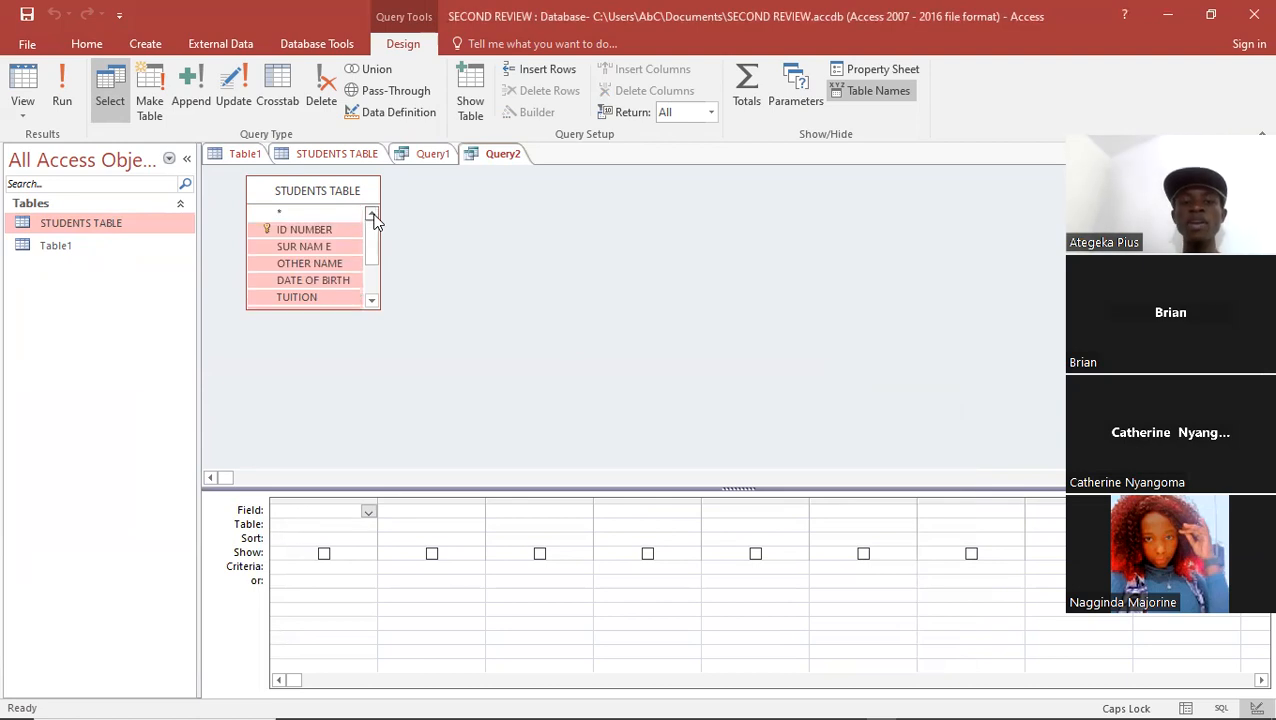
drag(324, 226, 329, 507)
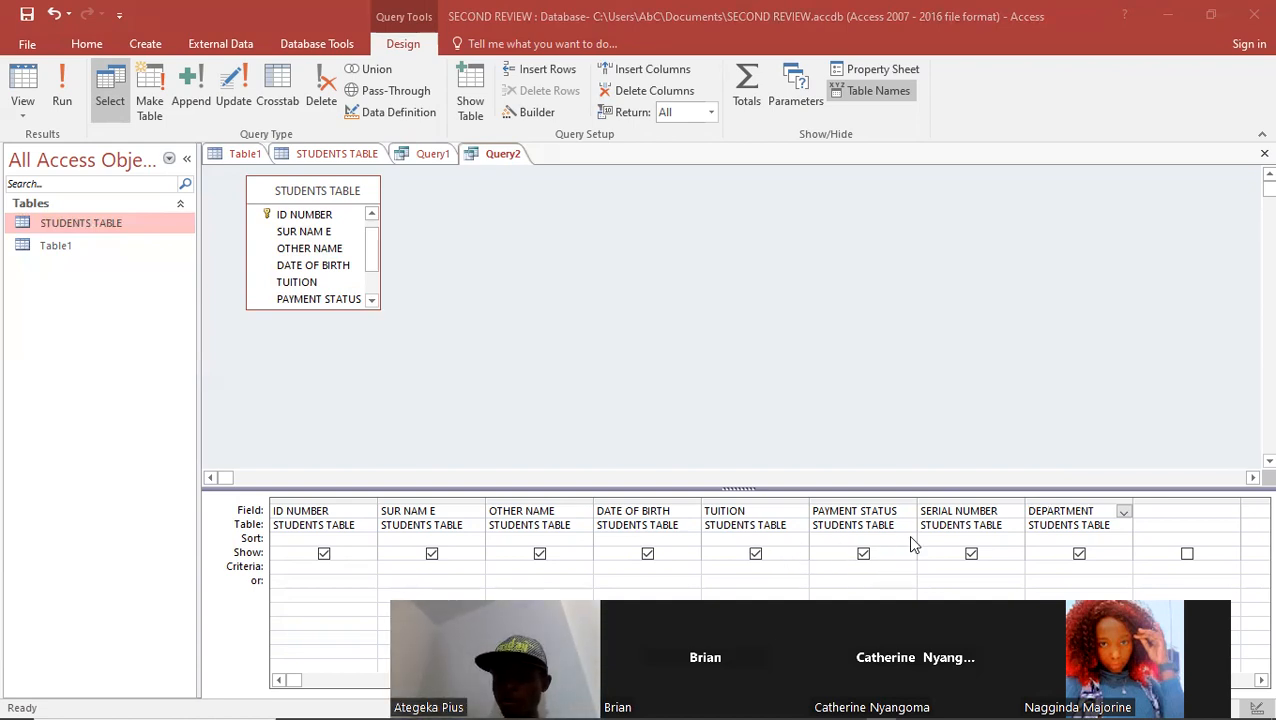
- Select the PAYMENT STATUS column and move to the grid's Criteria row
click(733, 511)
click(733, 511)
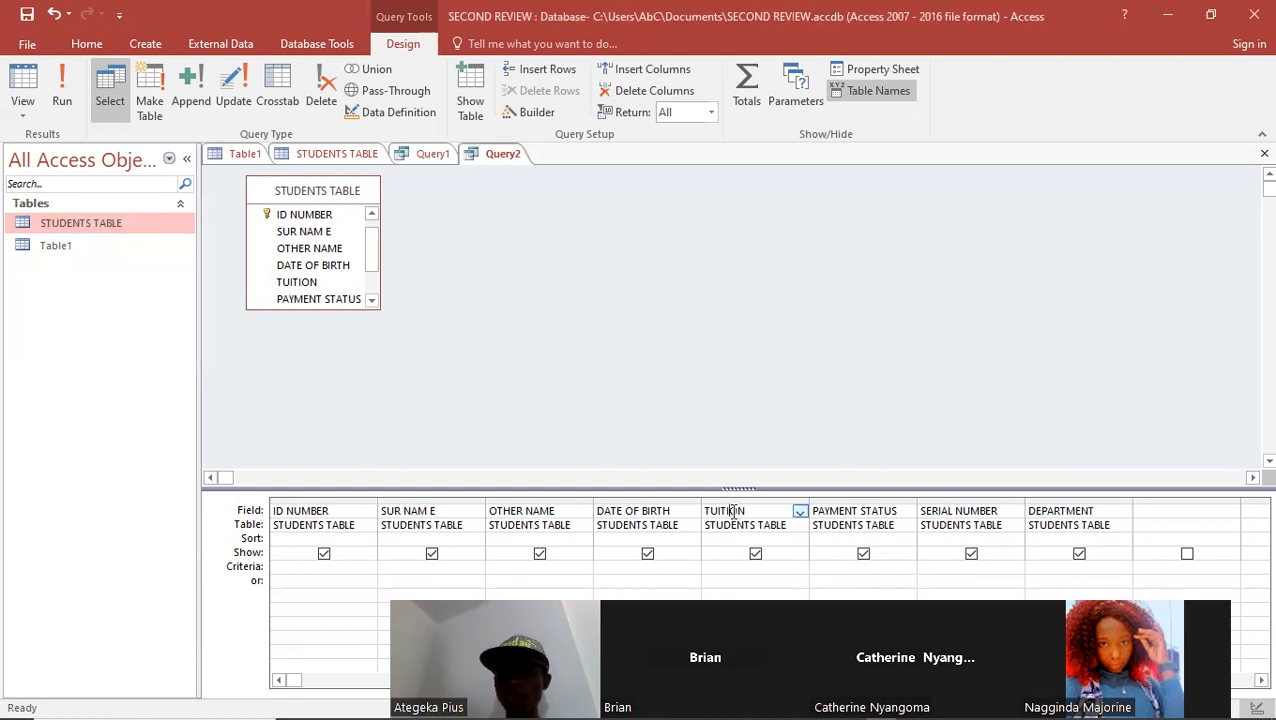
click(897, 515)
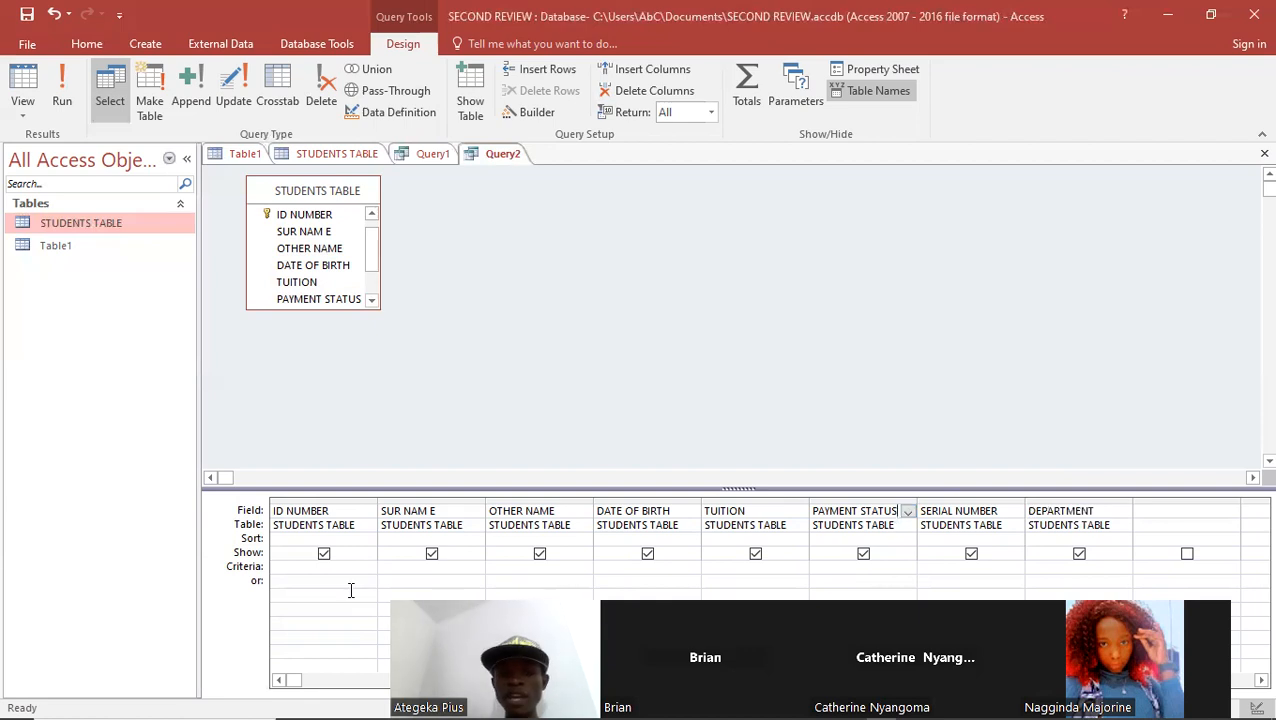
click(272, 566)
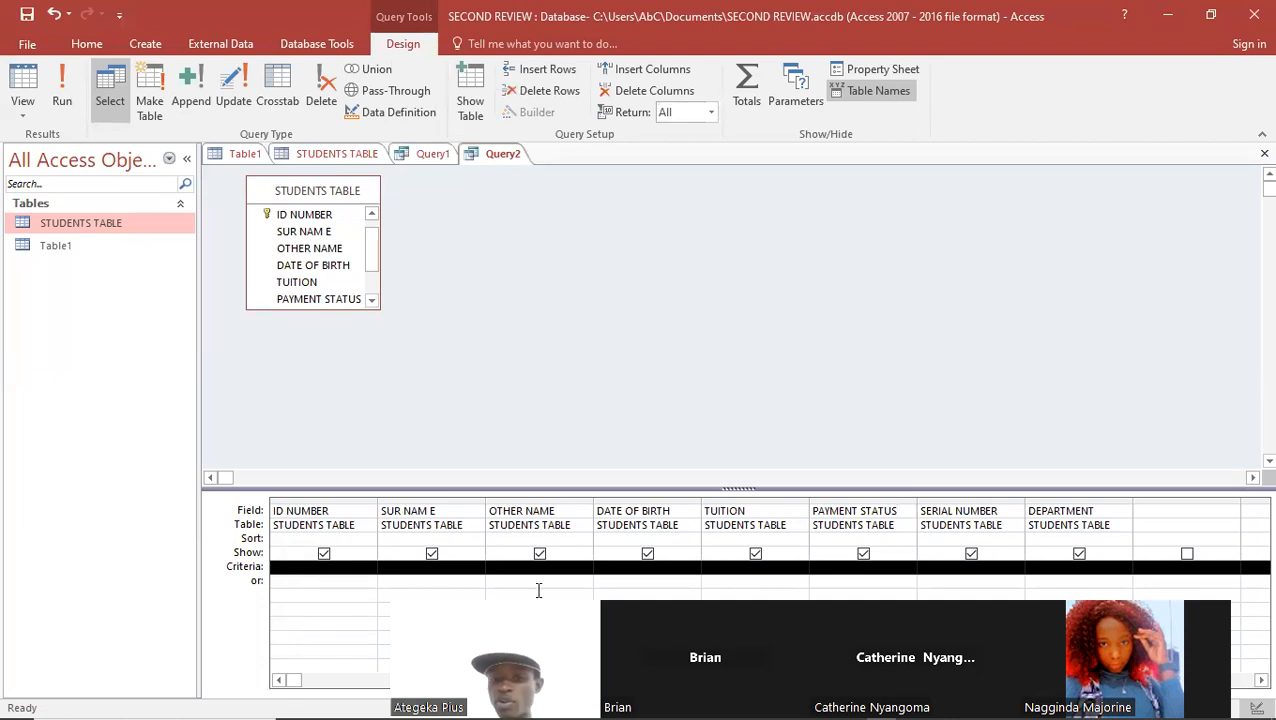
- Type y as the PAYMENT STATUS criterion and save the query as PAID STUDENTS
click(848, 566)
text(y)
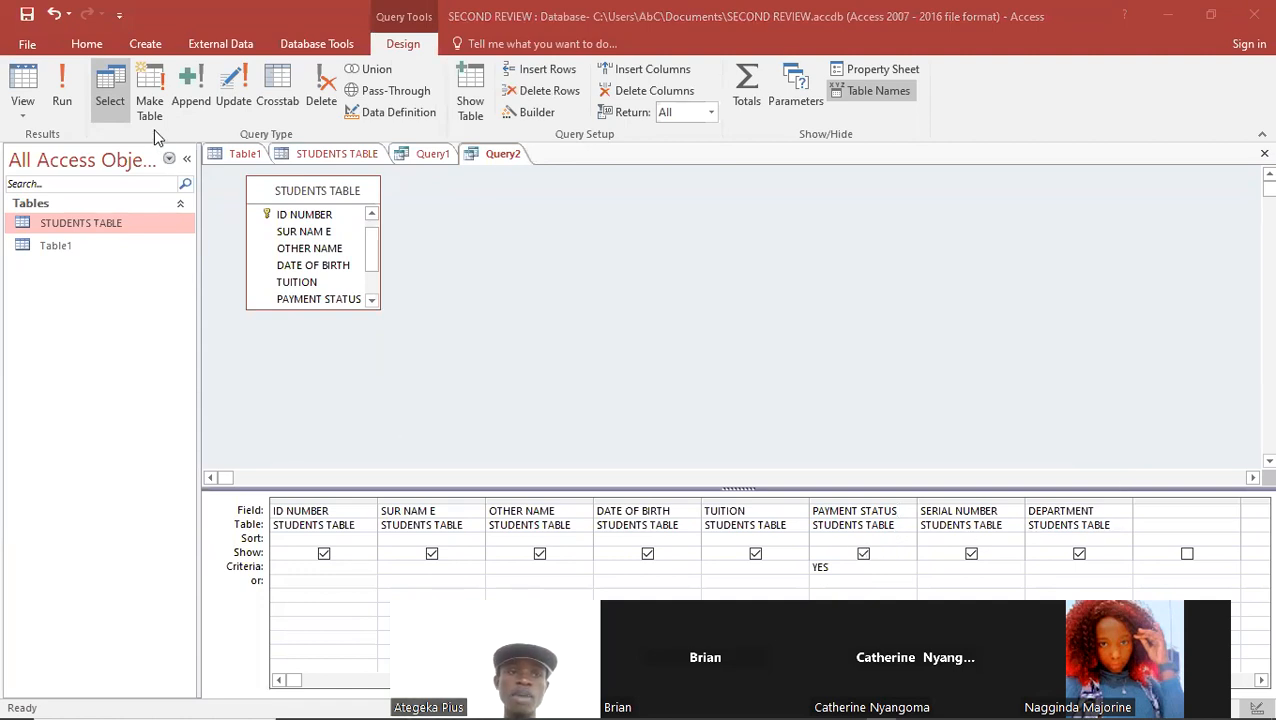
click(28, 17)
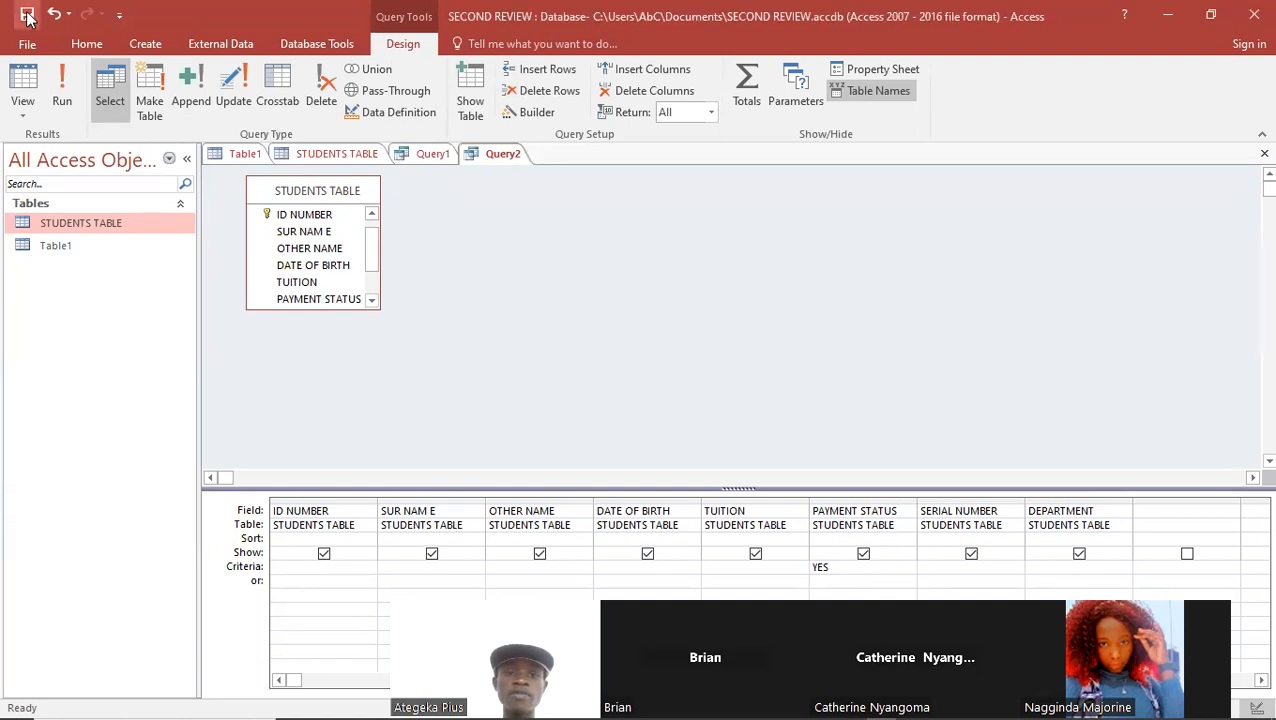
click(28, 17)
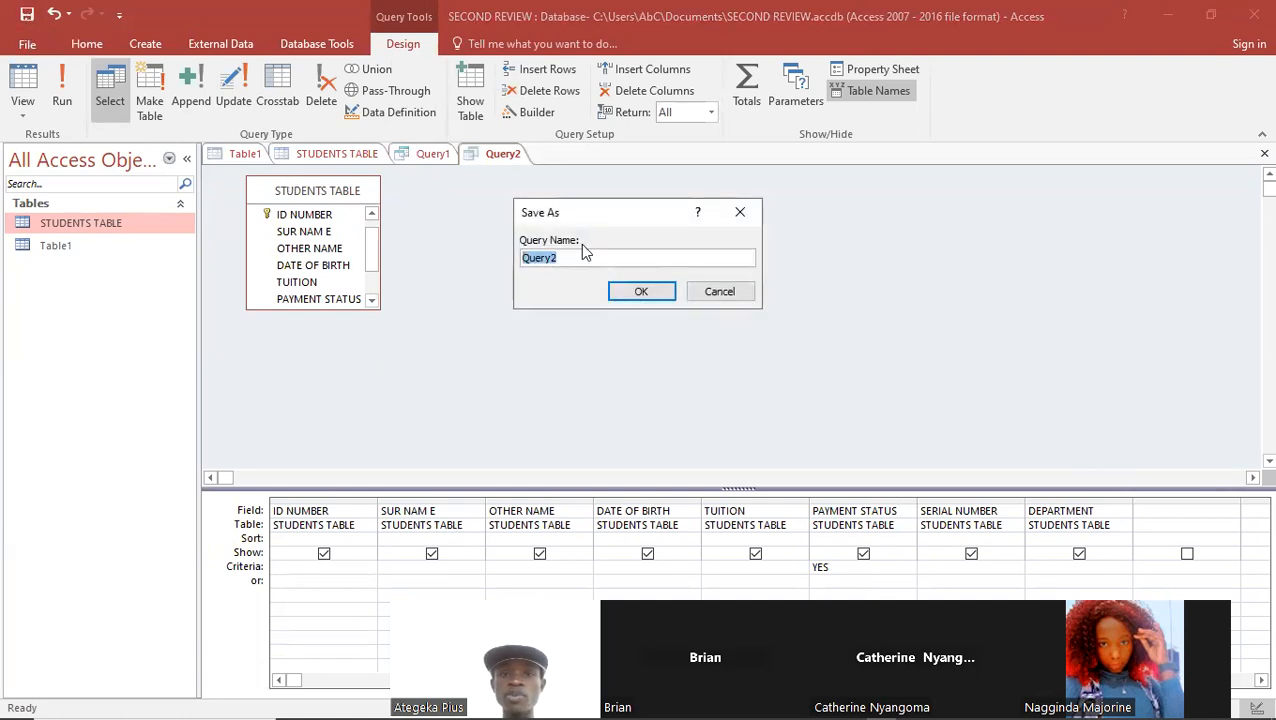
text(PAID STU)
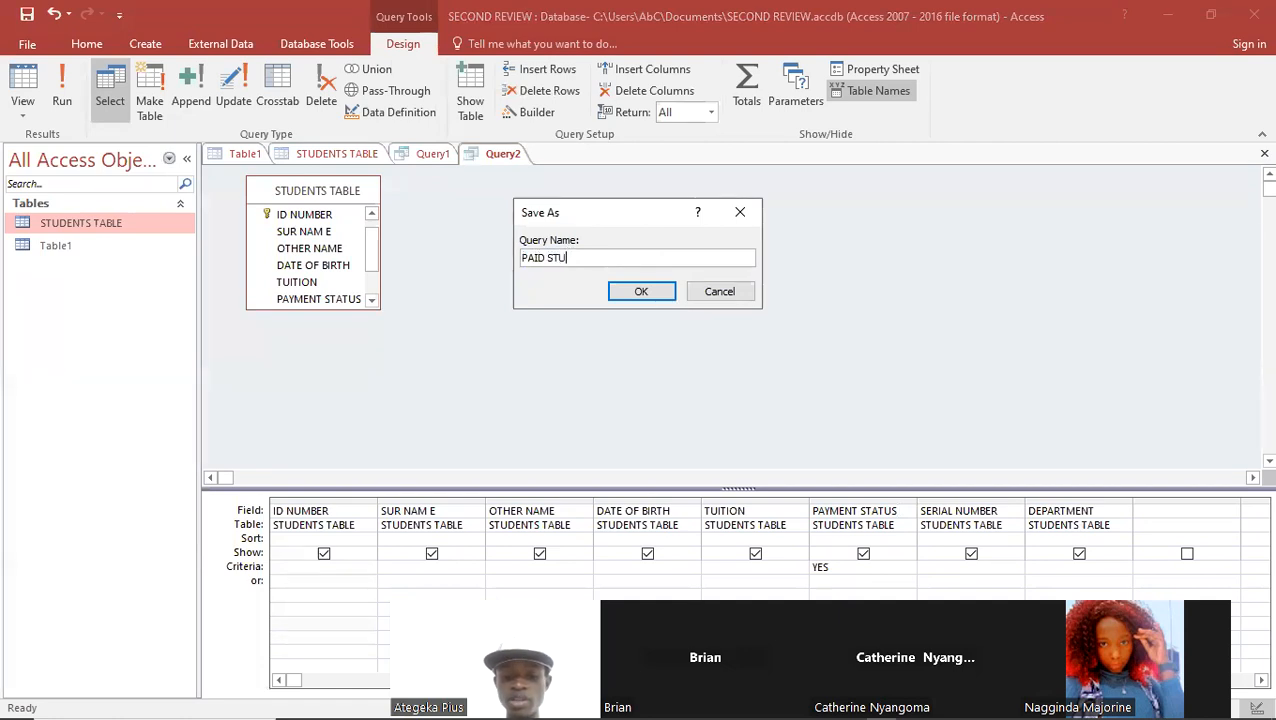
text(DENTS)
click(633, 294)
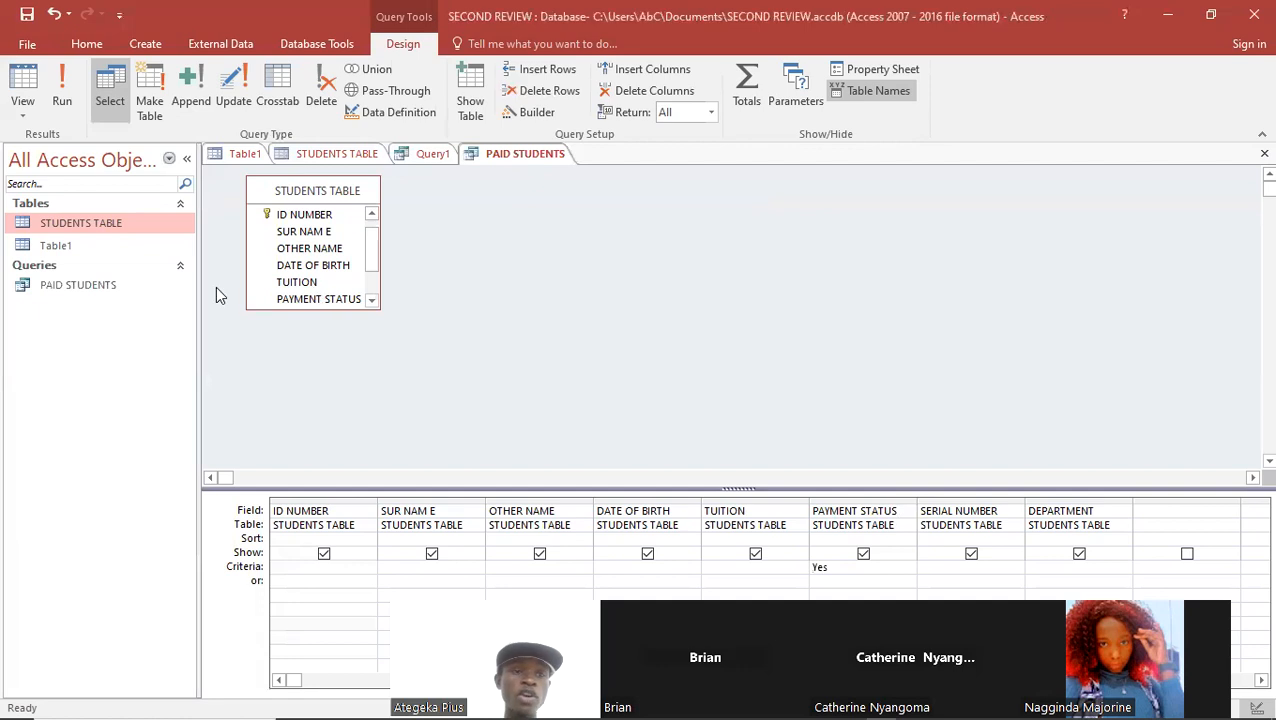
- Run the PAID STUDENTS query to list the three paid students, serial numbers 1, 4 and 5
double_click(70, 288)
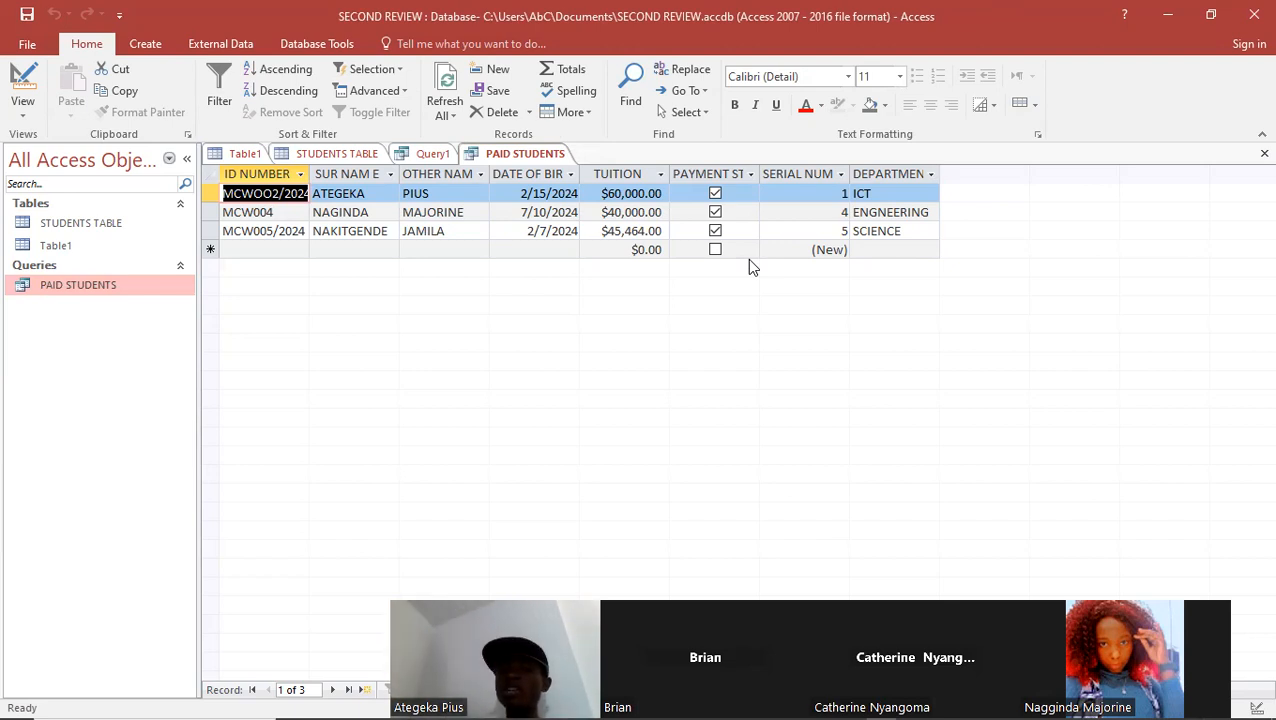
click(145, 44)
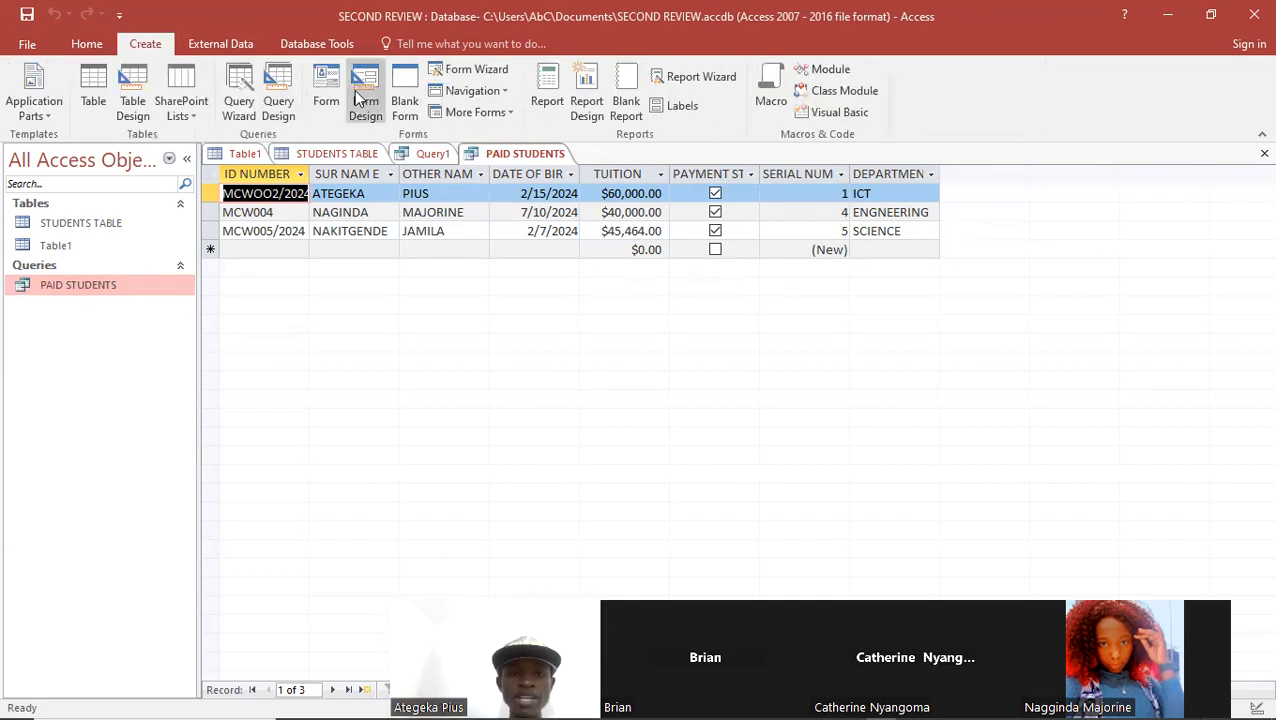
- Build Query2 on STUDENTS TABLE with all eight fields, ID NUMBER through DEPARTMENT, in the design grid
click(279, 92)
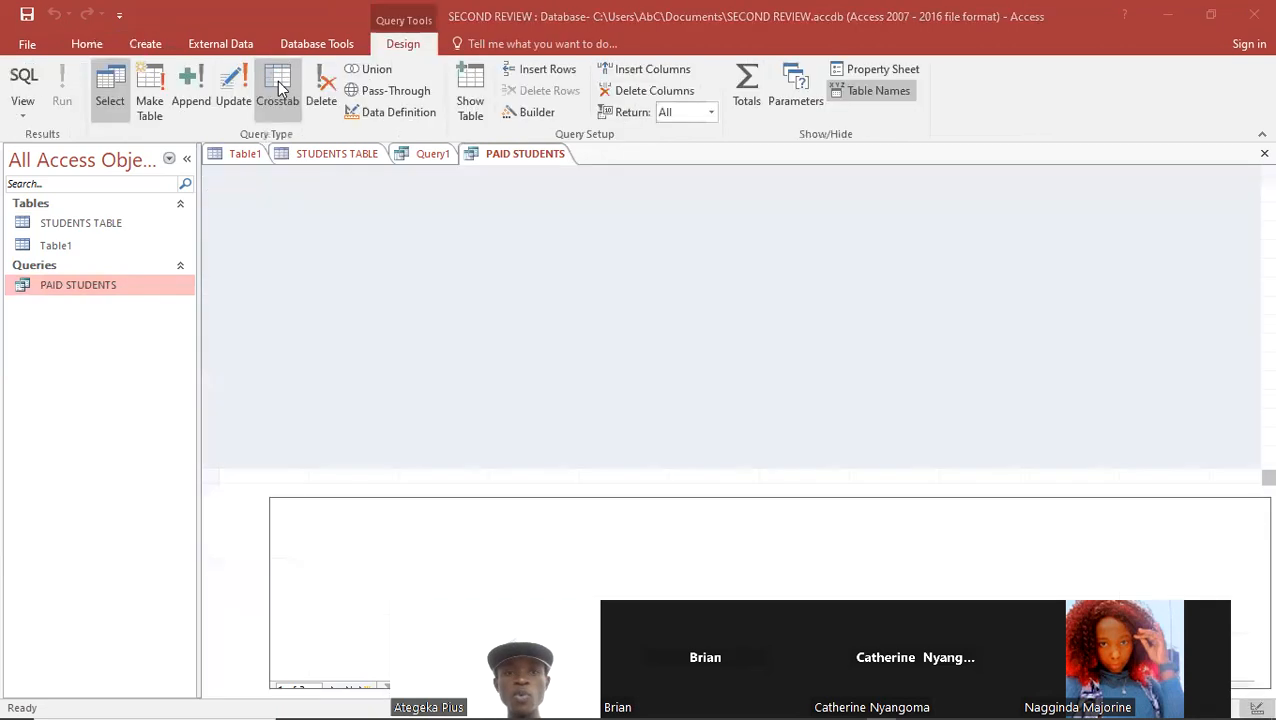
drag(575, 253, 743, 107)
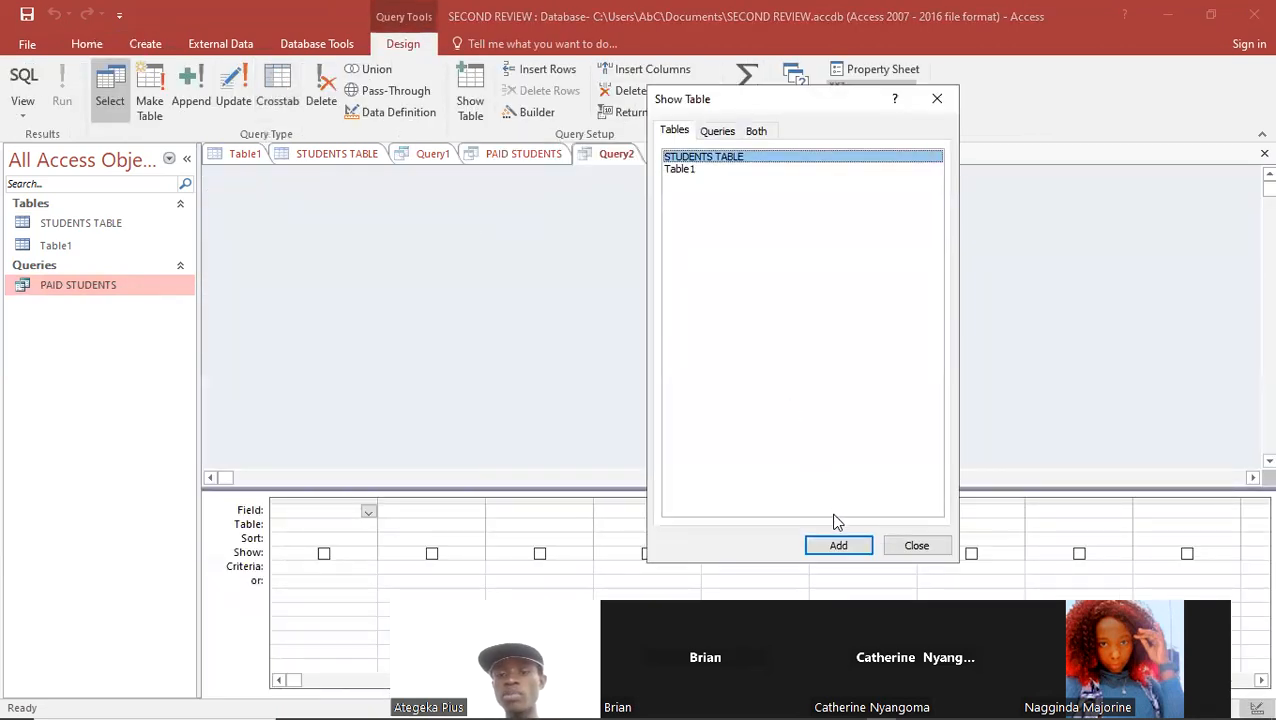
click(834, 547)
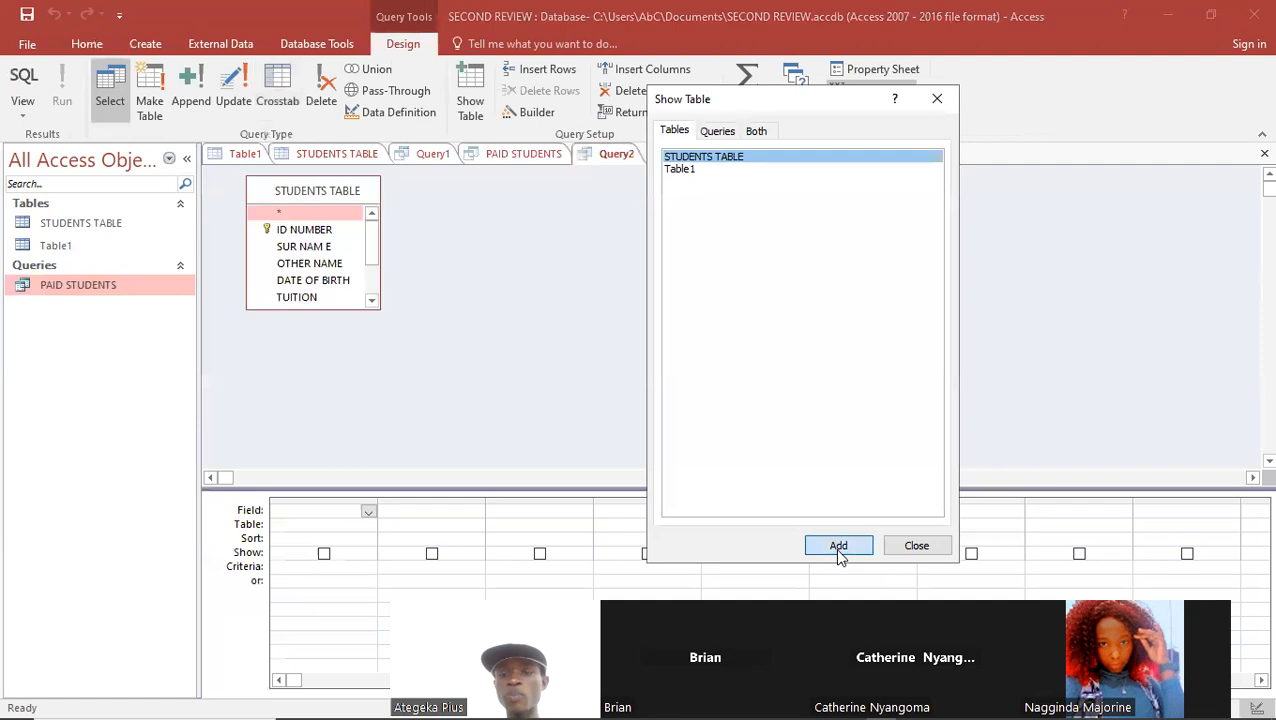
click(911, 546)
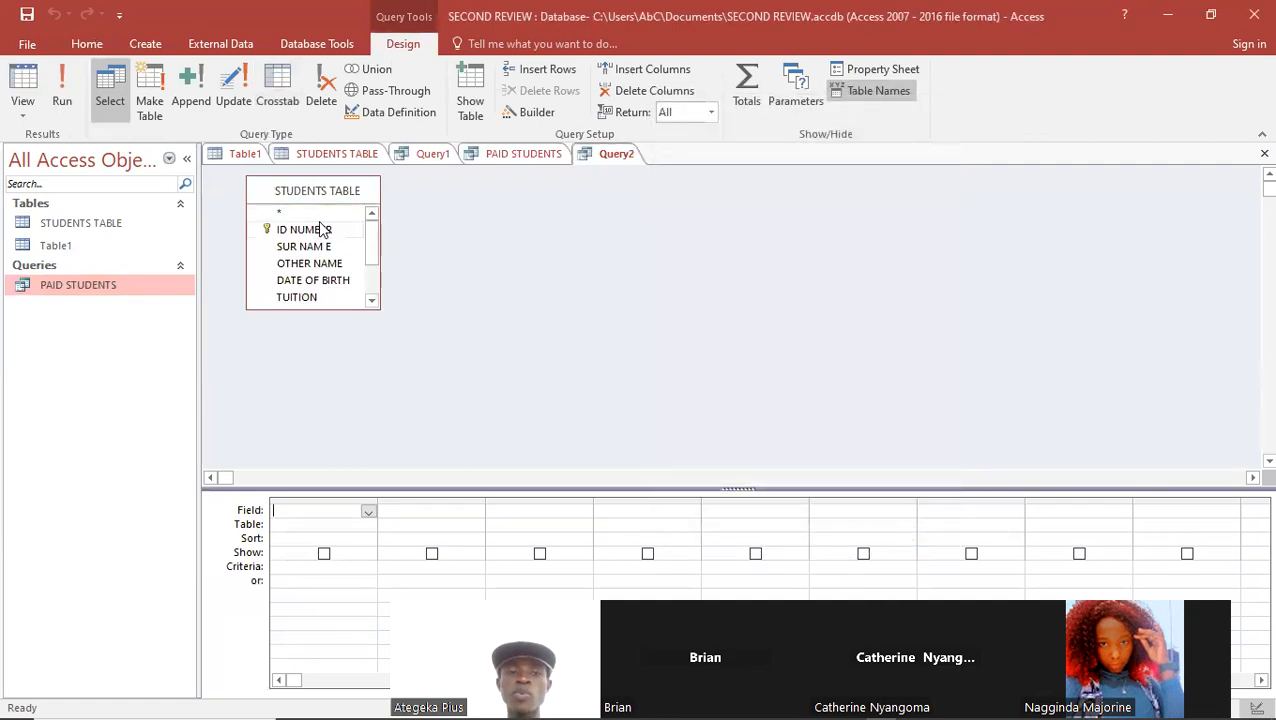
click(318, 231)
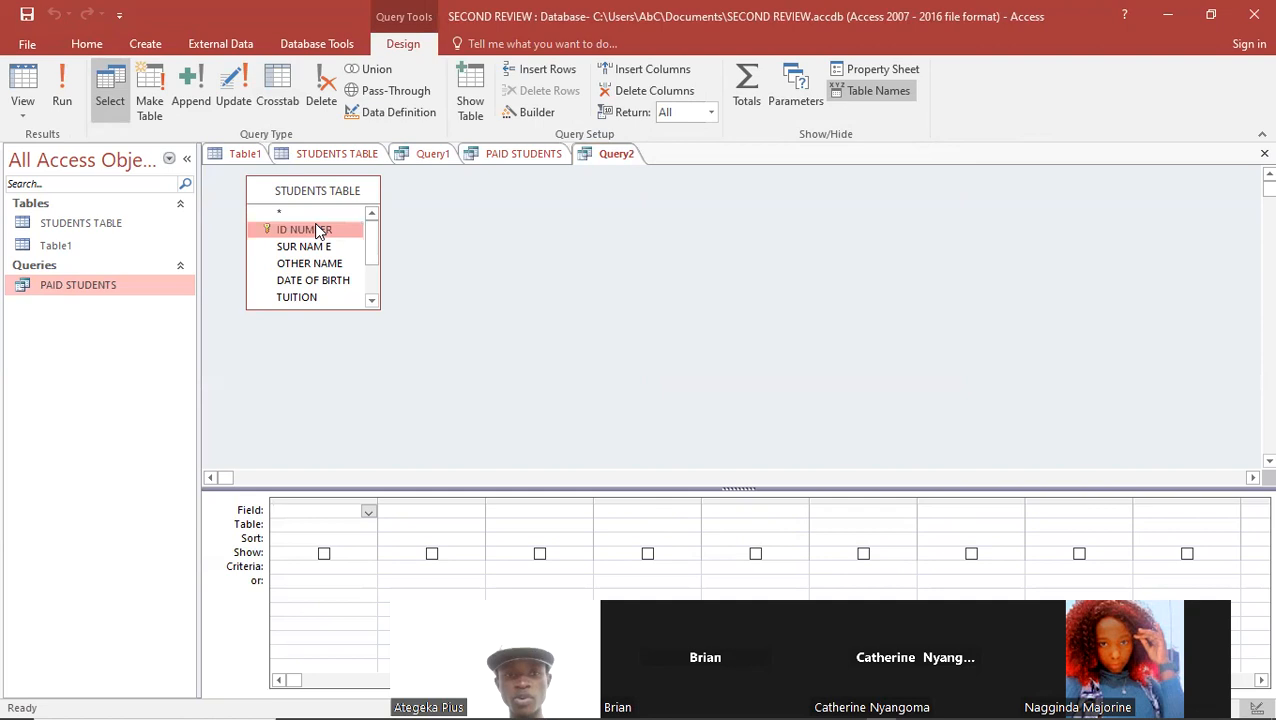
key(shift+End)
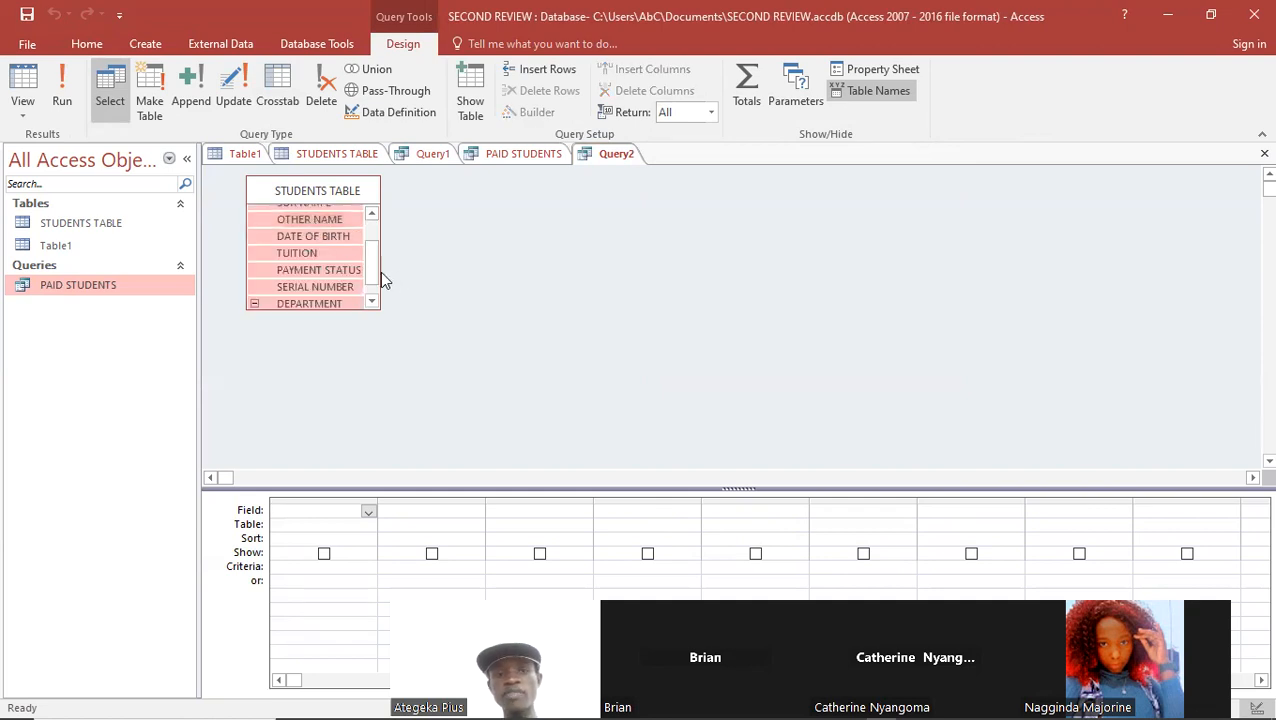
drag(370, 265, 362, 179)
drag(307, 228, 343, 509)
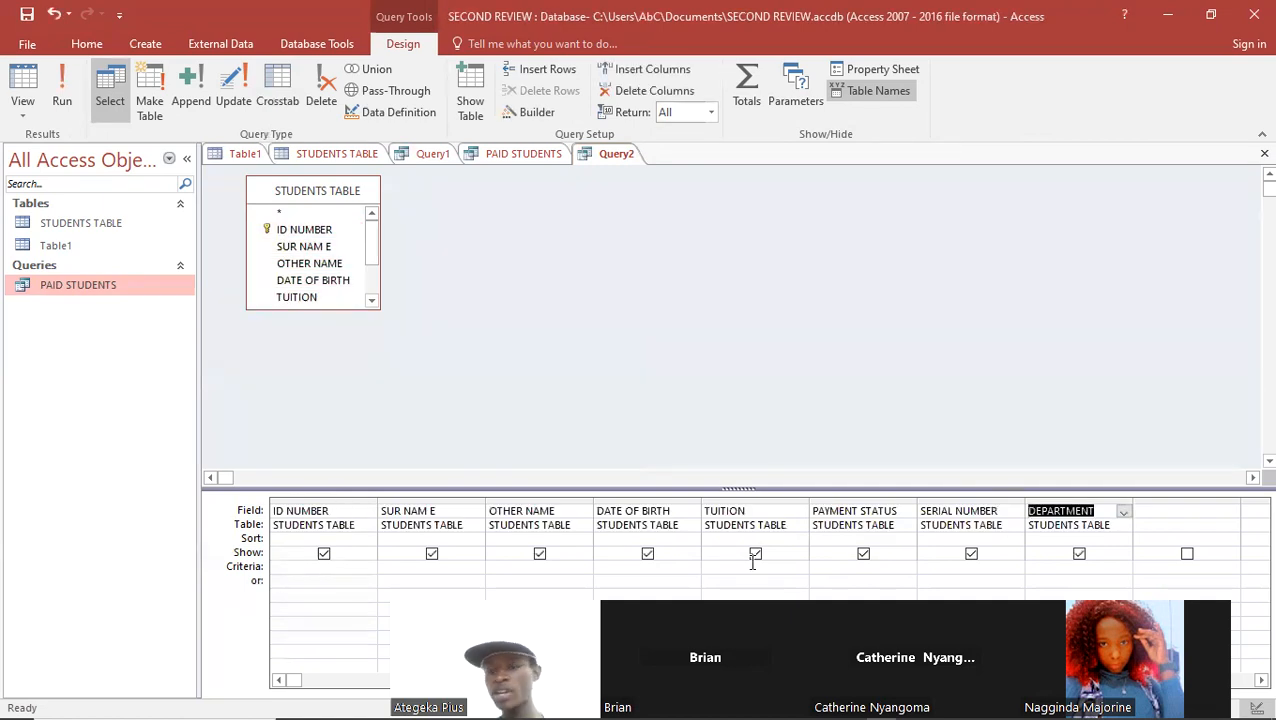
- Enter NO as the PAYMENT STATUS criterion and save the query as NOT PAID
click(865, 566)
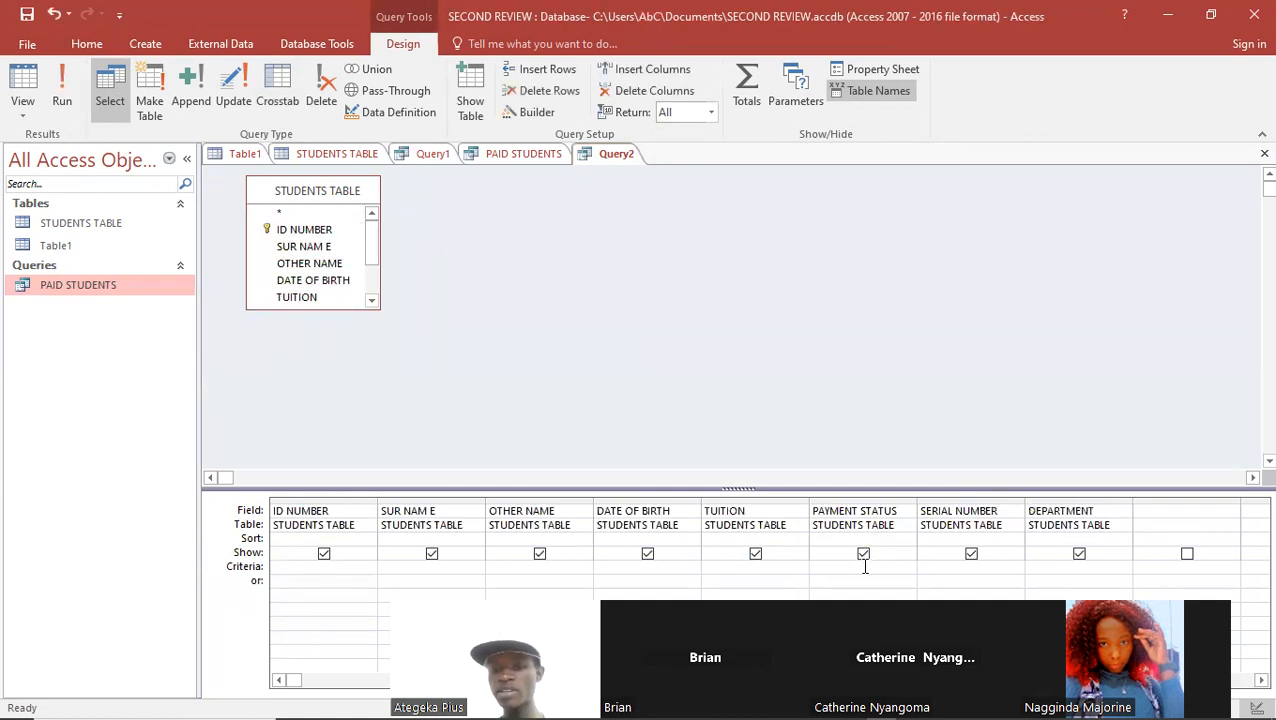
text(NO)
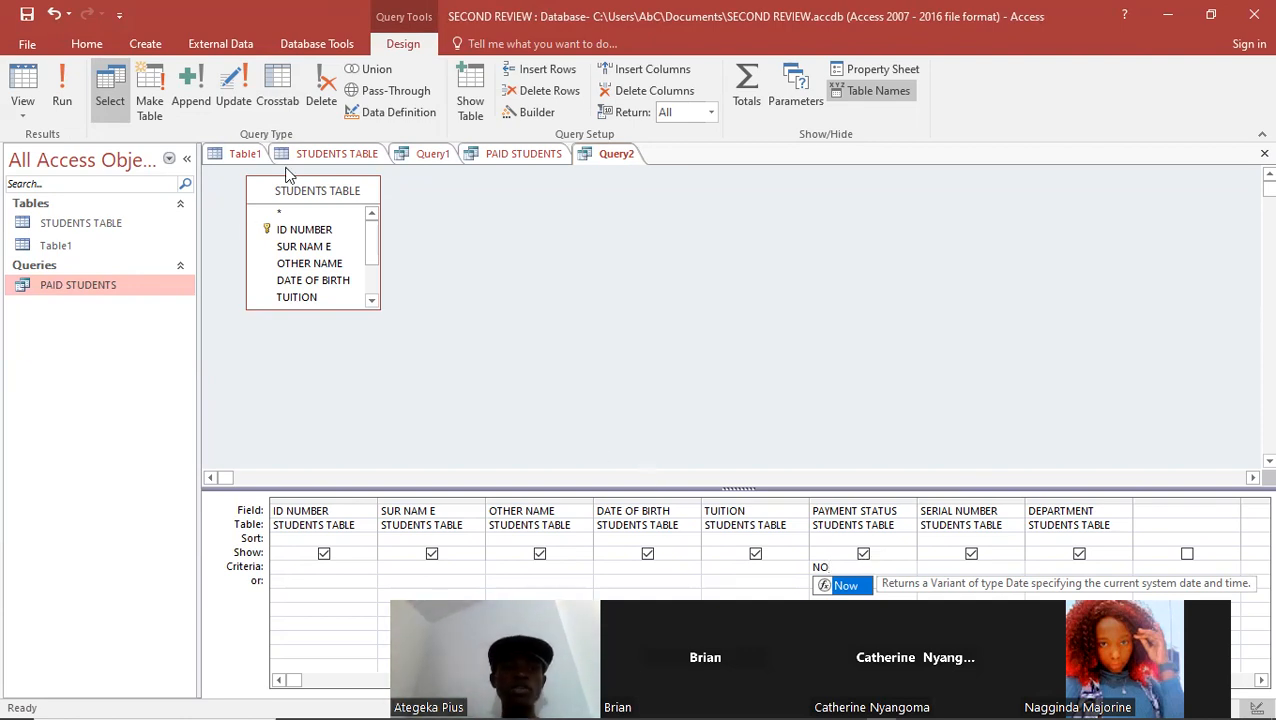
click(27, 14)
text(NOT PAID)
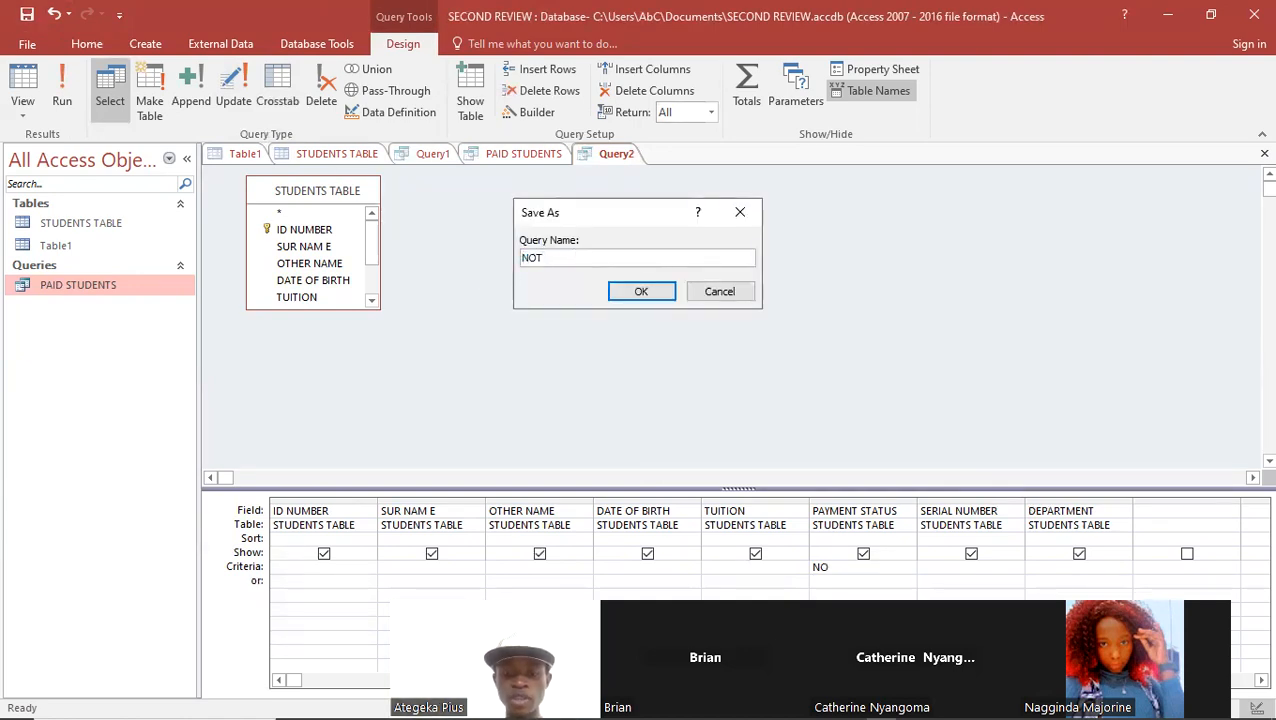
click(632, 296)
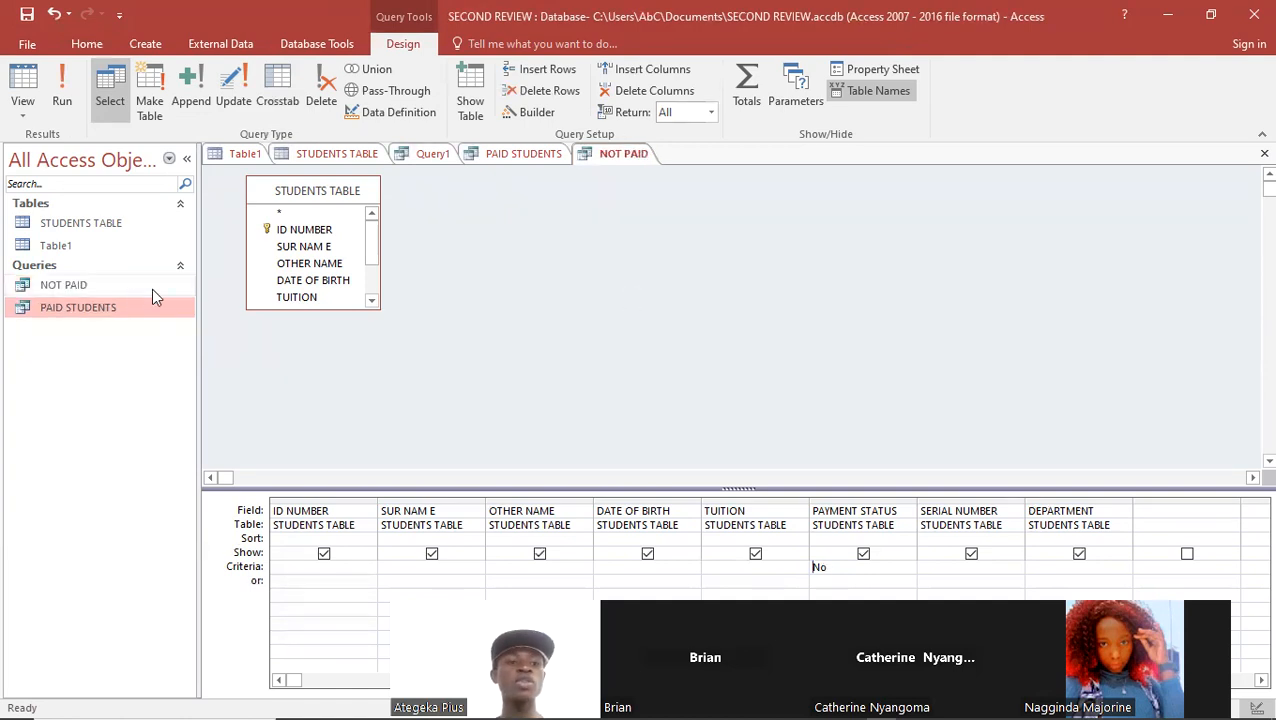
double_click(94, 288)
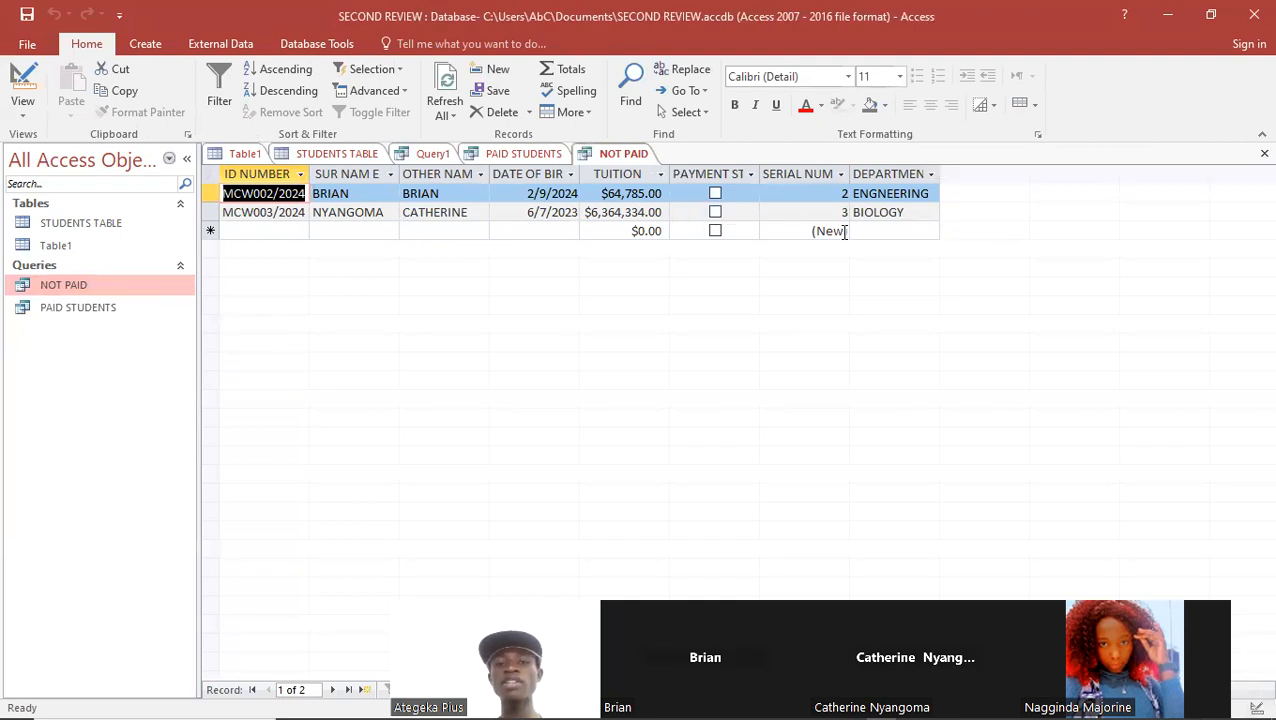
click(716, 194)
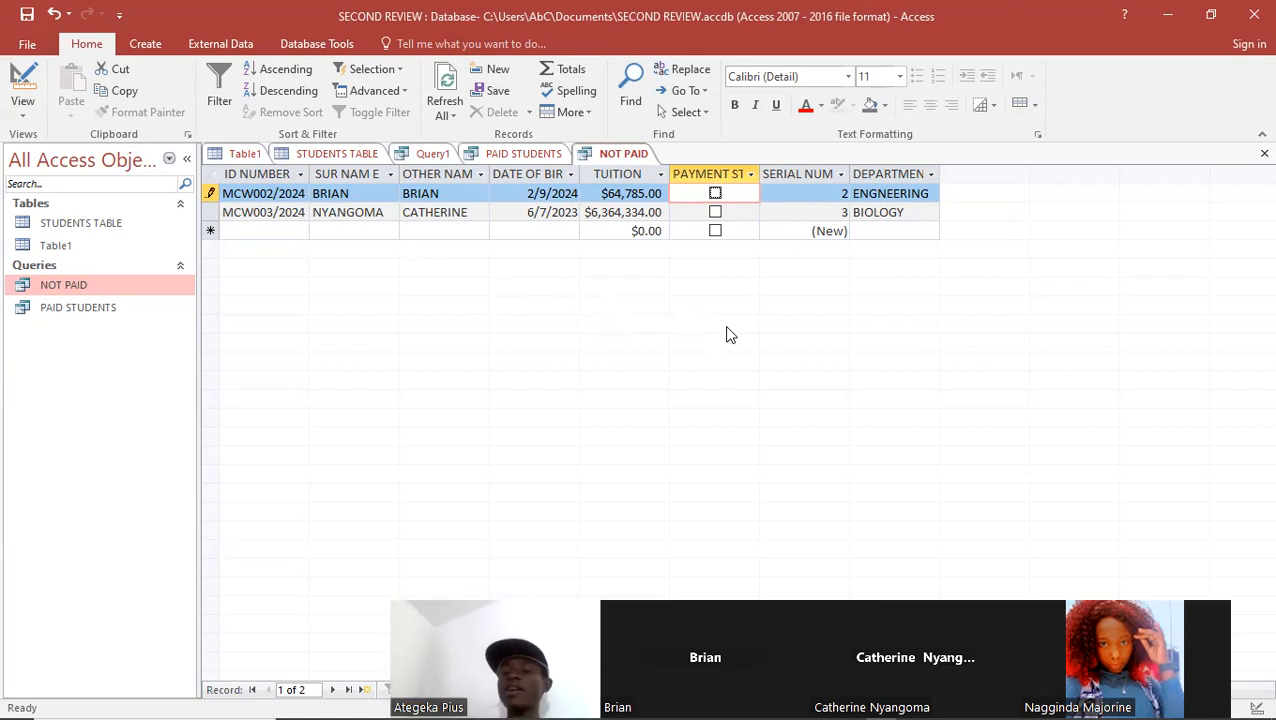
click(716, 194)
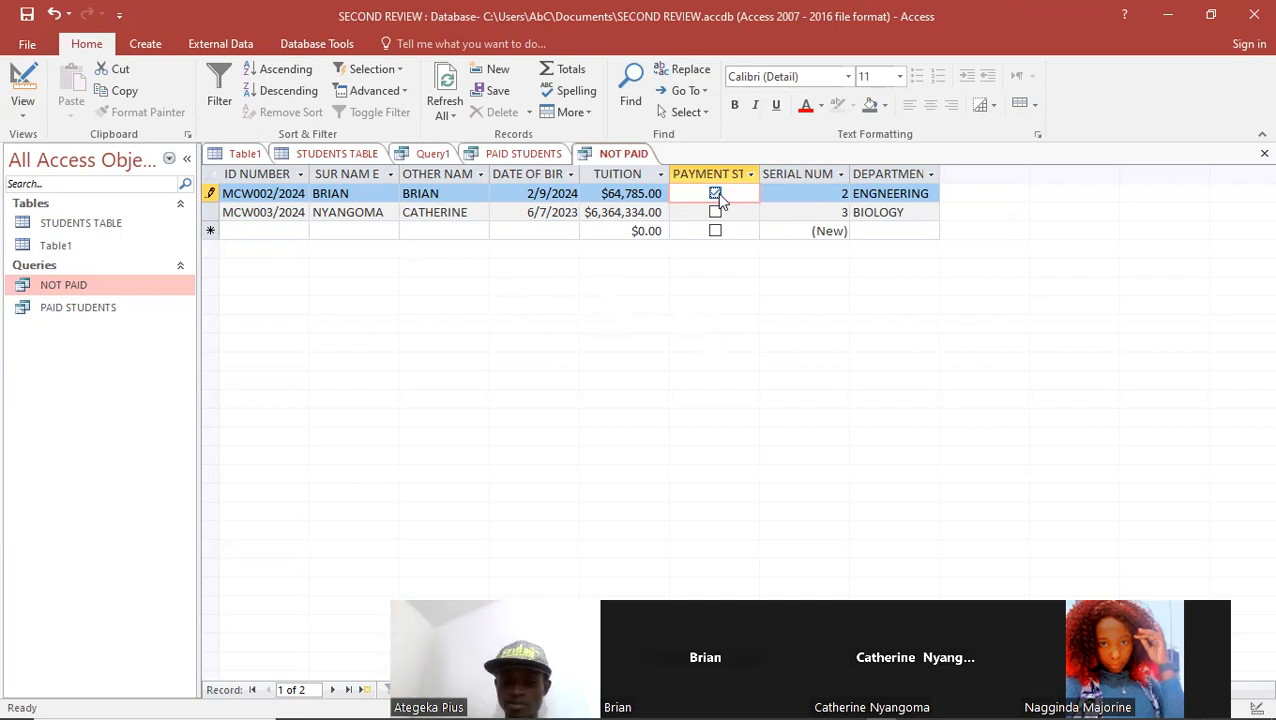
click(716, 194)
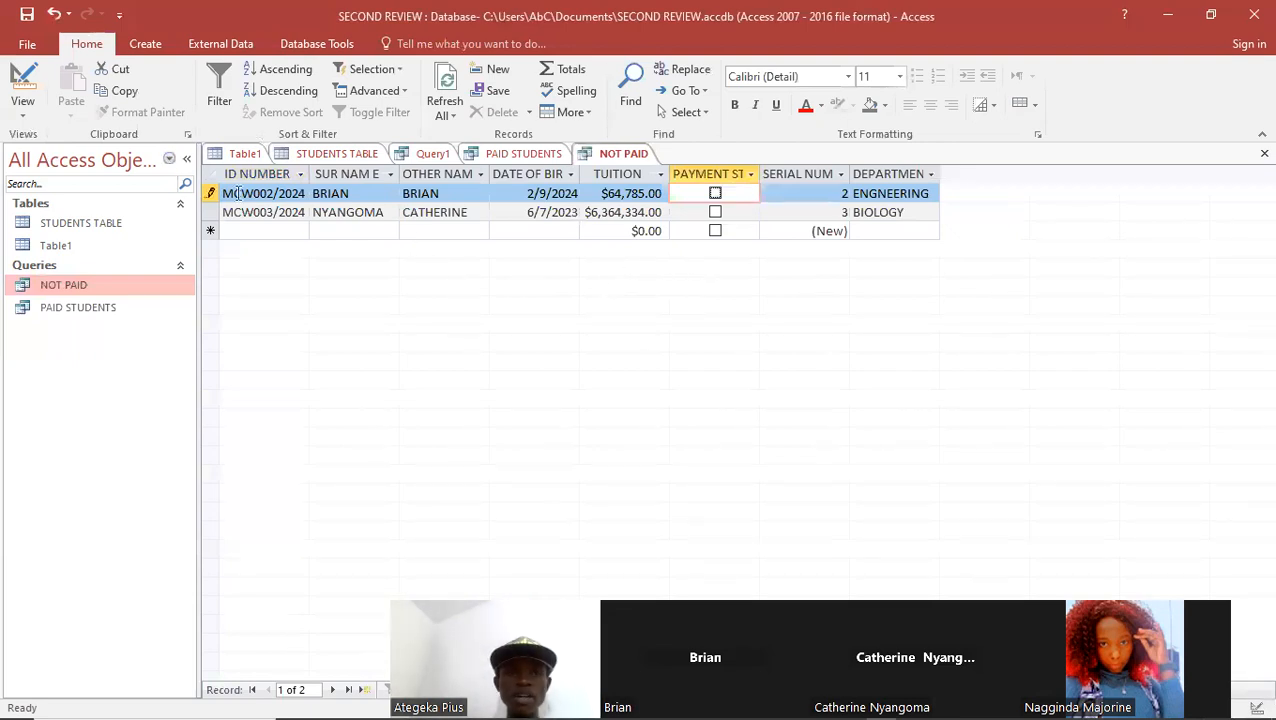
click(22, 112)
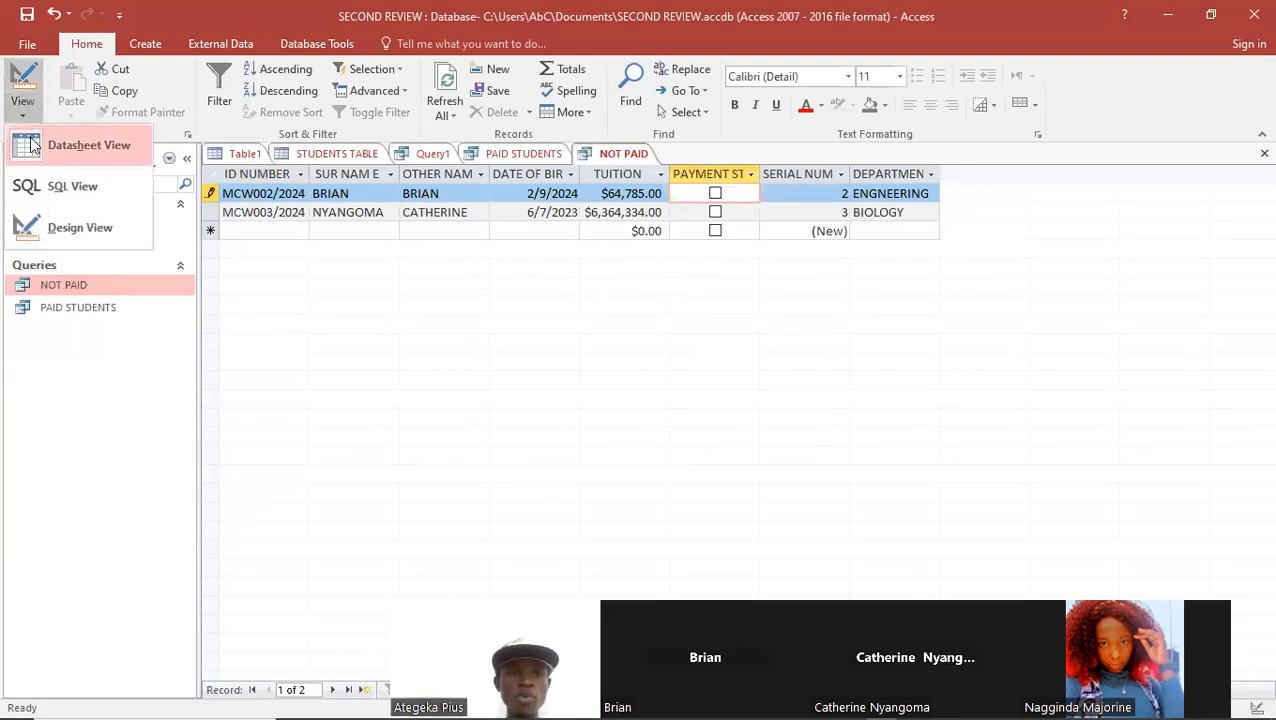
click(64, 230)
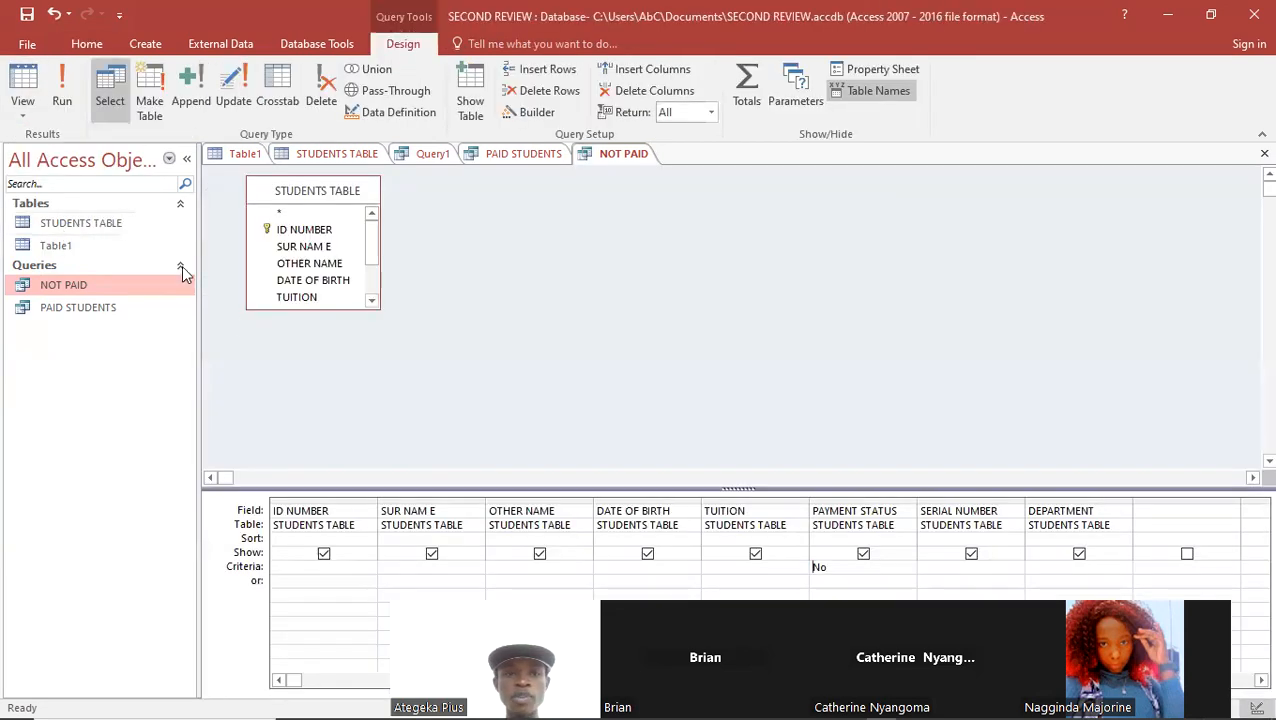
- Switch to the empty Table1 datasheet and look through the View options
click(245, 157)
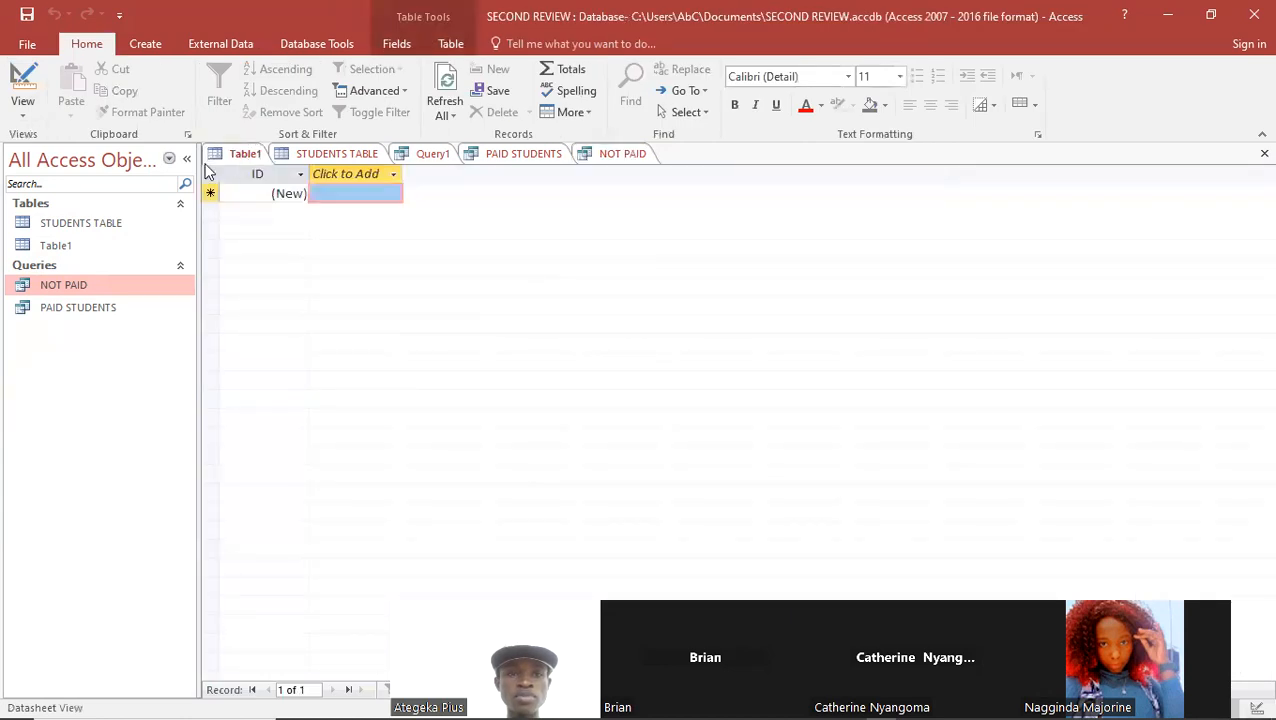
click(21, 103)
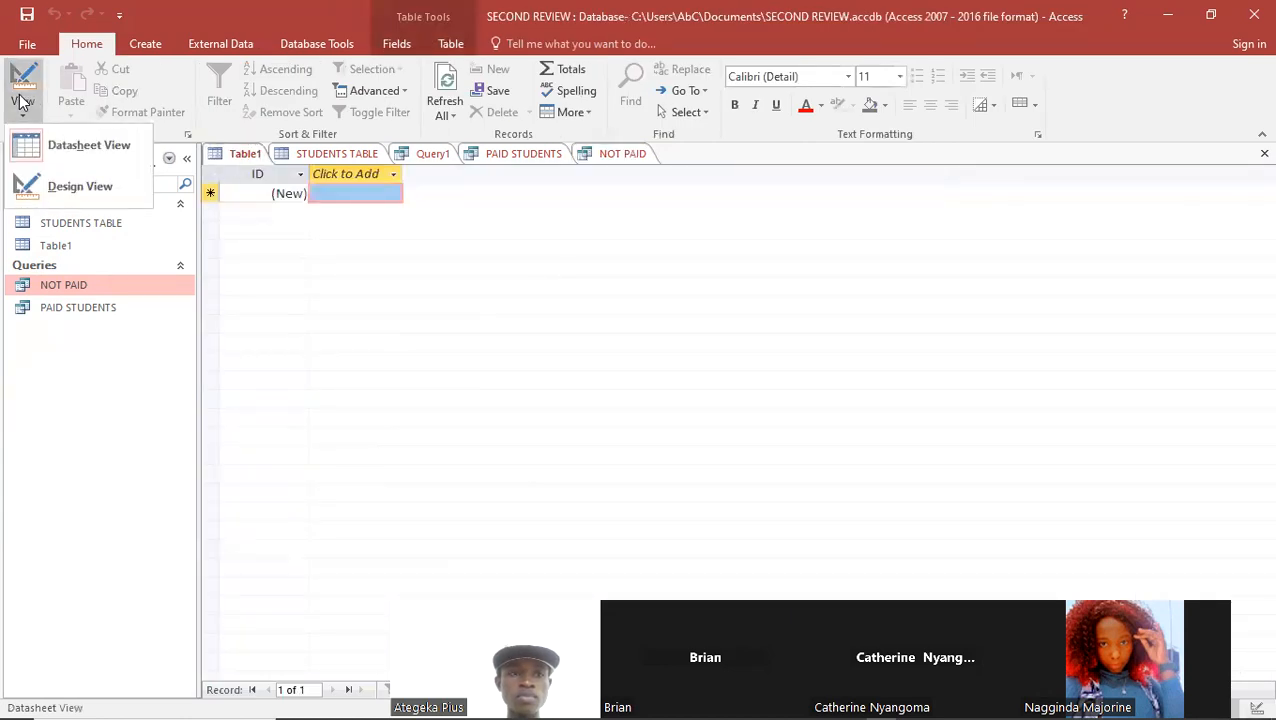
click(165, 387)
- Open STUDENTS TABLE and request Design View, which raises the object-in-use warning
double_click(114, 223)
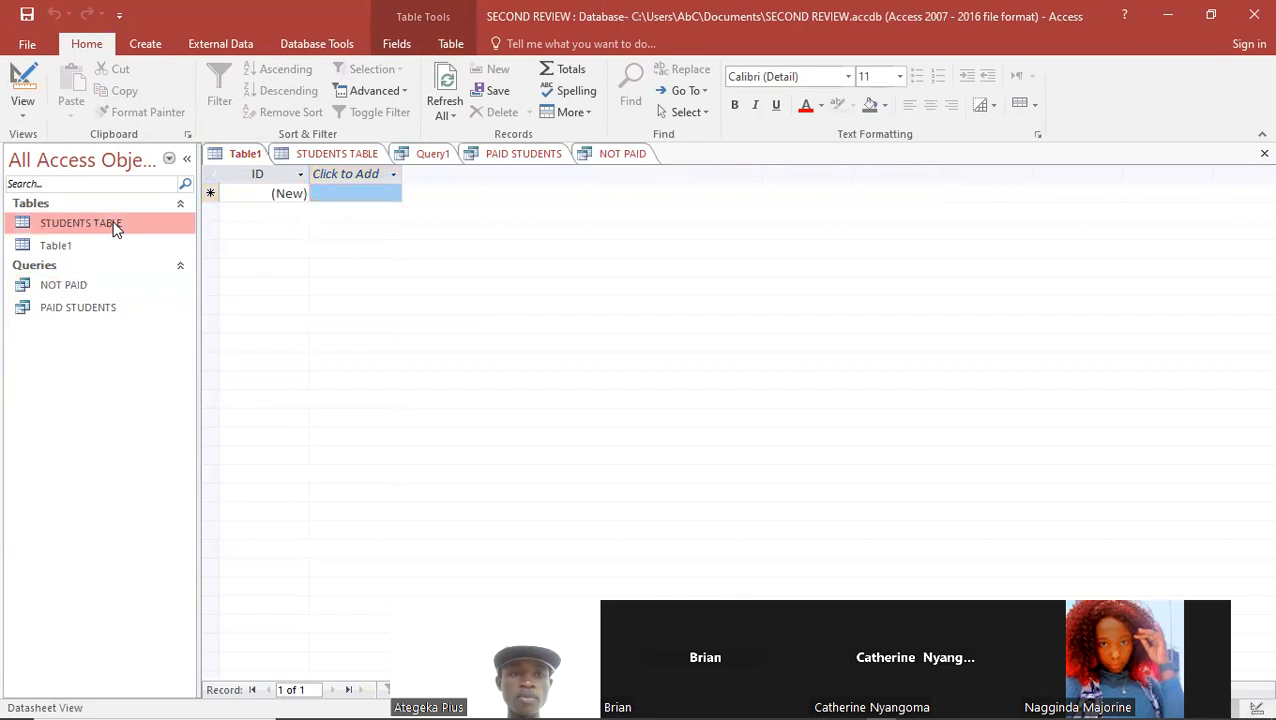
click(25, 104)
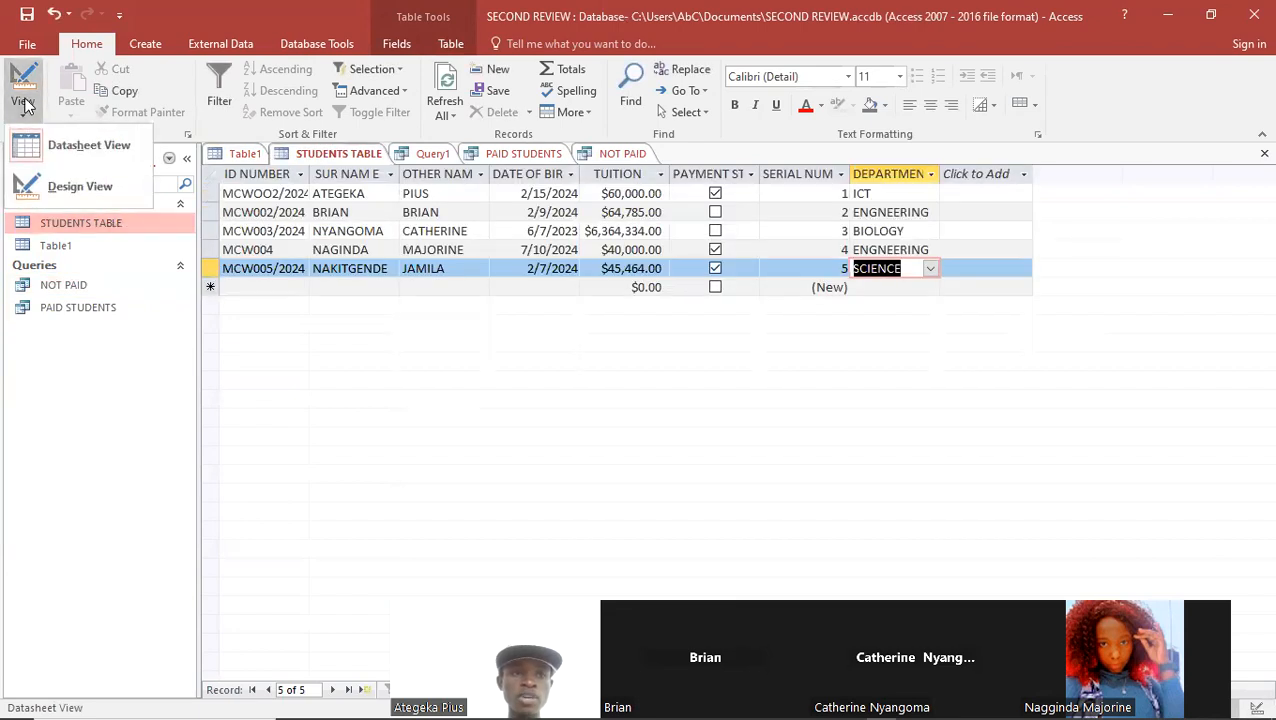
click(36, 180)
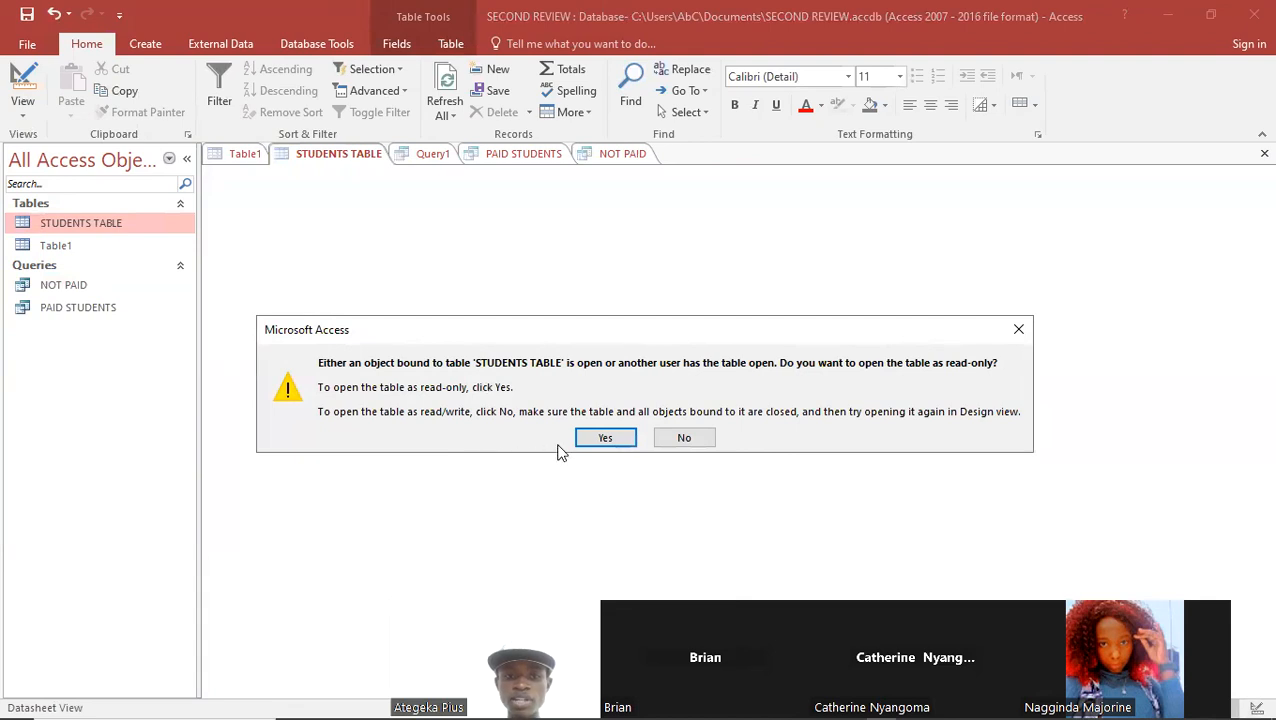
- Open STUDENTS TABLE design read-only and confirm PAYMENT STATUS is a Yes/No field defaulting to No
click(599, 440)
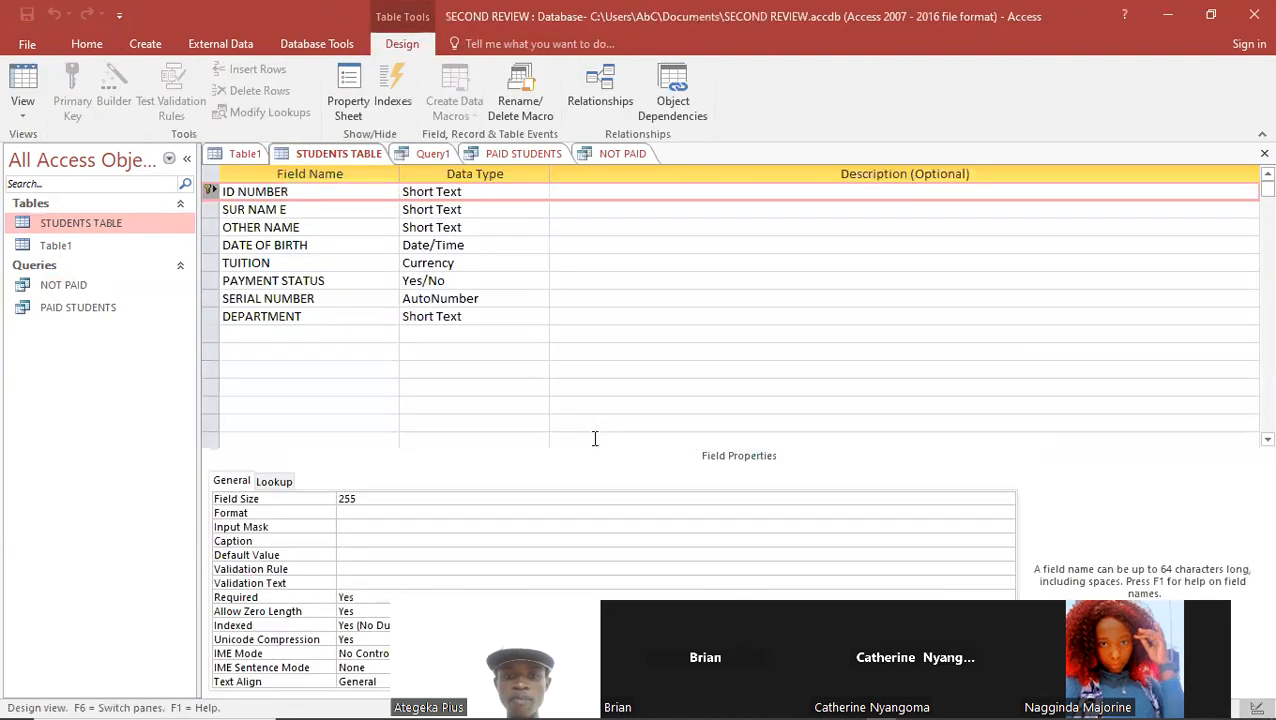
click(317, 280)
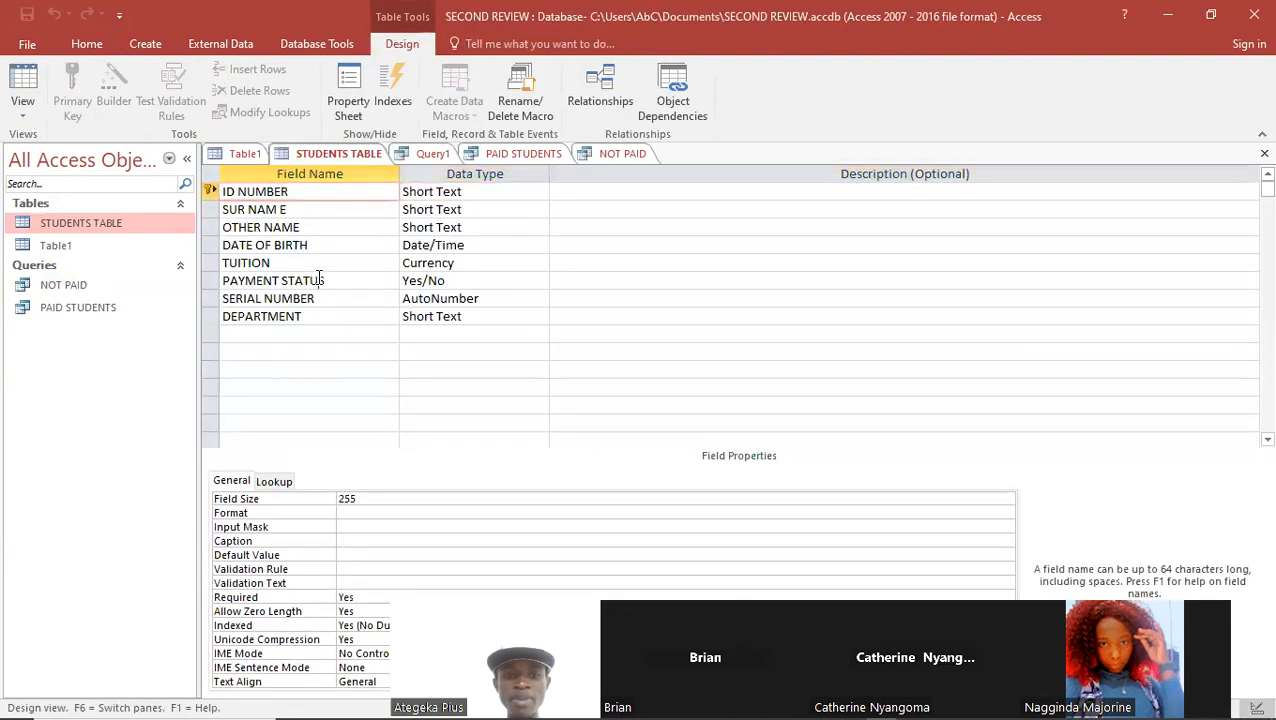
click(465, 285)
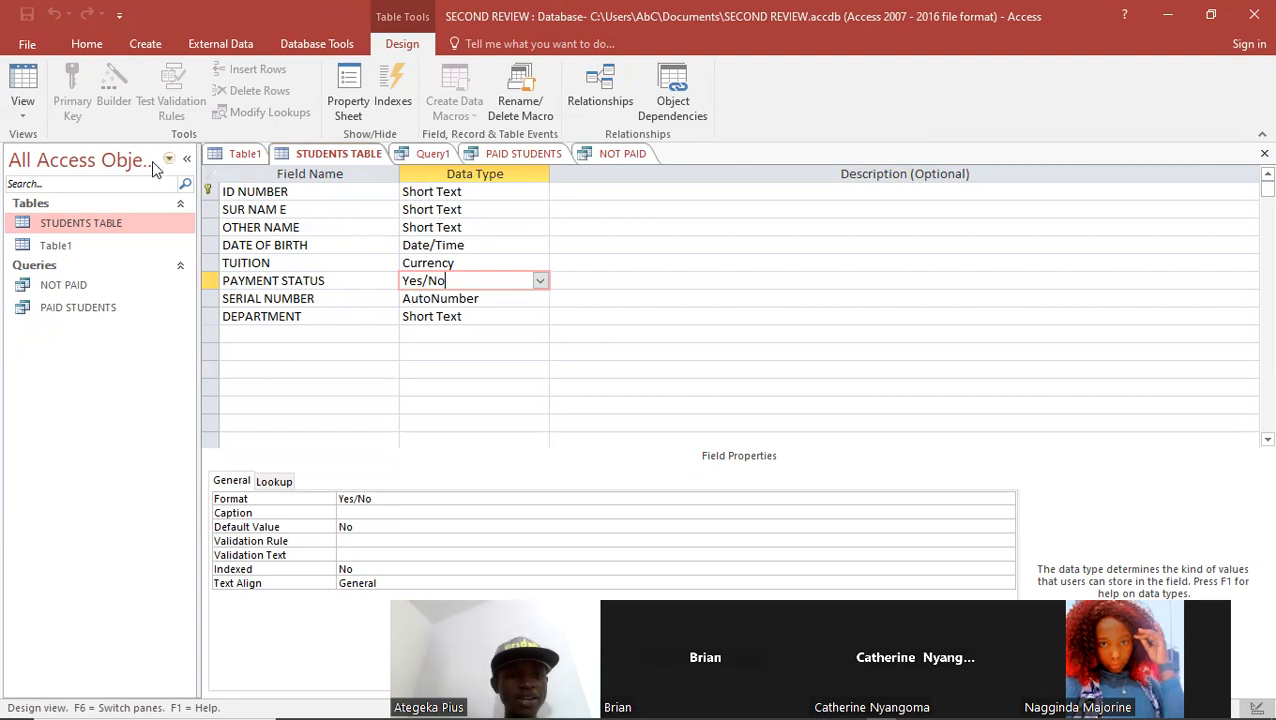
click(23, 105)
- Untick PAYMENT STATUS for serial number 1 in STUDENTS TABLE and check the NOT PAID results
click(30, 147)
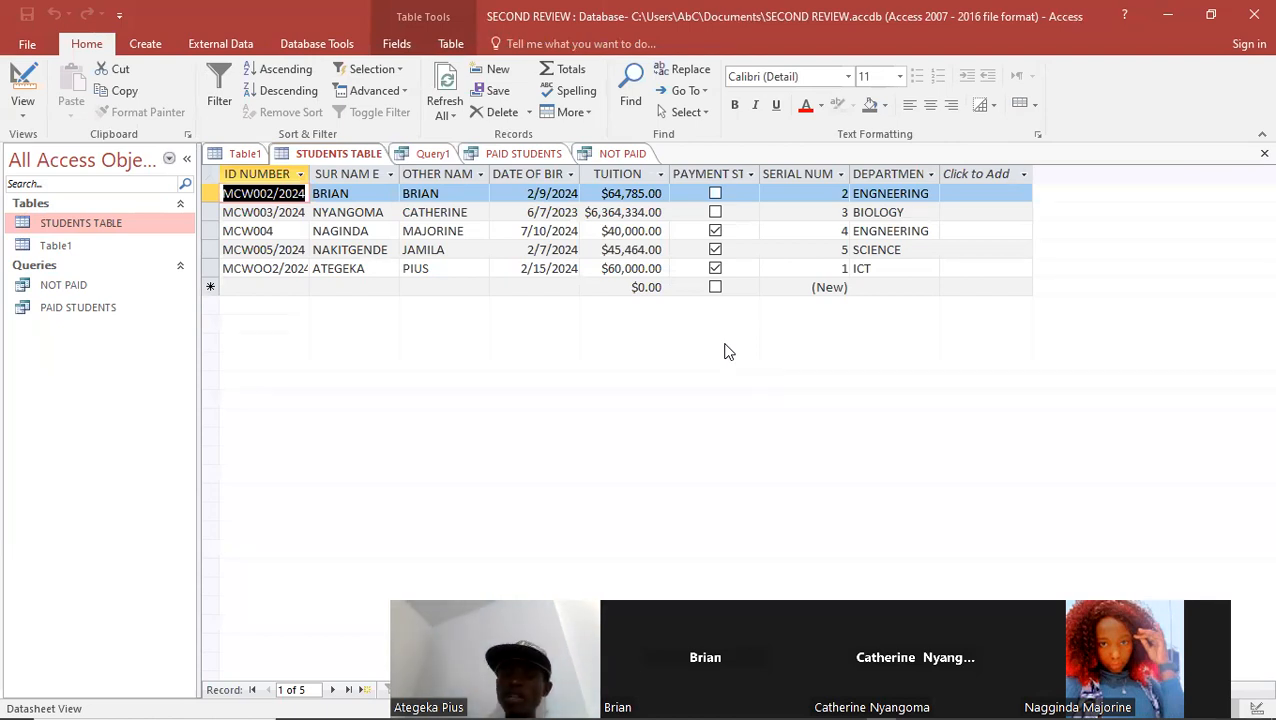
double_click(92, 288)
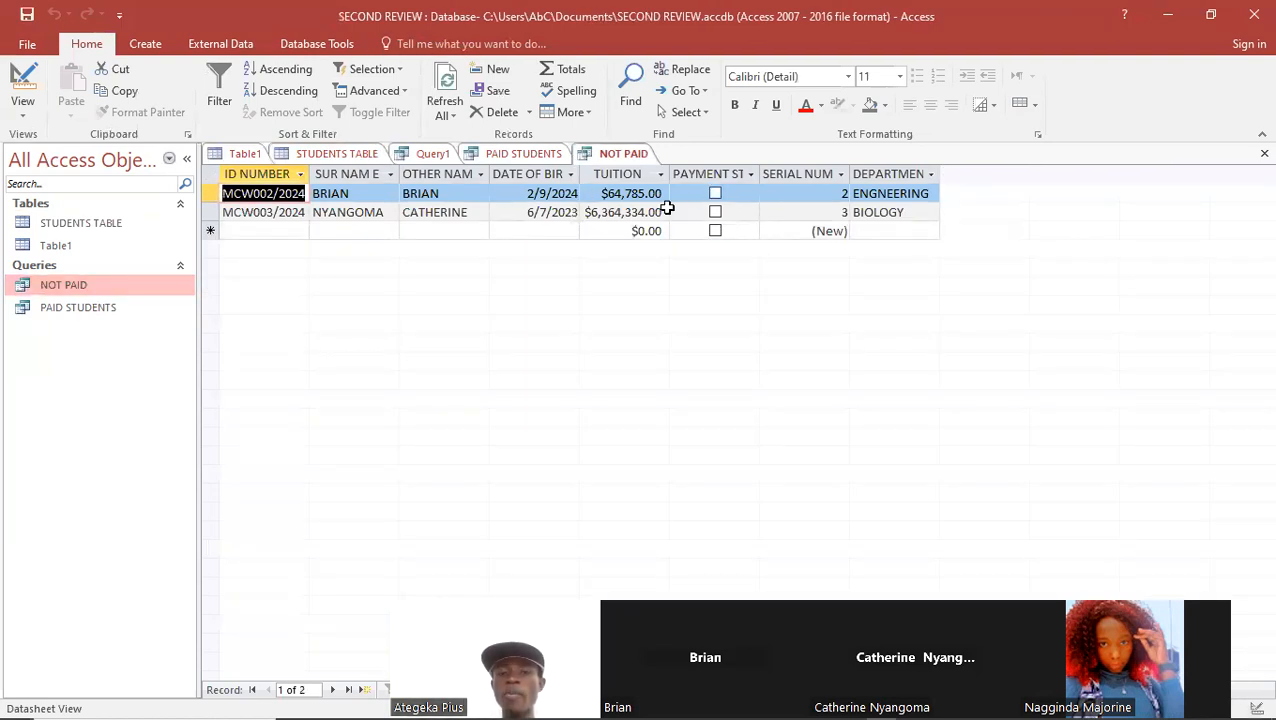
double_click(85, 226)
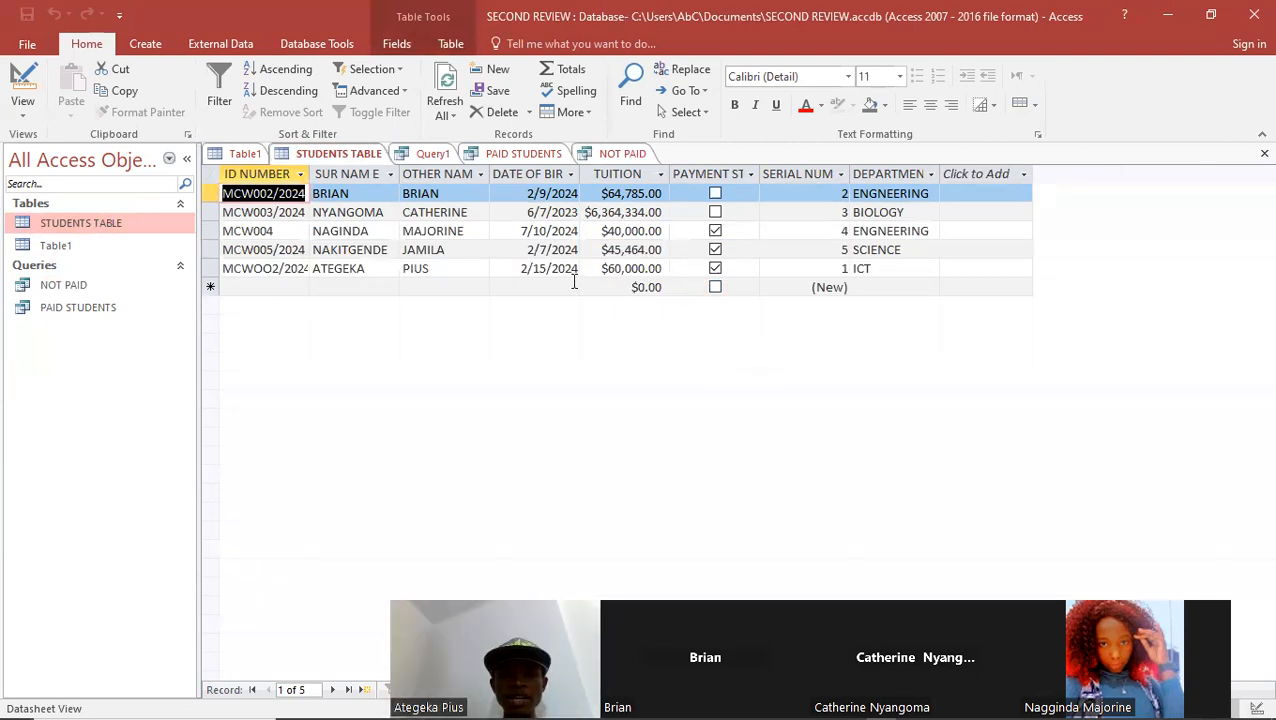
click(715, 269)
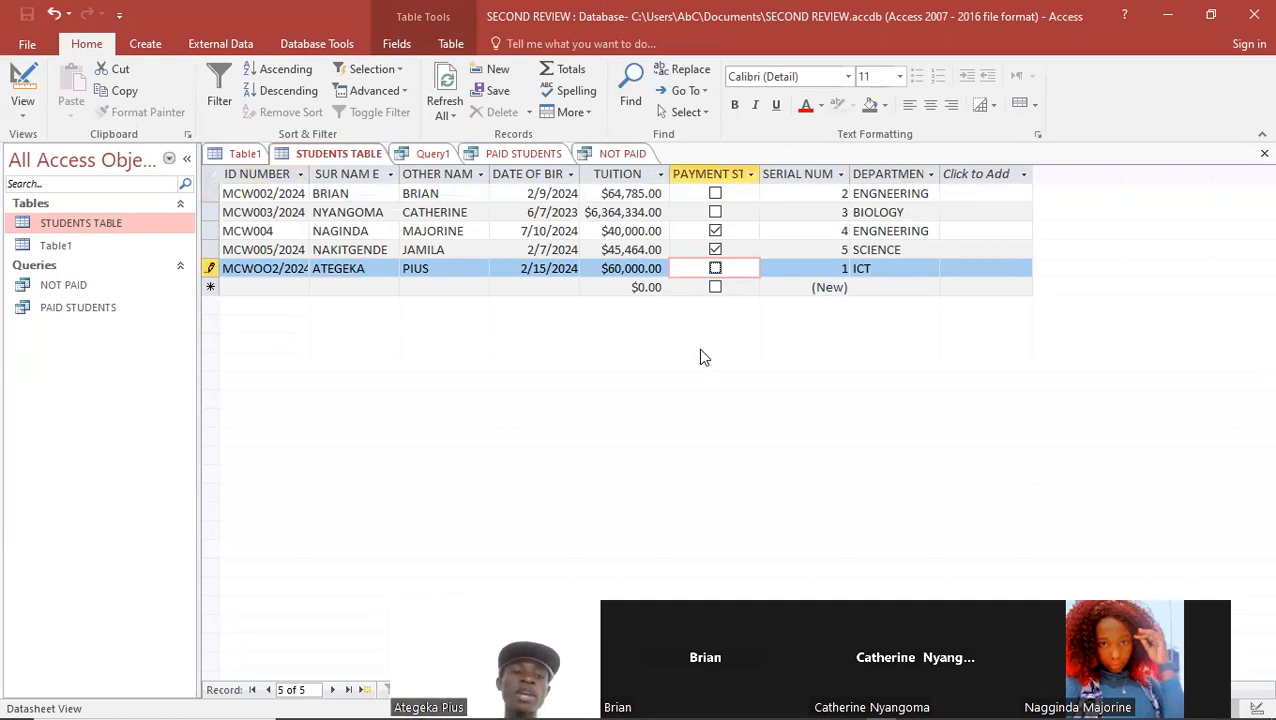
double_click(120, 290)
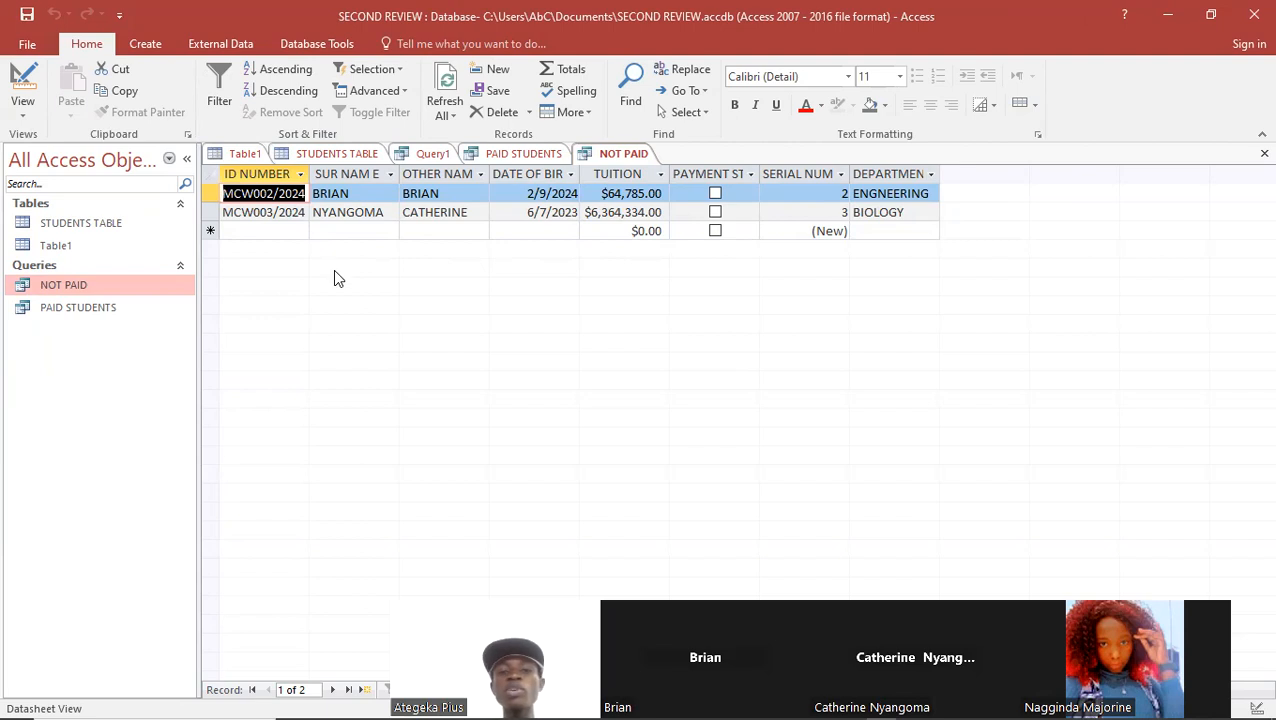
click(85, 230)
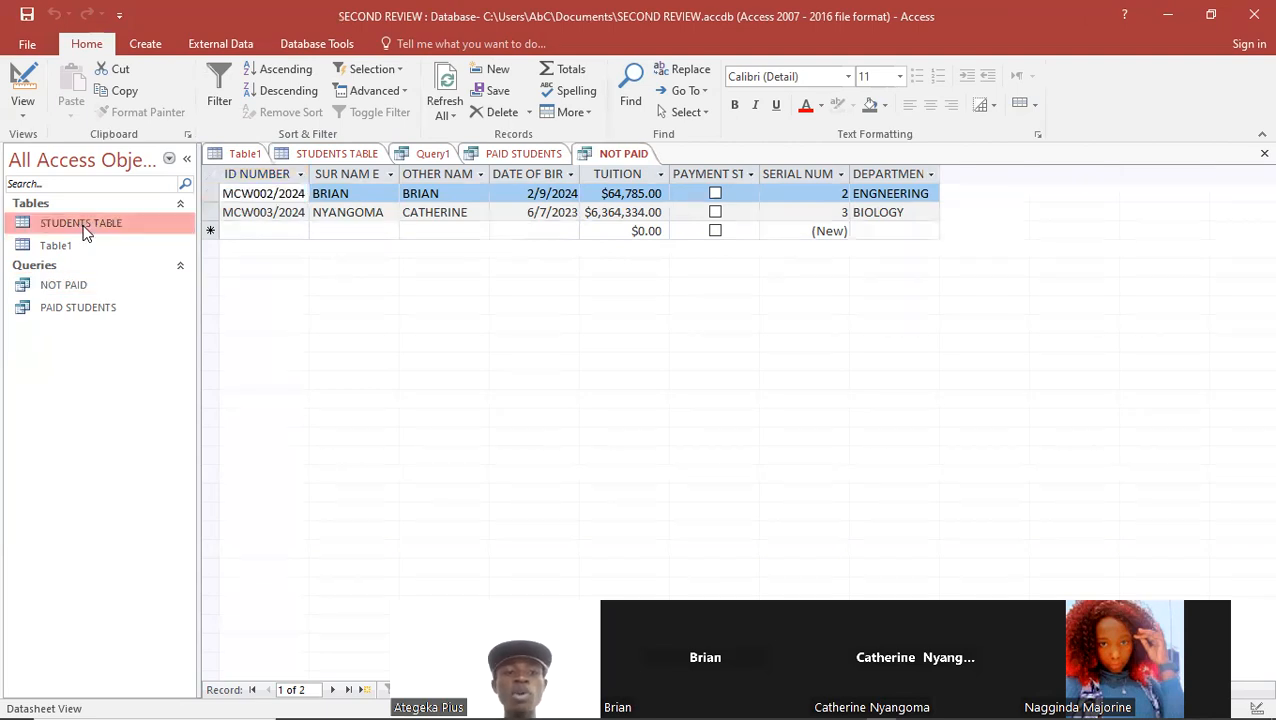
double_click(85, 230)
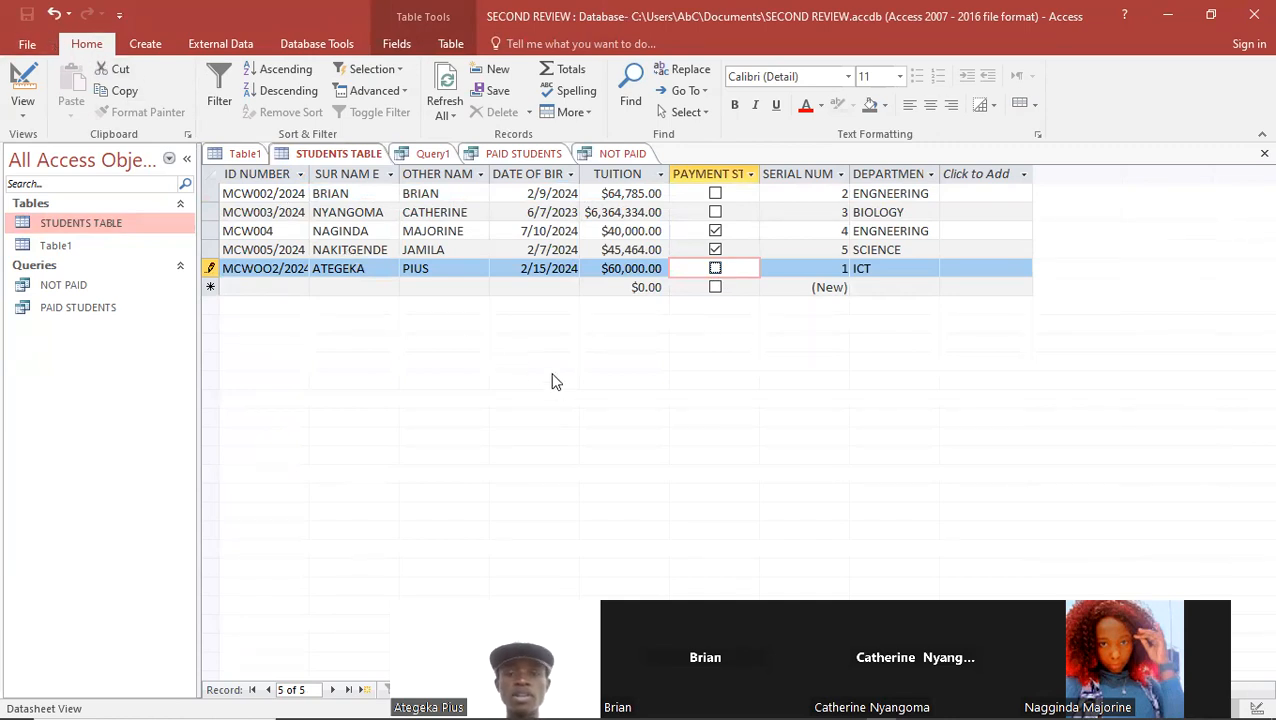
- Cycle through the open Table1, STUDENTS TABLE, Query1, PAID STUDENTS and NOT PAID tabs
click(240, 153)
click(318, 154)
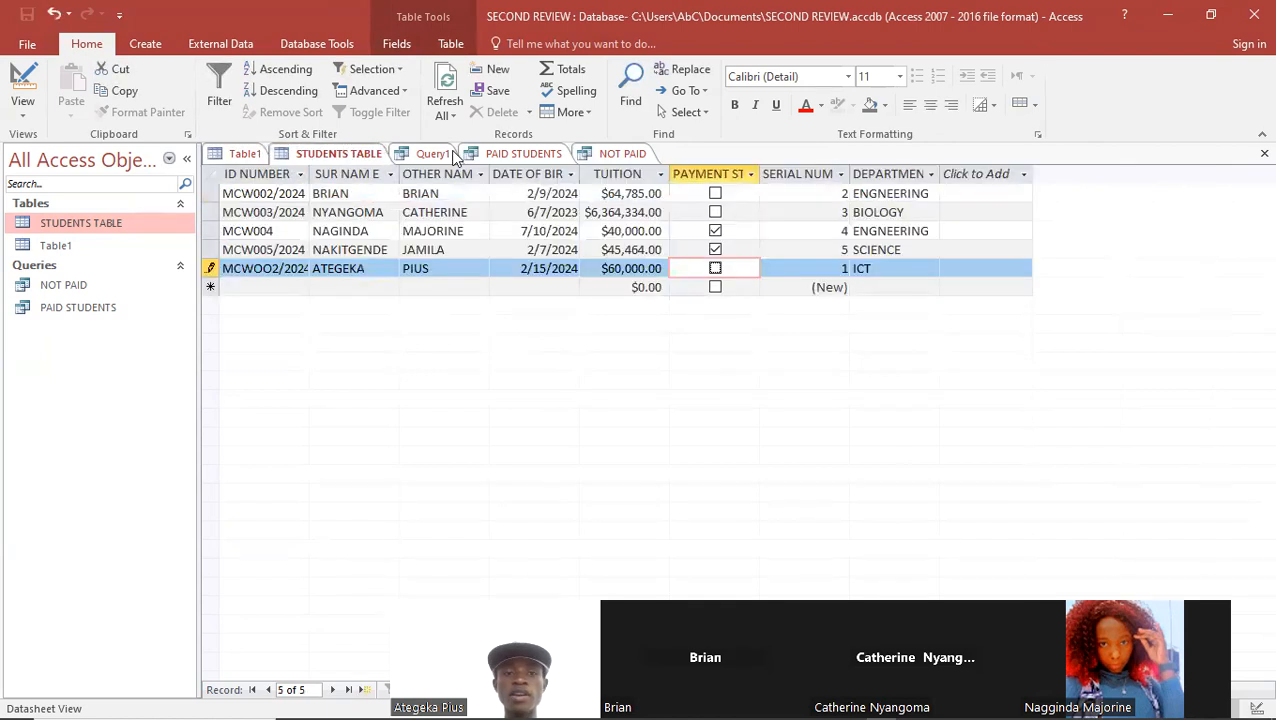
click(435, 154)
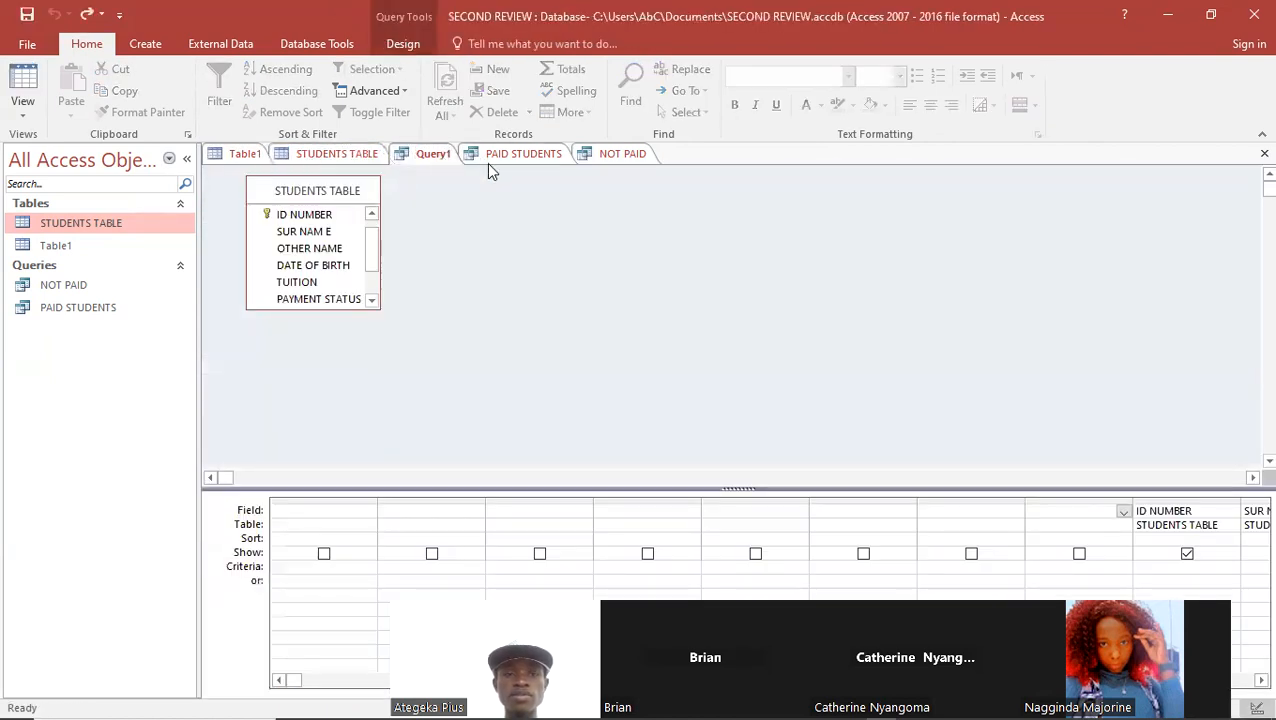
click(518, 156)
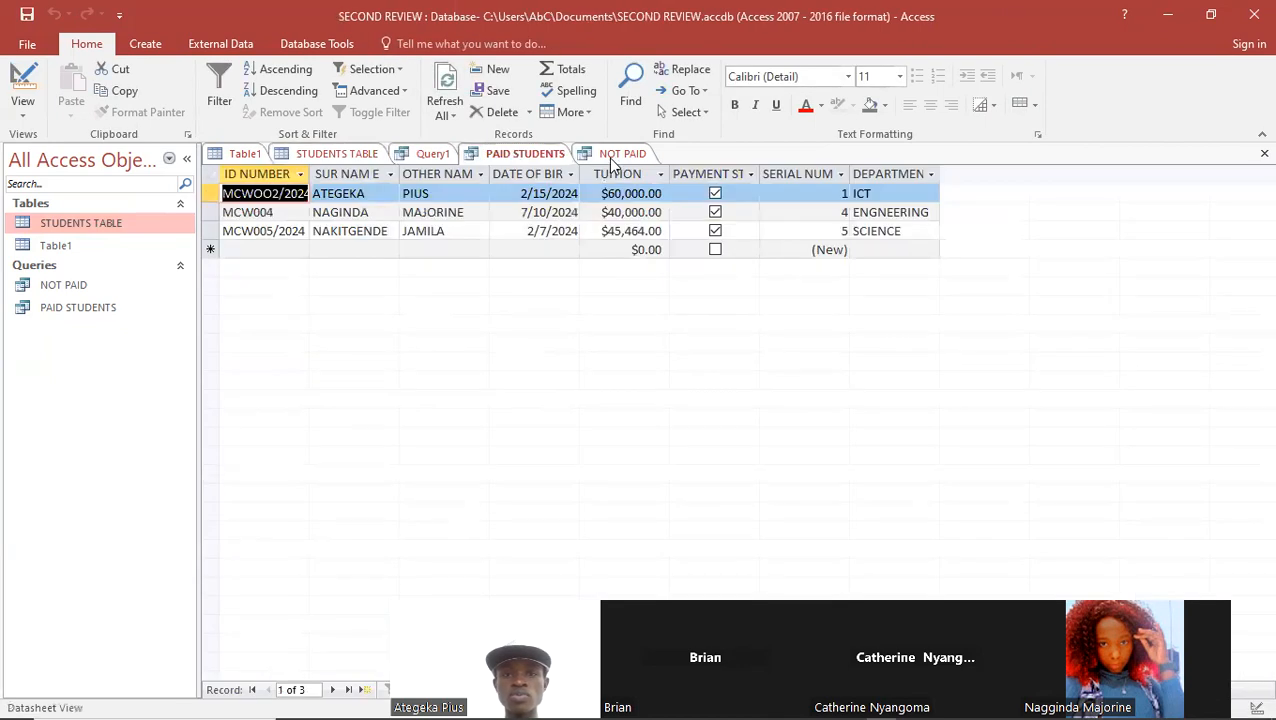
click(614, 158)
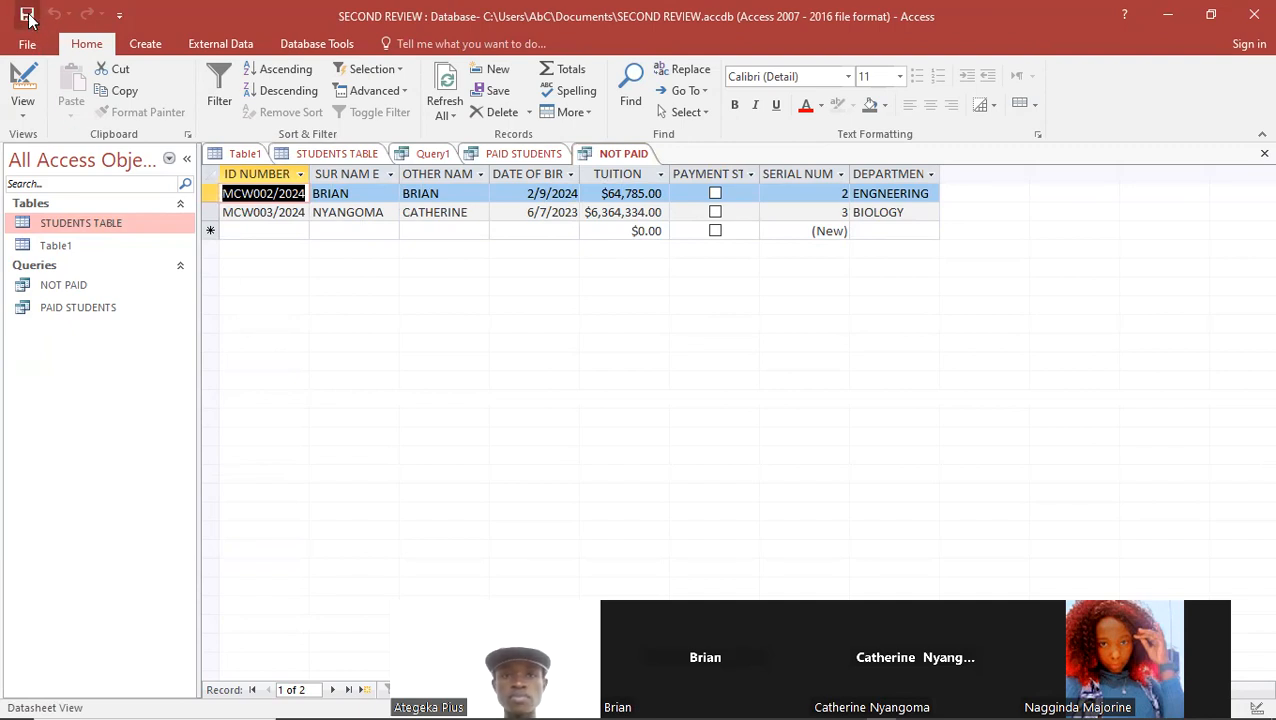
click(336, 155)
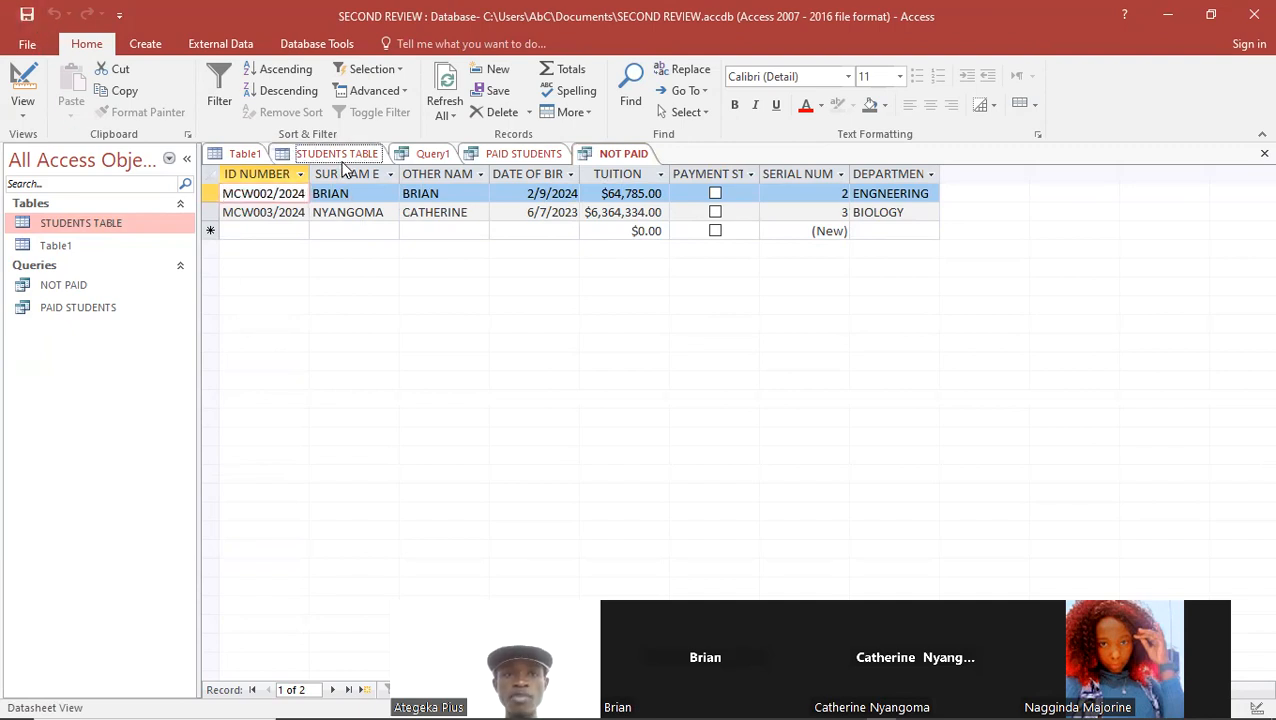
click(428, 153)
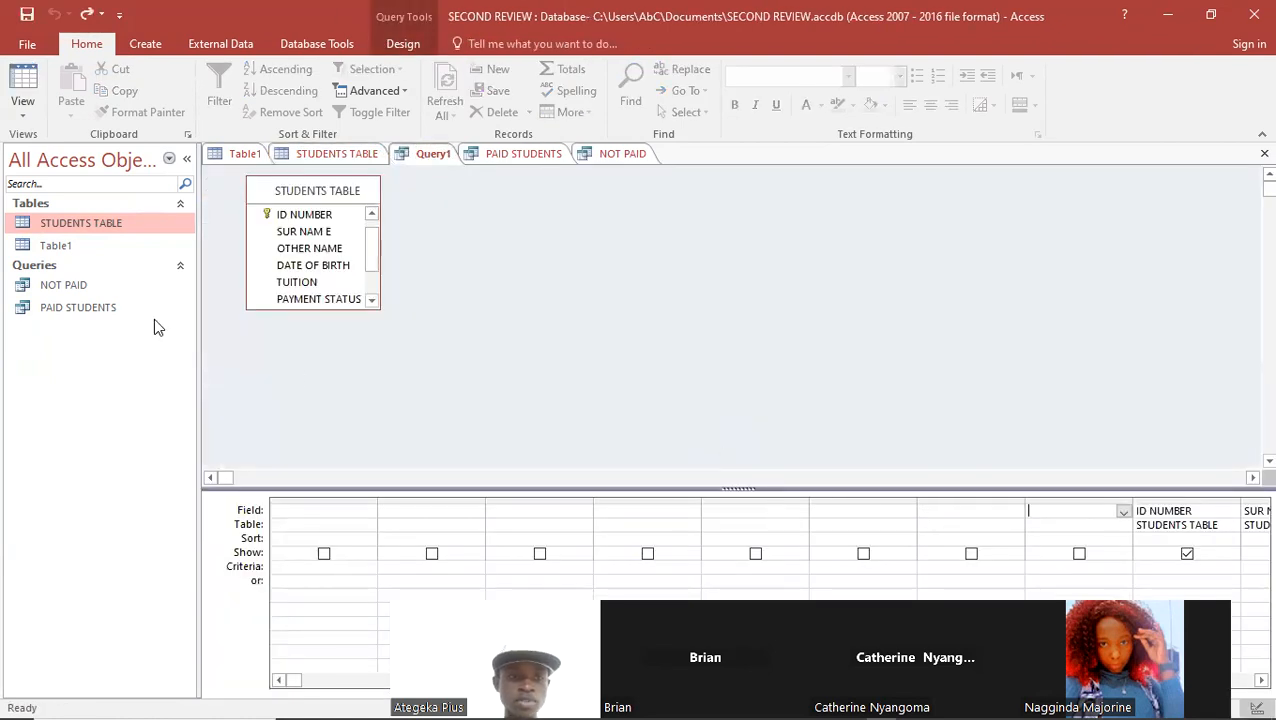
- Review NOT PAID in SQL and Design views, save it, and rerun it showing serial numbers 2 and 3
double_click(73, 286)
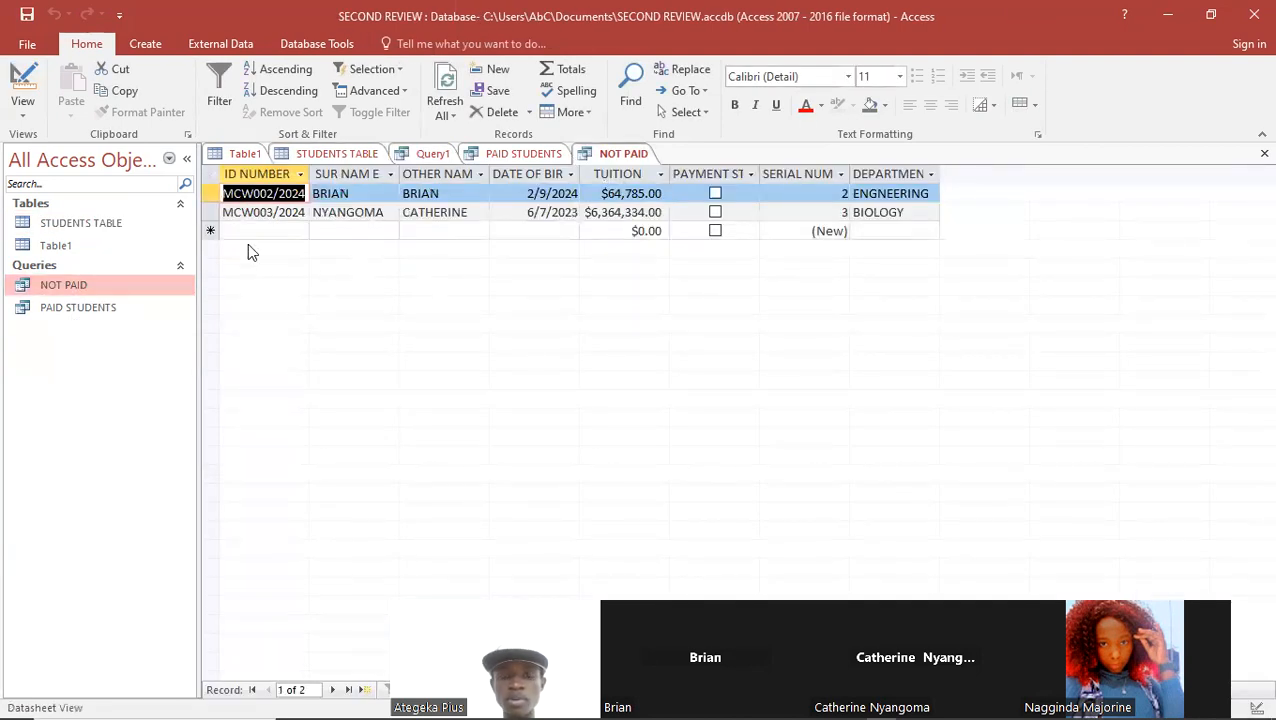
click(22, 110)
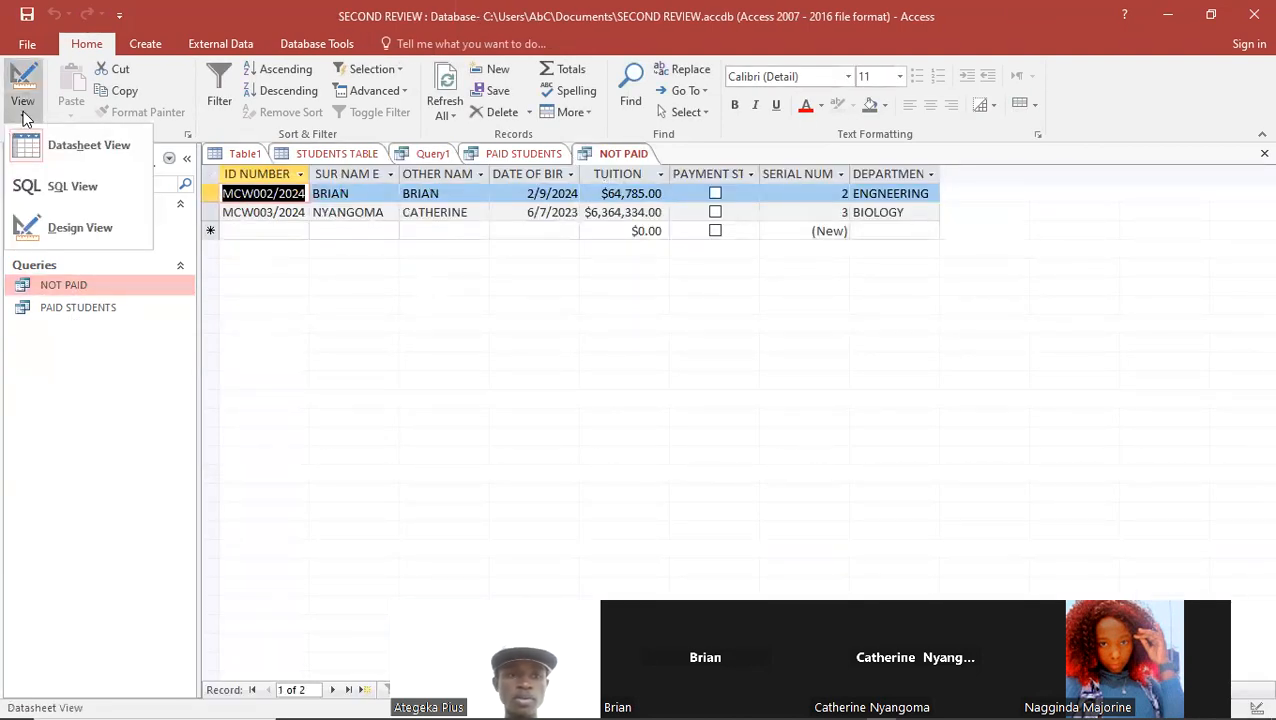
click(40, 187)
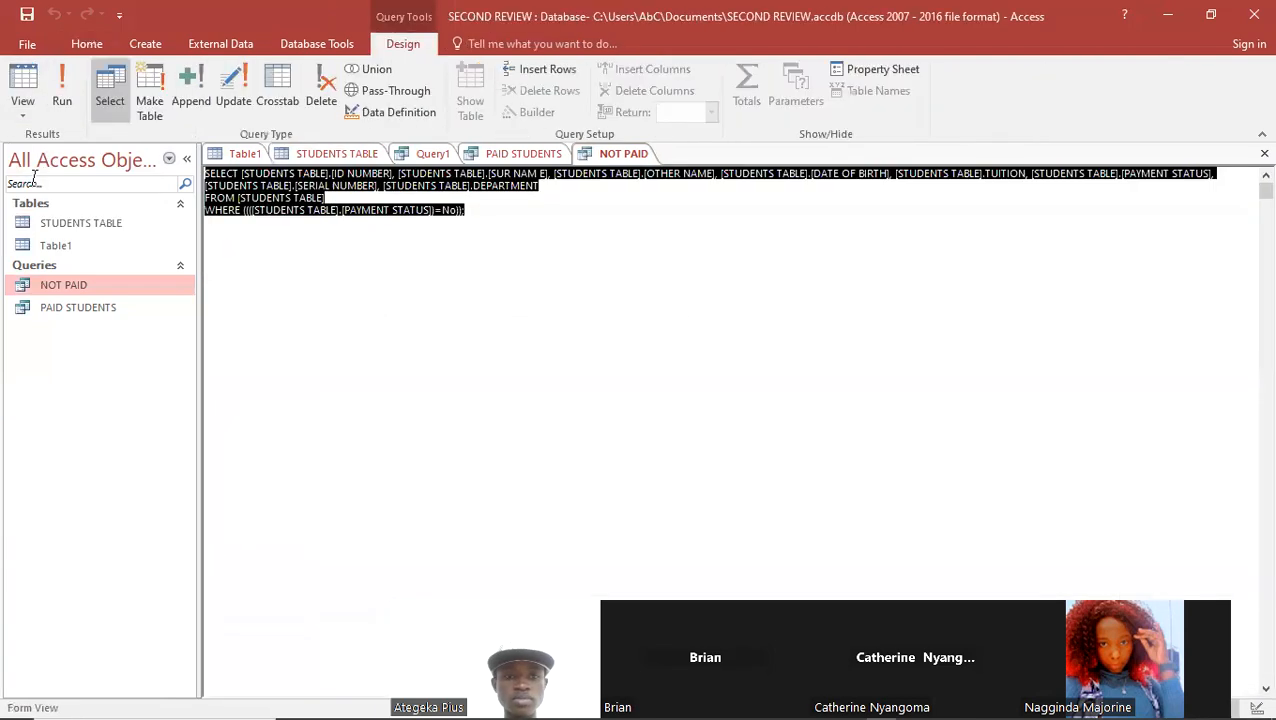
click(22, 108)
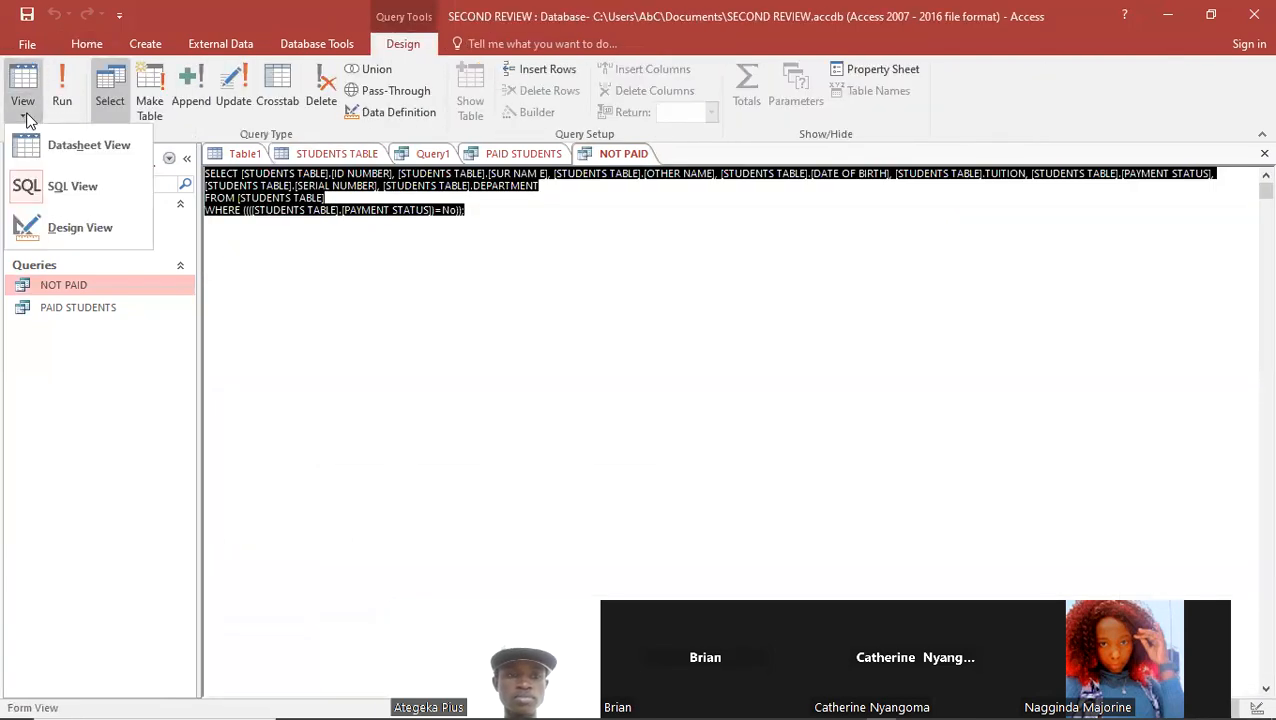
click(40, 226)
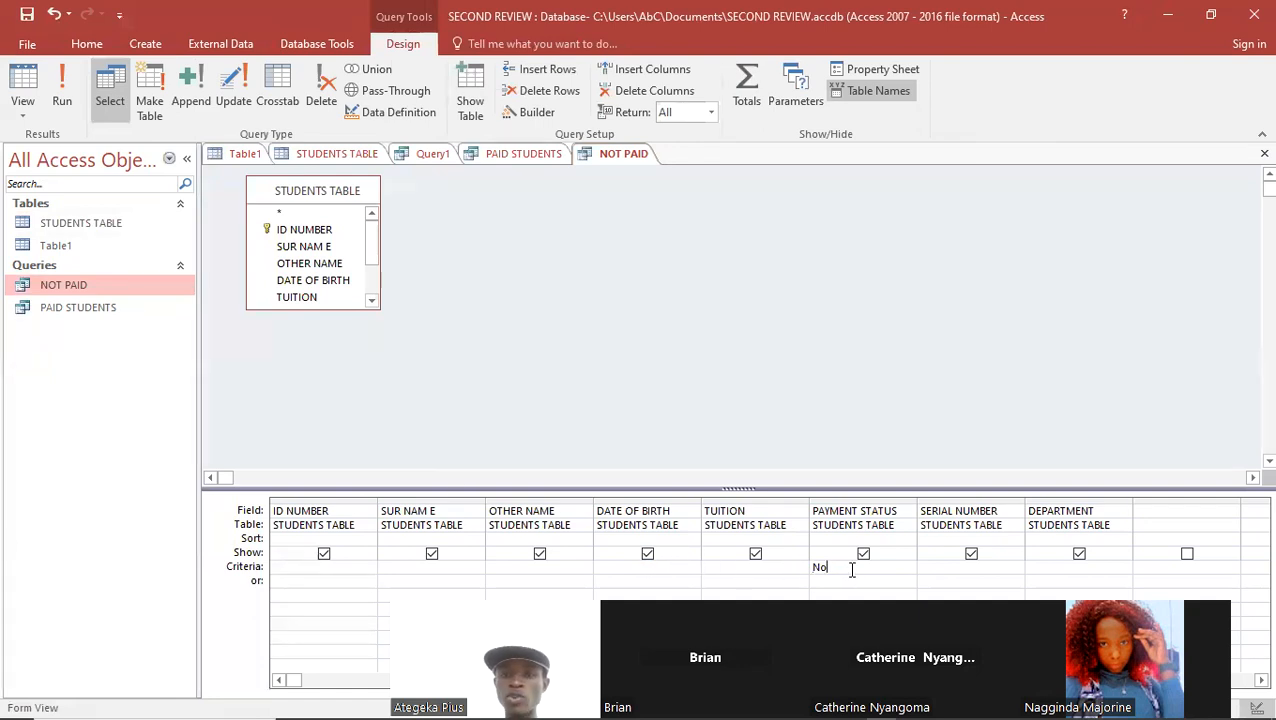
click(26, 12)
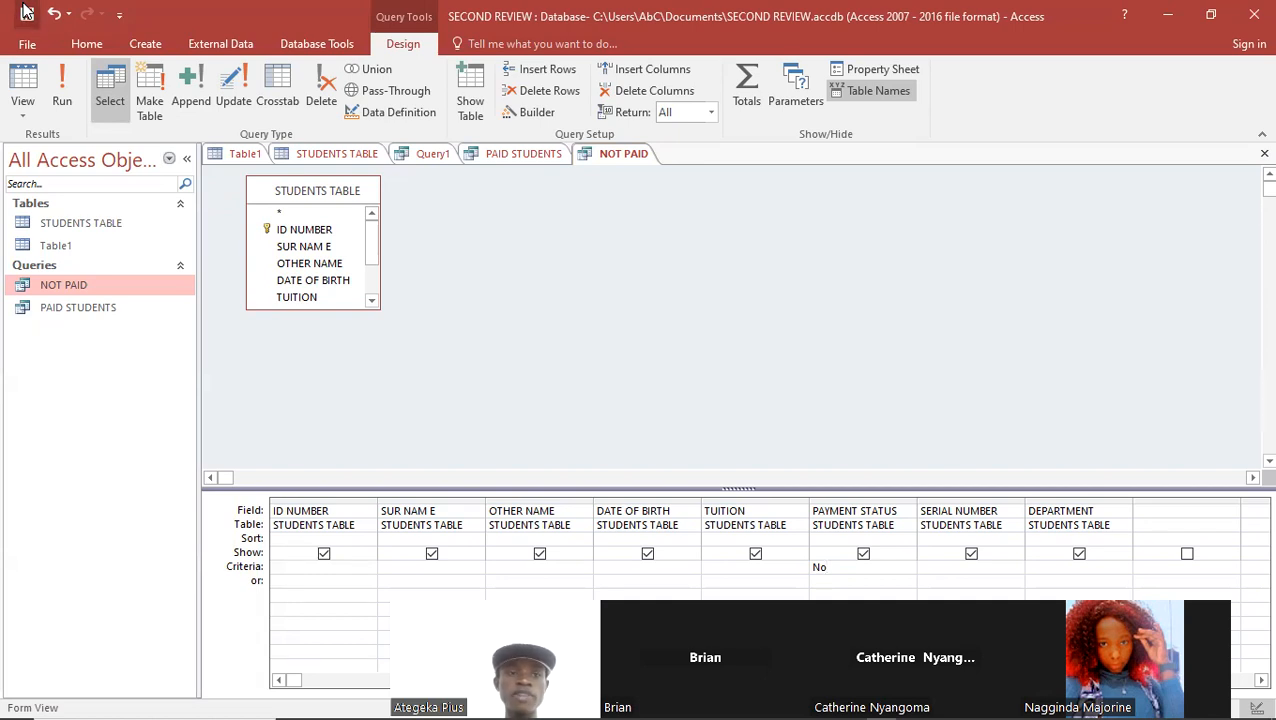
click(64, 286)
double_click(64, 284)
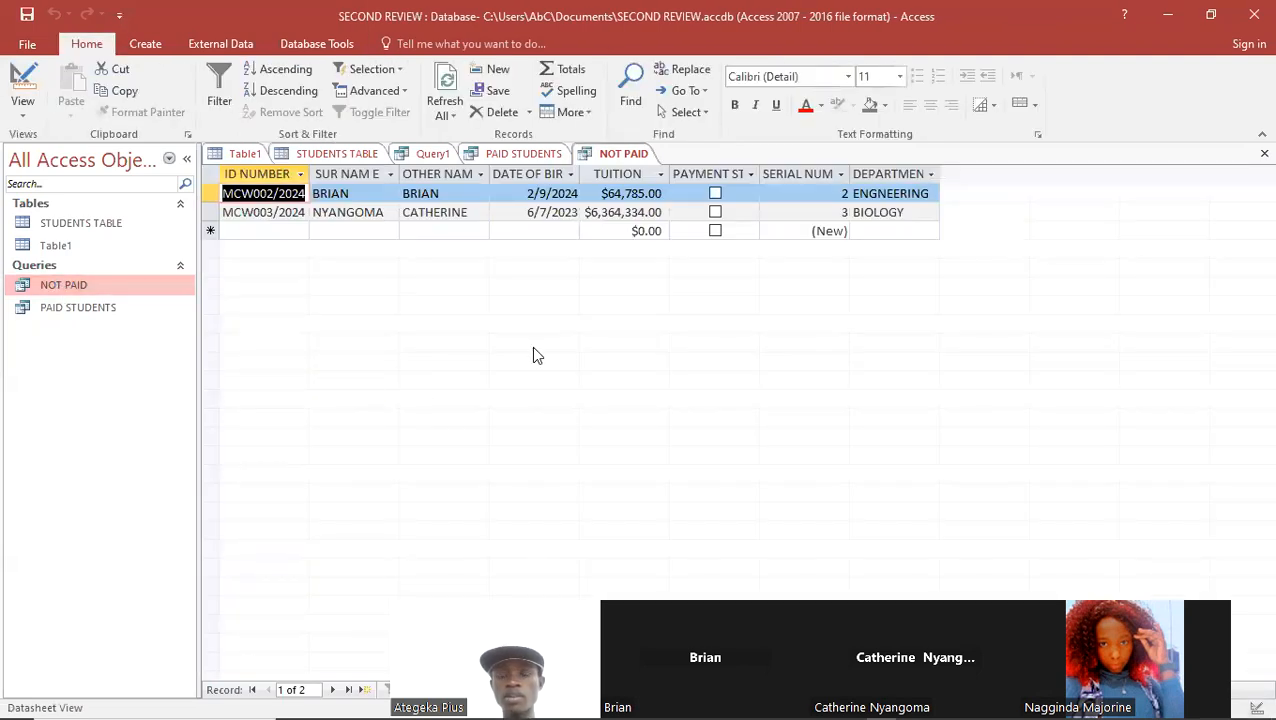
- Start a new query on STUDENTS TABLE with all its fields placed in the design grid
click(154, 47)
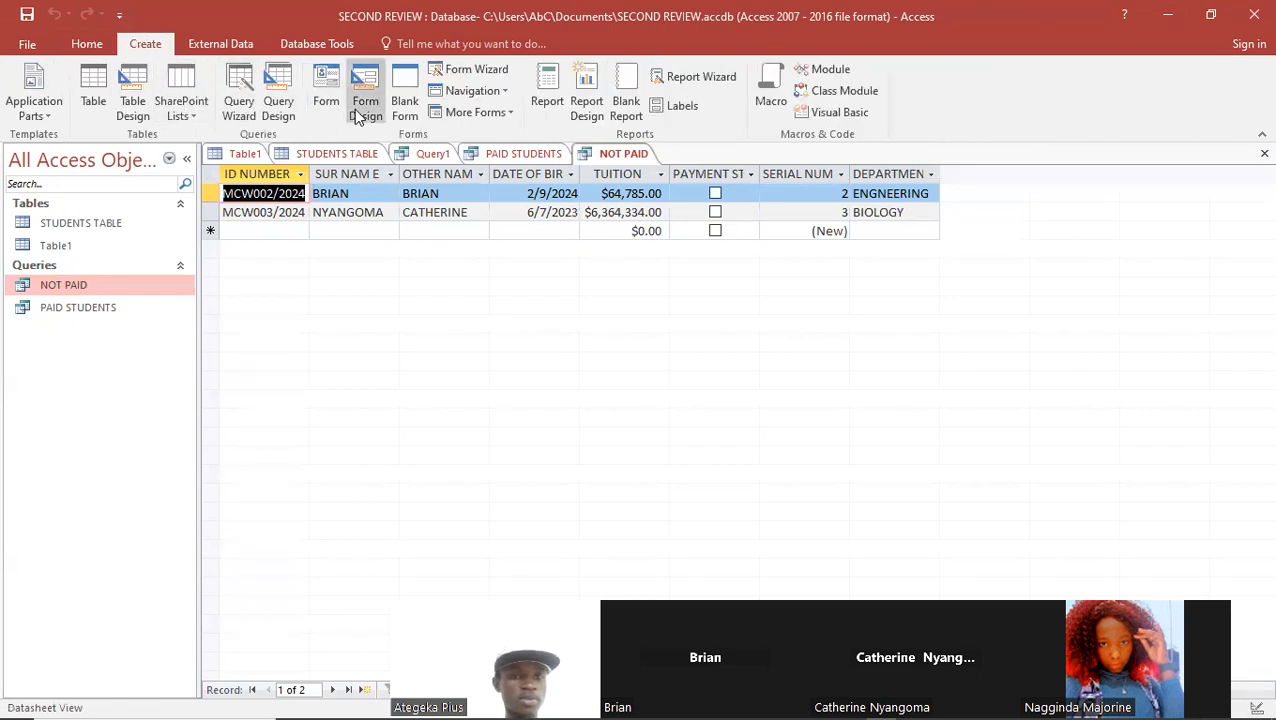
click(278, 105)
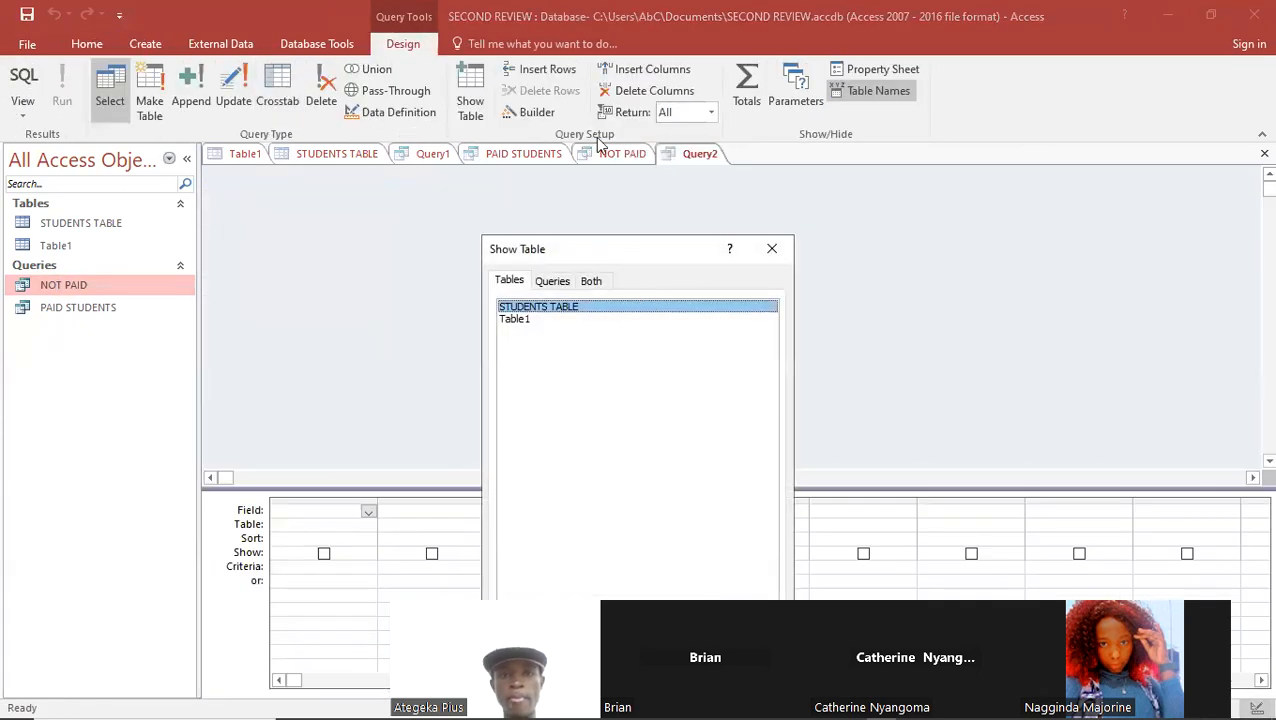
drag(627, 253, 576, 77)
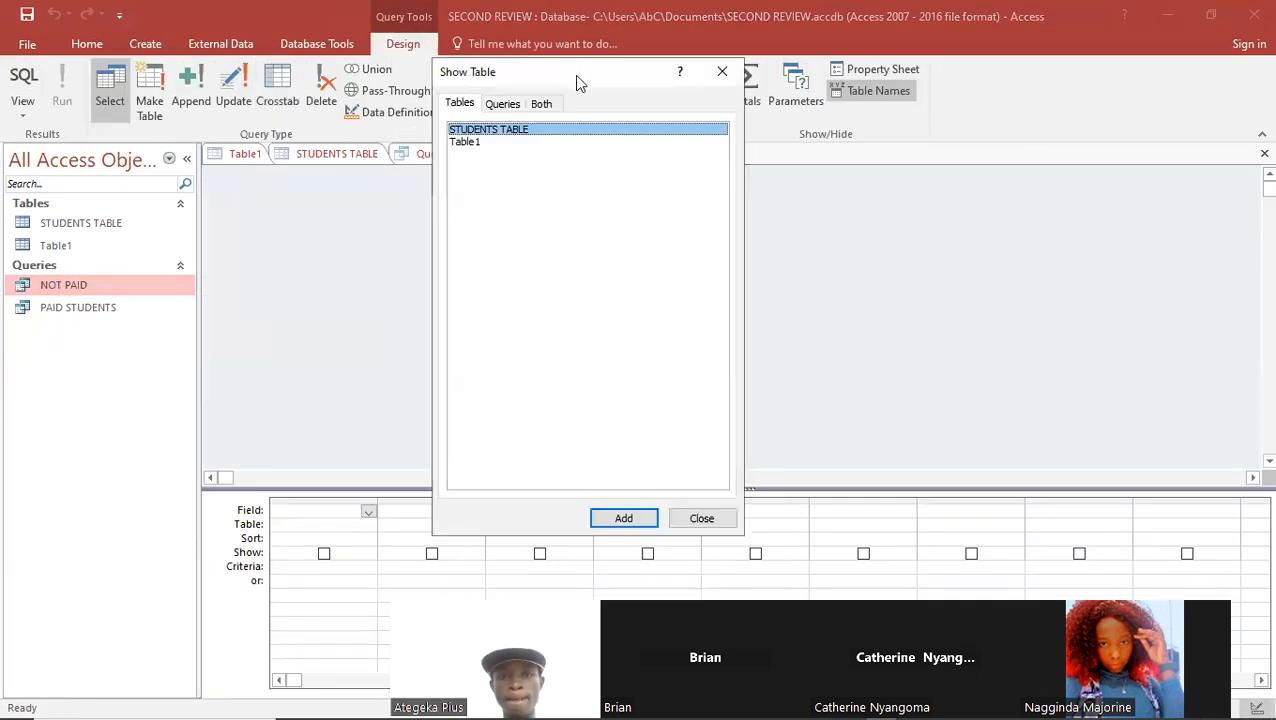
click(624, 519)
click(706, 520)
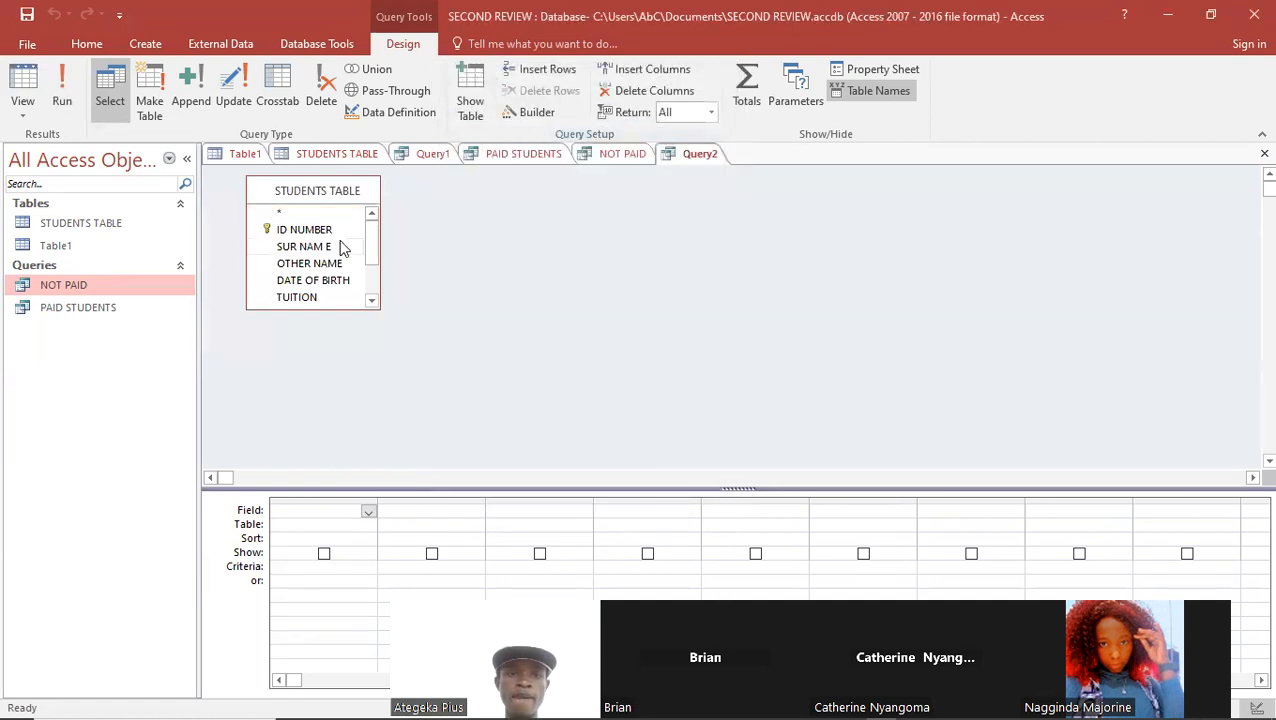
click(340, 232)
key(shift+End)
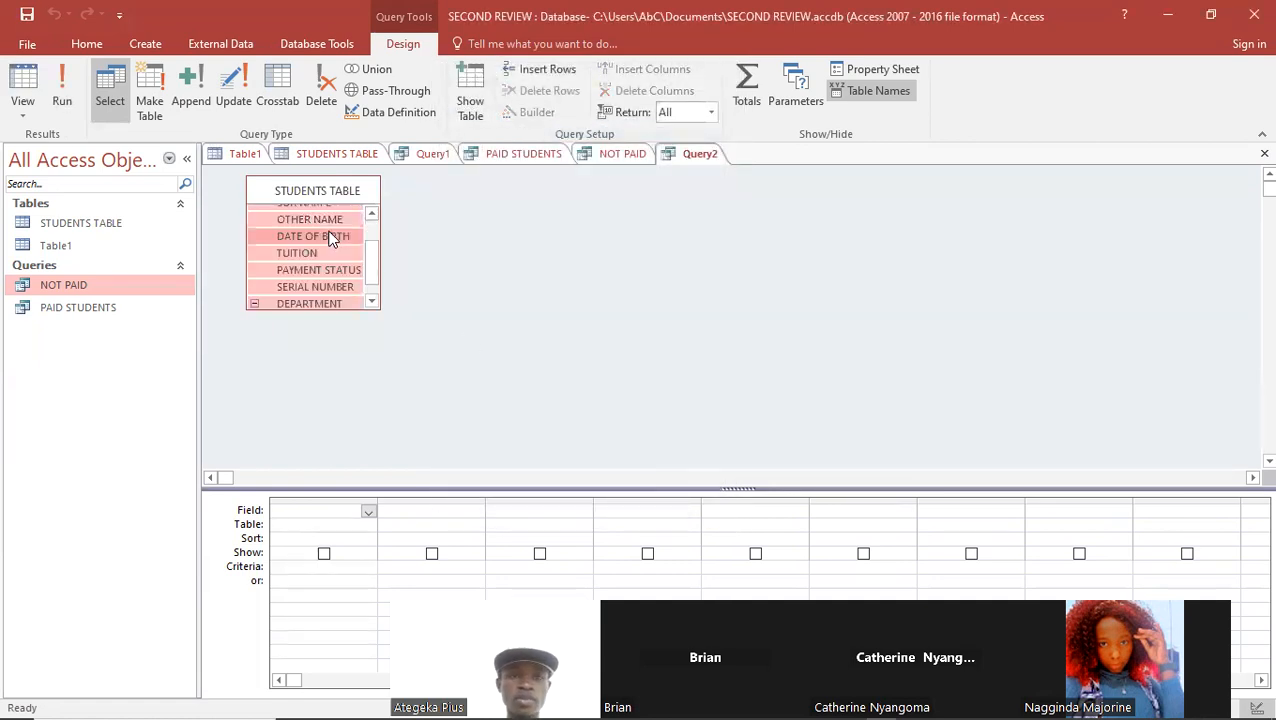
drag(367, 259, 334, 508)
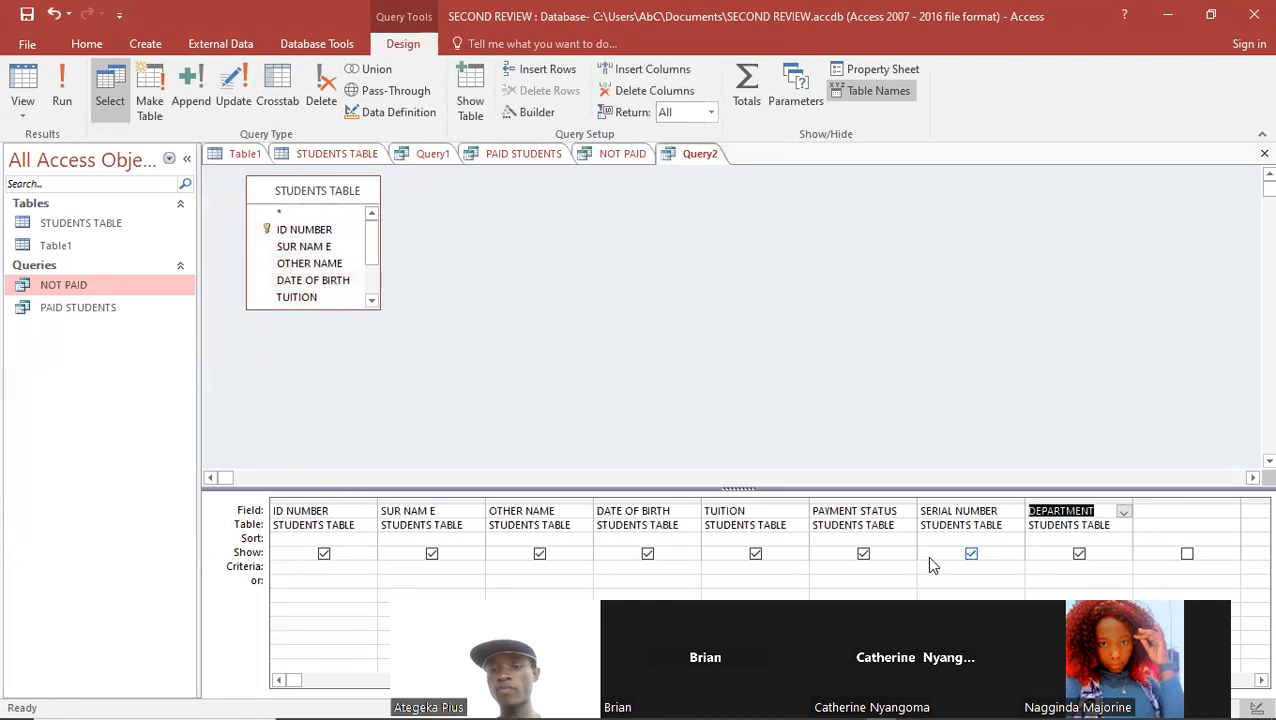
- Set the PAYMENT STATUS criterion to NO and save the query as NOTPAID
click(876, 564)
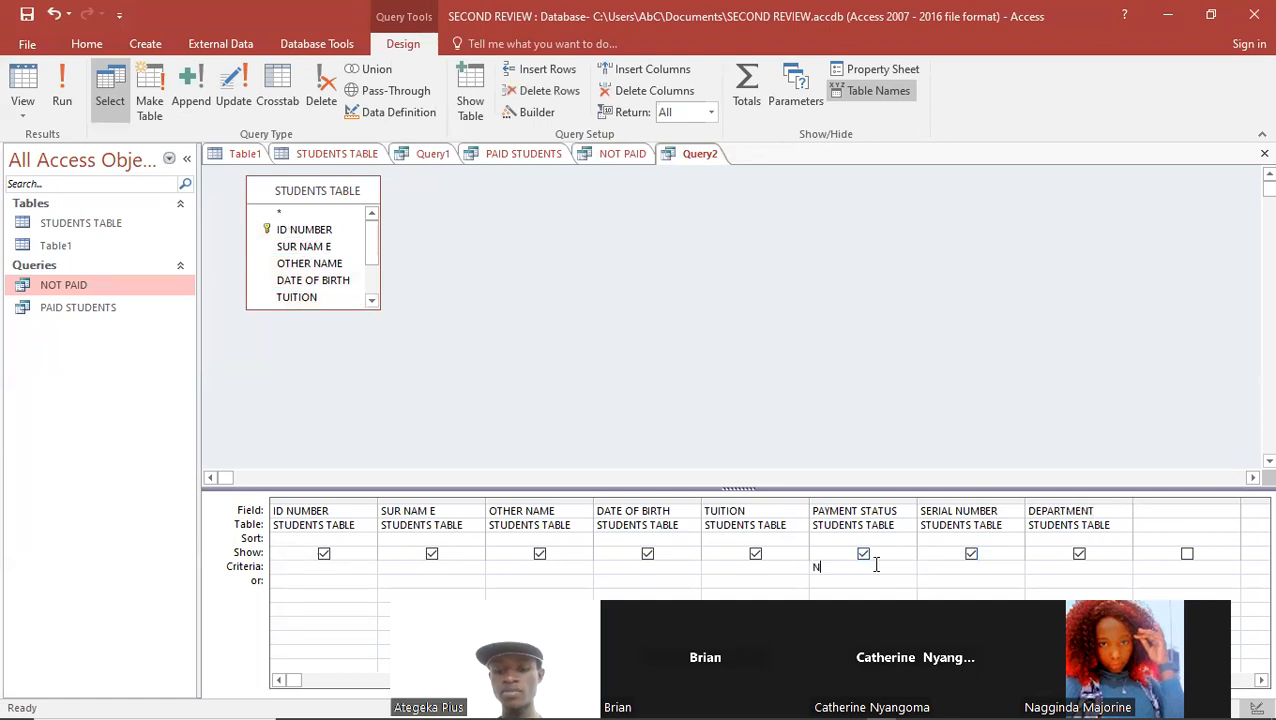
key(ctrl+s)
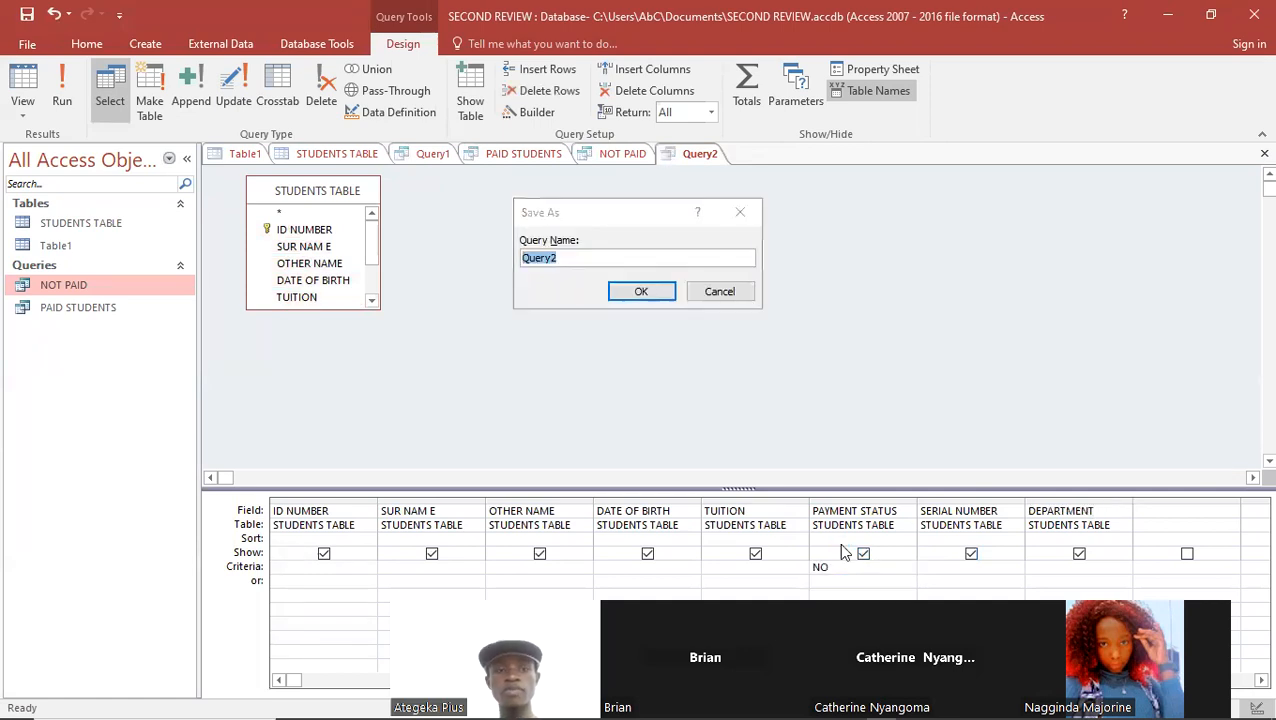
text(NOTPAID)
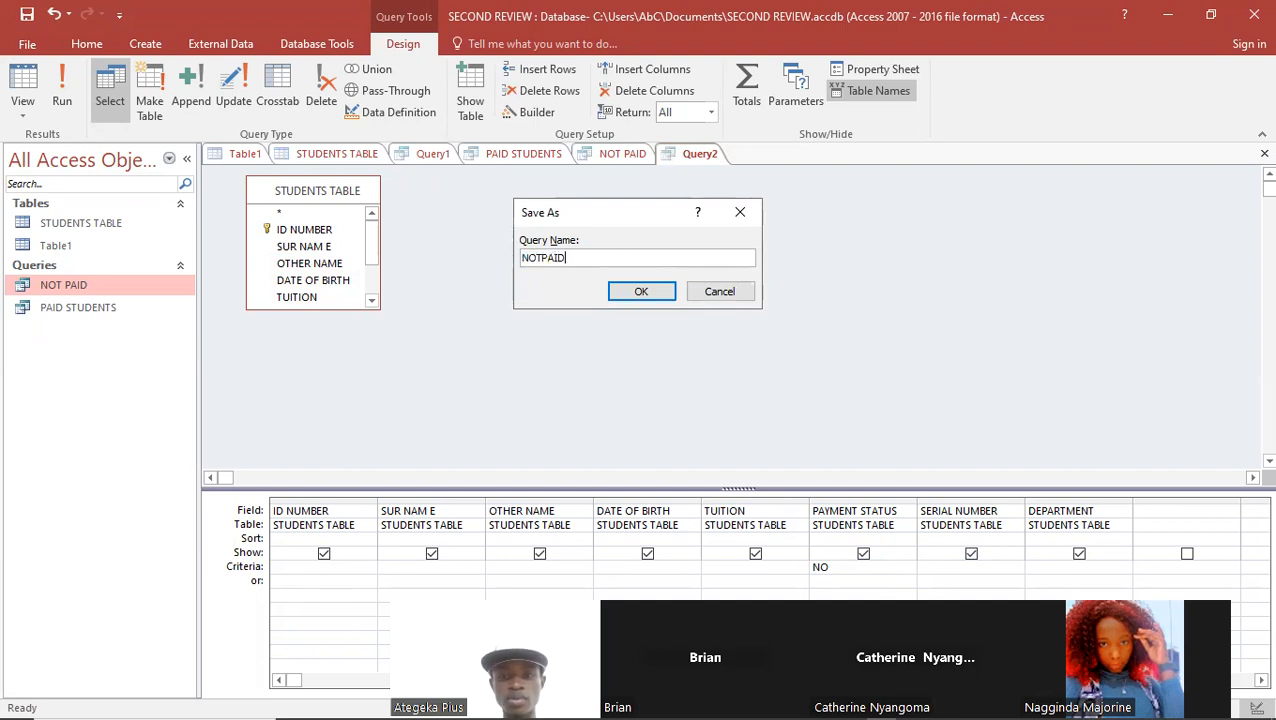
click(655, 291)
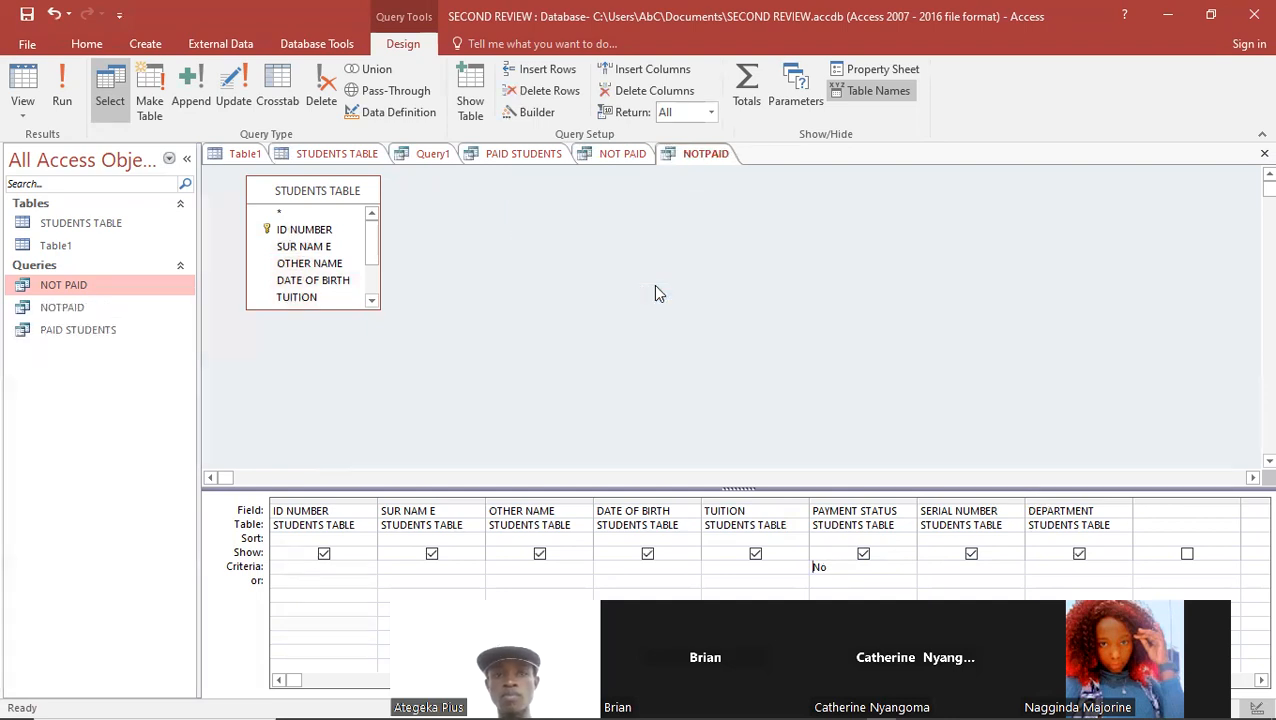
- Run NOTPAID, reopen STUDENTS TABLE, and tick PAYMENT STATUS in a new sixth record
double_click(122, 305)
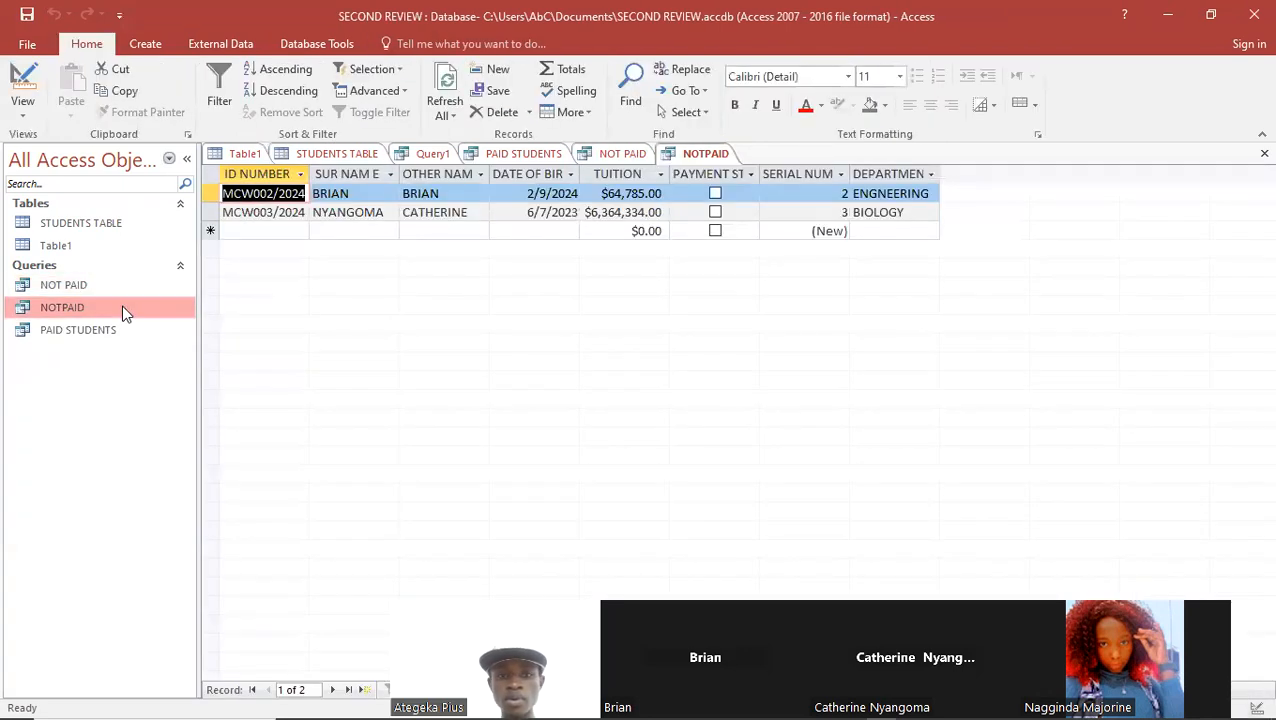
double_click(92, 224)
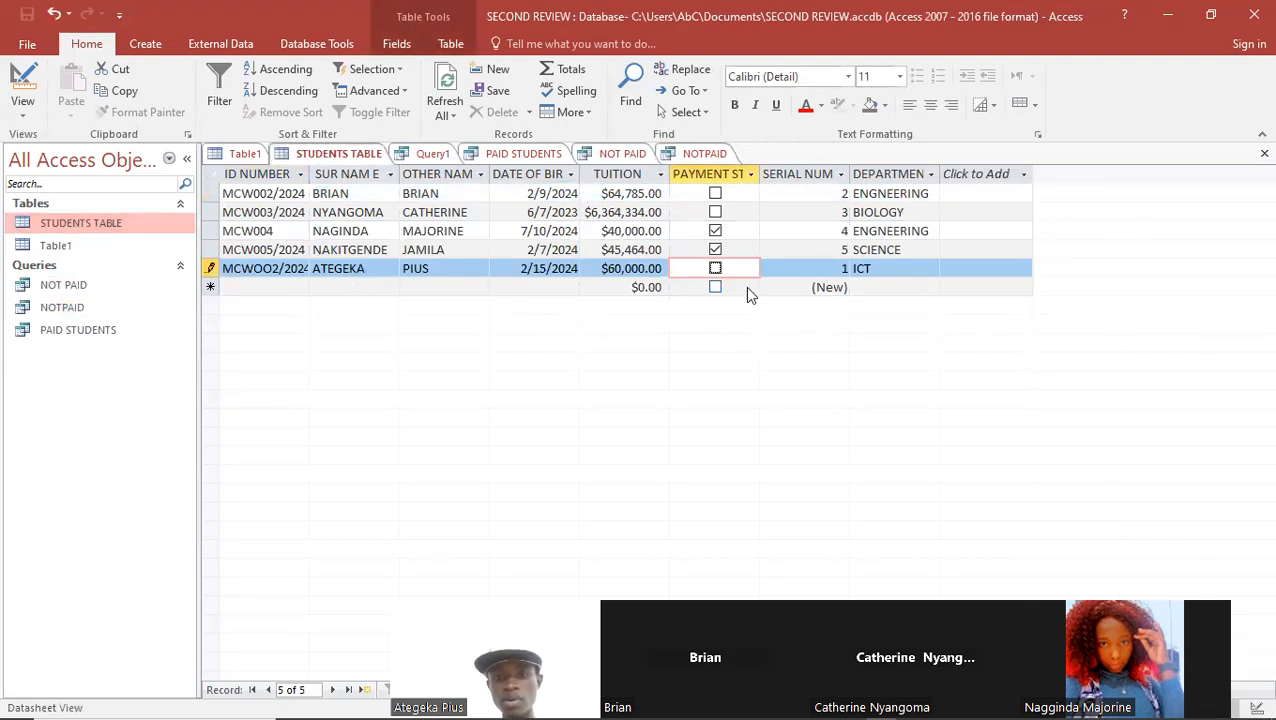
click(714, 287)
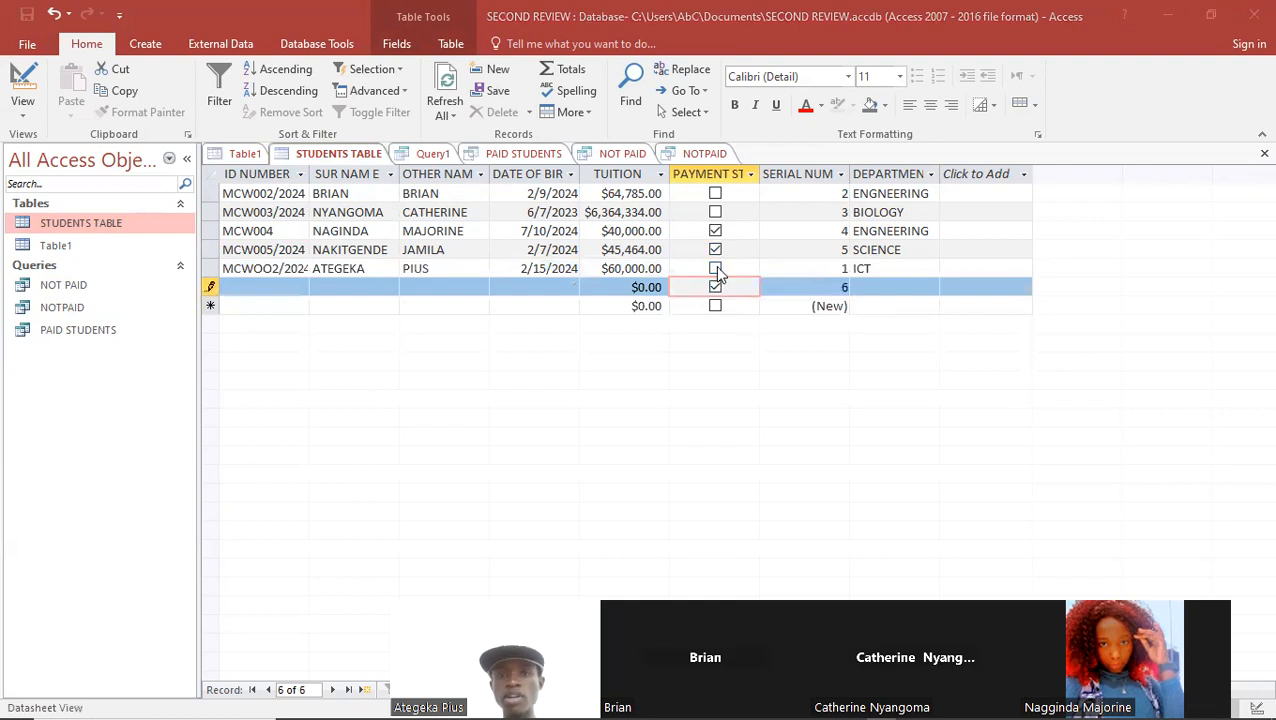
- Untick the sixth record's PAYMENT STATUS, dismissing each 'You must enter a value in ID NUMBER' error
click(717, 271)
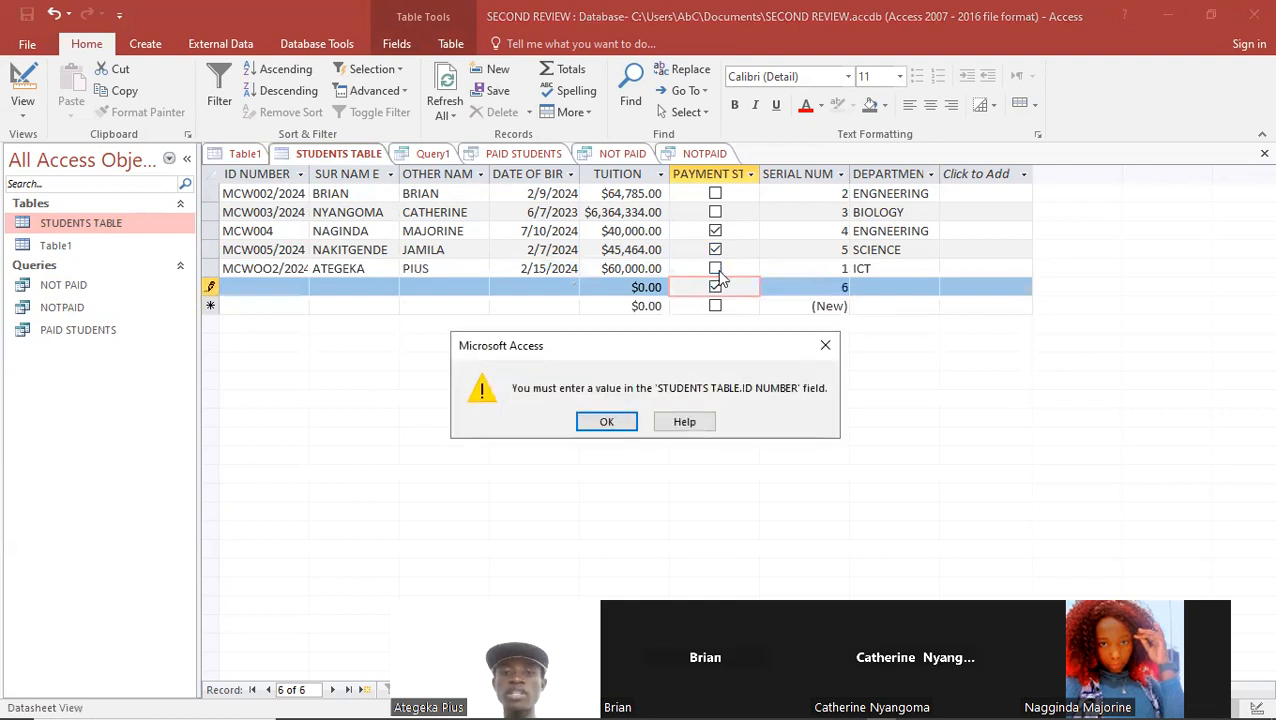
click(825, 346)
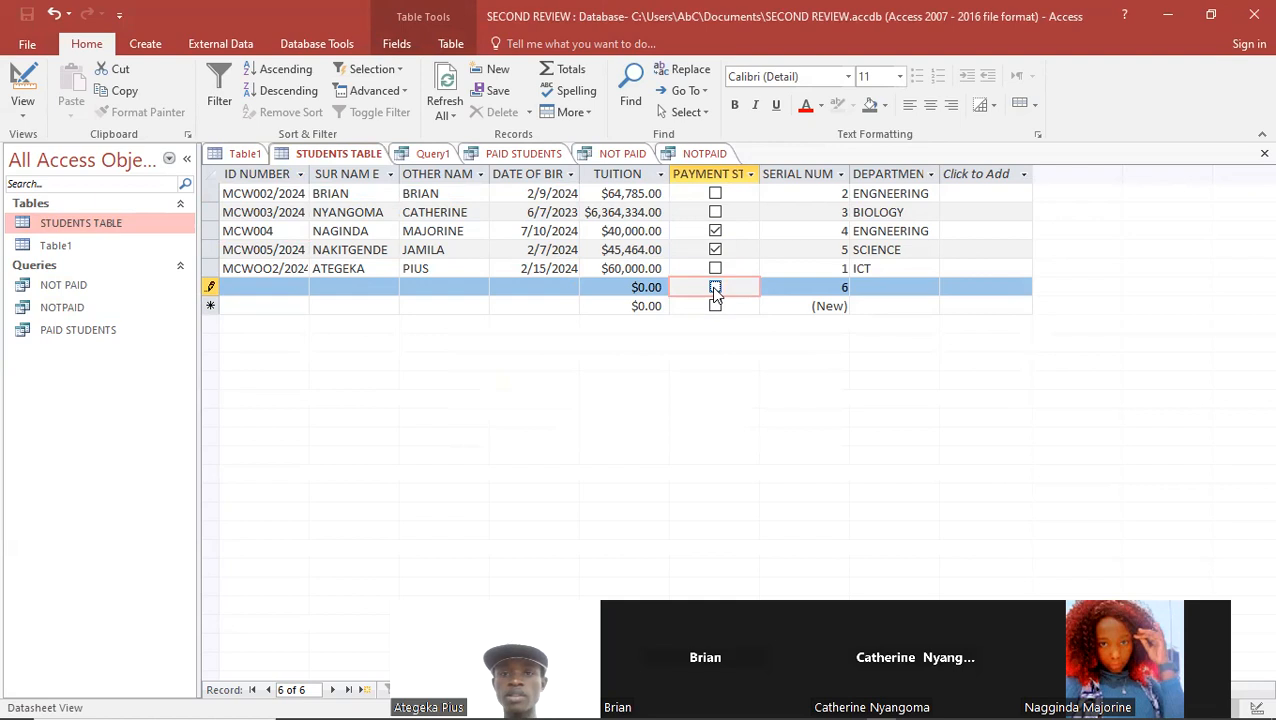
click(741, 276)
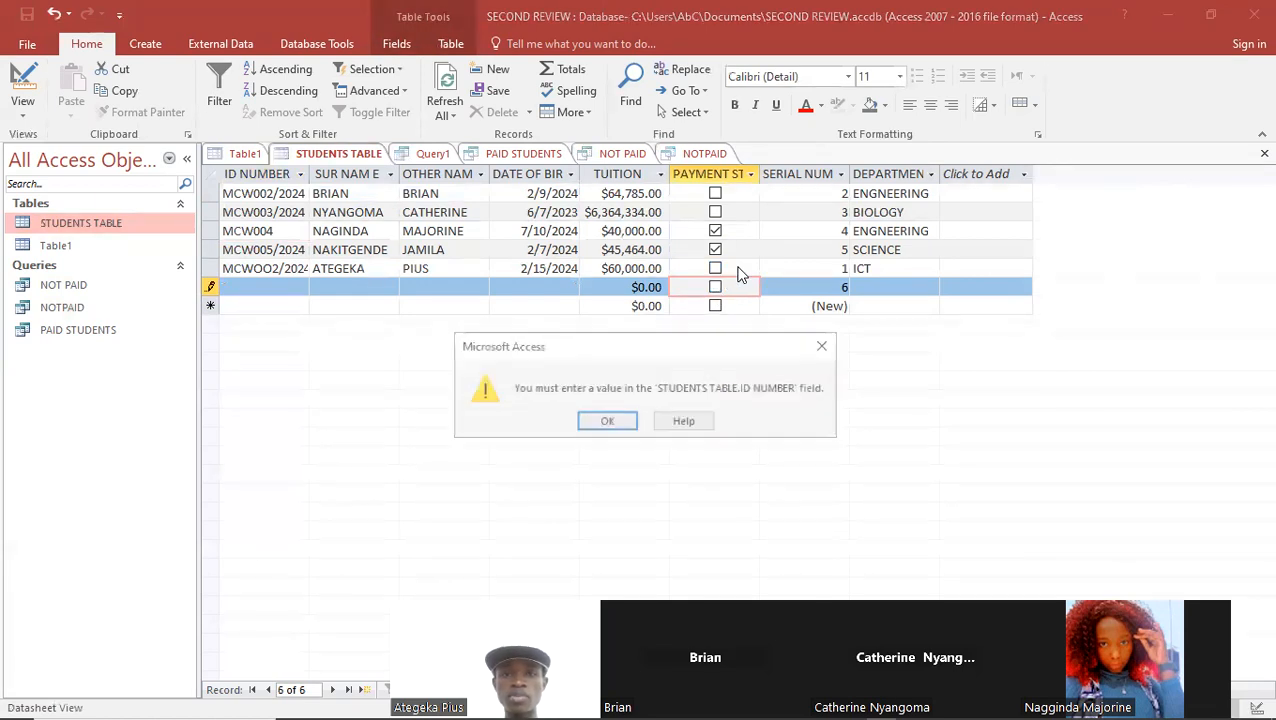
click(607, 421)
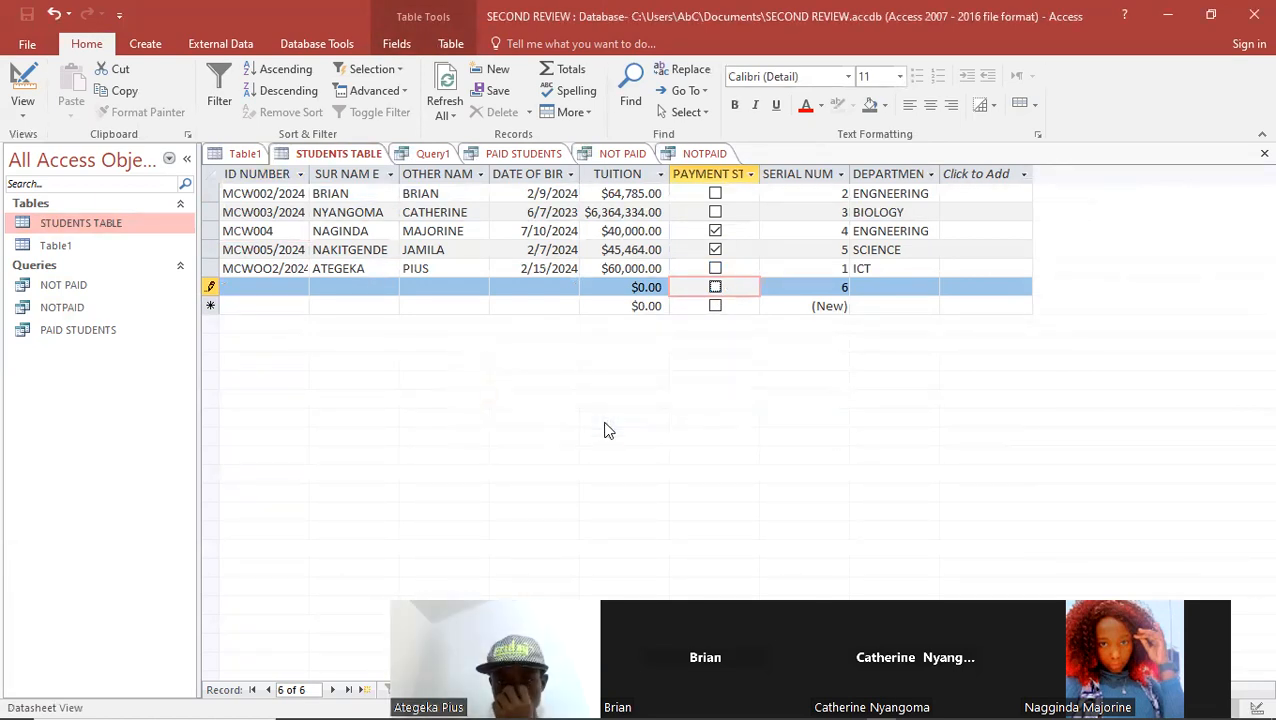
click(718, 280)
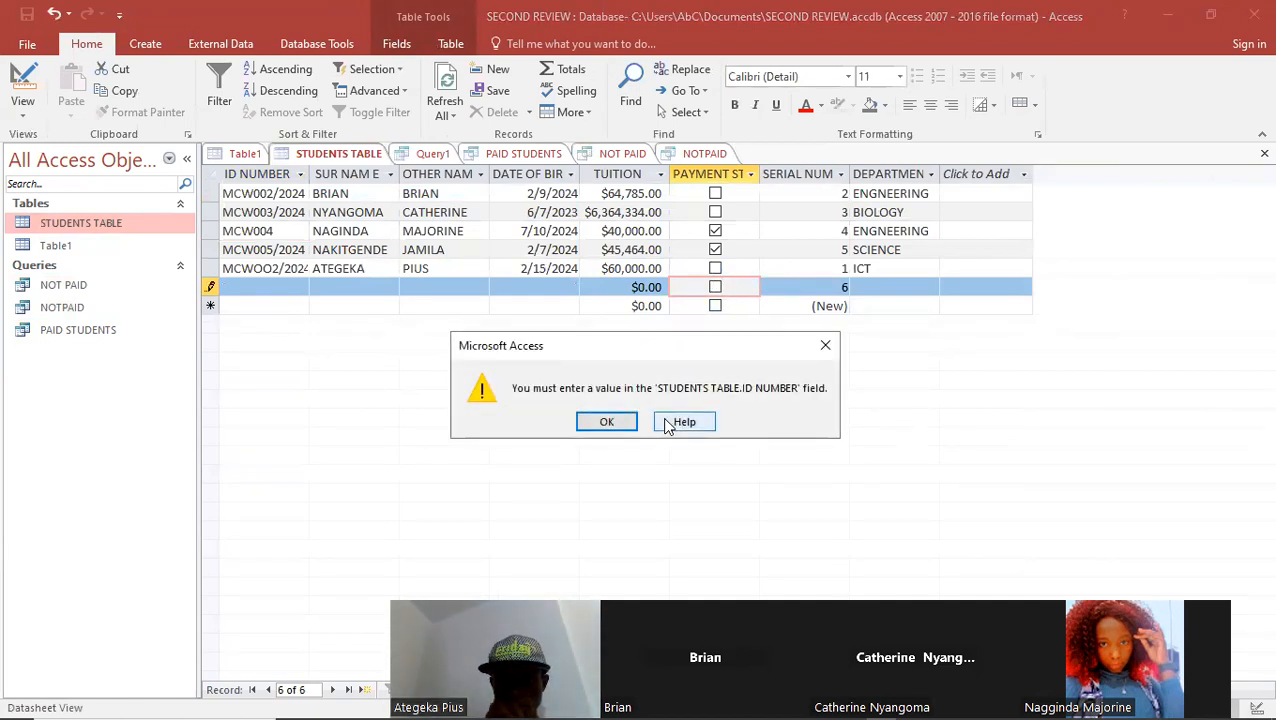
click(629, 459)
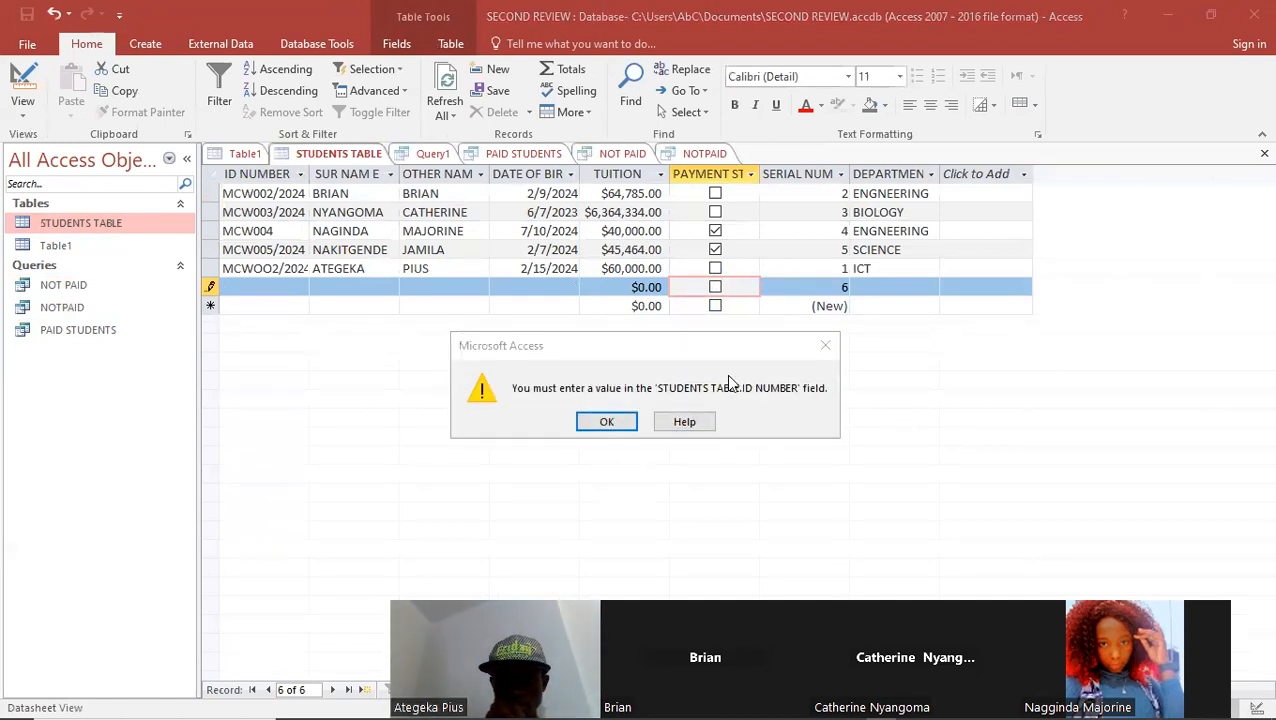
click(826, 347)
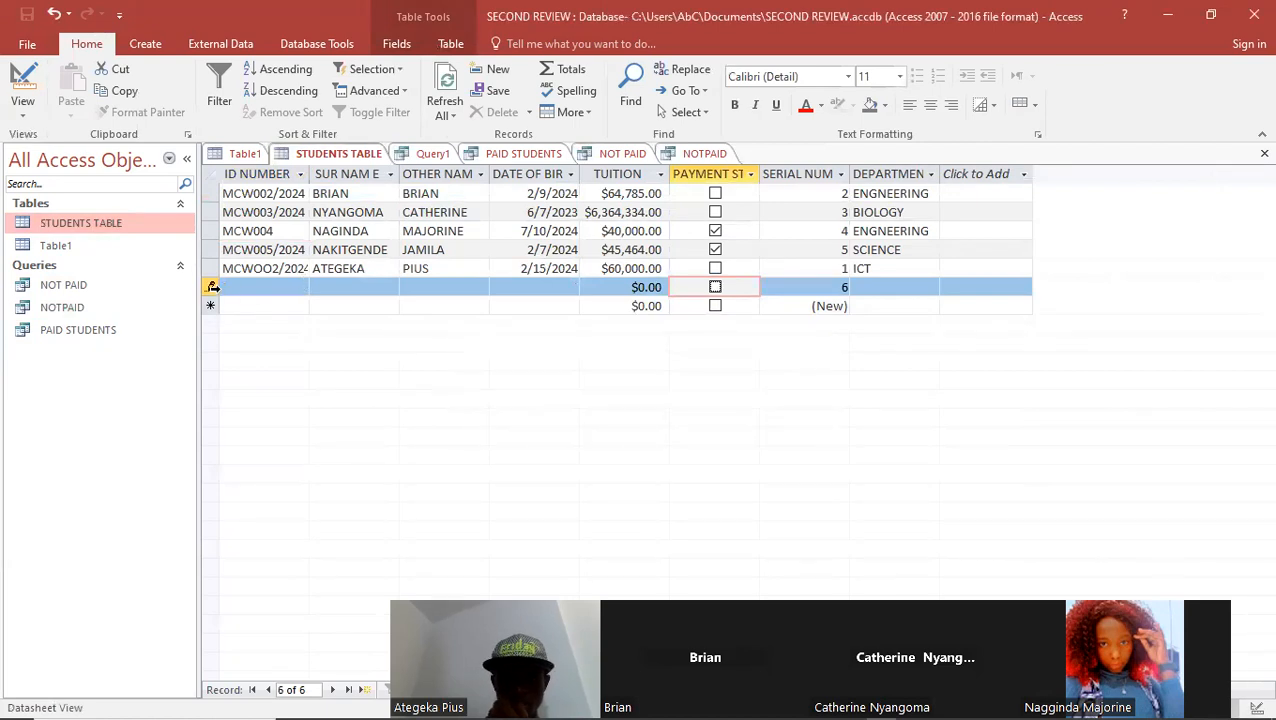
click(211, 287)
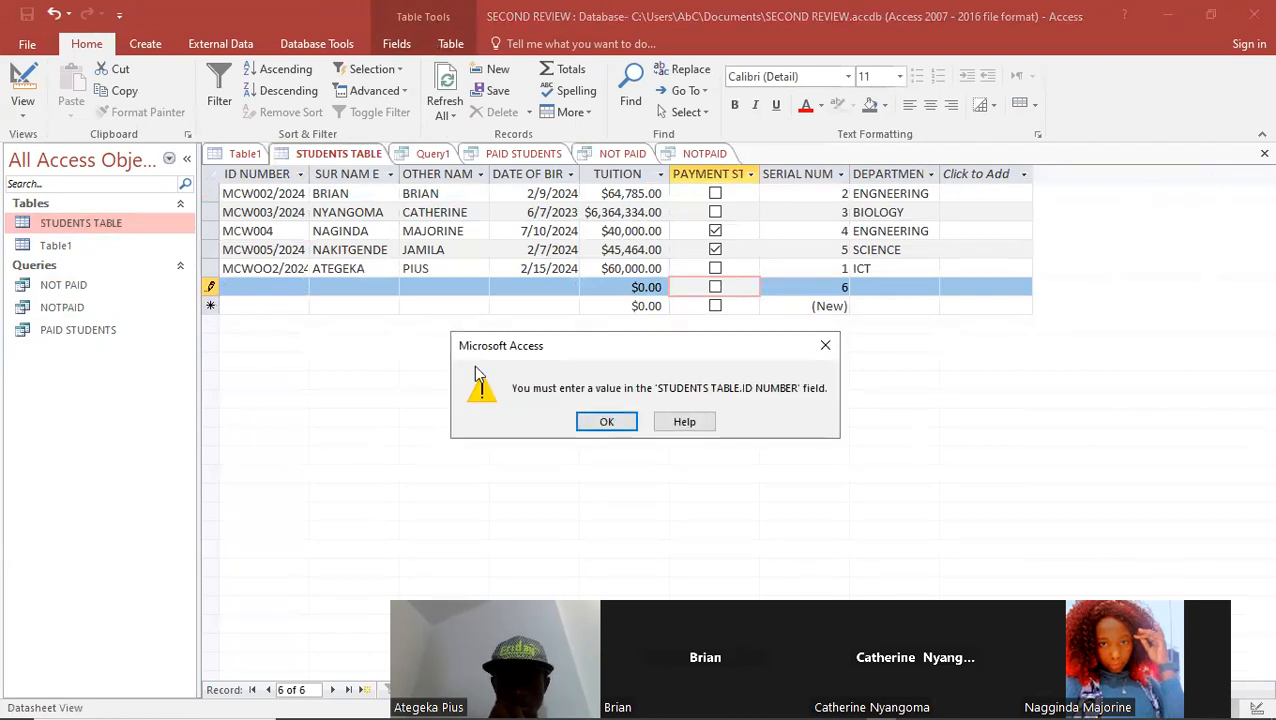
click(604, 421)
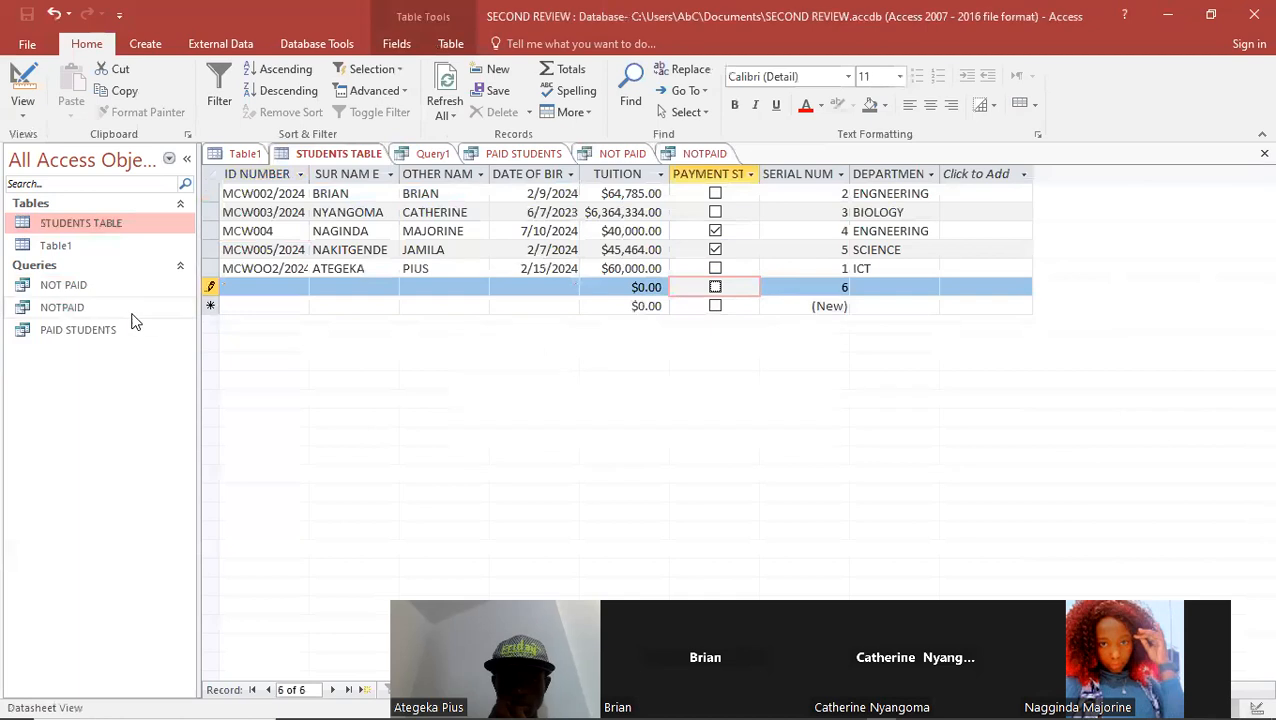
click(208, 287)
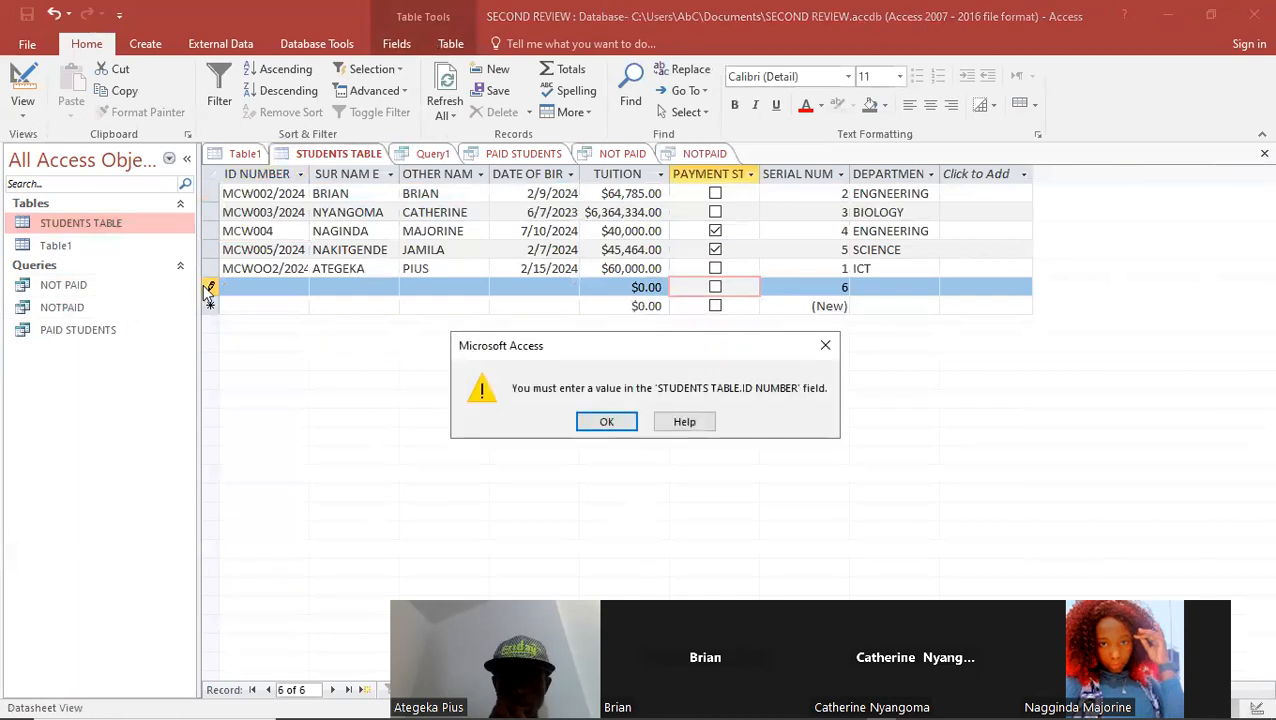
click(600, 421)
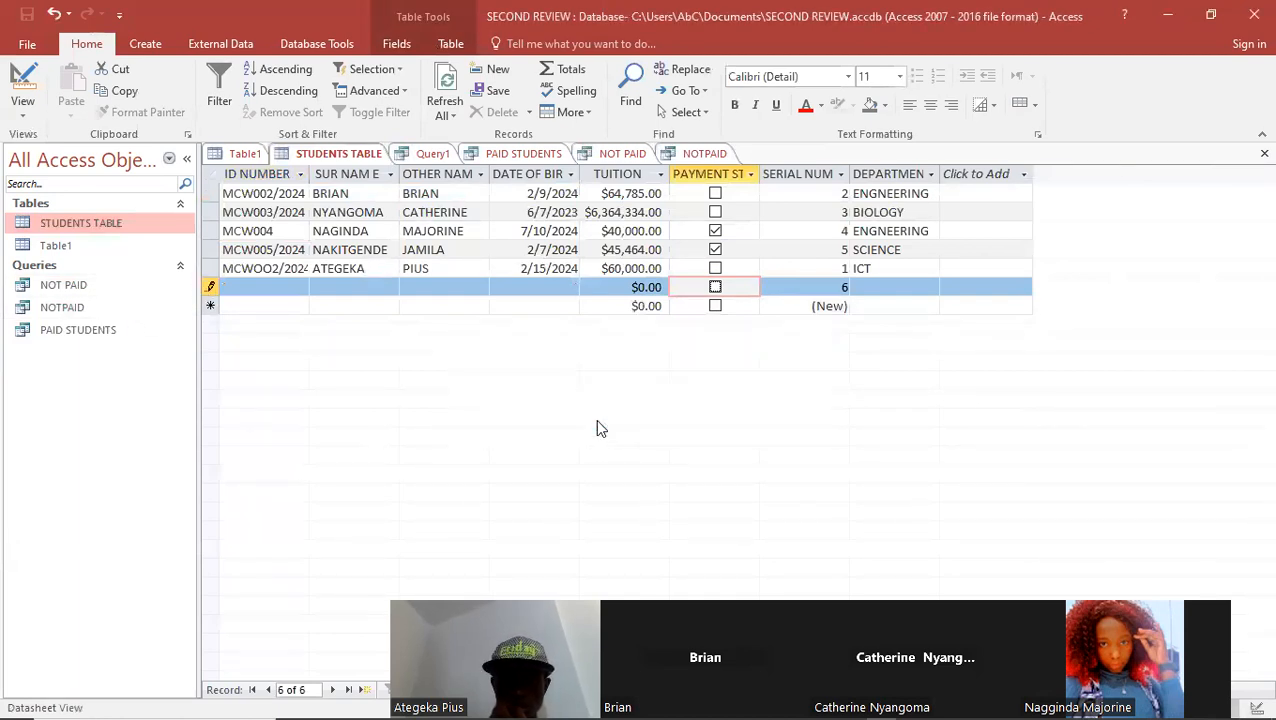
- Open and close the shortcut menus on the new record's ID and PAYMENT STATUS cells without choosing anything
right_click(265, 287)
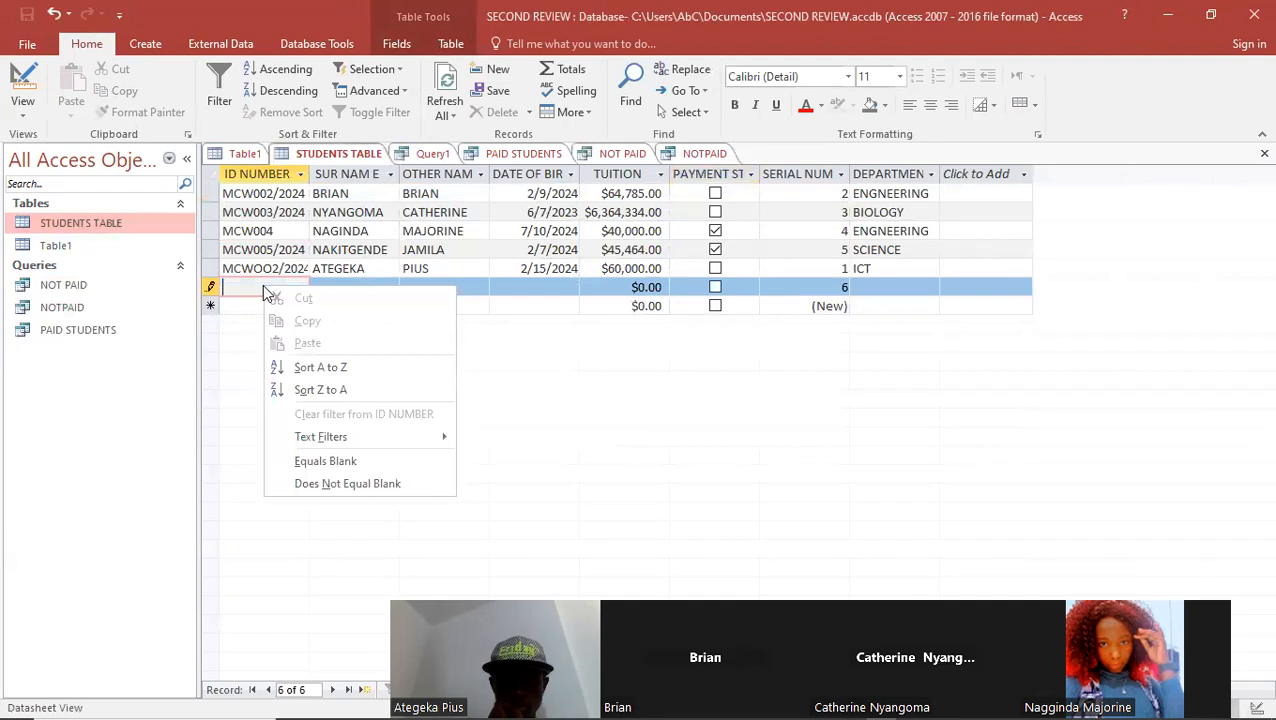
click(744, 296)
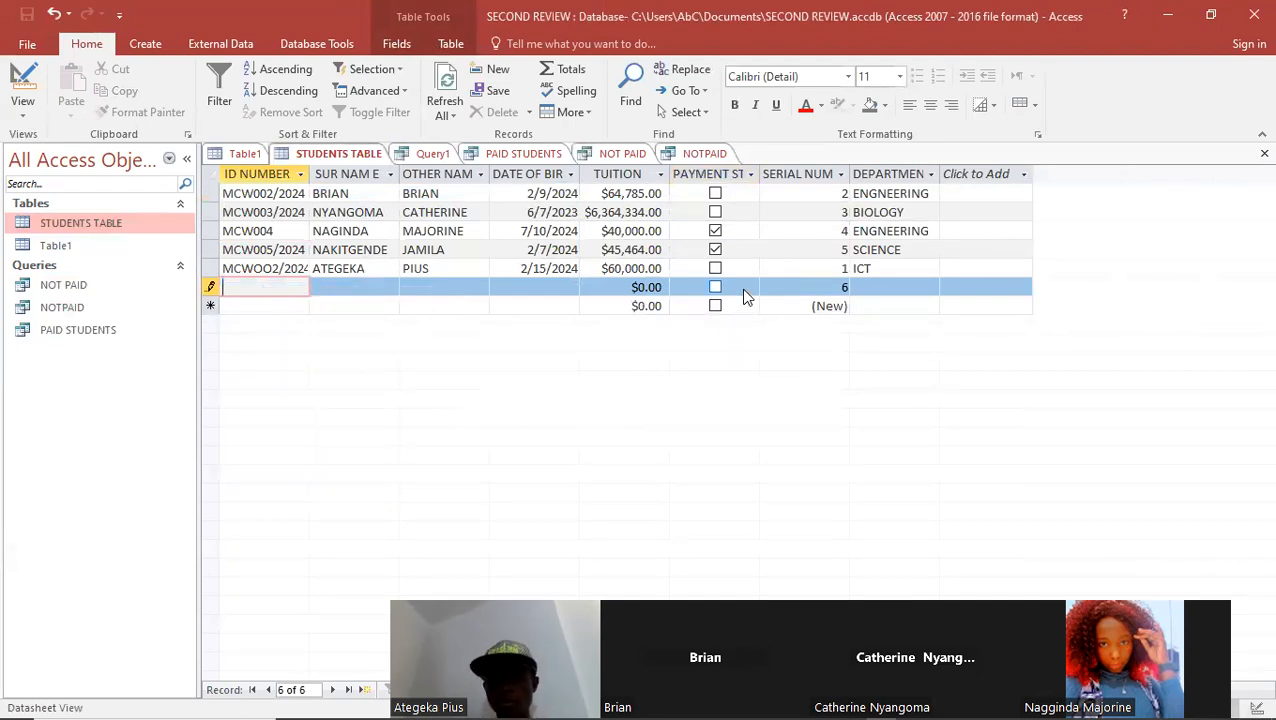
right_click(738, 296)
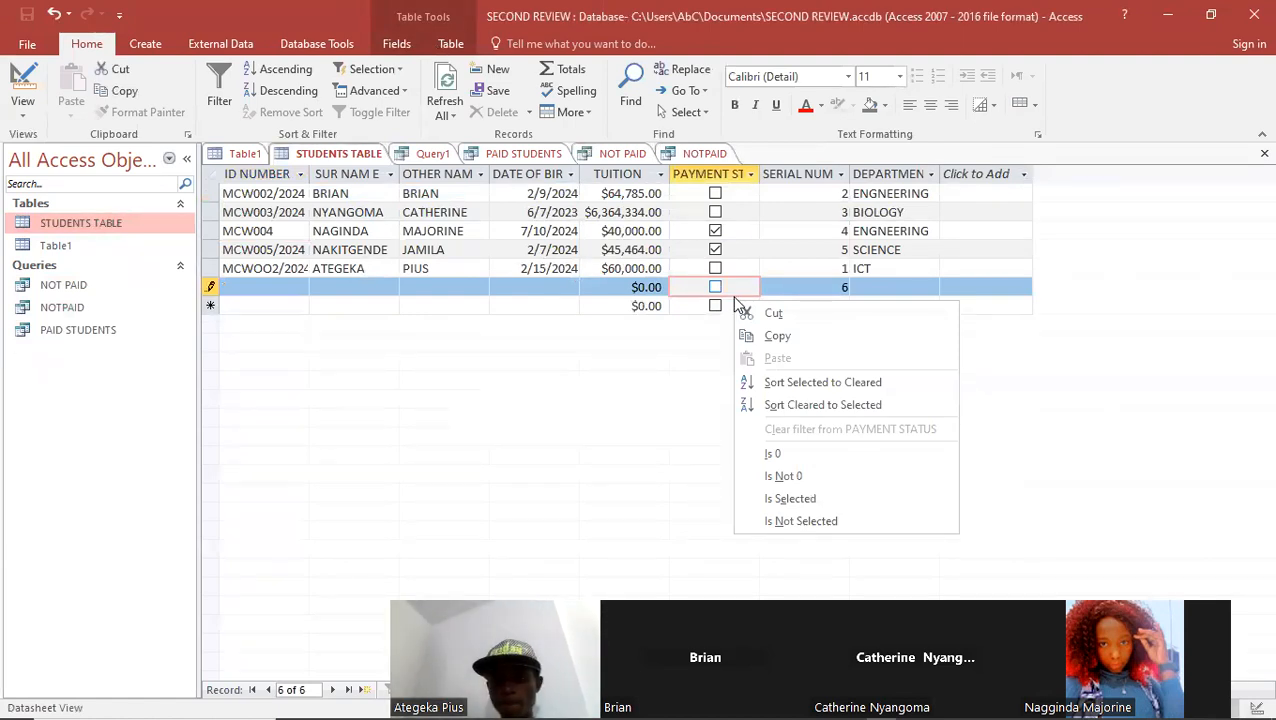
click(530, 285)
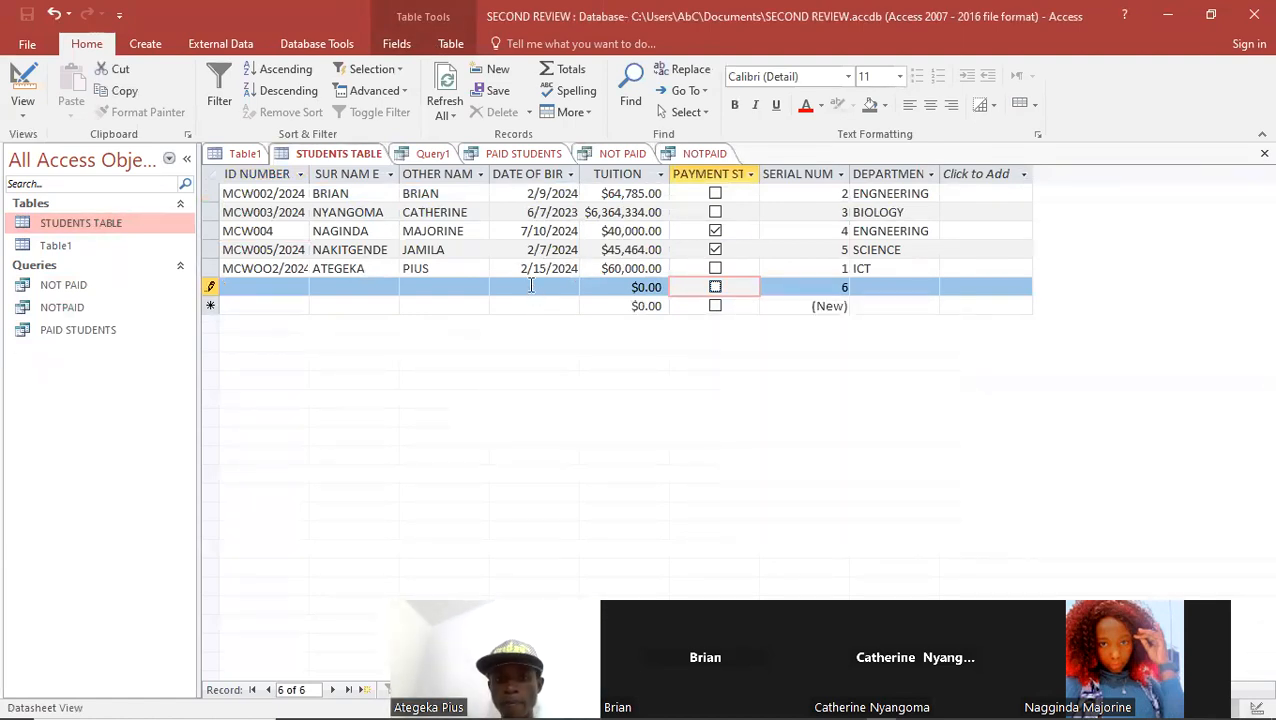
- Fill in the sixth record's ID NUMBER and SUR NAME, then toggle payment for serial numbers 5 and 4
click(300, 288)
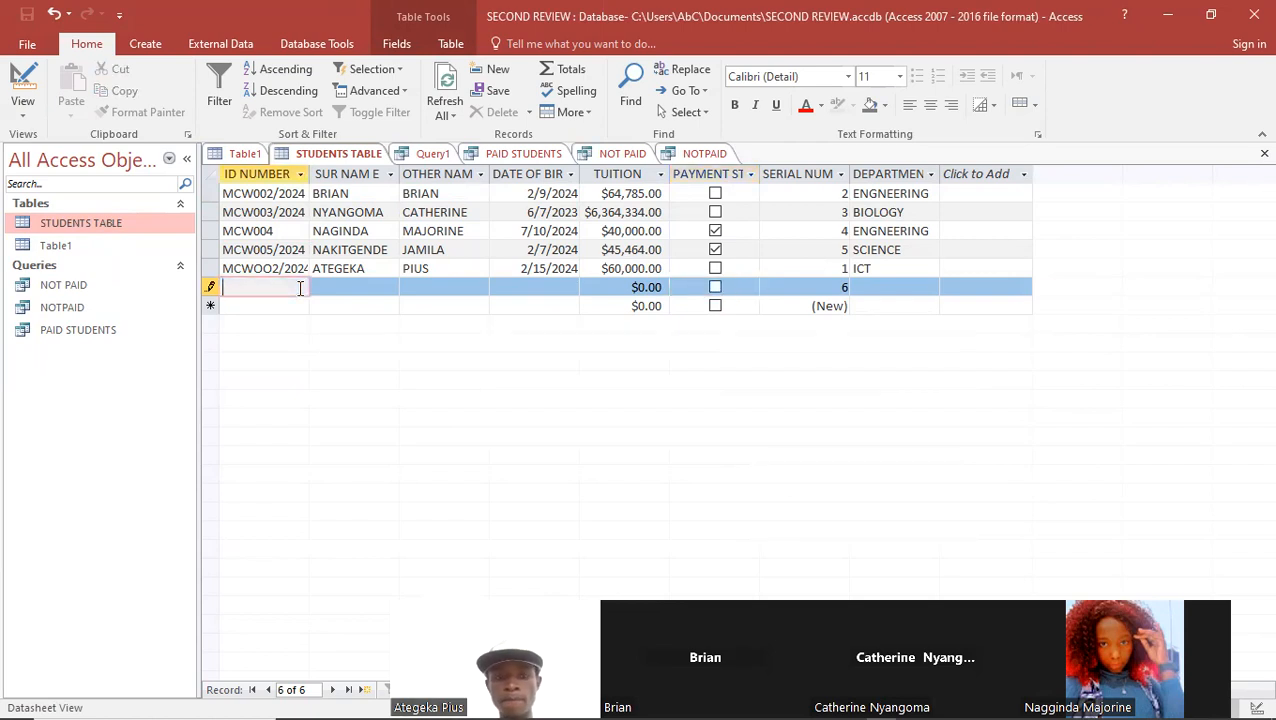
click(337, 288)
text(KJ)
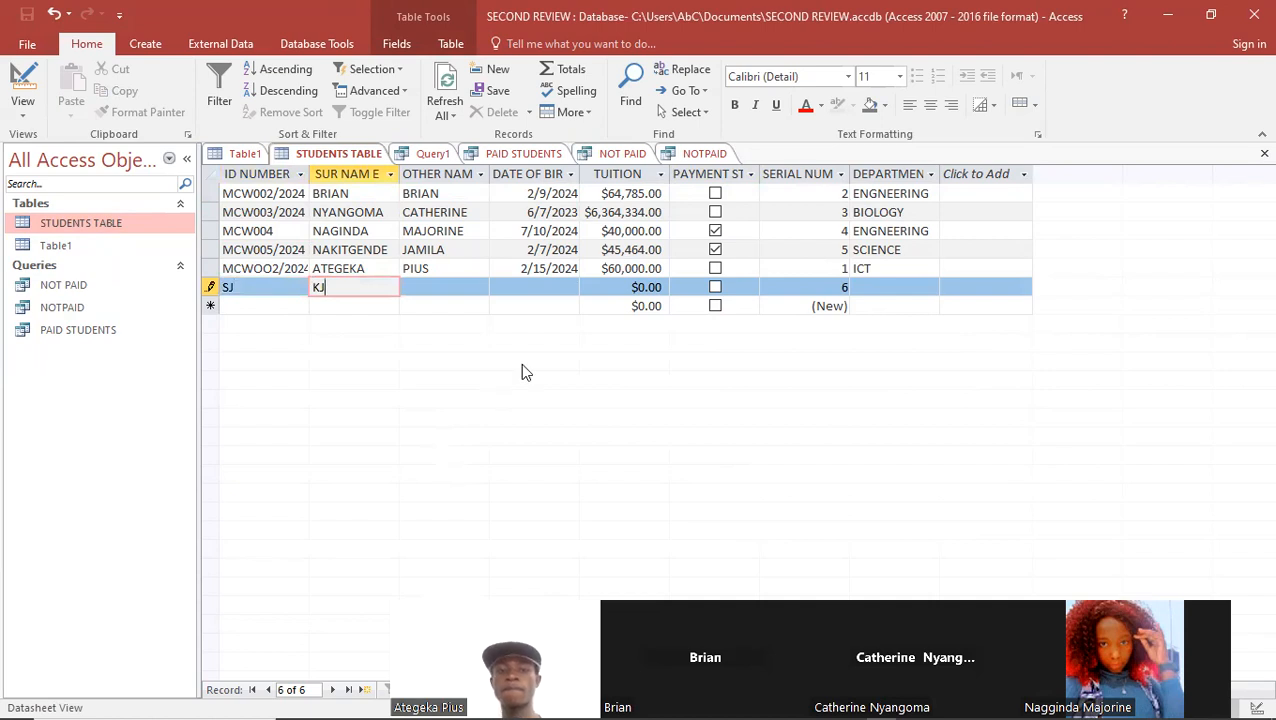
click(659, 268)
click(716, 250)
click(715, 231)
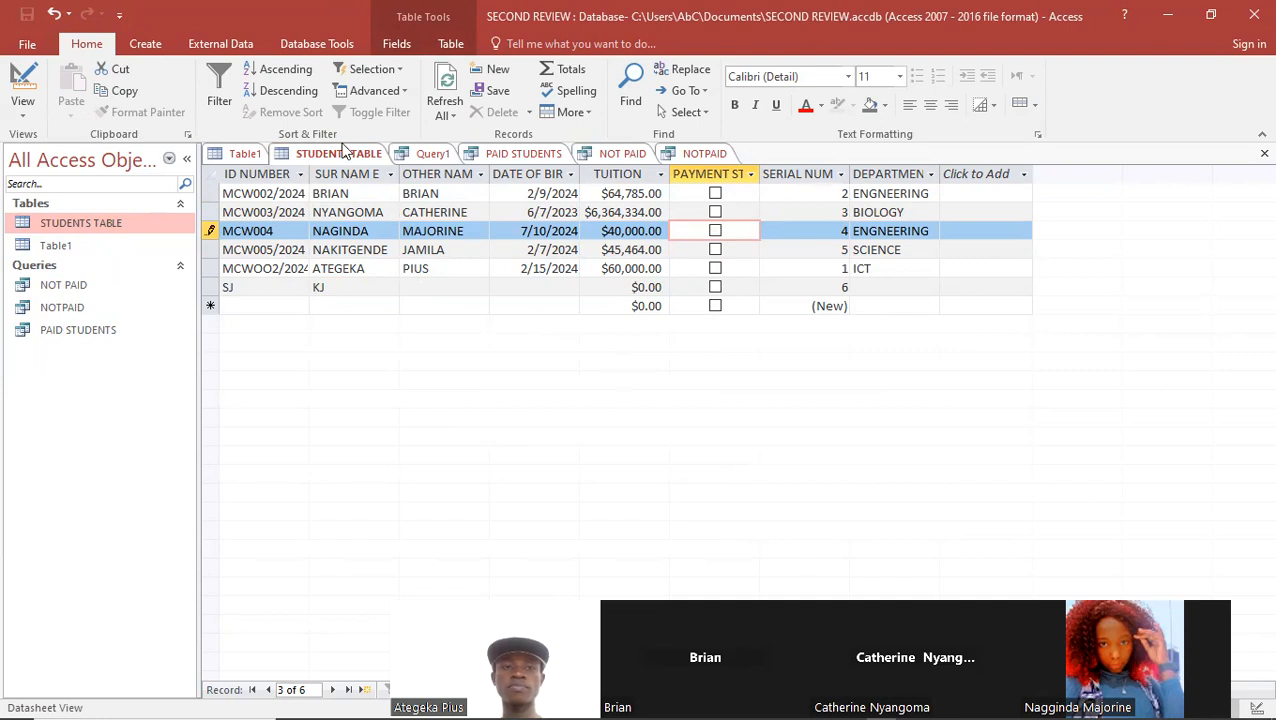
- Refresh PAID STUDENTS, then Refresh All on NOT PAID so it lists serials 1, 2, 3, 5 and 6
click(430, 154)
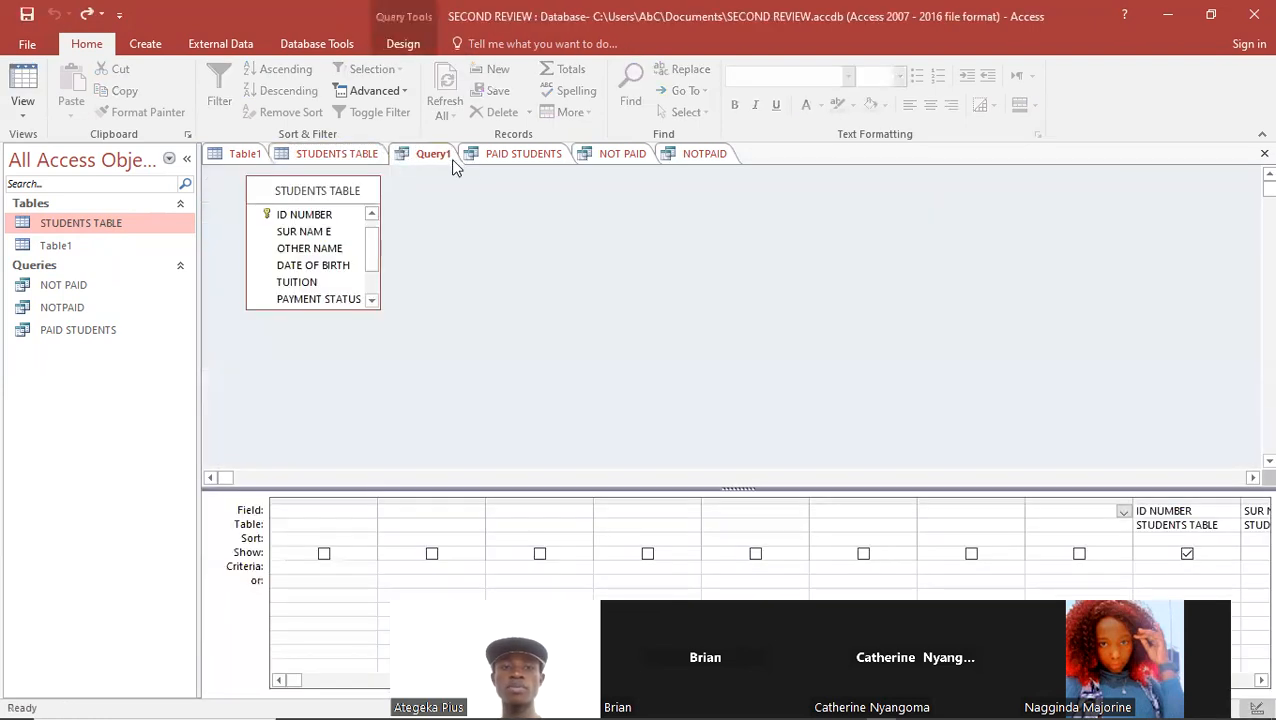
click(504, 160)
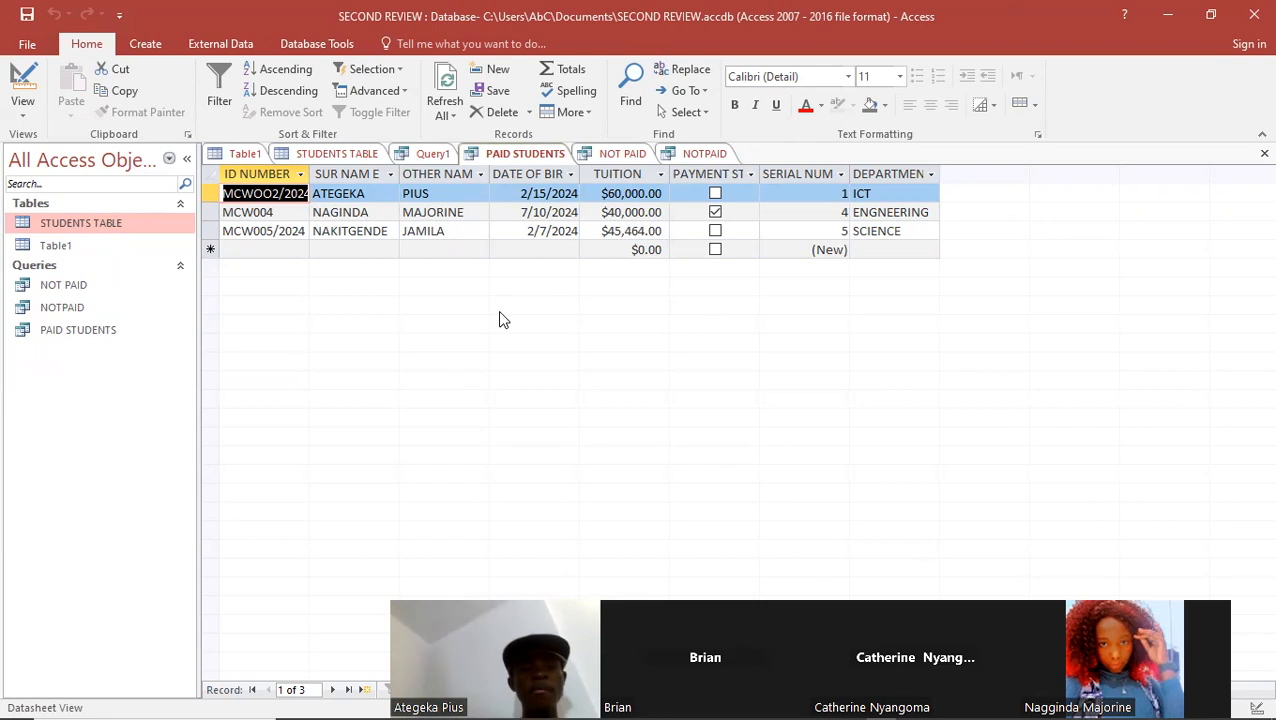
click(446, 86)
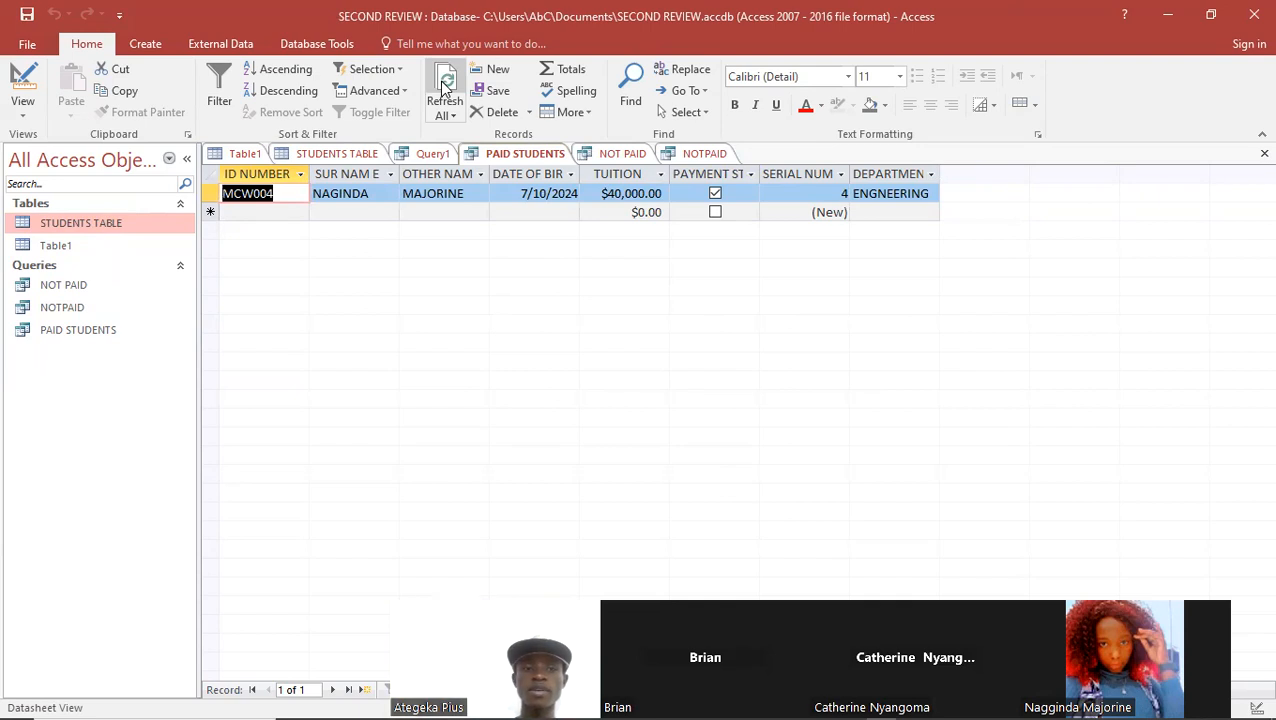
double_click(66, 290)
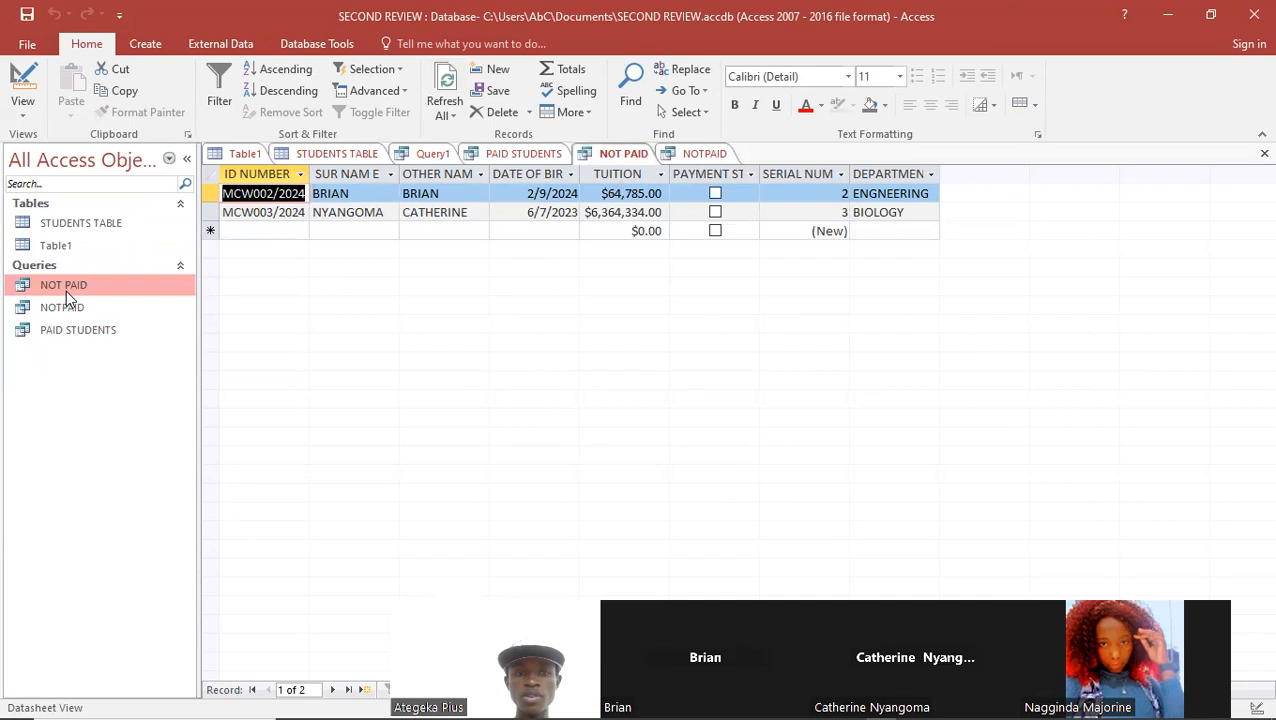
click(447, 105)
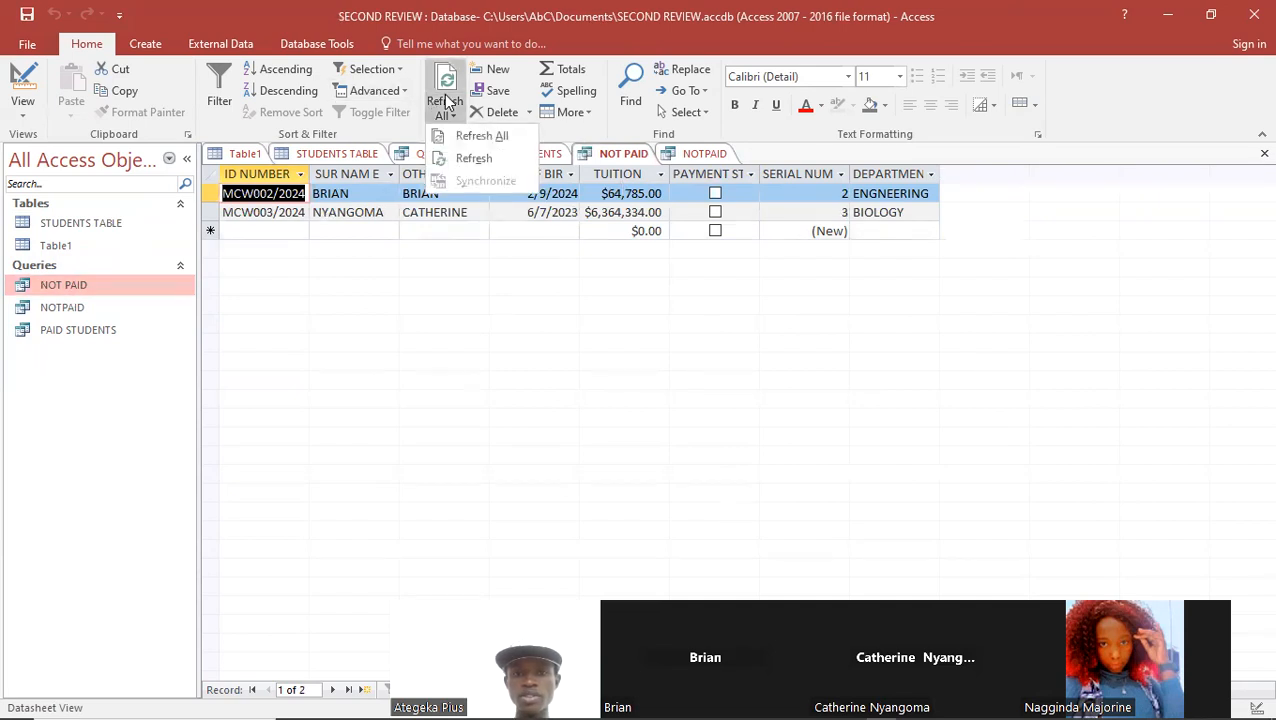
click(470, 135)
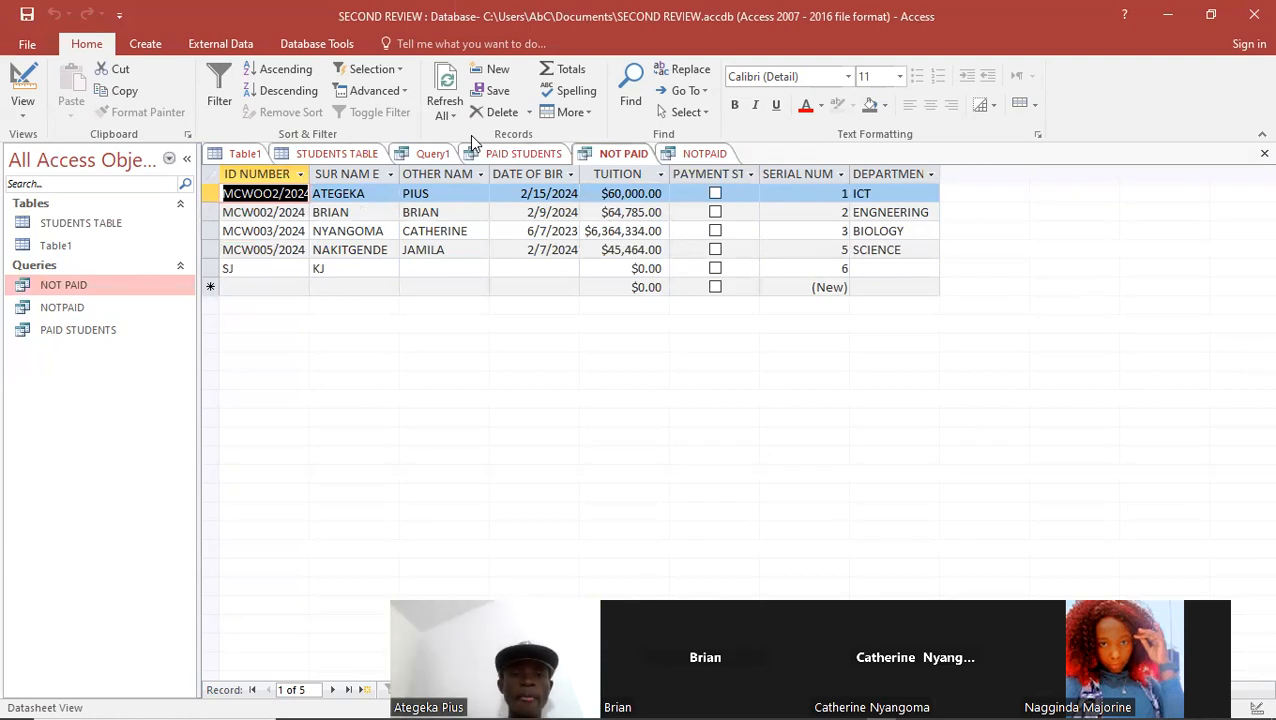
- In STUDENTS TABLE, tick PAYMENT STATUS for serials 1, 5, 4, 3 and 2
click(325, 153)
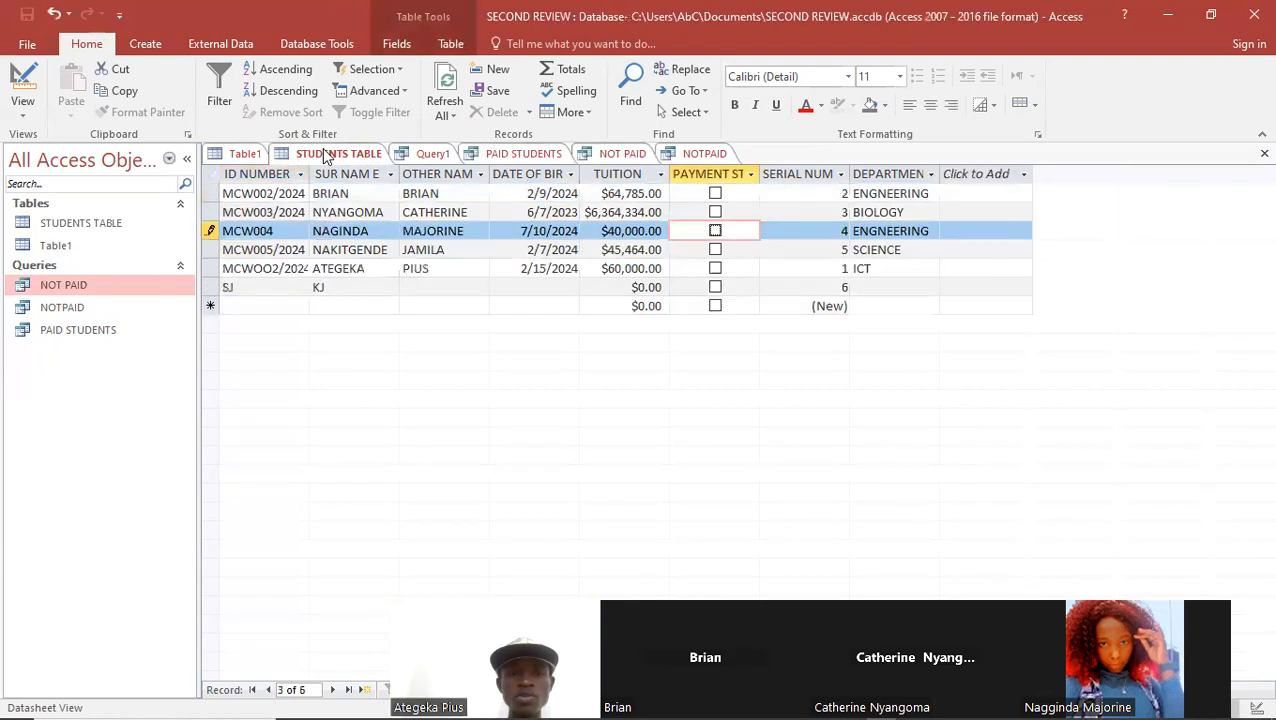
click(718, 268)
click(716, 268)
click(717, 258)
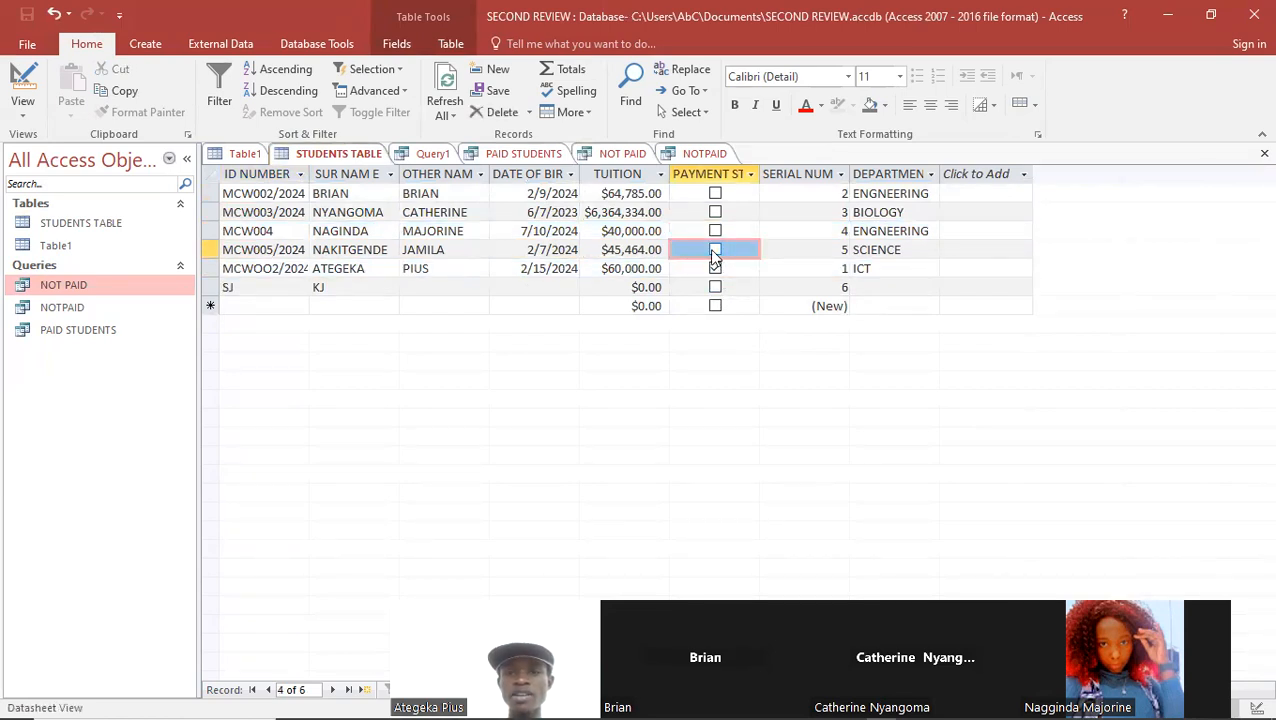
click(715, 250)
click(716, 231)
click(716, 231)
click(716, 217)
click(715, 212)
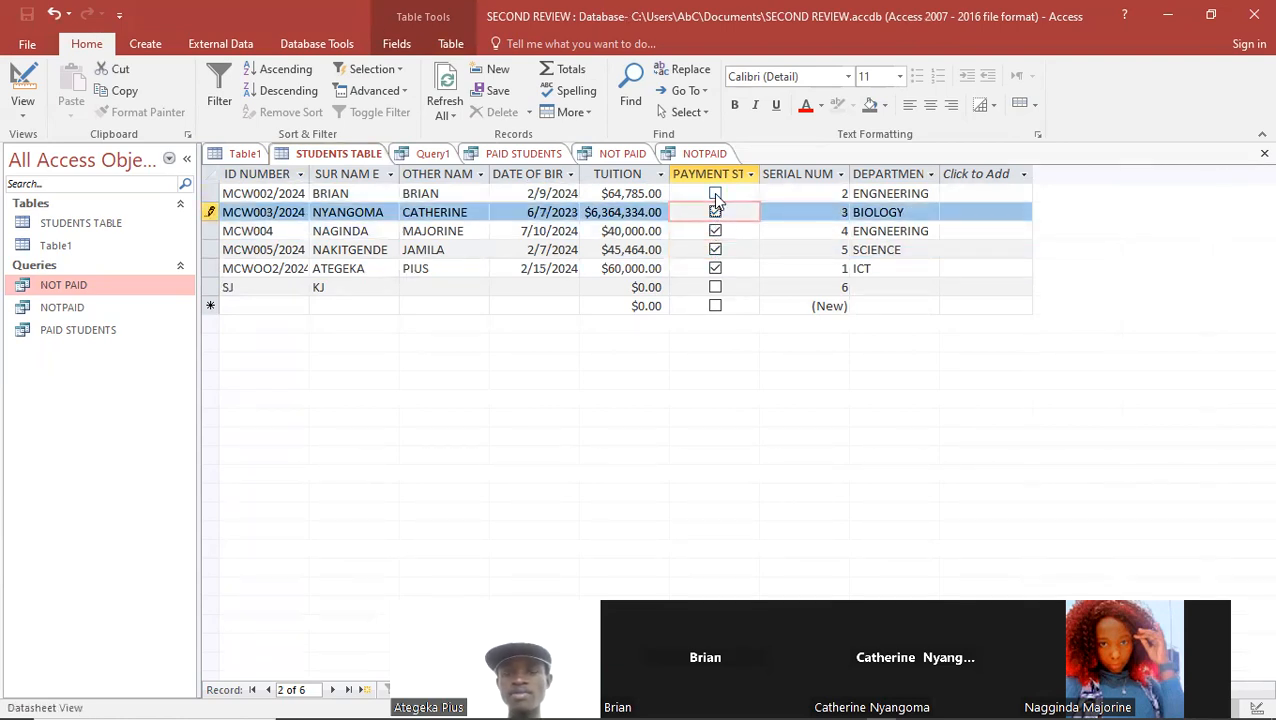
click(716, 194)
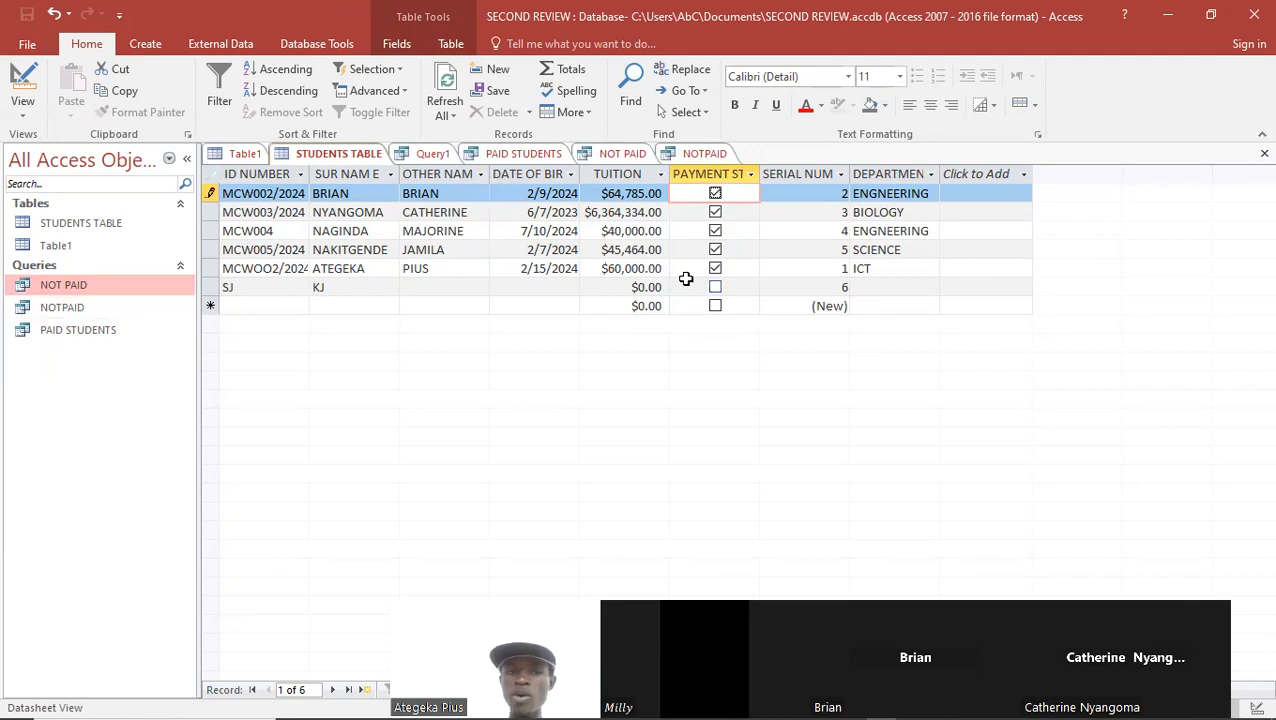
- Open and refresh the NOTPAID query results, then reopen STUDENTS TABLE
click(90, 311)
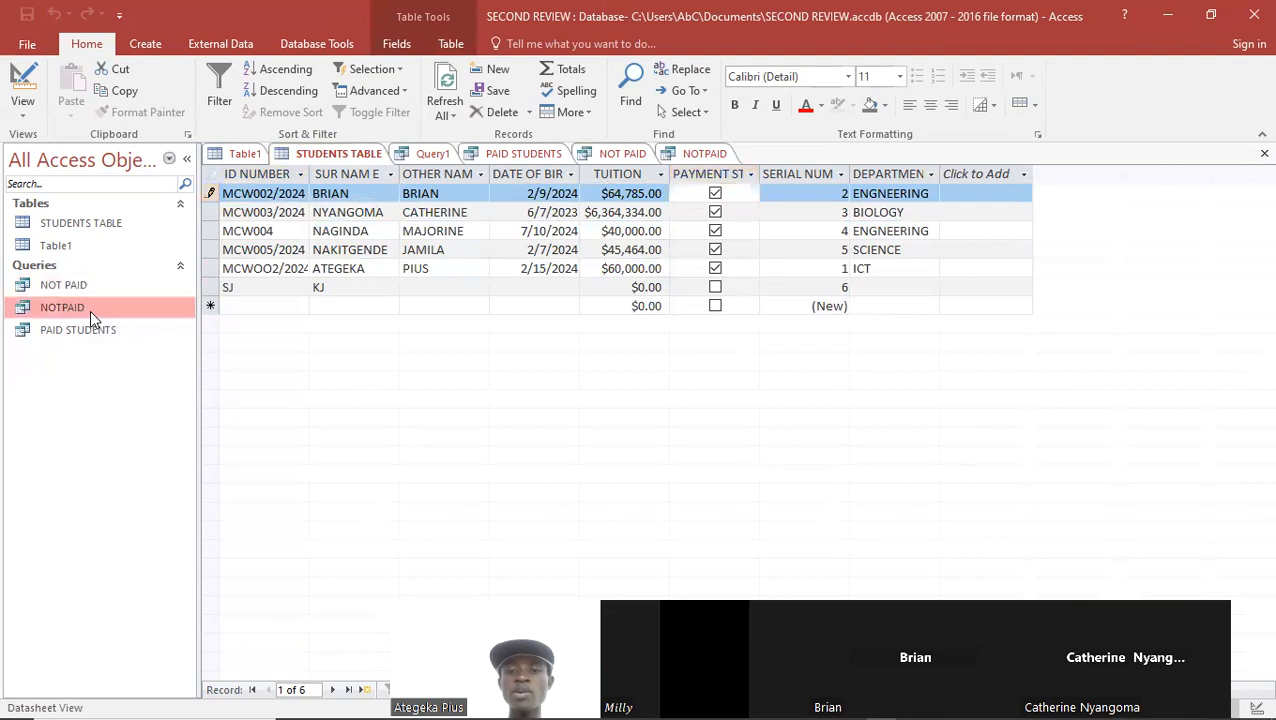
double_click(115, 317)
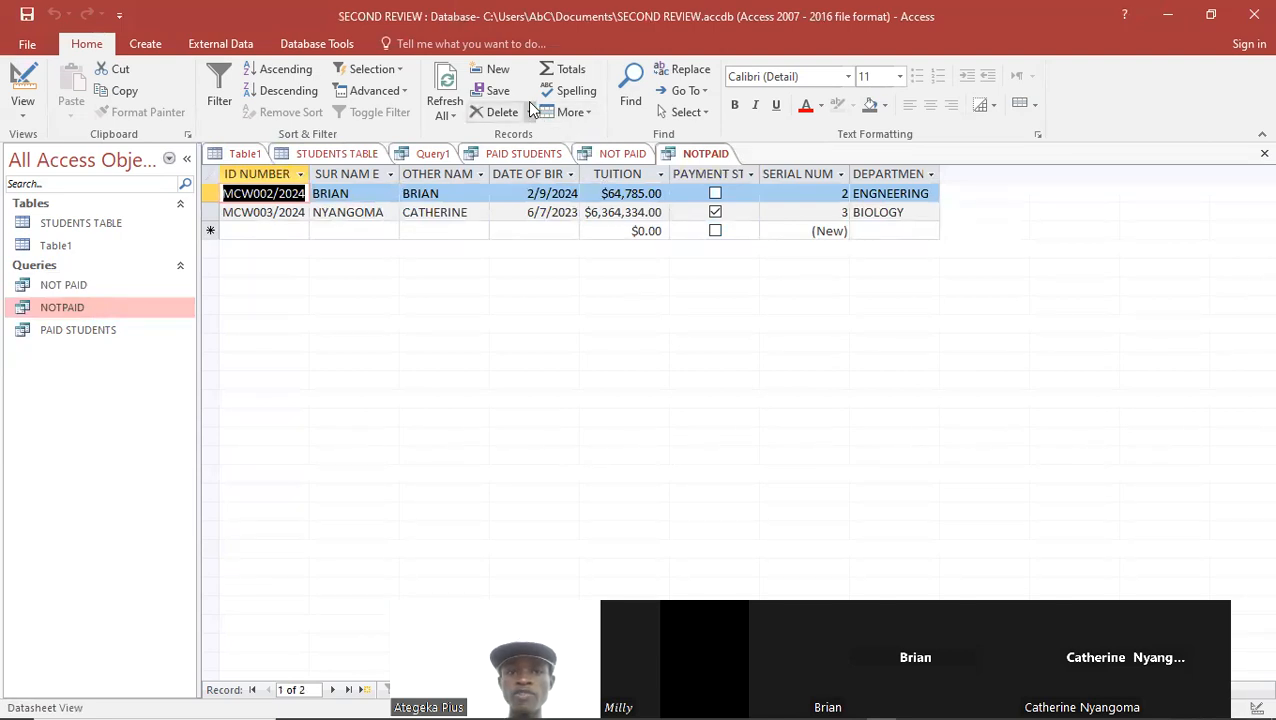
click(443, 82)
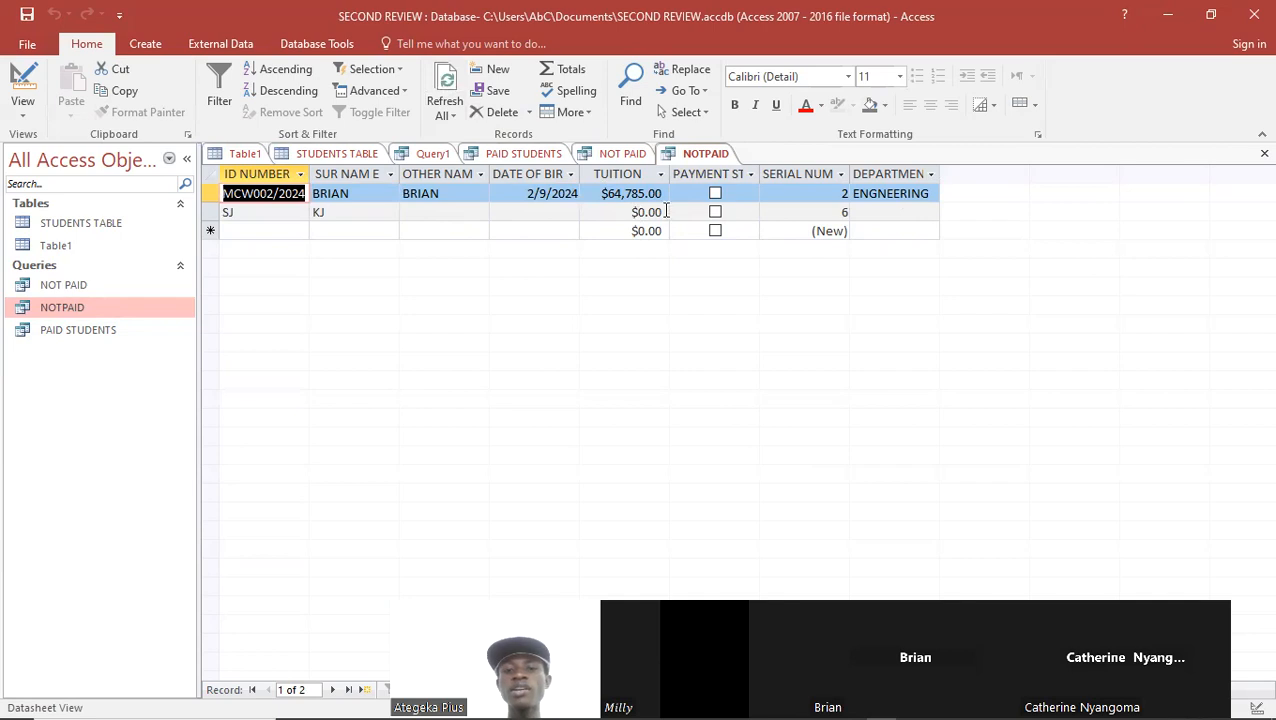
double_click(113, 226)
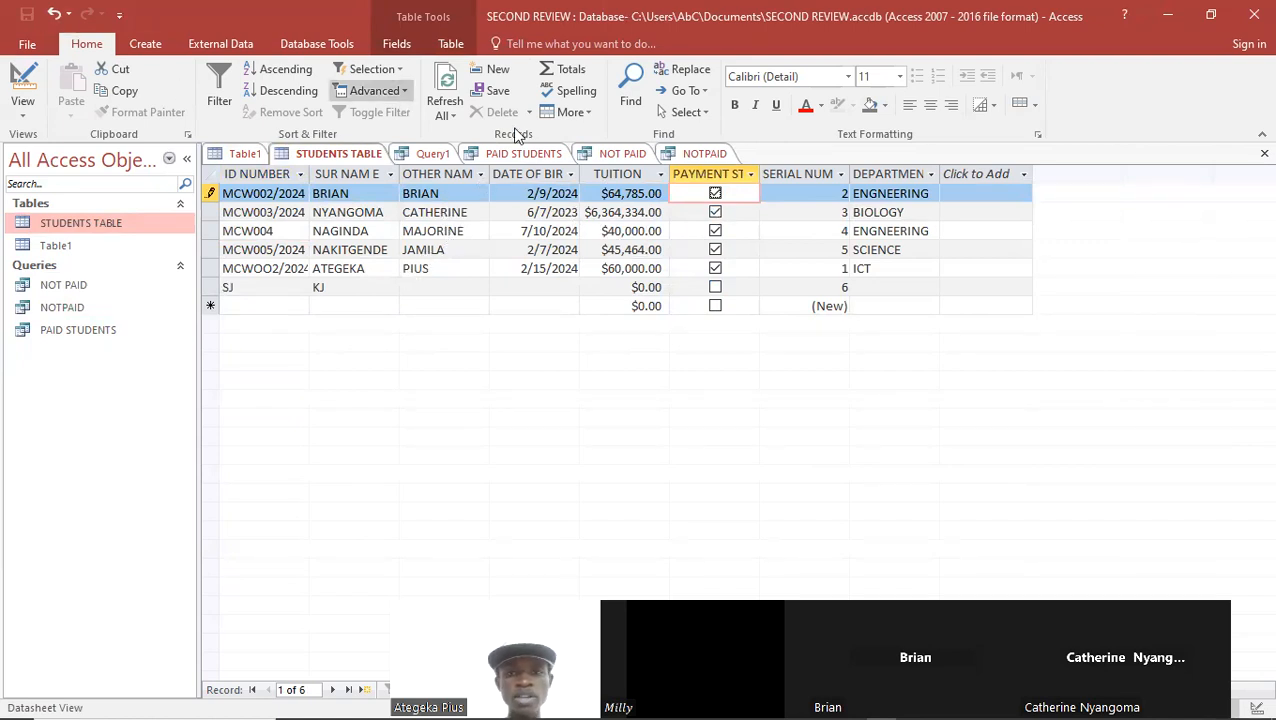
- Save the edited record, check NOT PAID and NOTPAID, and untick serial 2's payment status
click(447, 85)
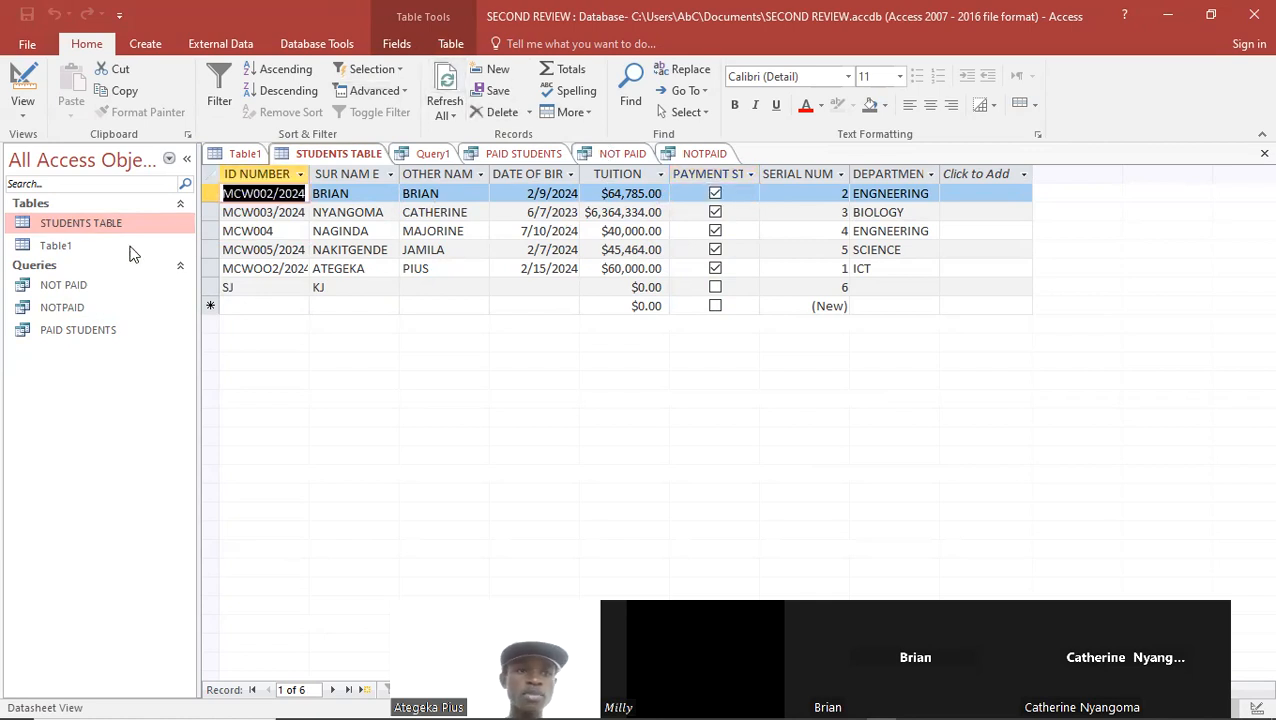
double_click(86, 286)
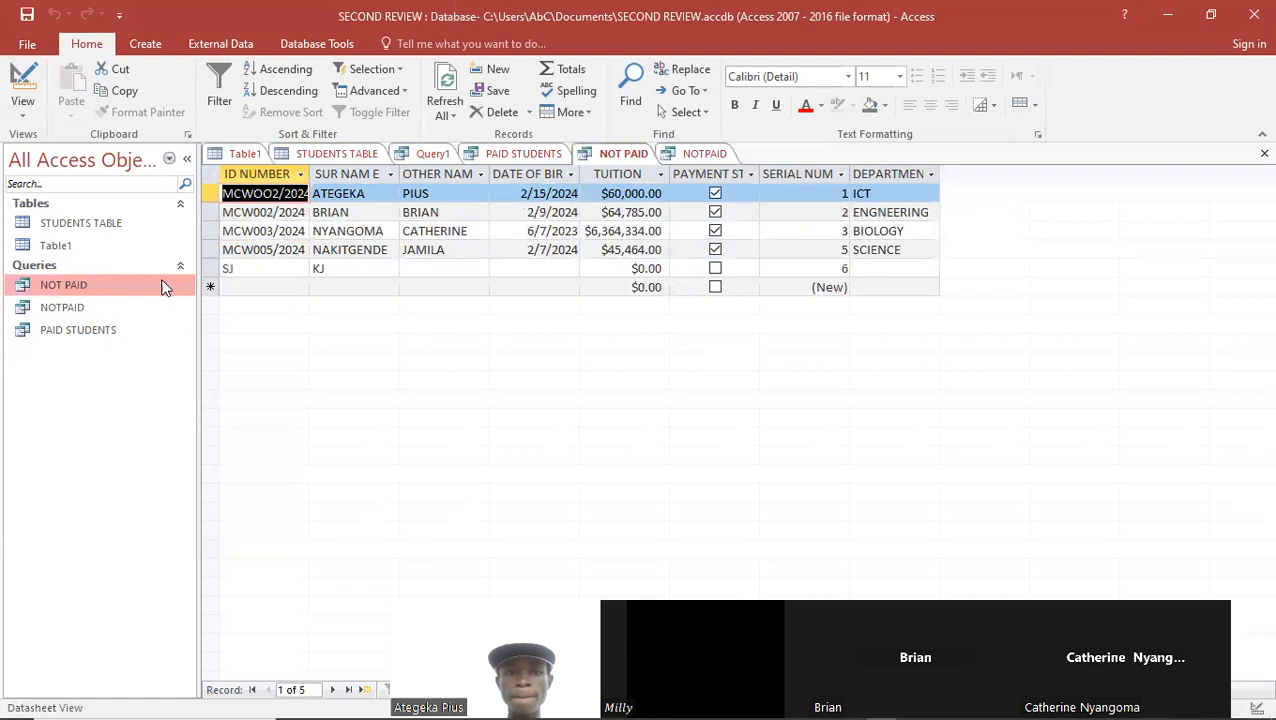
double_click(81, 307)
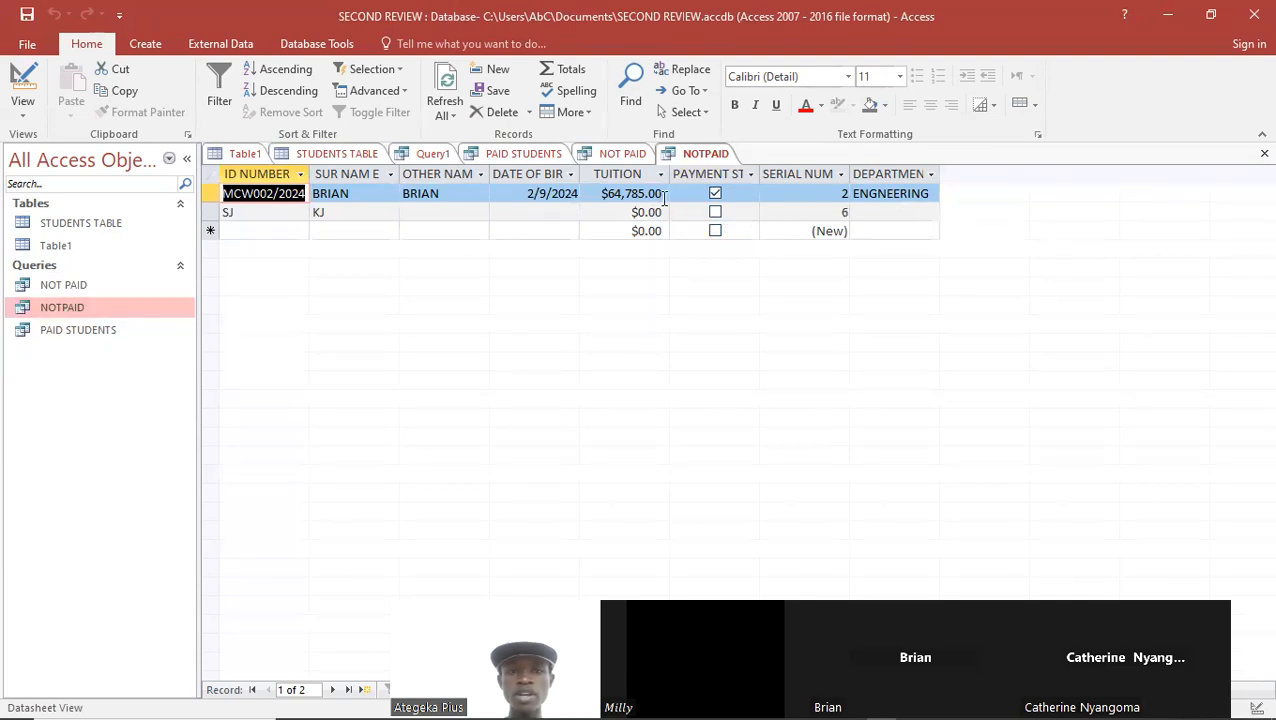
click(714, 196)
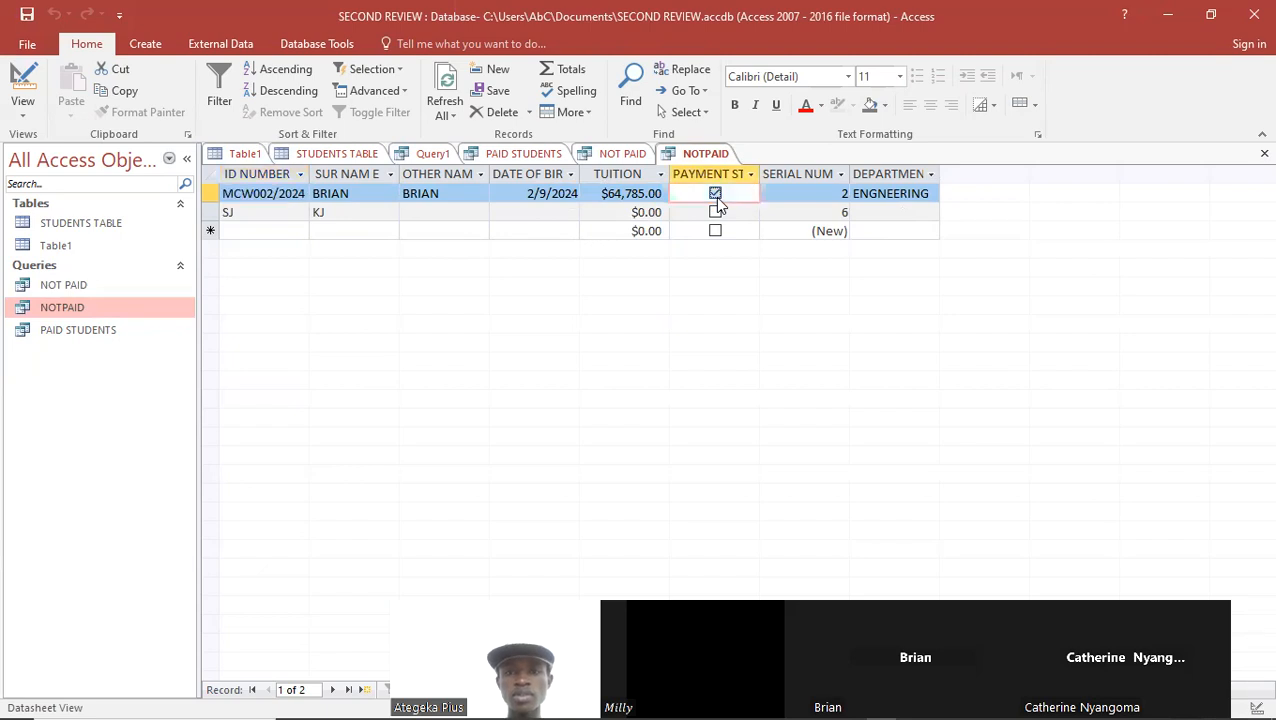
click(445, 85)
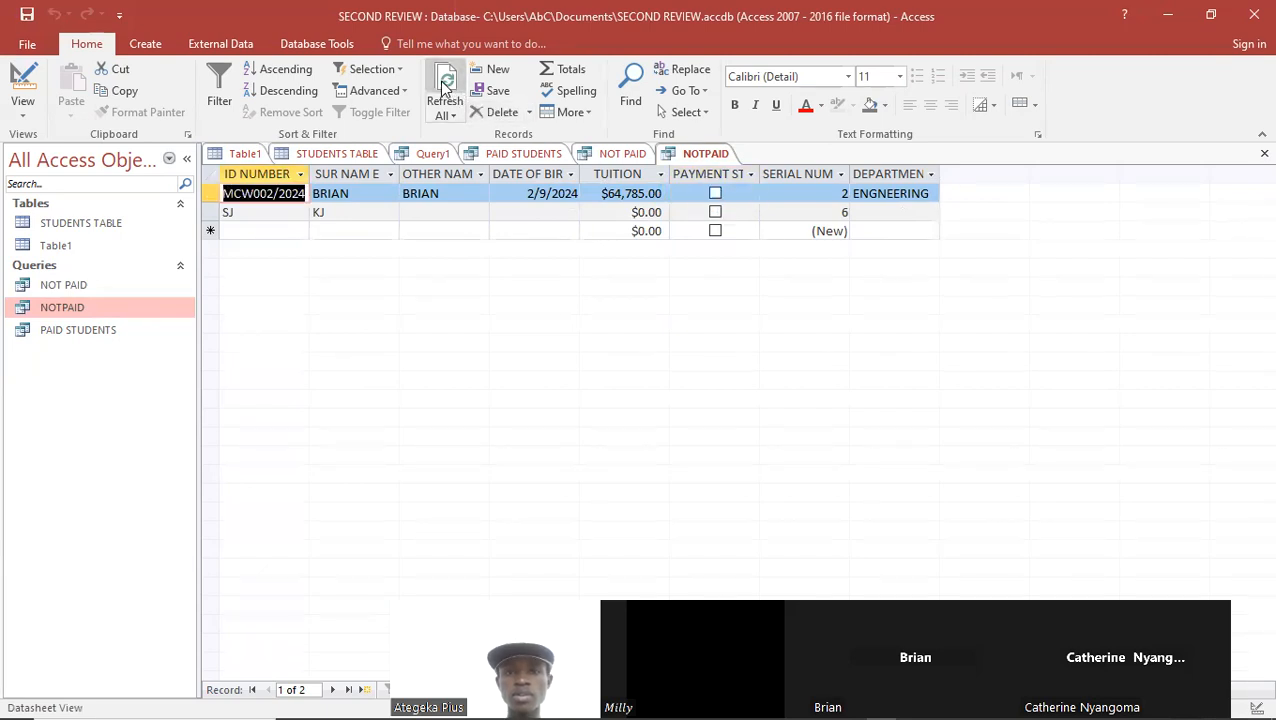
click(445, 88)
click(445, 88)
click(445, 88)
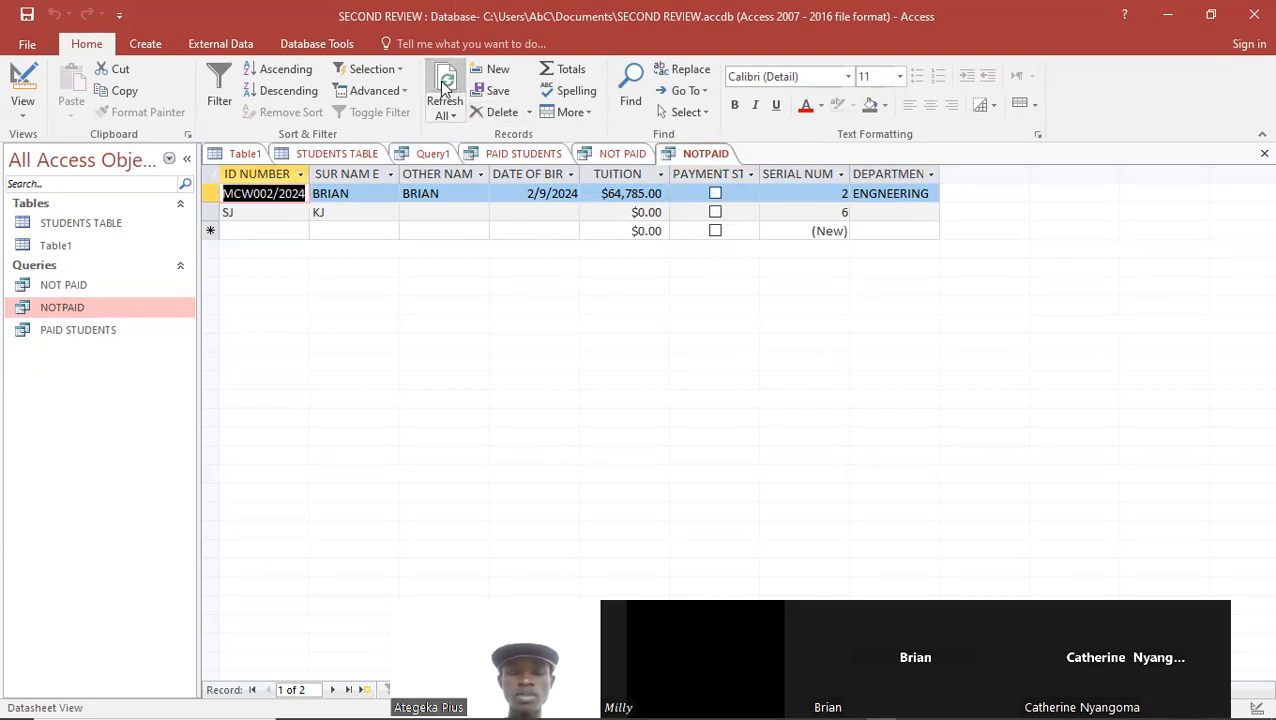
- Re-tick serial 2 as paid, refresh PAID STUDENTS, then reopen STUDENTS TABLE
double_click(122, 224)
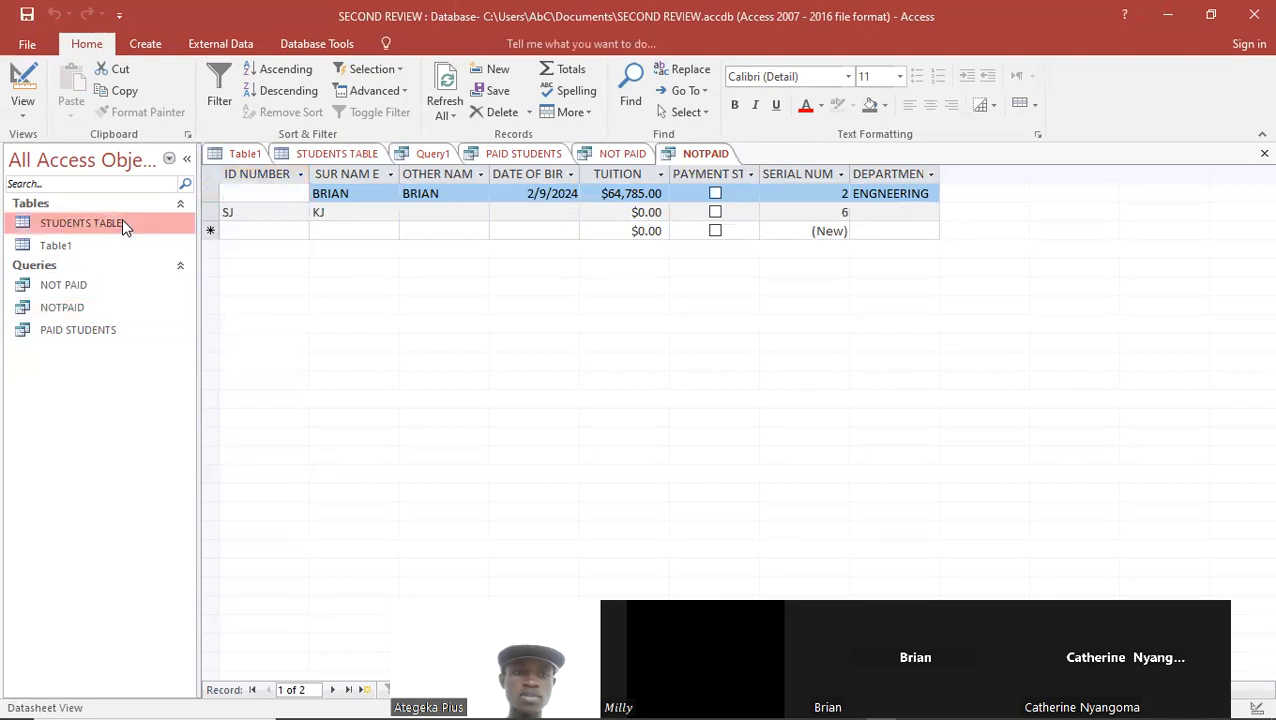
click(716, 196)
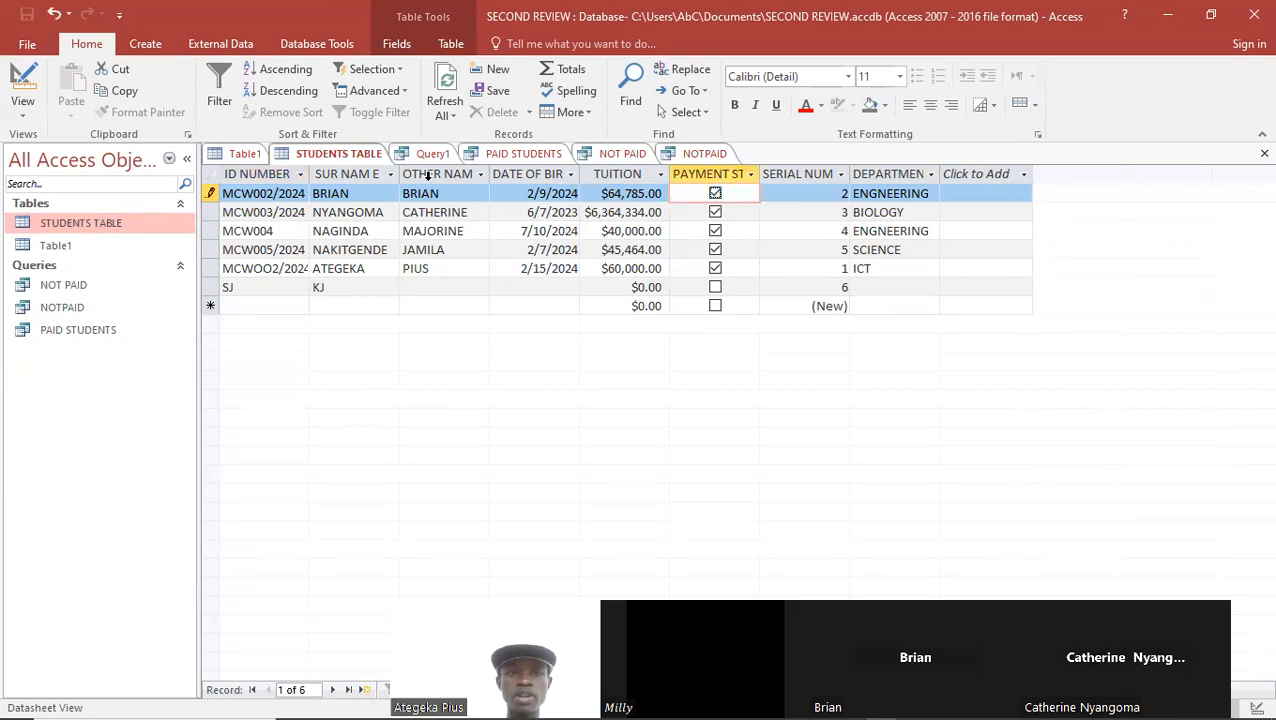
click(518, 154)
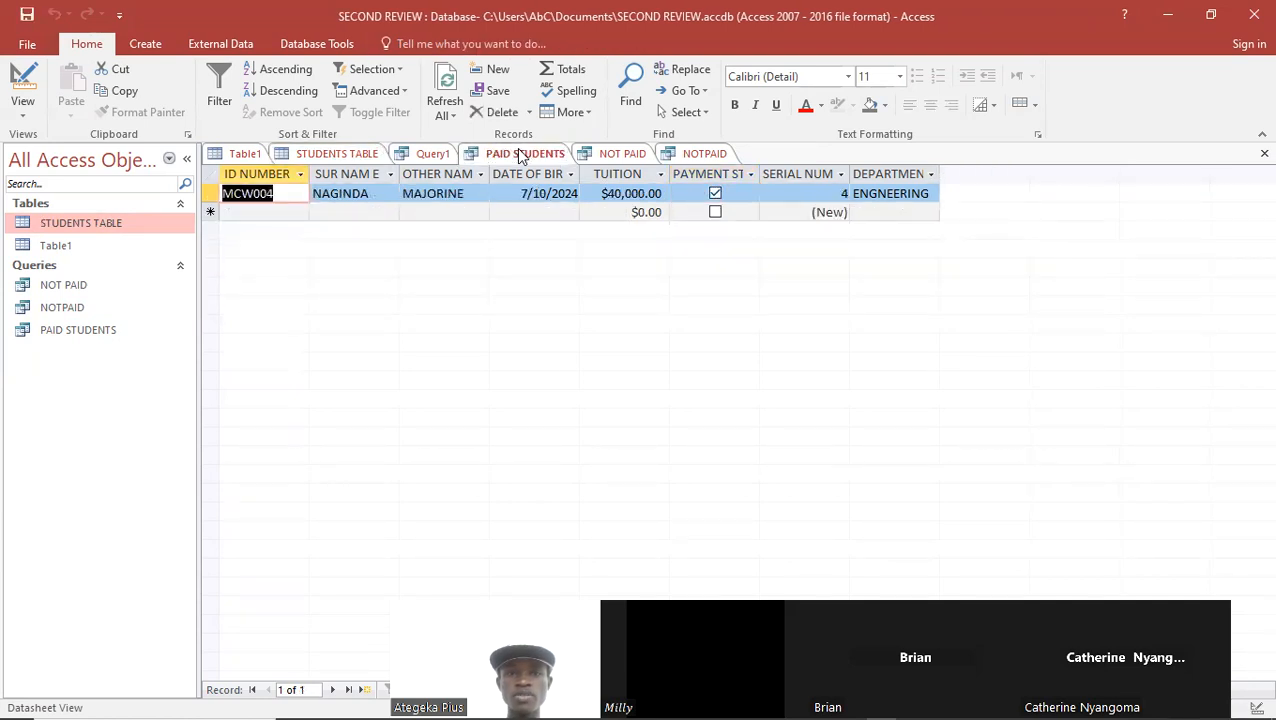
click(446, 86)
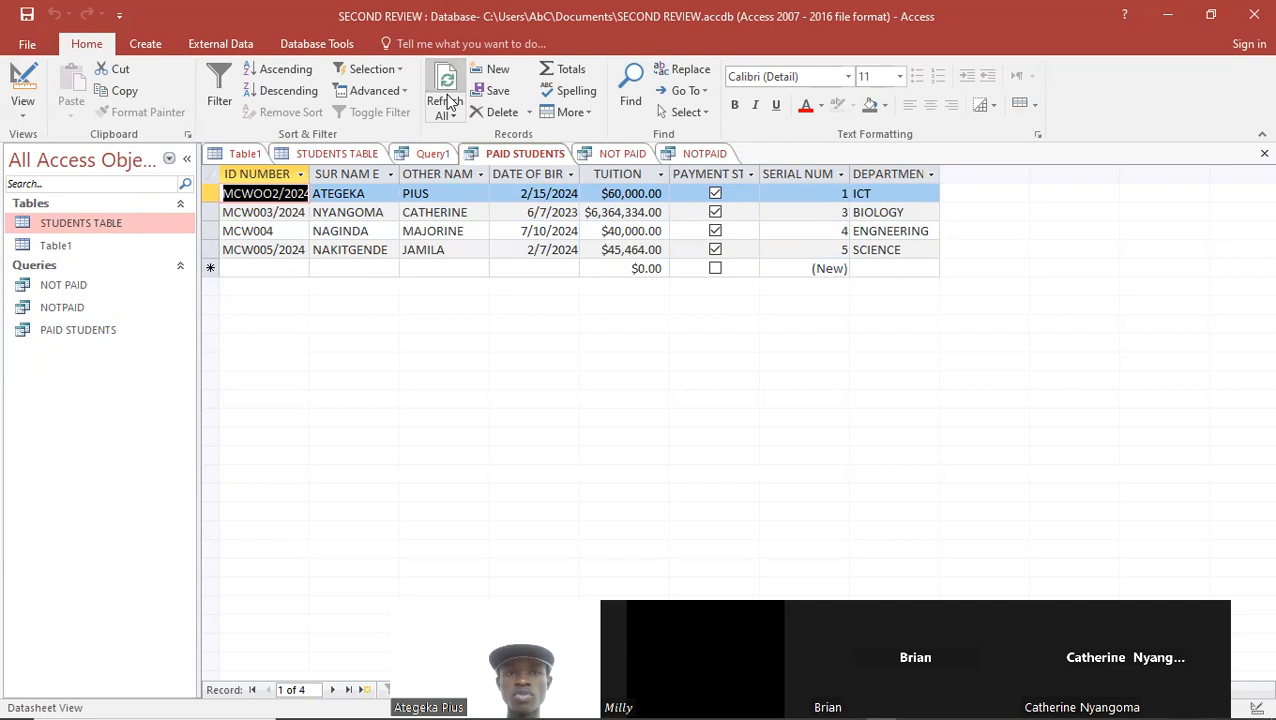
click(453, 117)
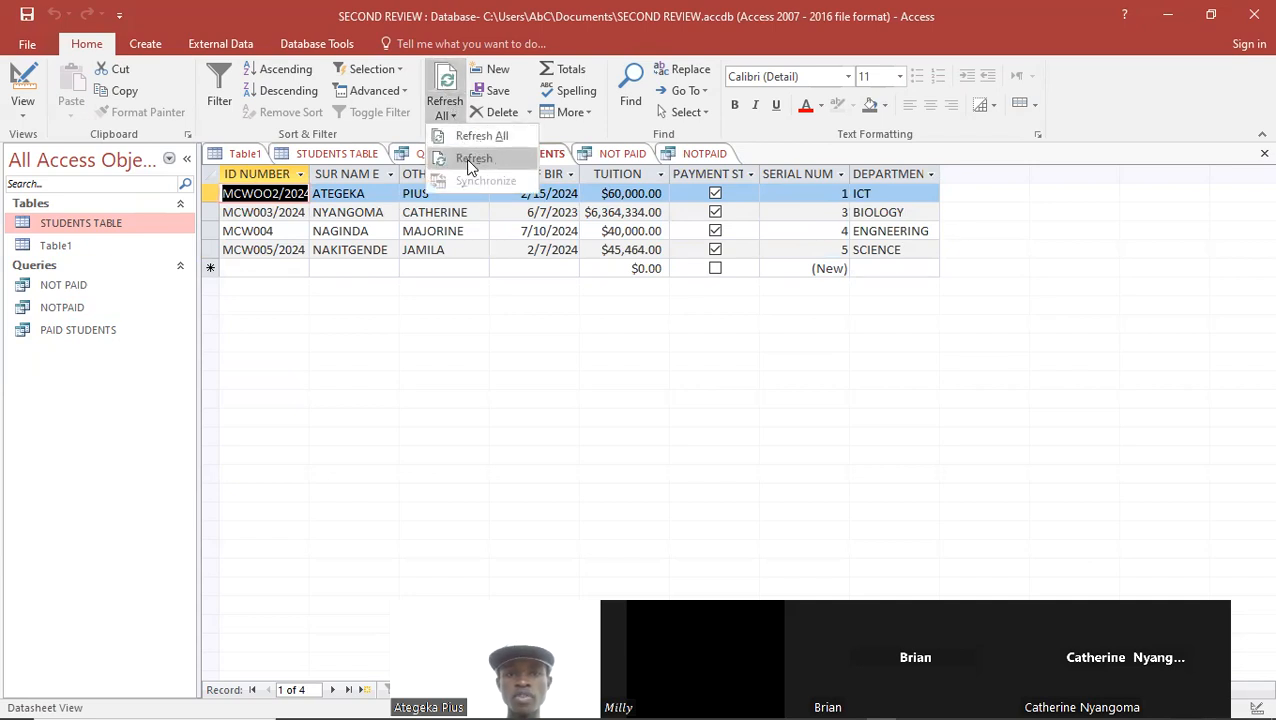
click(466, 159)
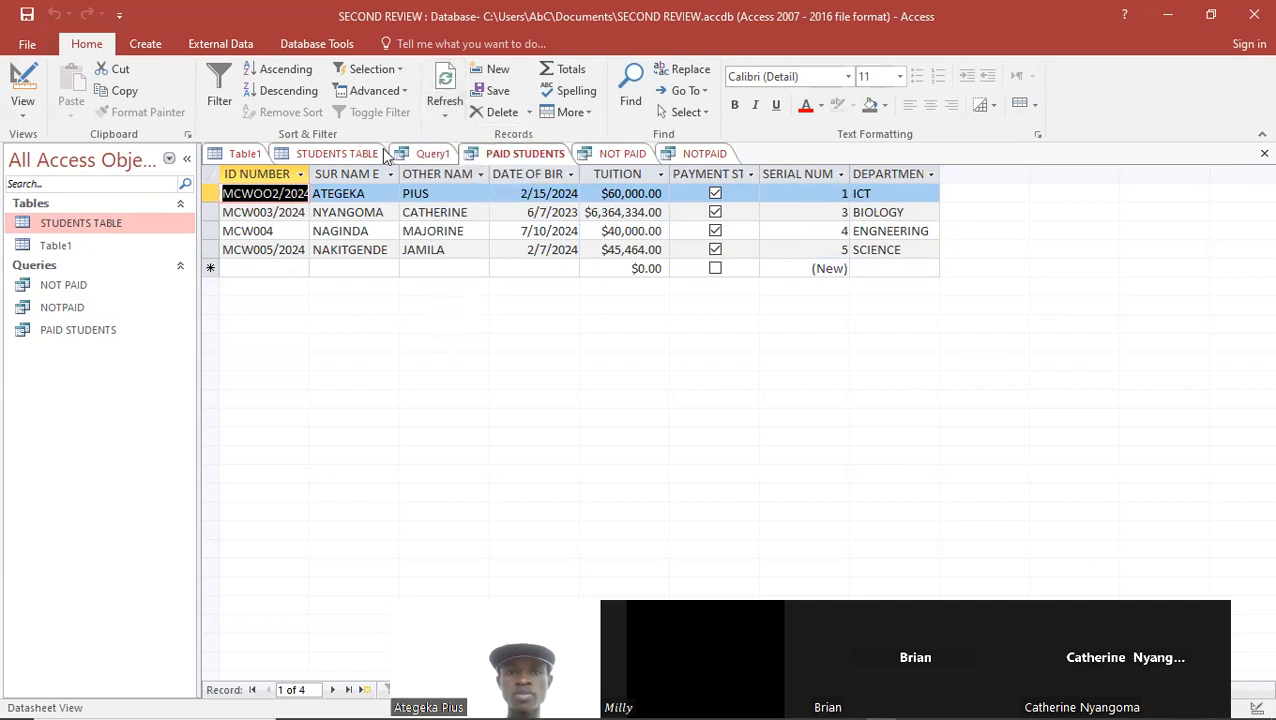
click(90, 245)
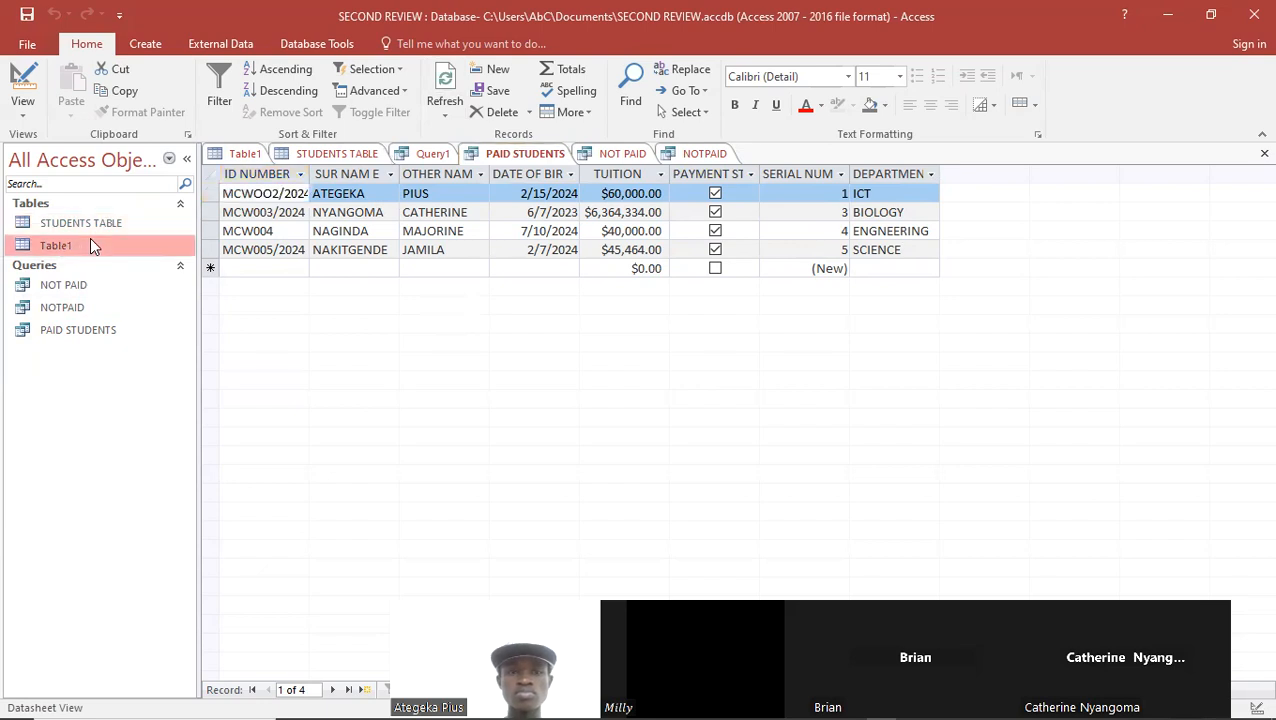
double_click(90, 245)
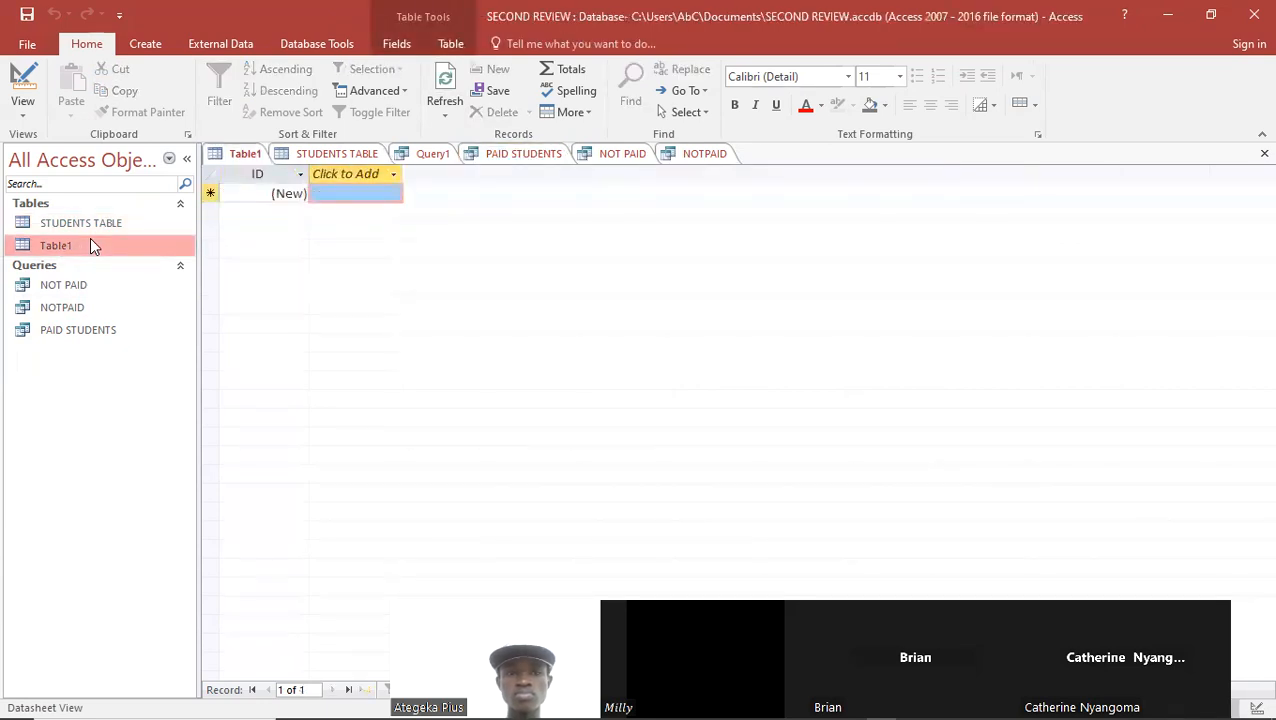
double_click(98, 222)
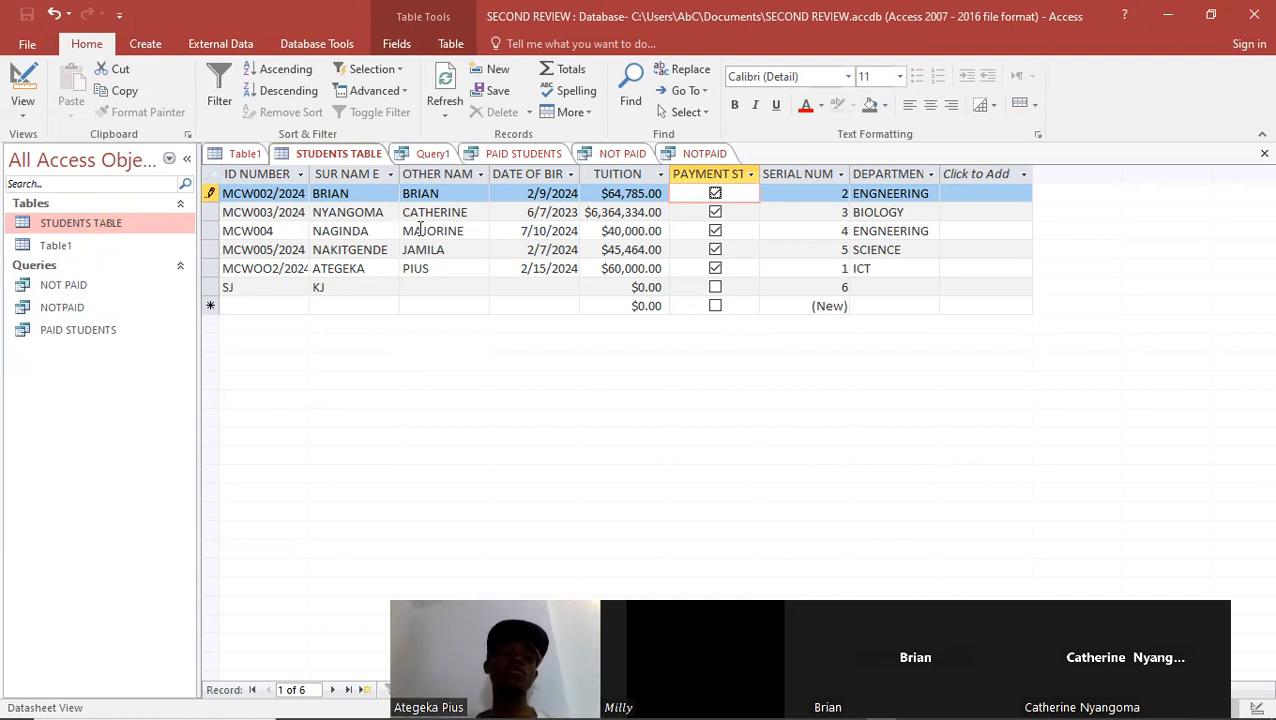
- Untick payment for serials 1, 4 and 2 in STUDENTS TABLE, then Refresh All
click(724, 272)
click(722, 270)
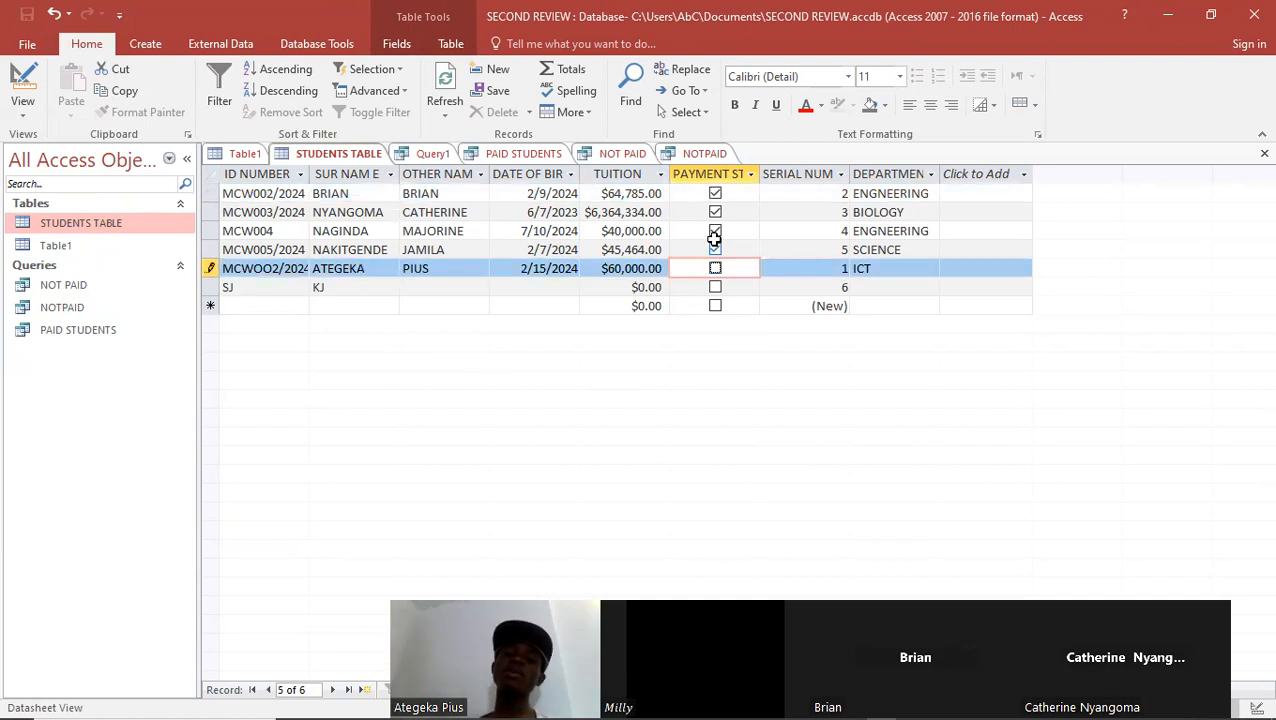
click(716, 234)
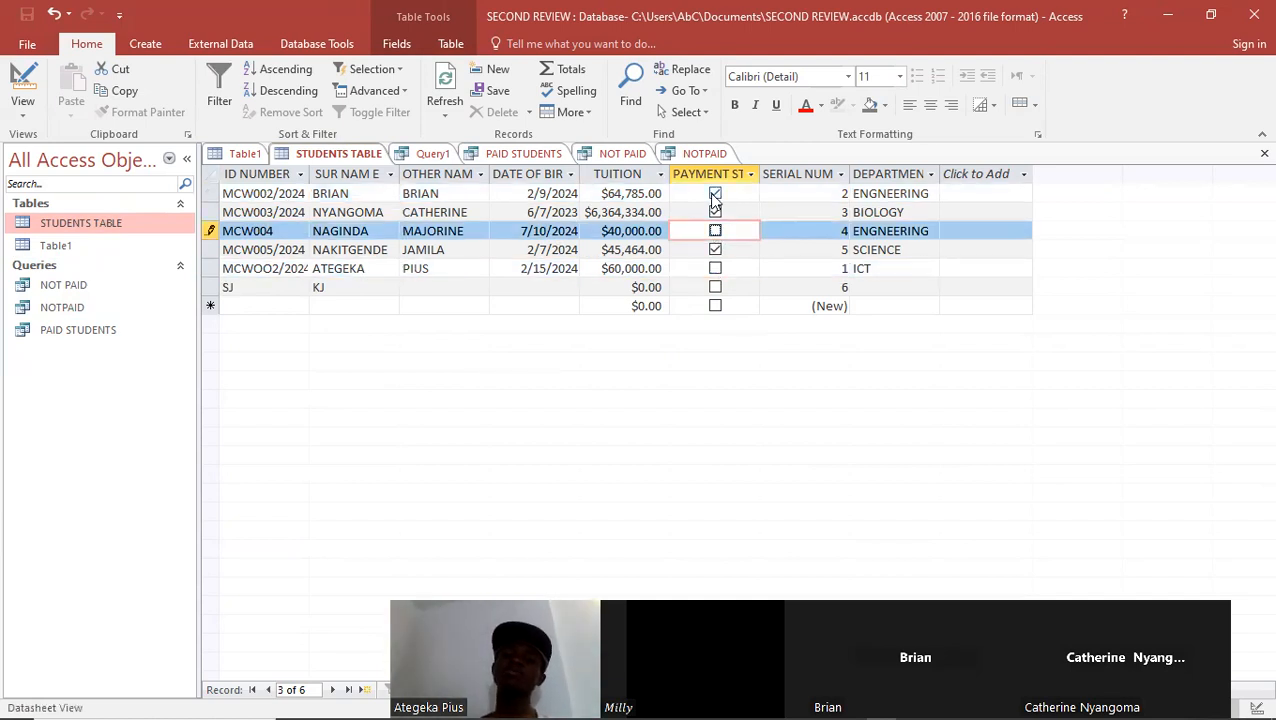
click(715, 194)
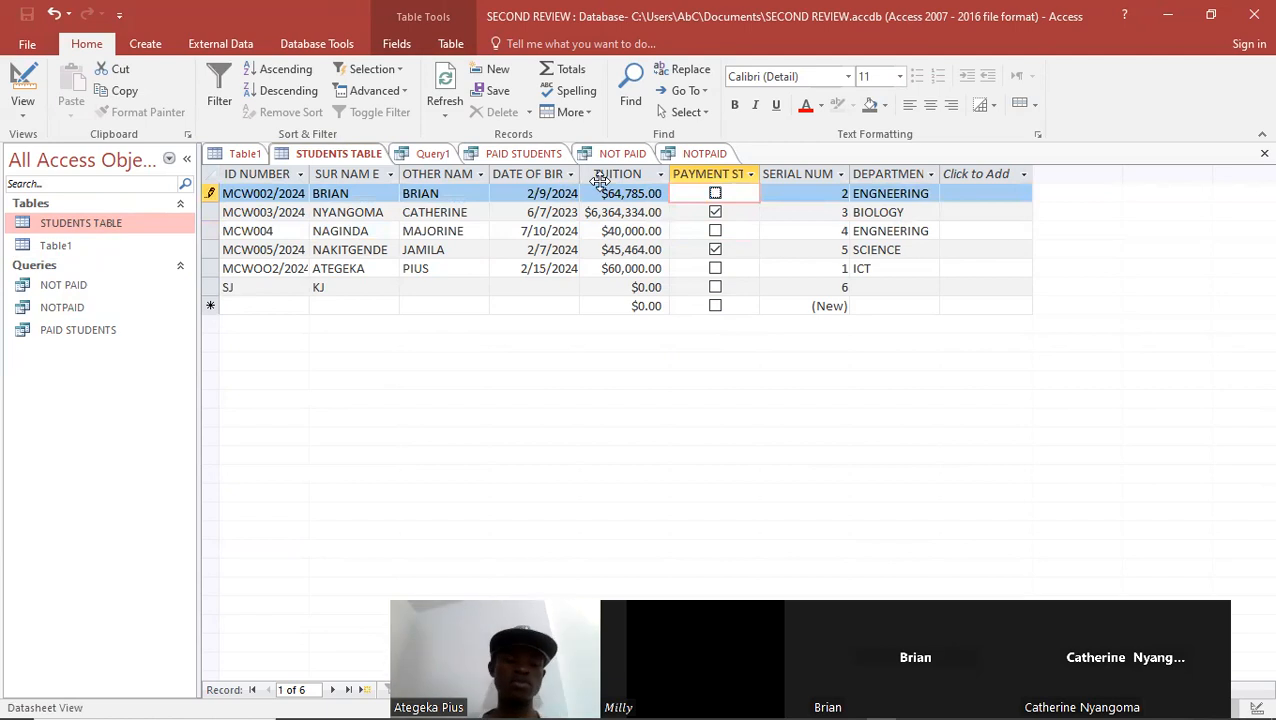
key(ctrl+a)
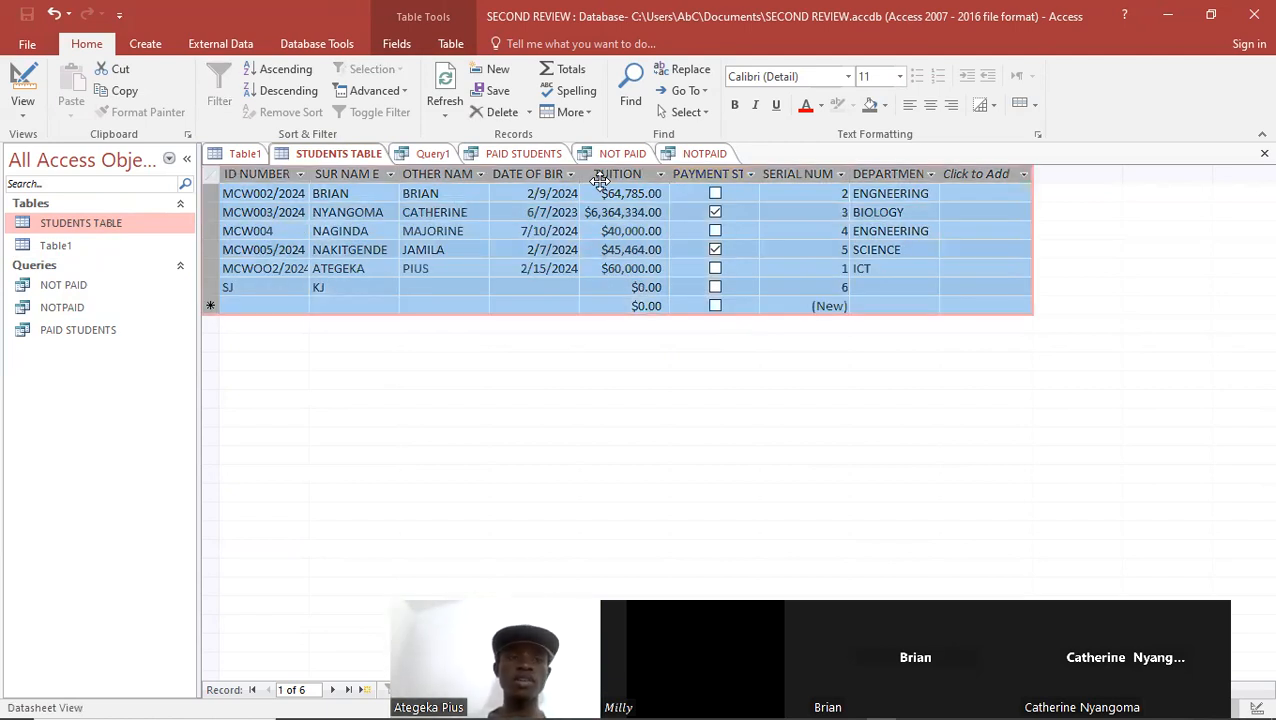
click(563, 250)
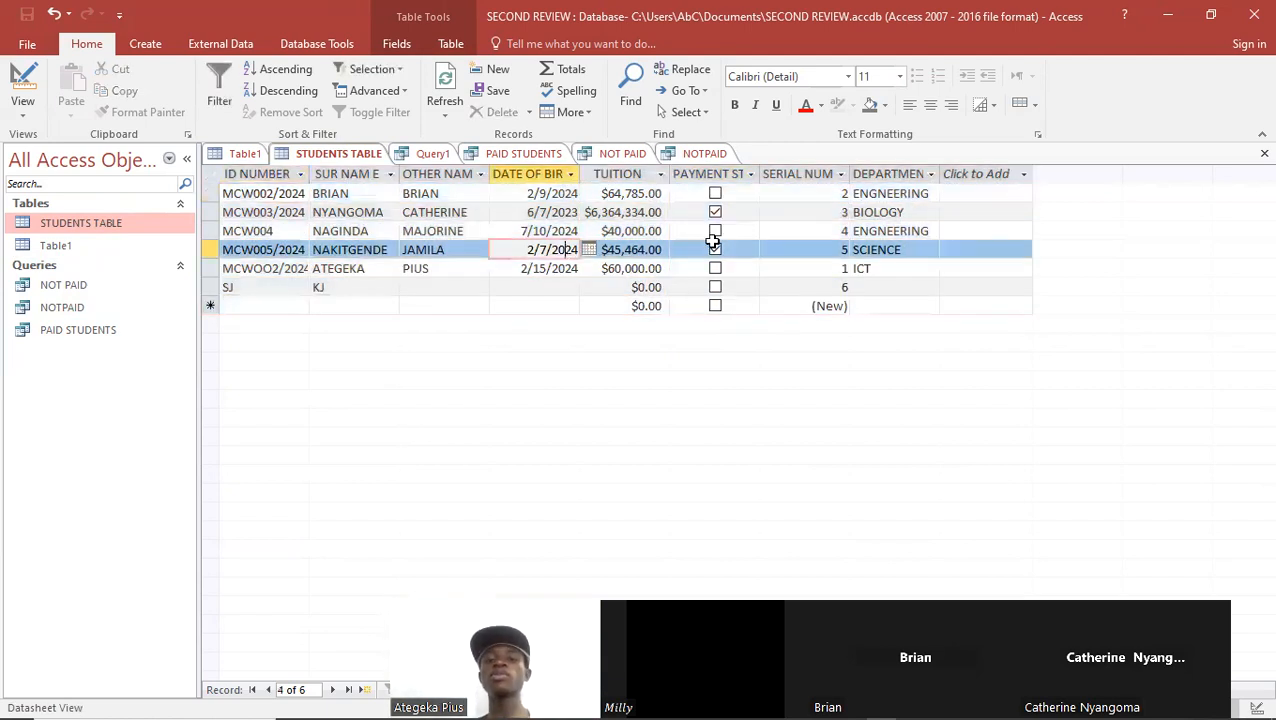
click(770, 242)
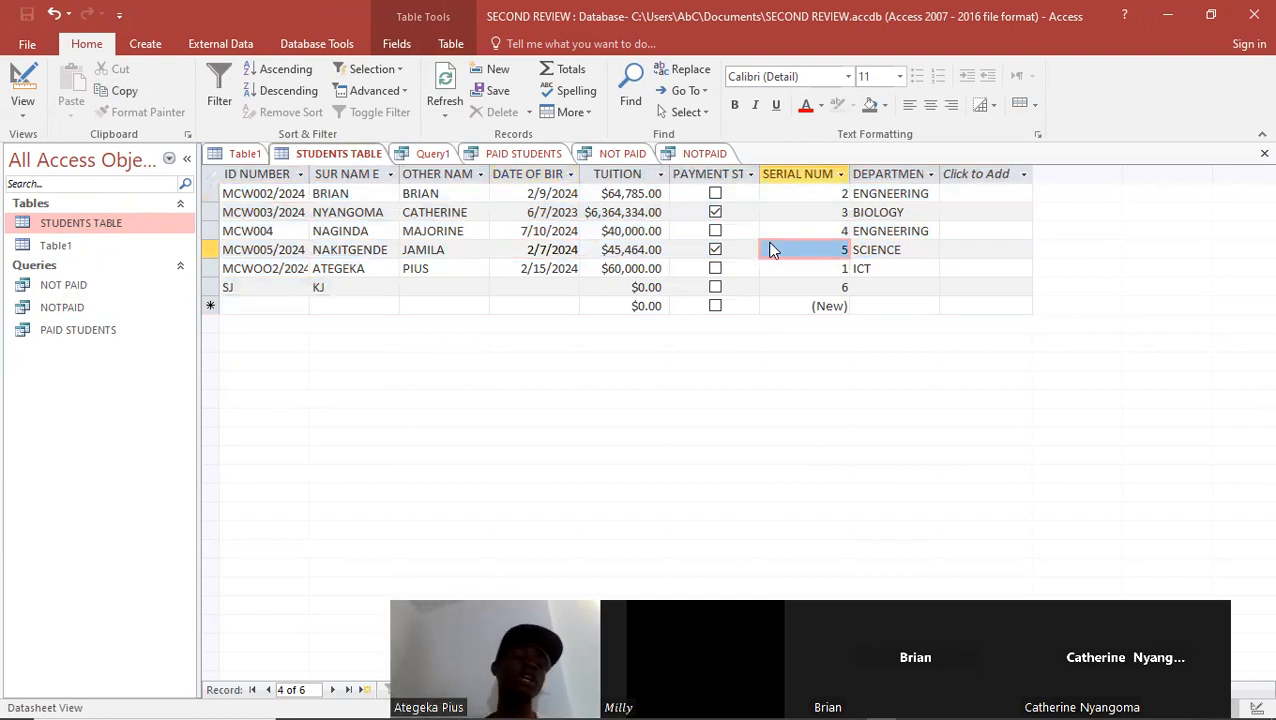
click(440, 114)
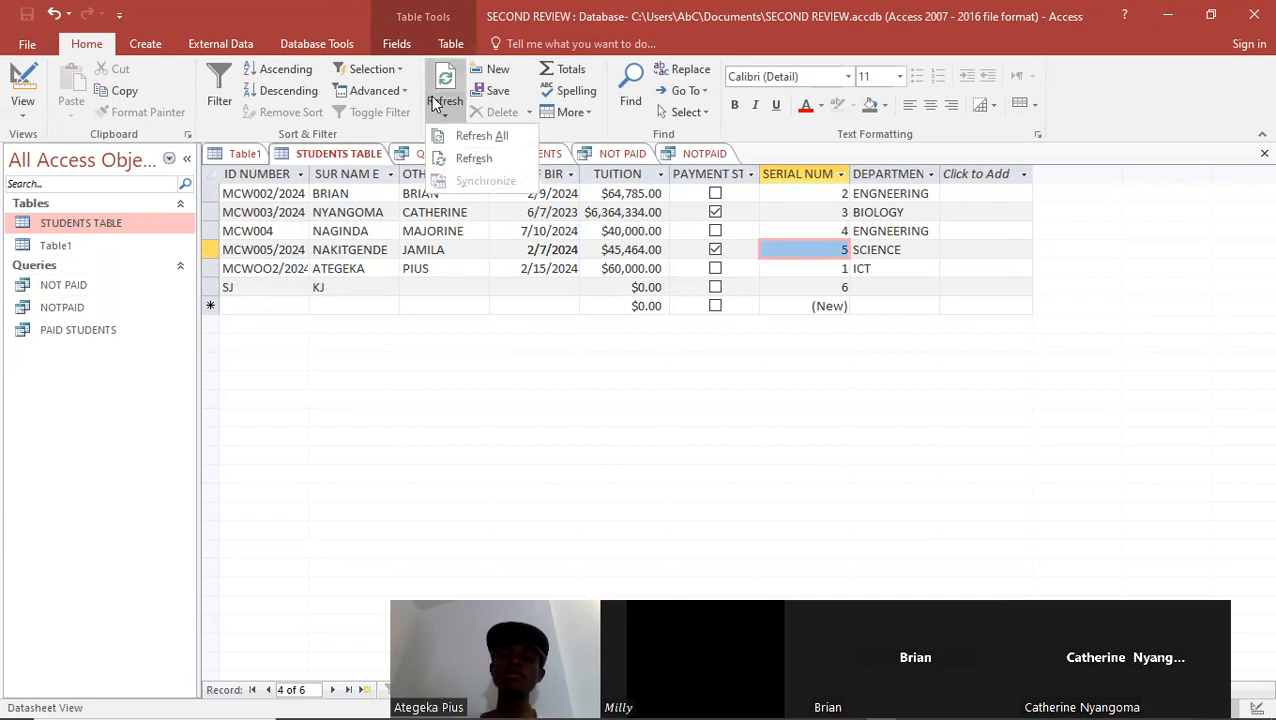
click(470, 136)
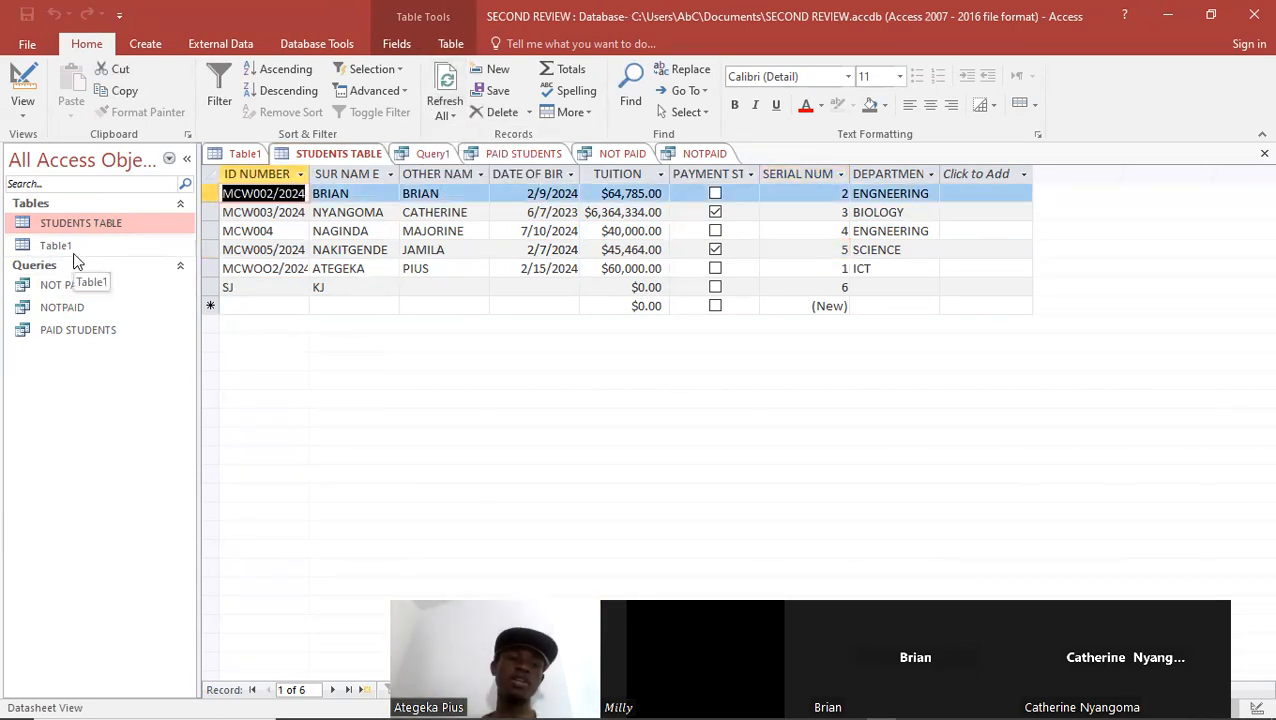
- Refresh PAID STUDENTS, NOT PAID and NOTPAID so unpaid lists show serials 1, 2, 4, 6, then reopen STUDENTS TABLE
click(45, 331)
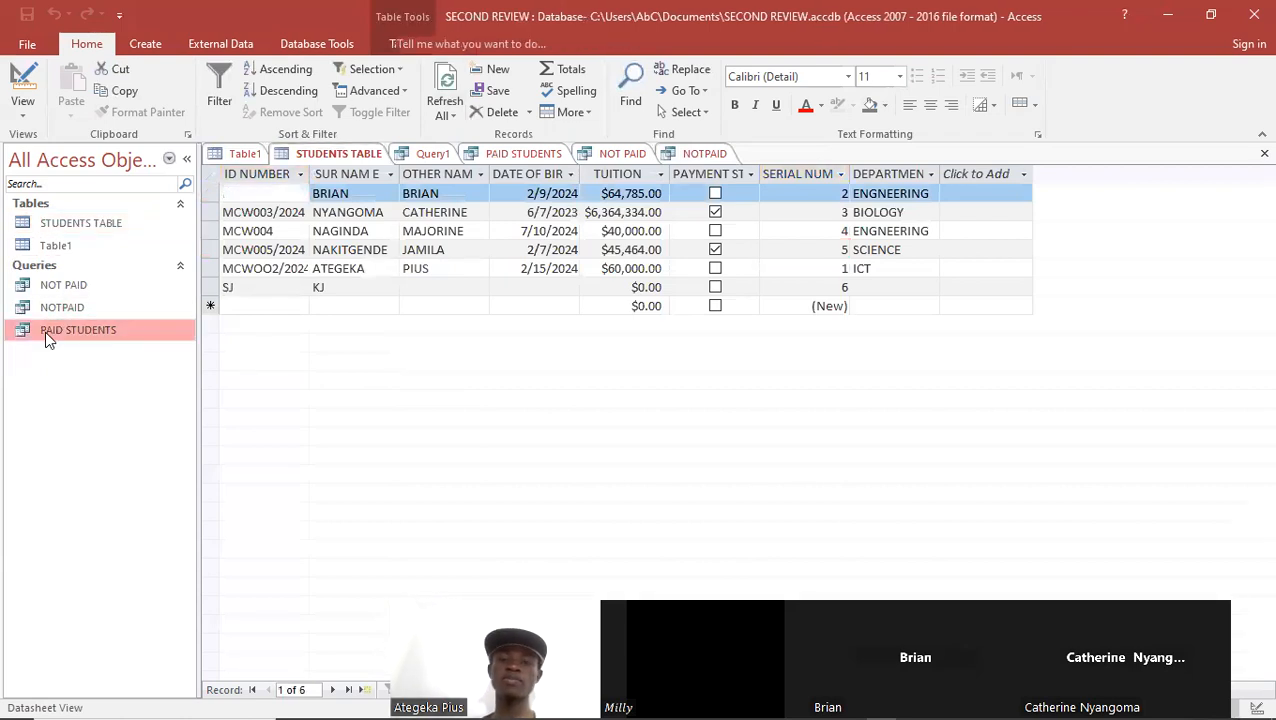
double_click(45, 331)
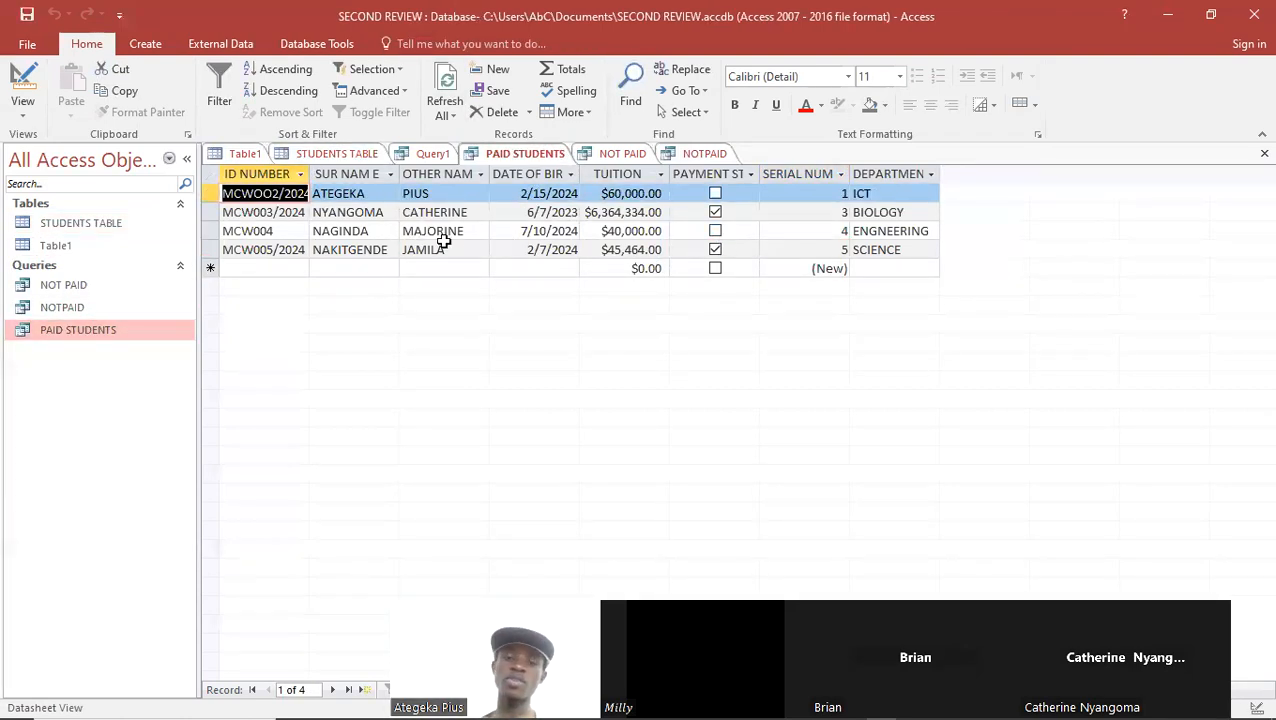
click(436, 88)
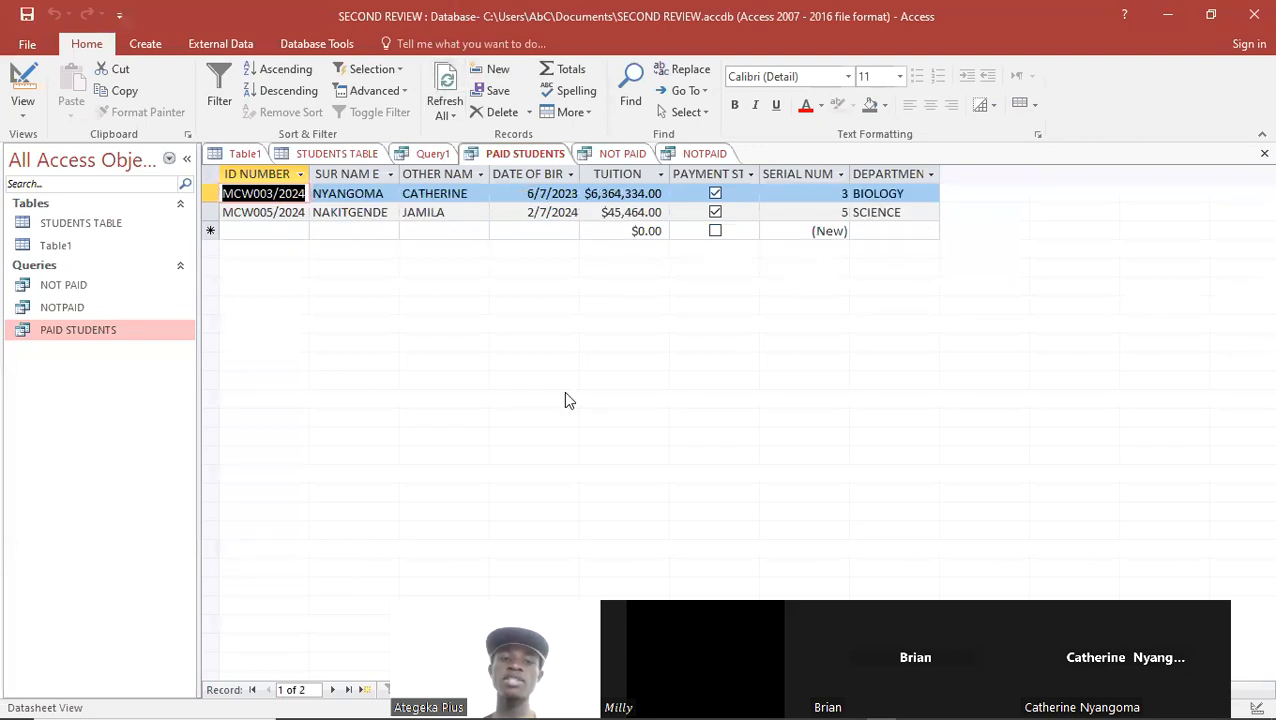
double_click(85, 285)
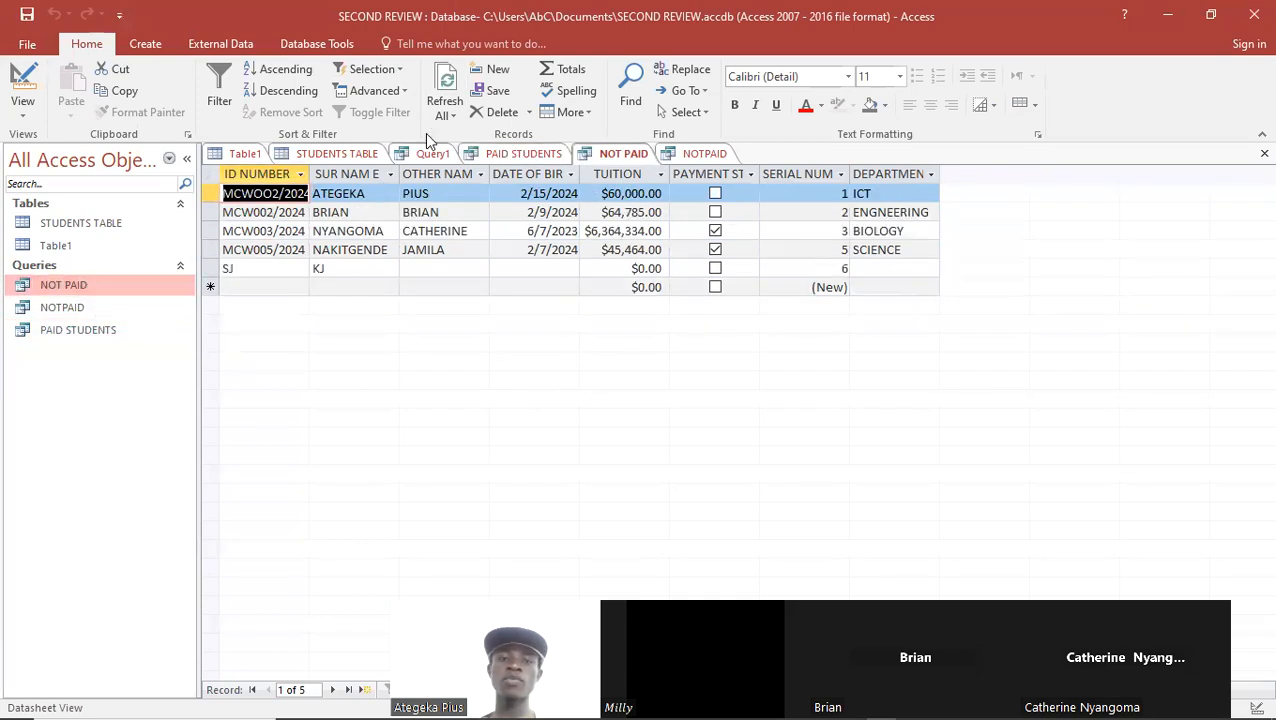
click(444, 95)
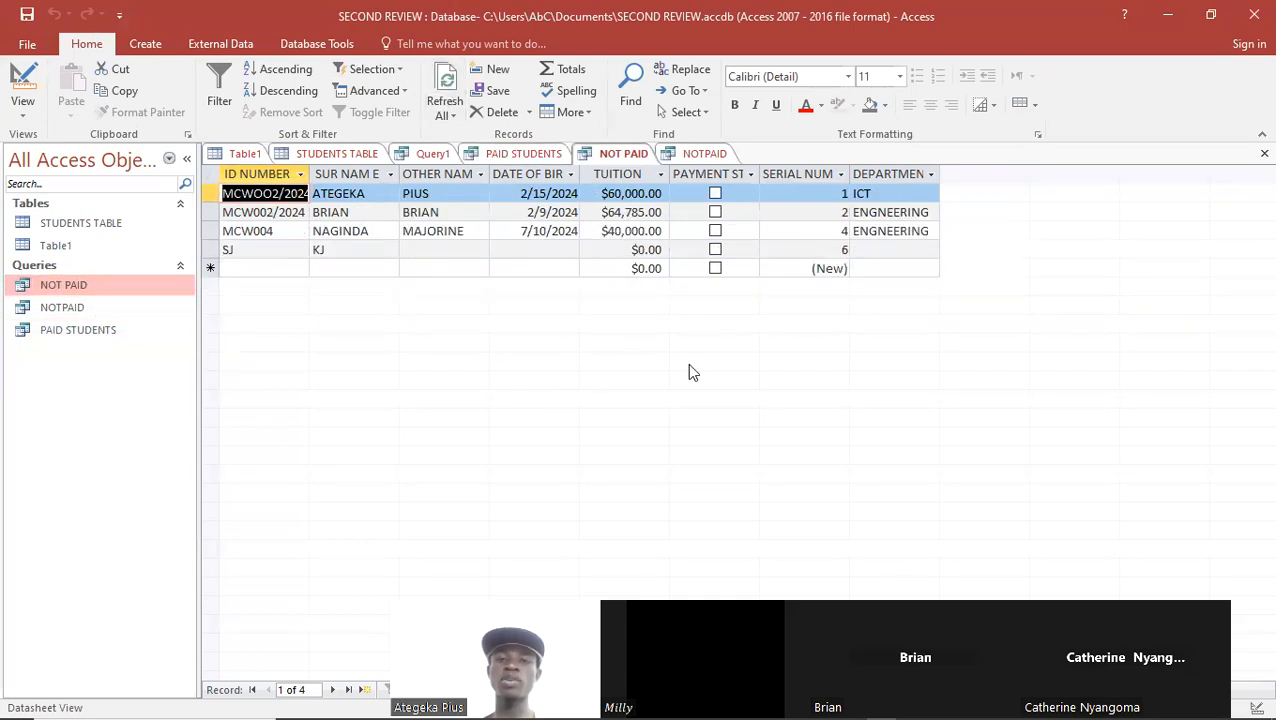
double_click(70, 310)
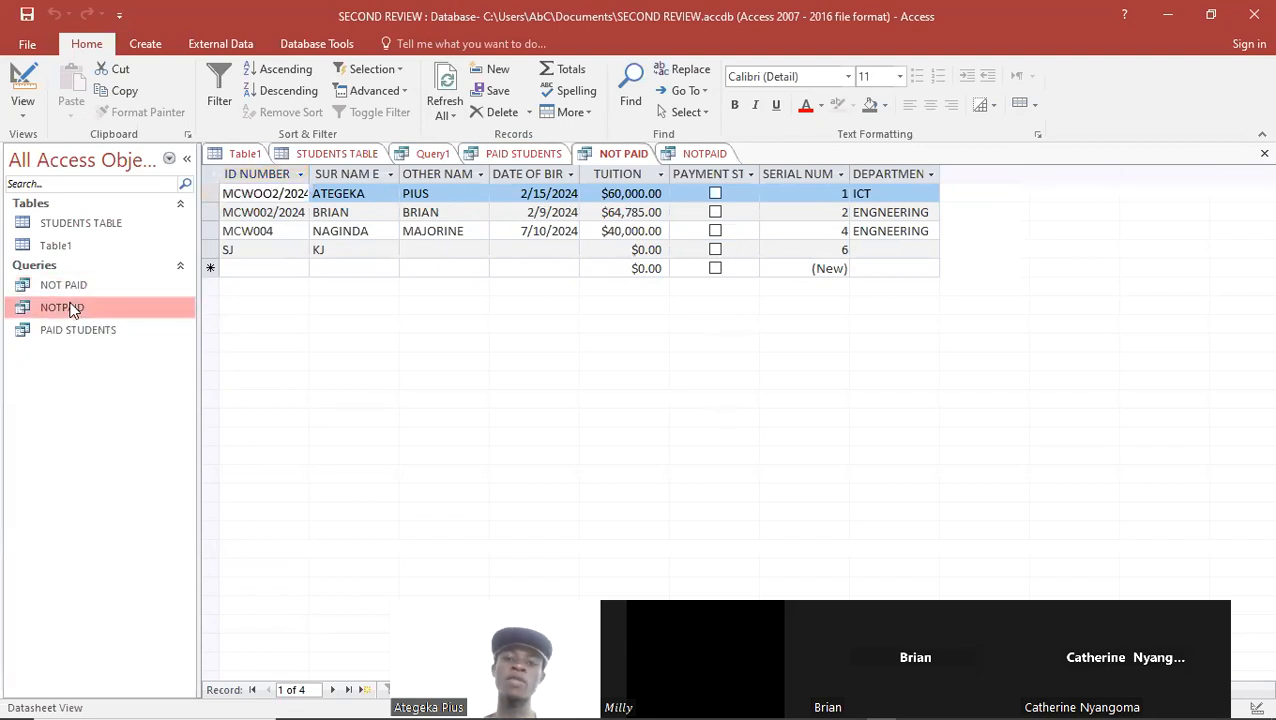
click(447, 108)
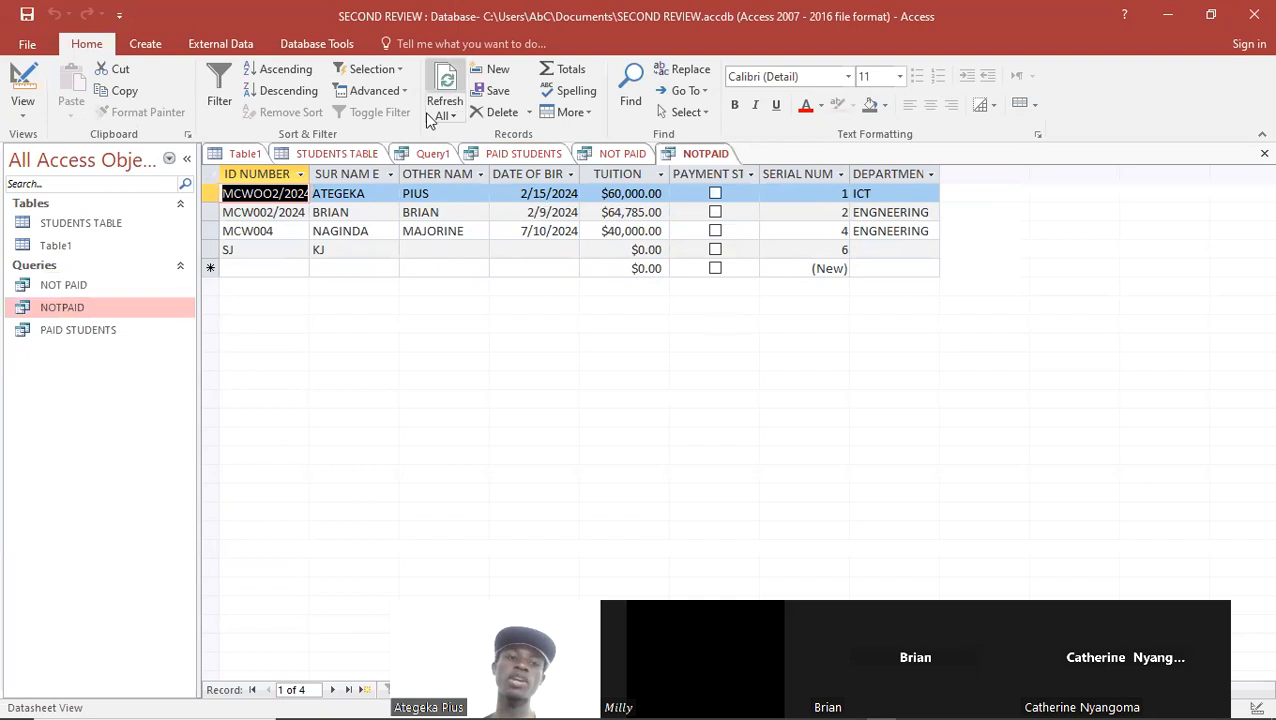
double_click(79, 279)
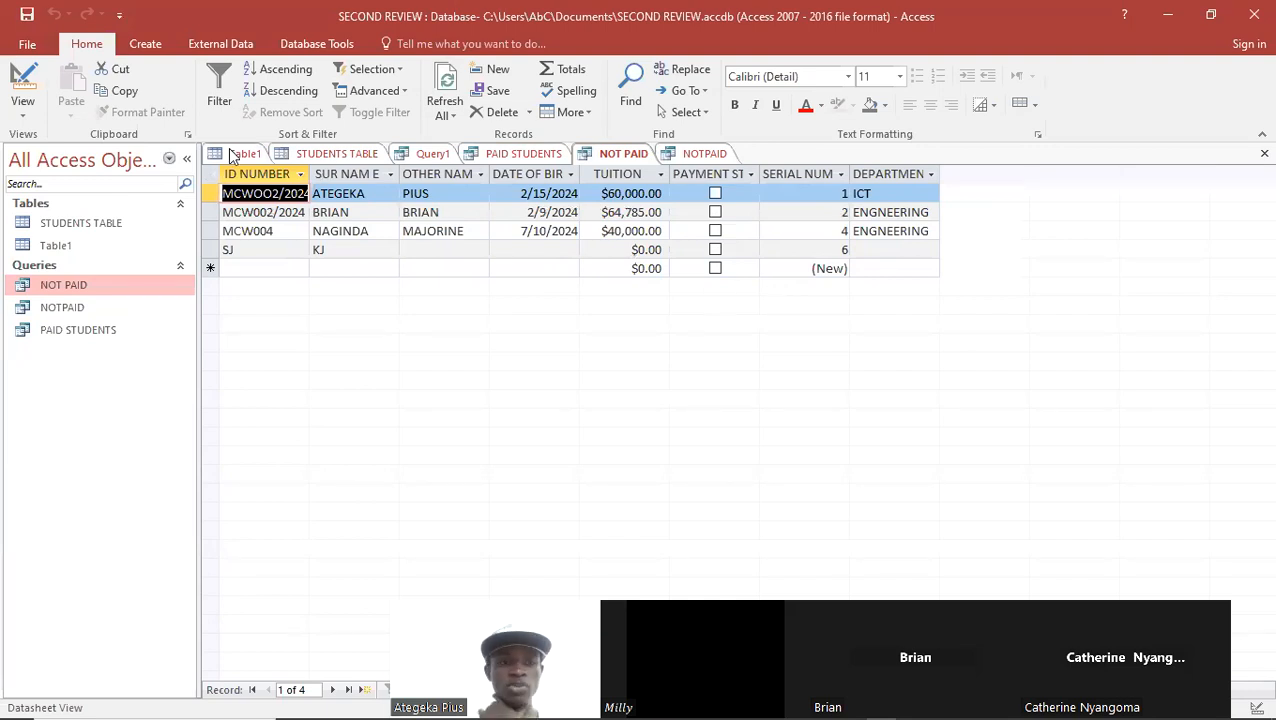
click(62, 224)
double_click(60, 222)
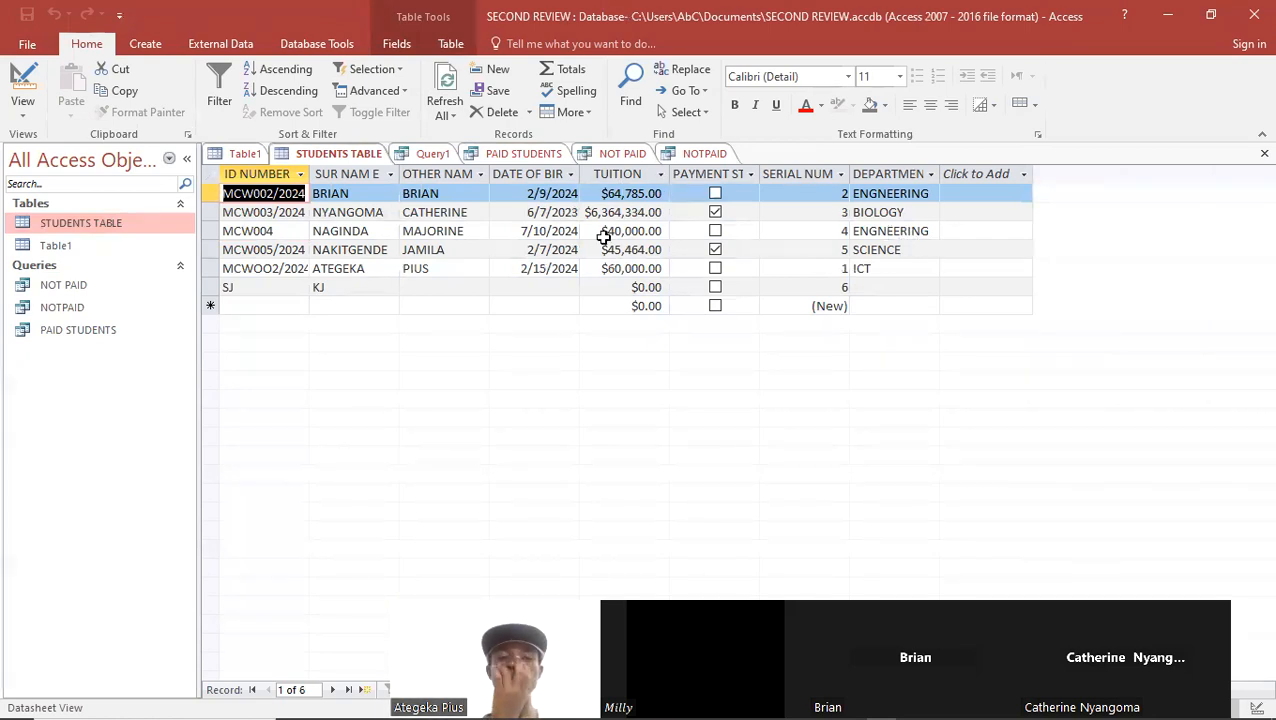
- Create a new design-view query with STUDENTS TABLE added as its source
click(152, 43)
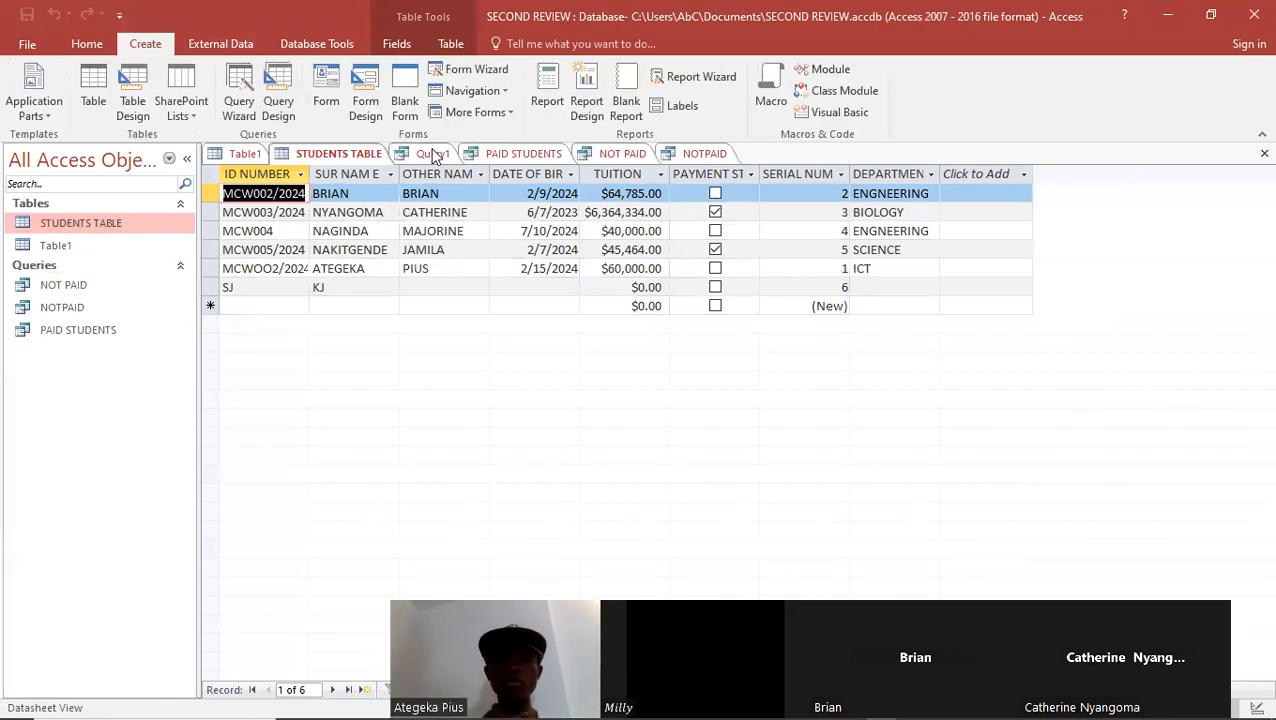
click(279, 103)
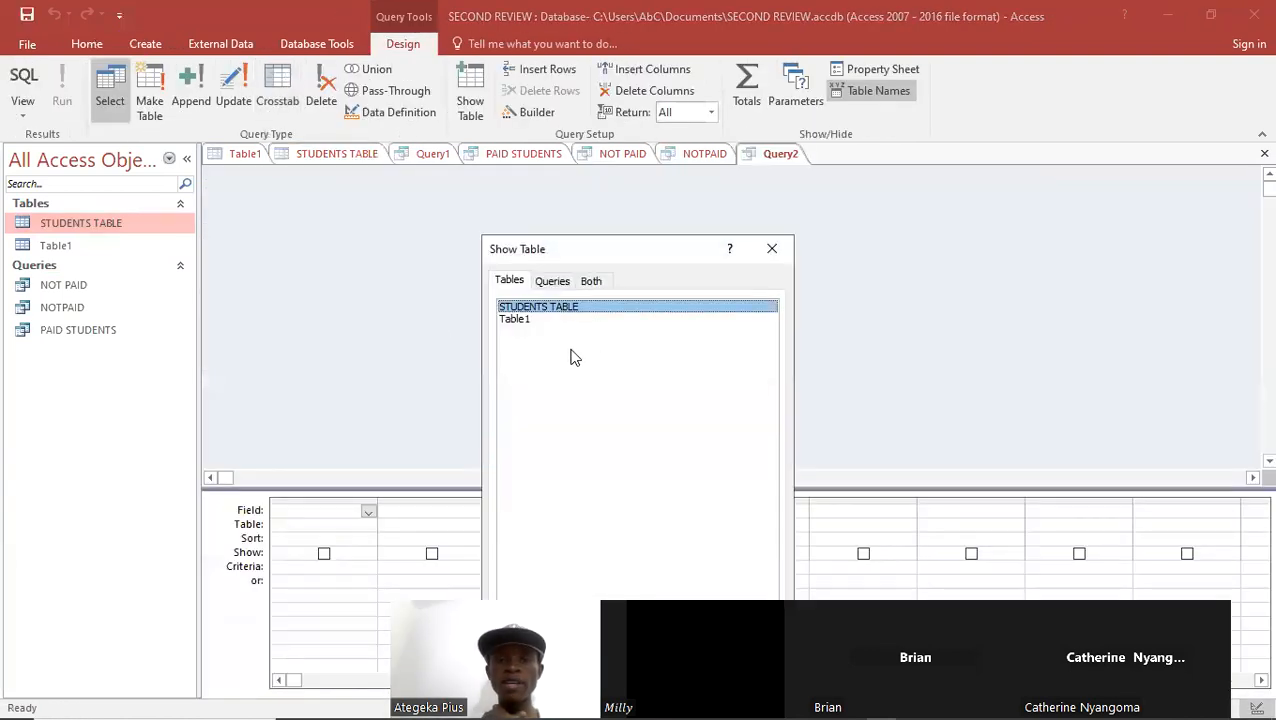
drag(589, 250, 654, 34)
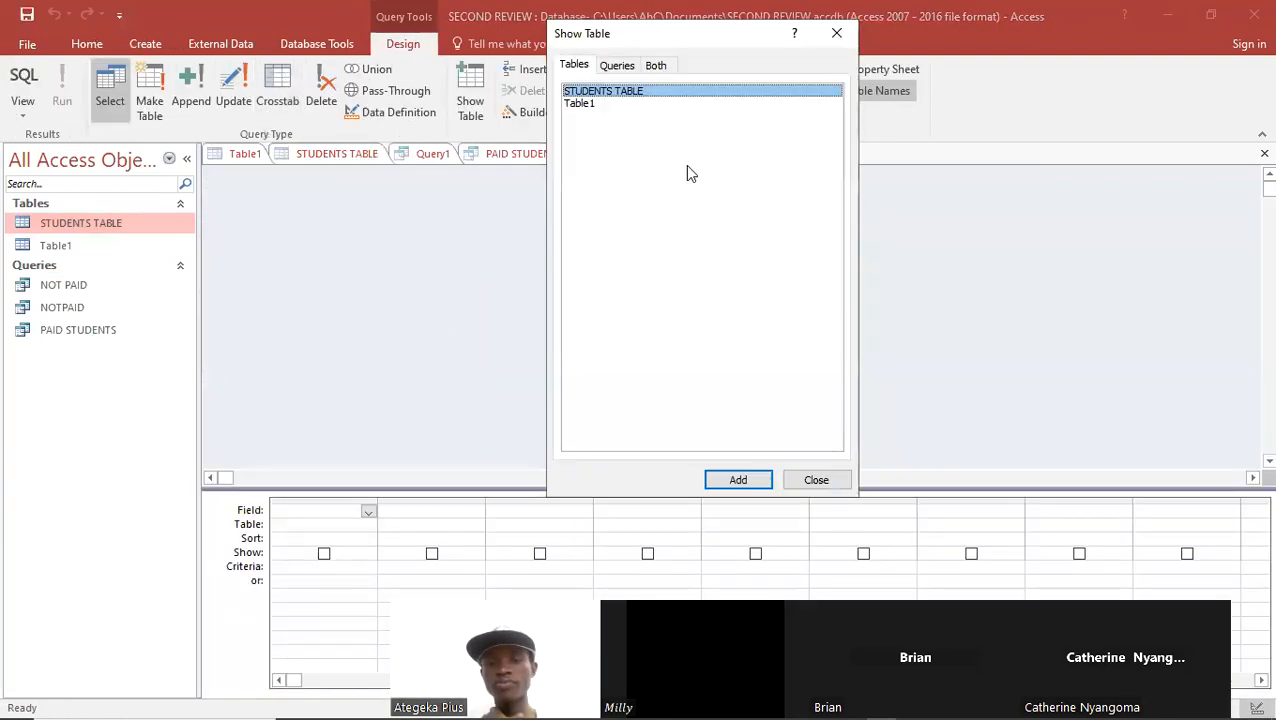
click(737, 480)
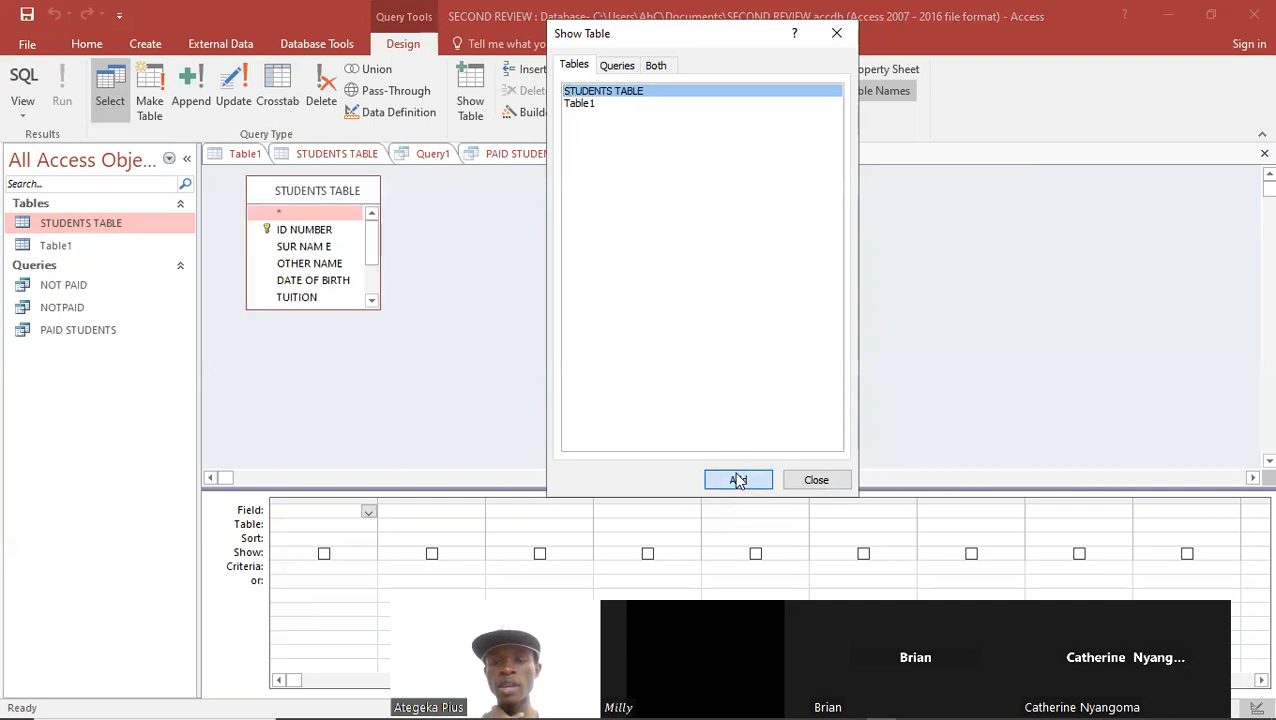
click(826, 478)
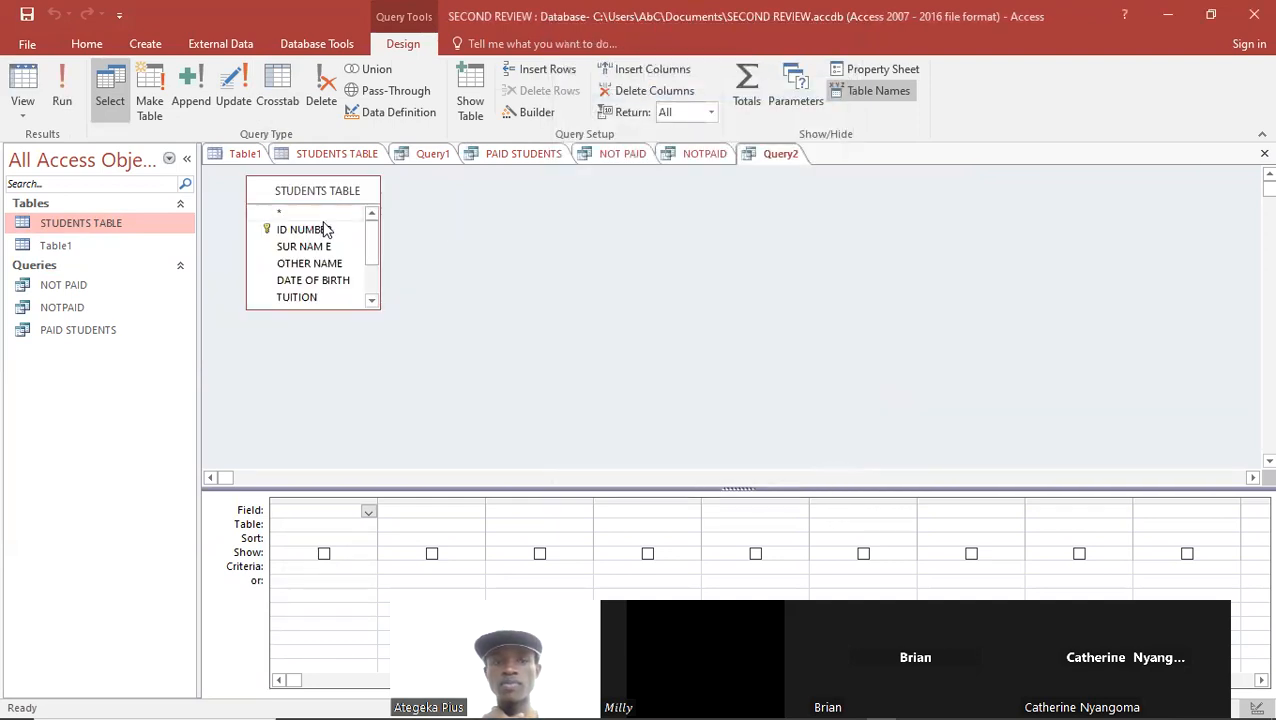
- Place all eight STUDENTS TABLE fields, ID NUMBER through DEPARTMENT, in the design grid
click(318, 233)
key(ctrl+a)
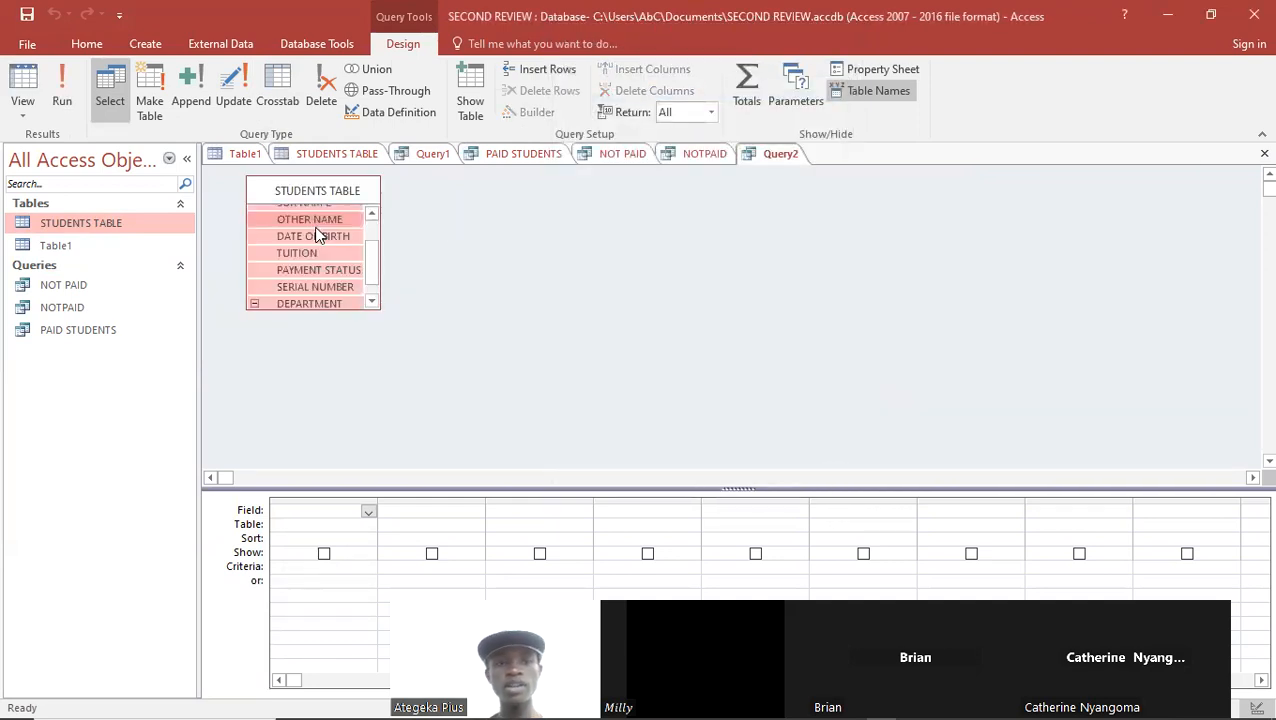
drag(367, 267, 331, 518)
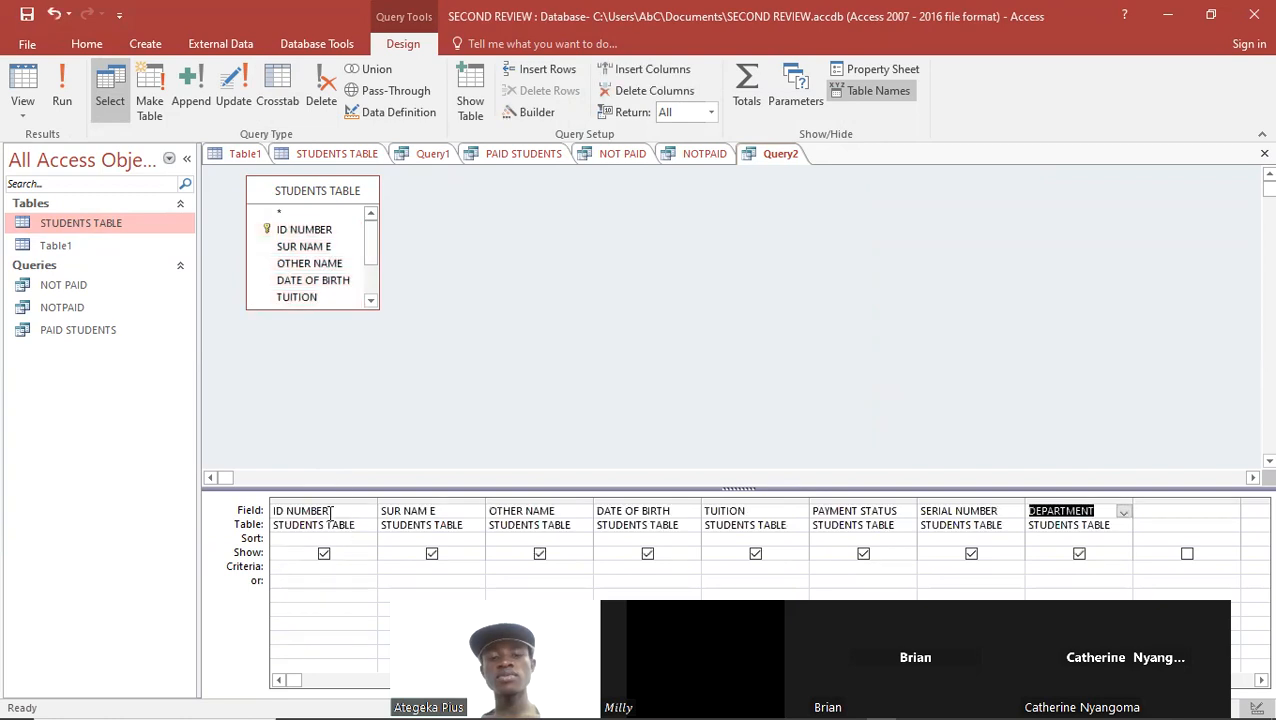
click(1045, 563)
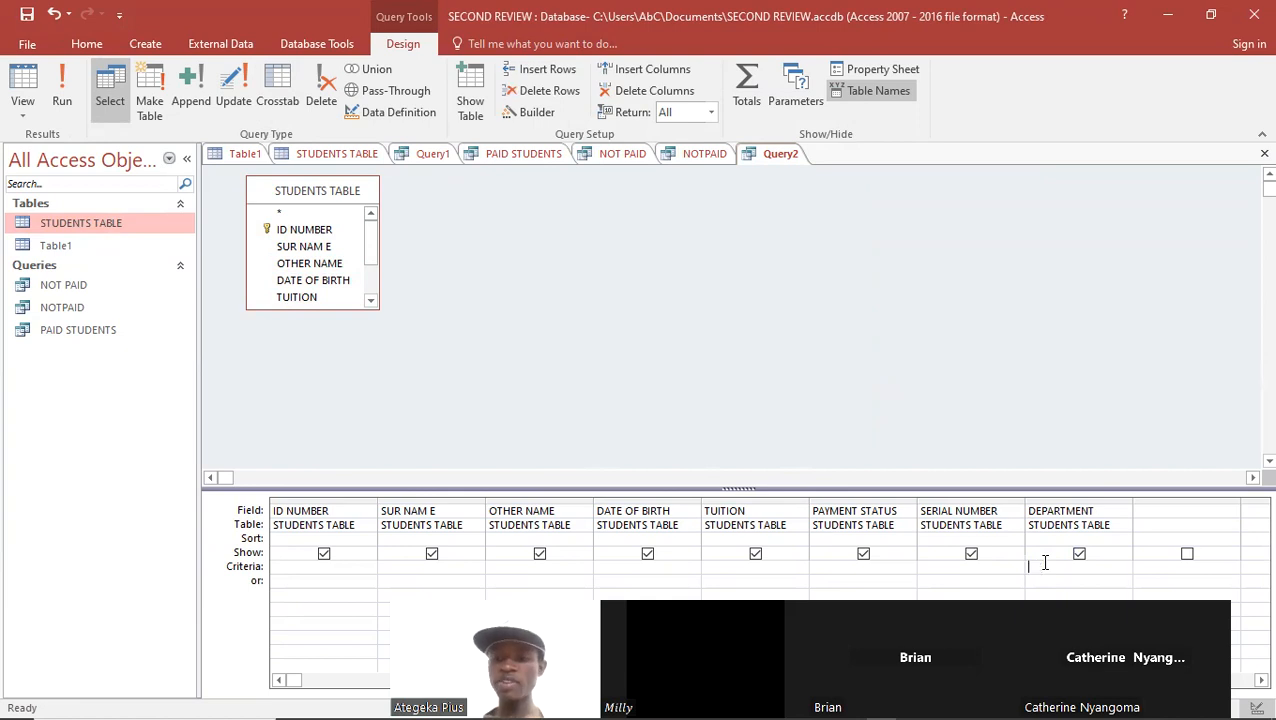
- Filter DEPARTMENT on ENGINEERING, save the query as ENG, and open its two-record results
text(ENGINEERING)
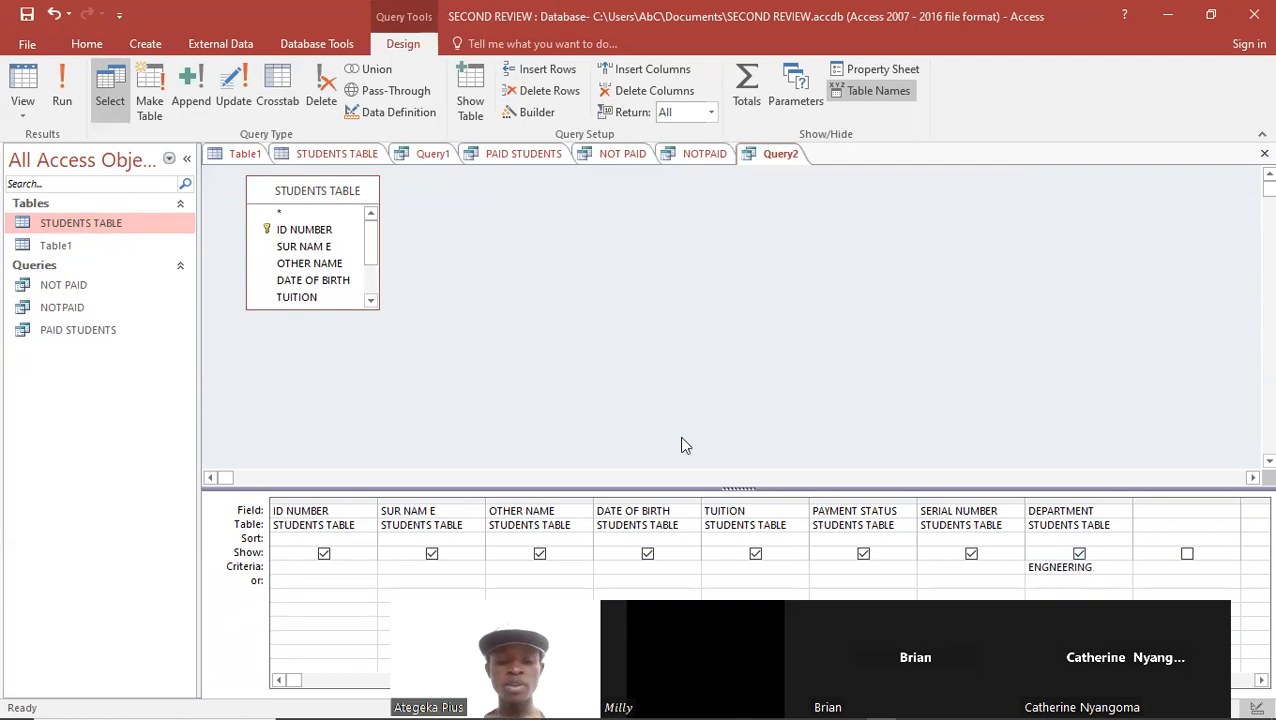
key(ctrl+s)
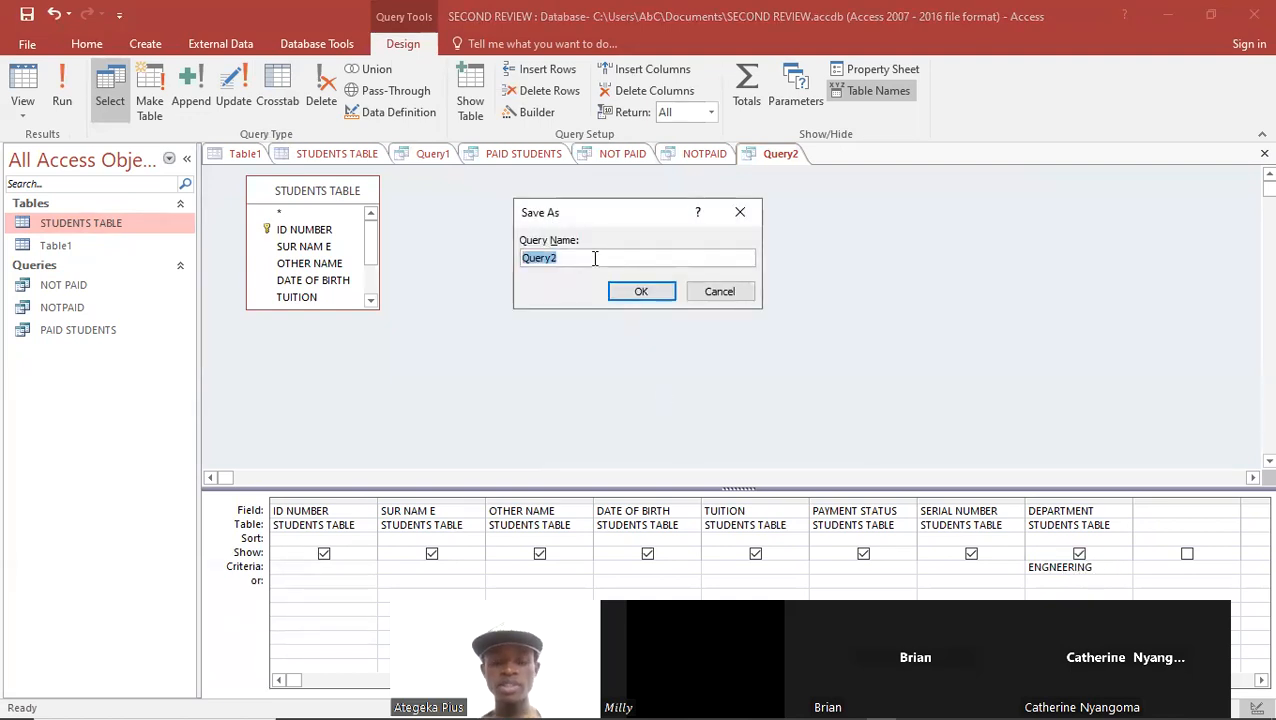
text(ENG)
click(652, 294)
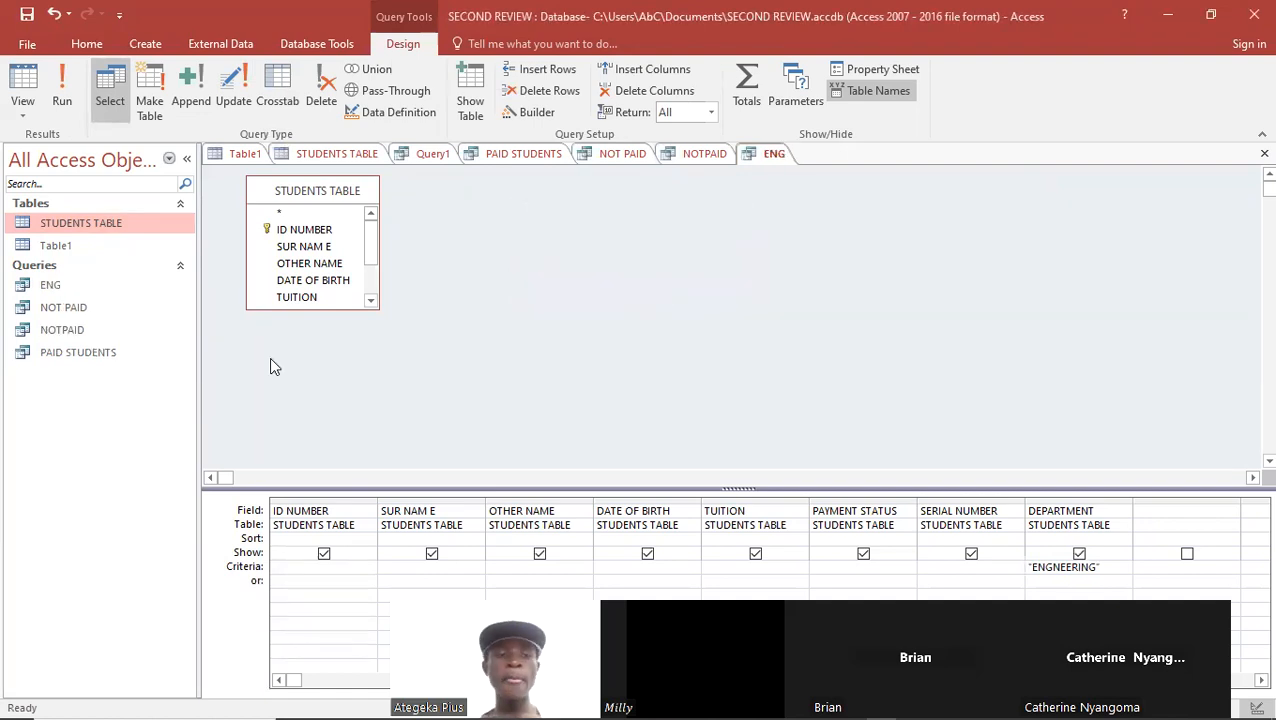
double_click(79, 283)
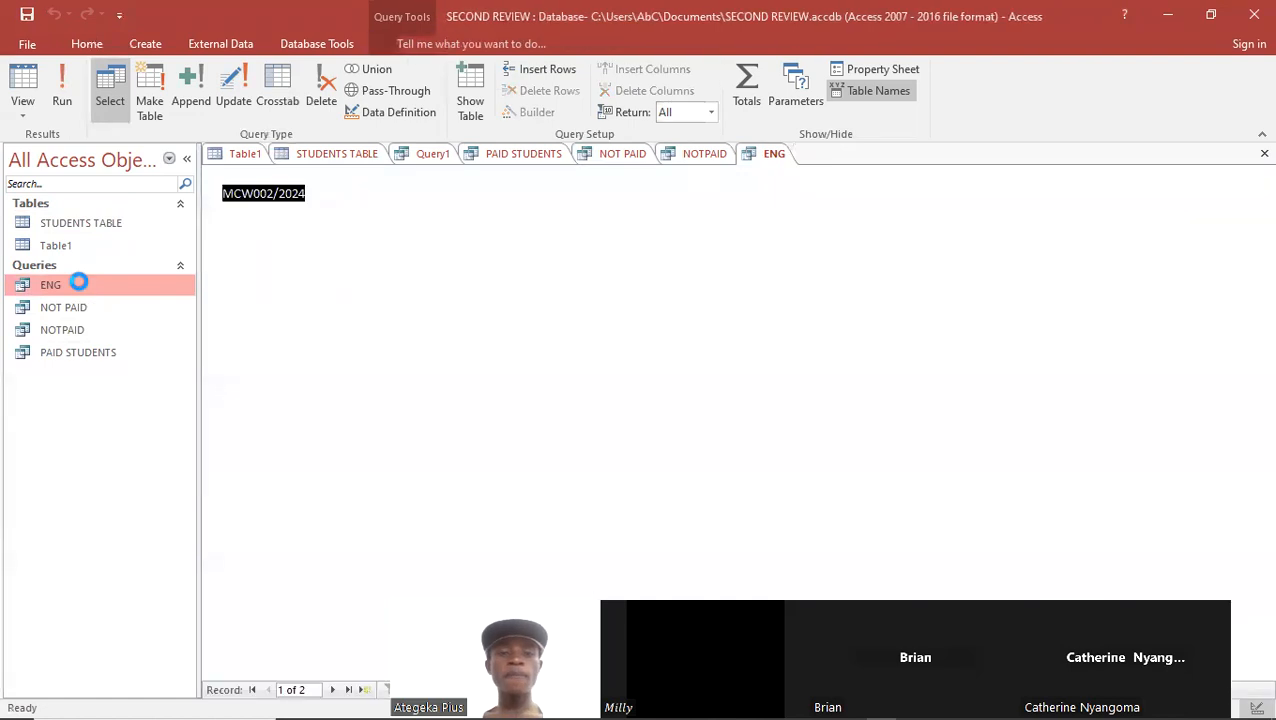
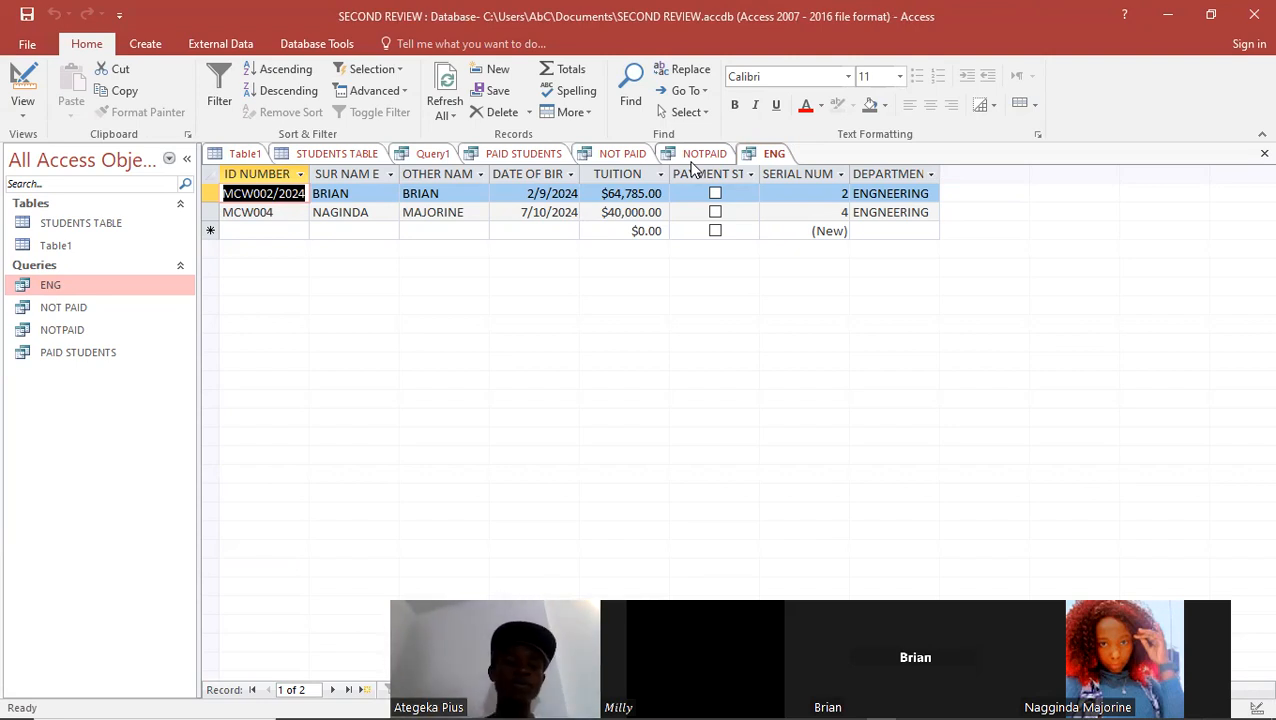
- Open STUDENTS TABLE in Datasheet View to show all six student records
click(85, 225)
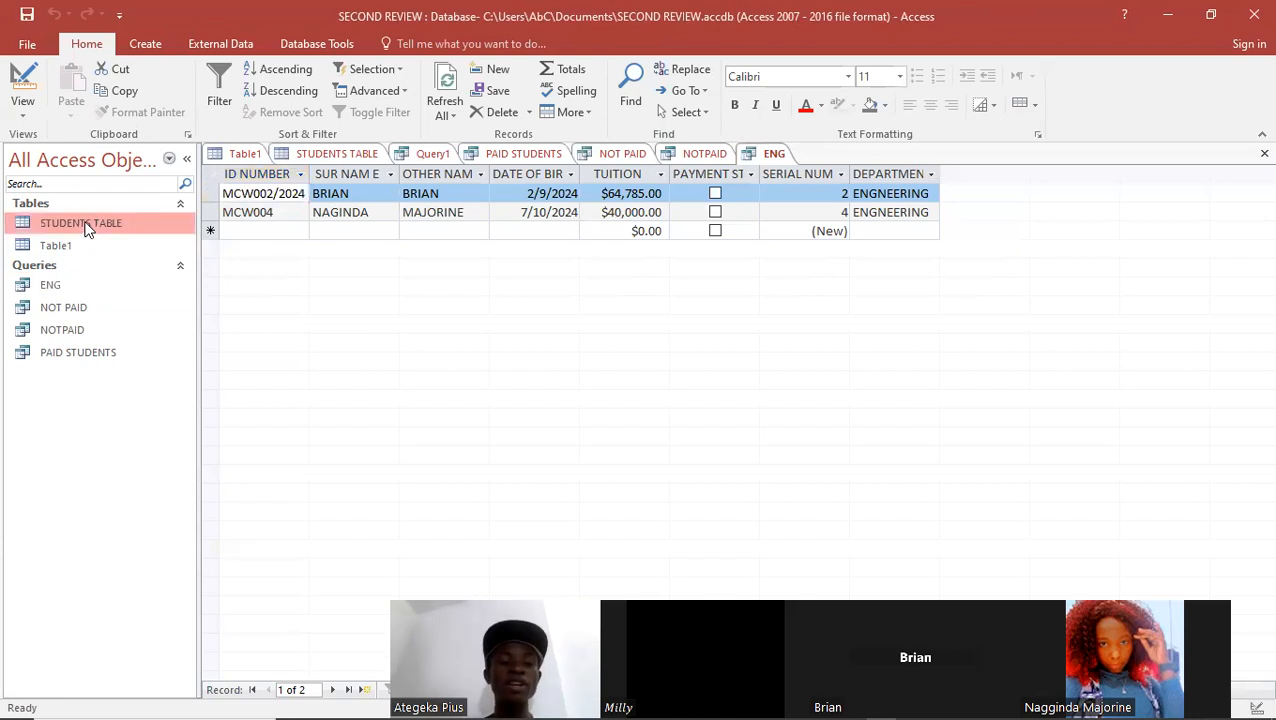
double_click(85, 225)
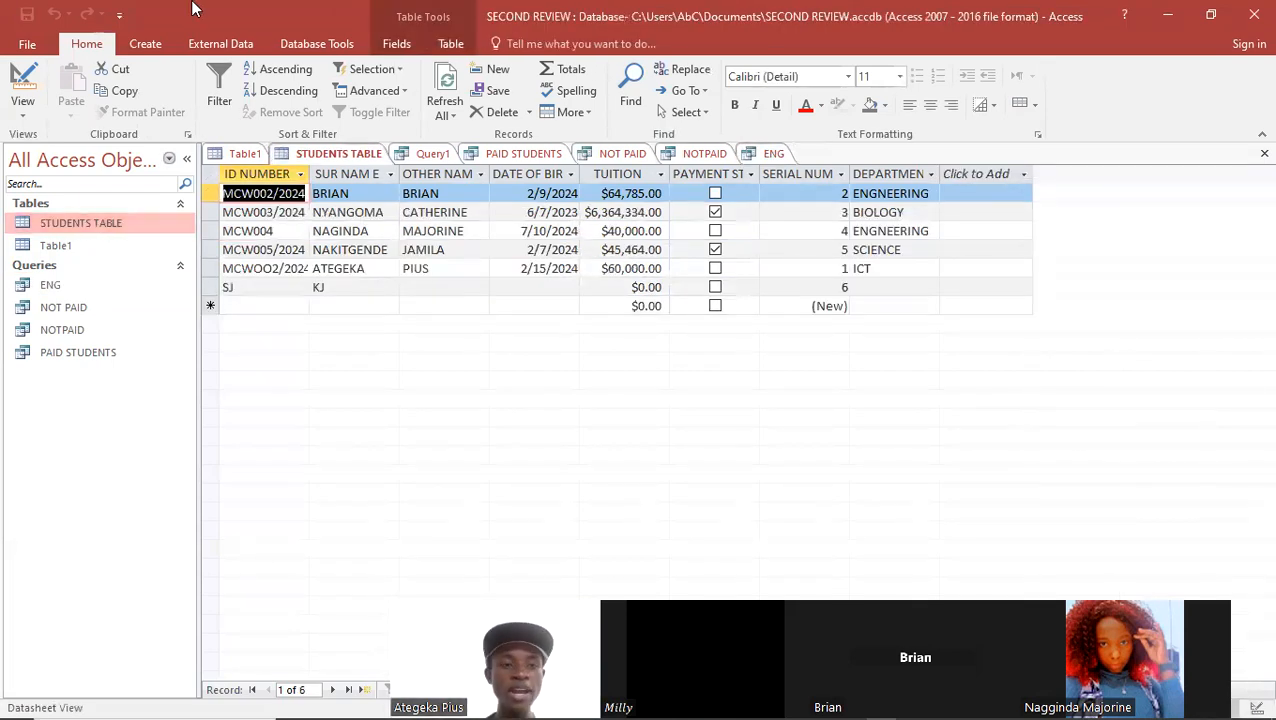
click(145, 45)
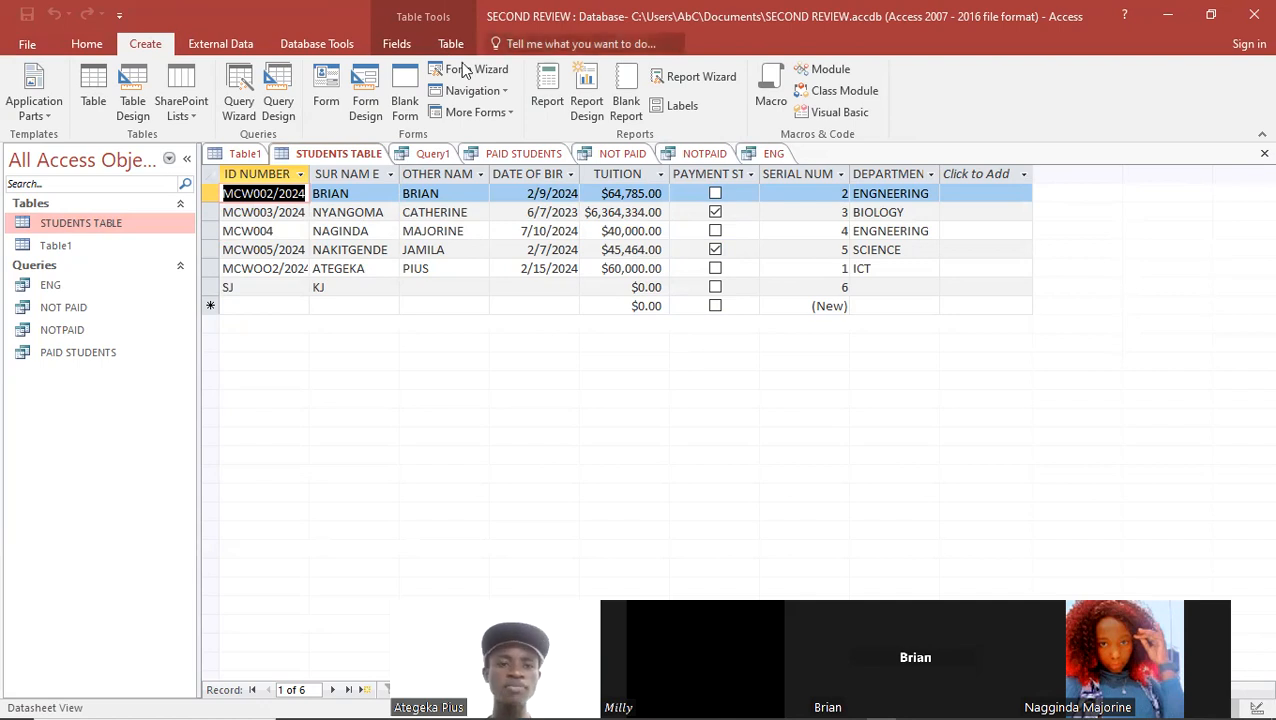
click(404, 90)
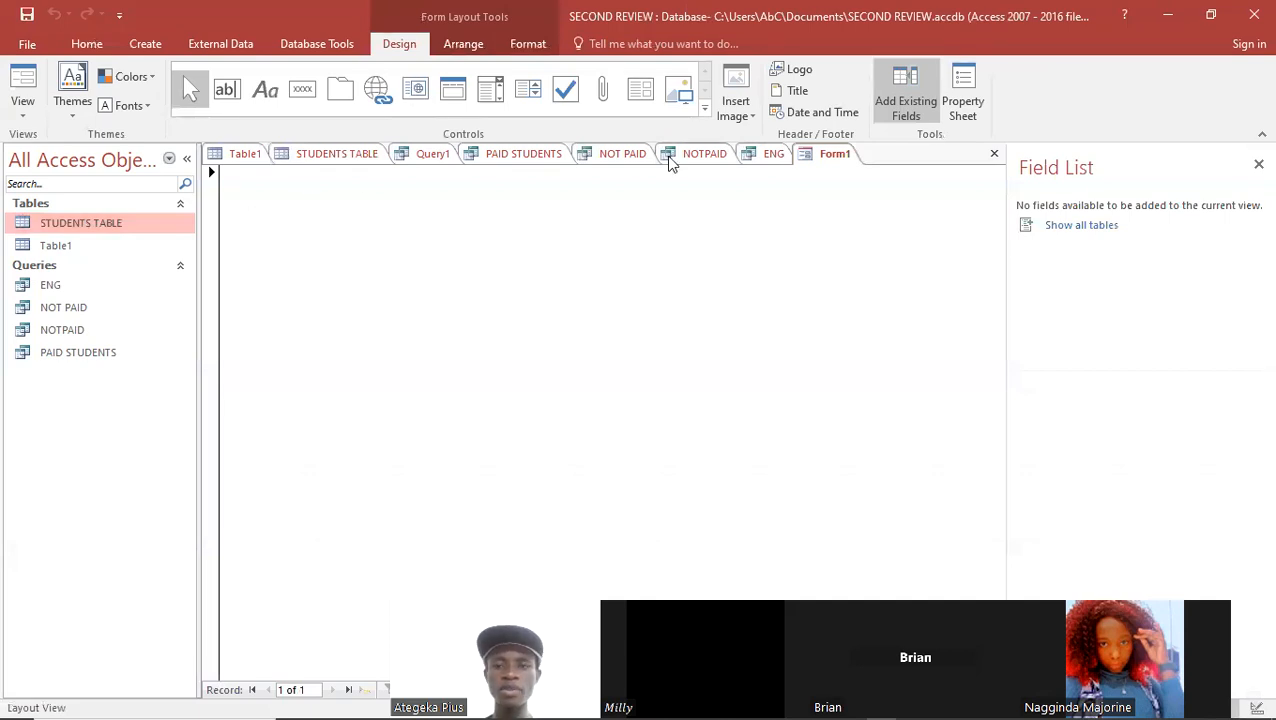
click(775, 154)
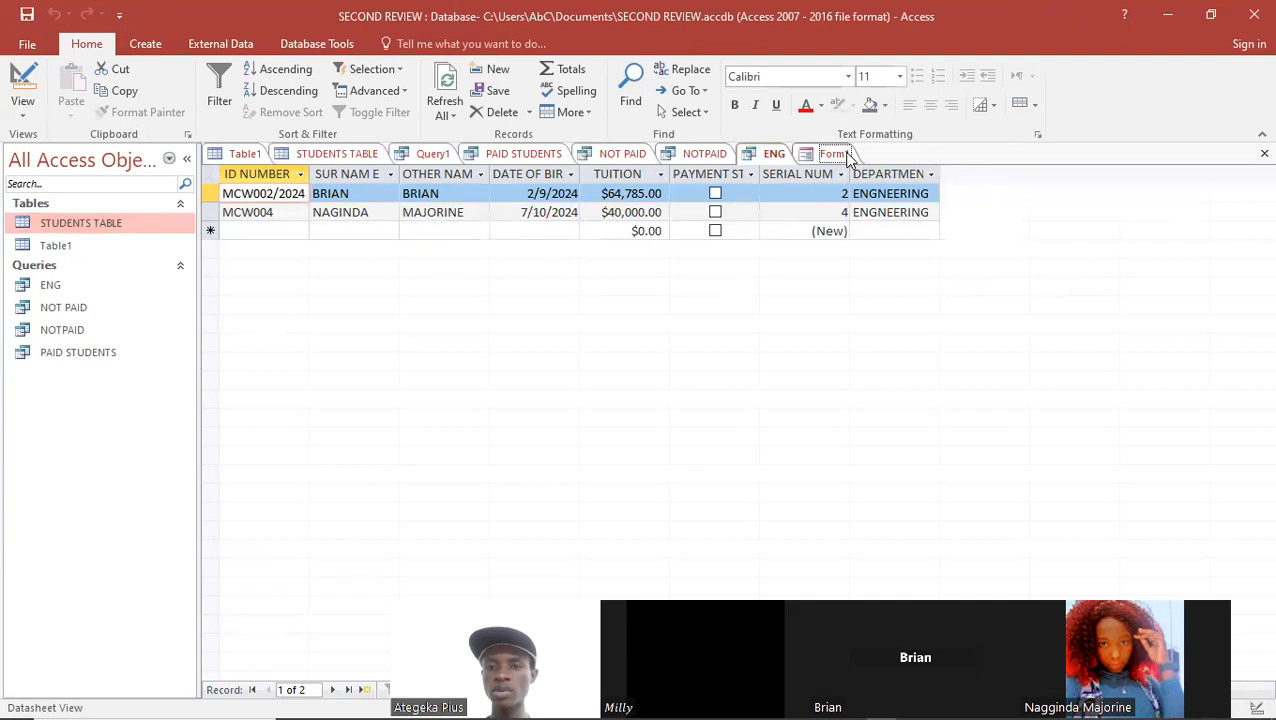
click(842, 156)
click(849, 152)
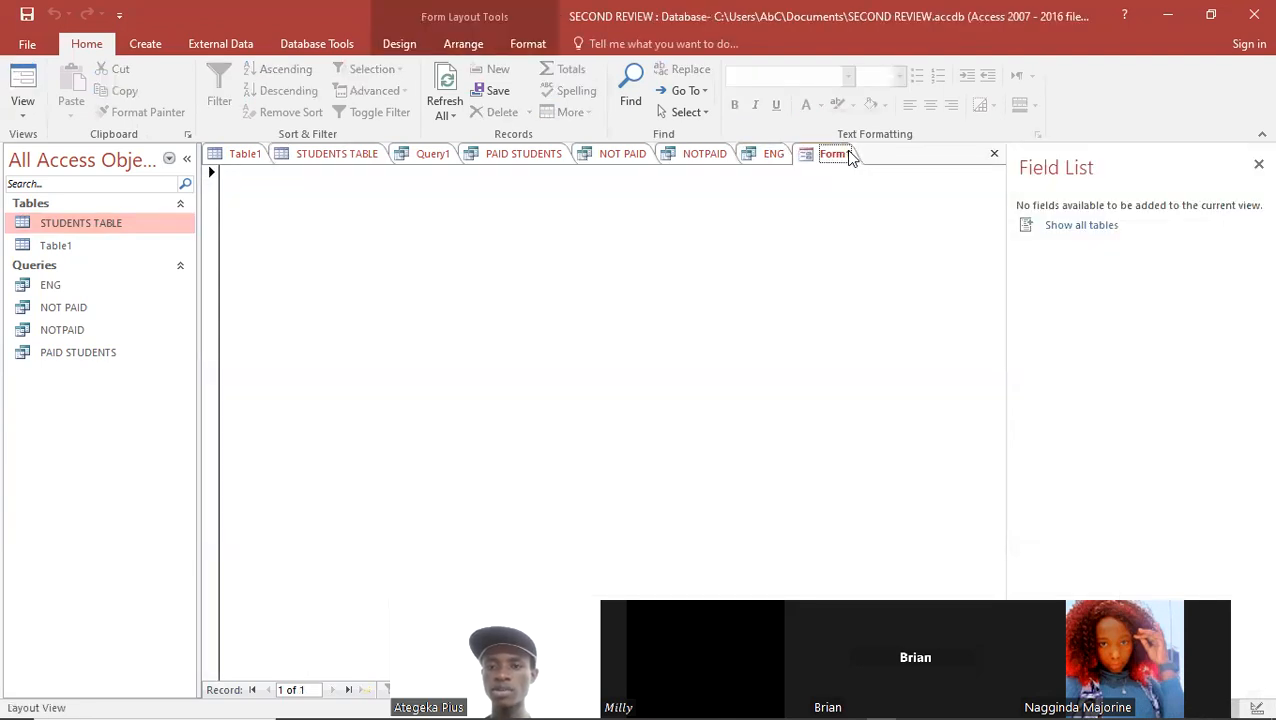
click(993, 155)
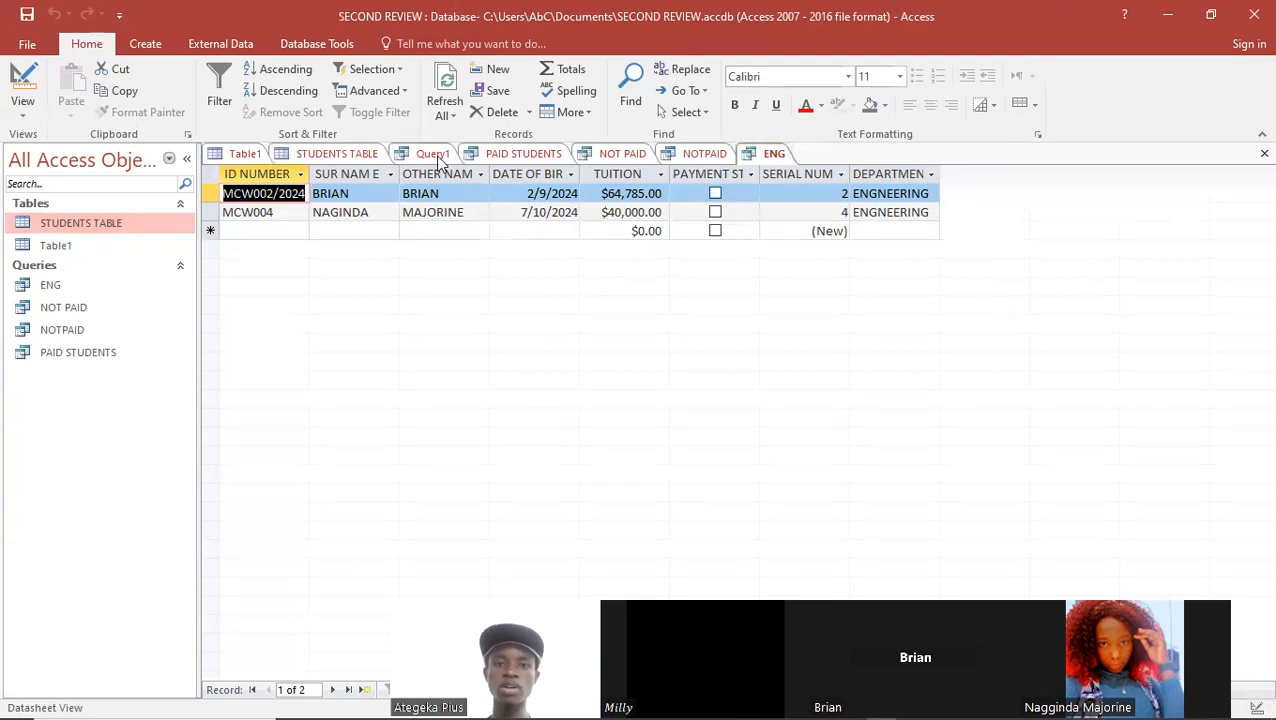
click(117, 232)
double_click(117, 232)
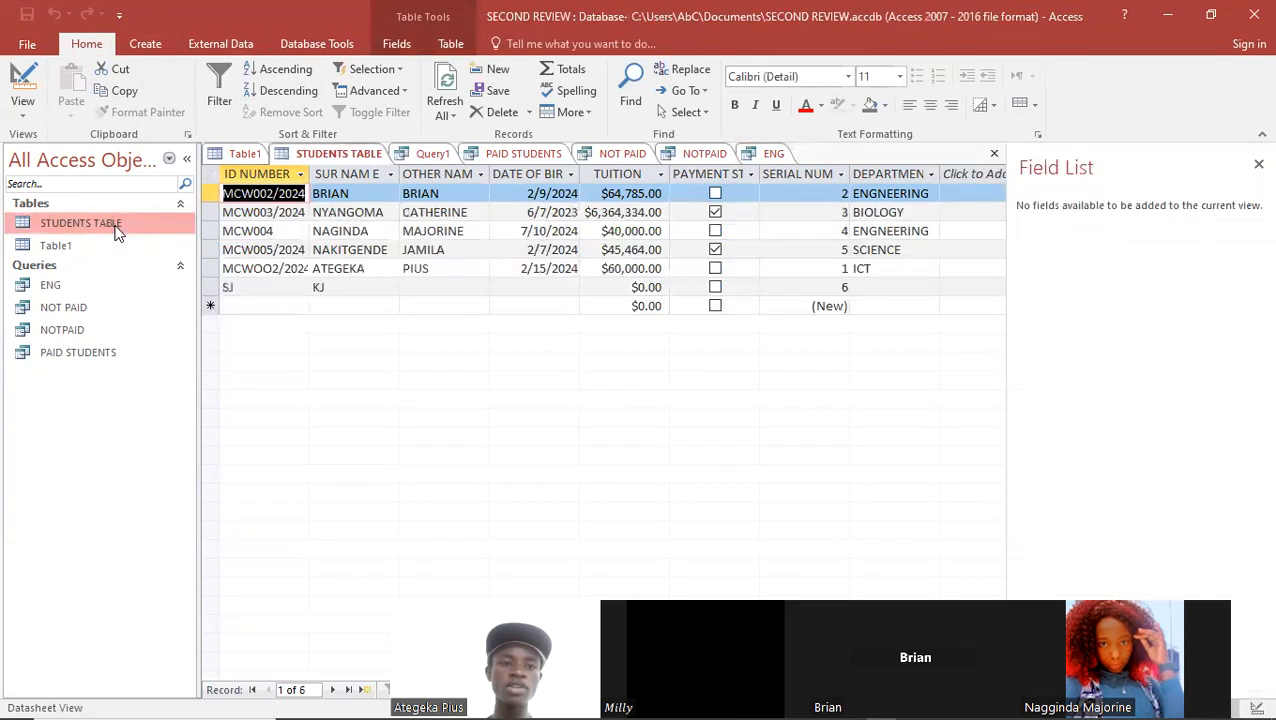
click(148, 44)
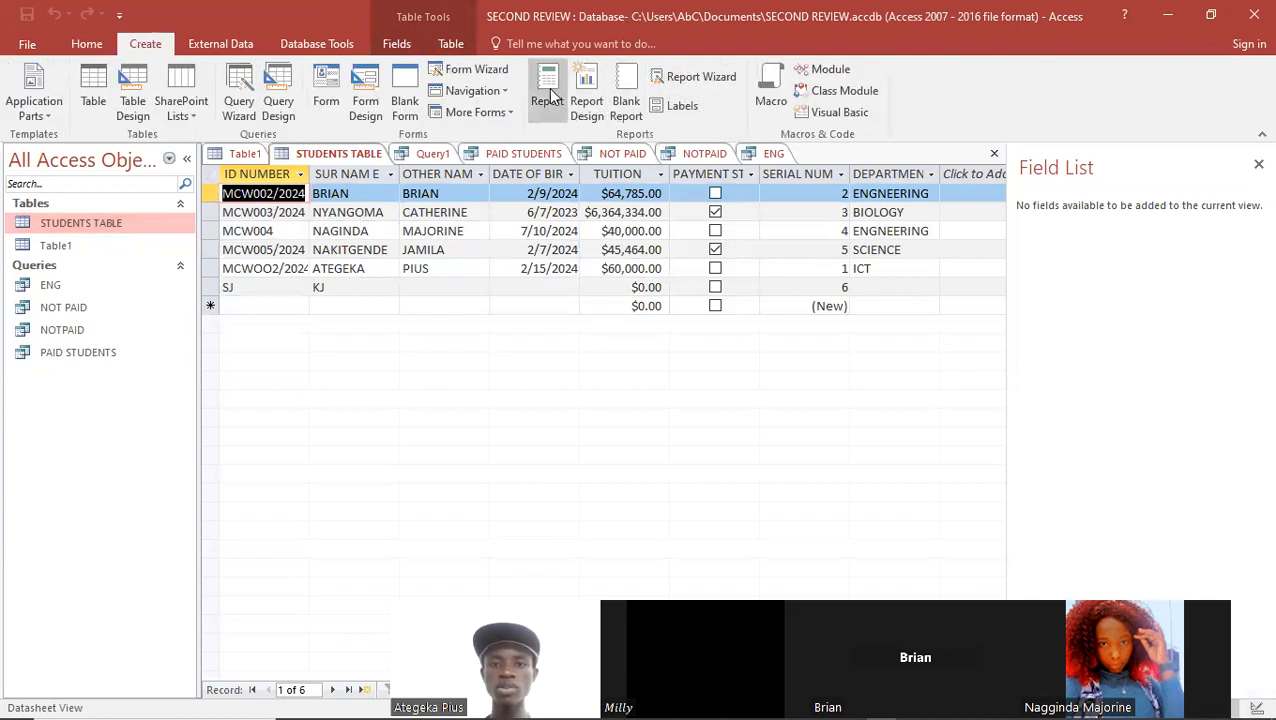
click(587, 88)
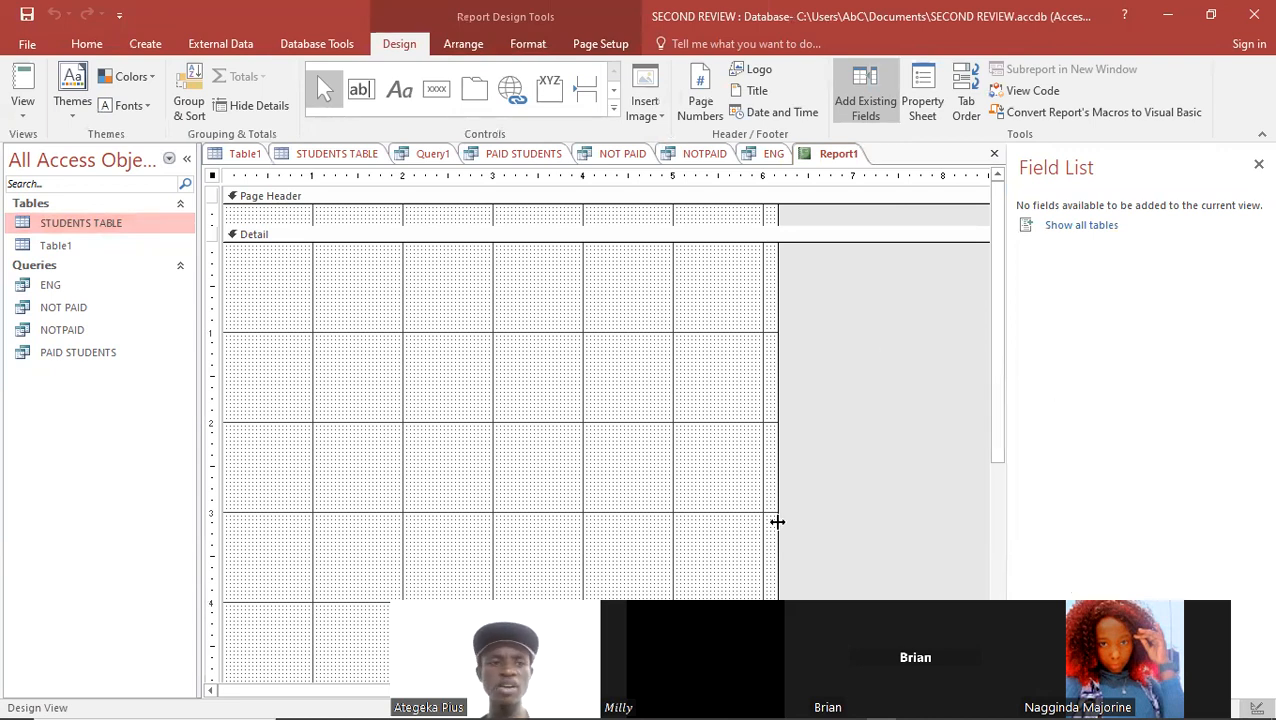
click(22, 112)
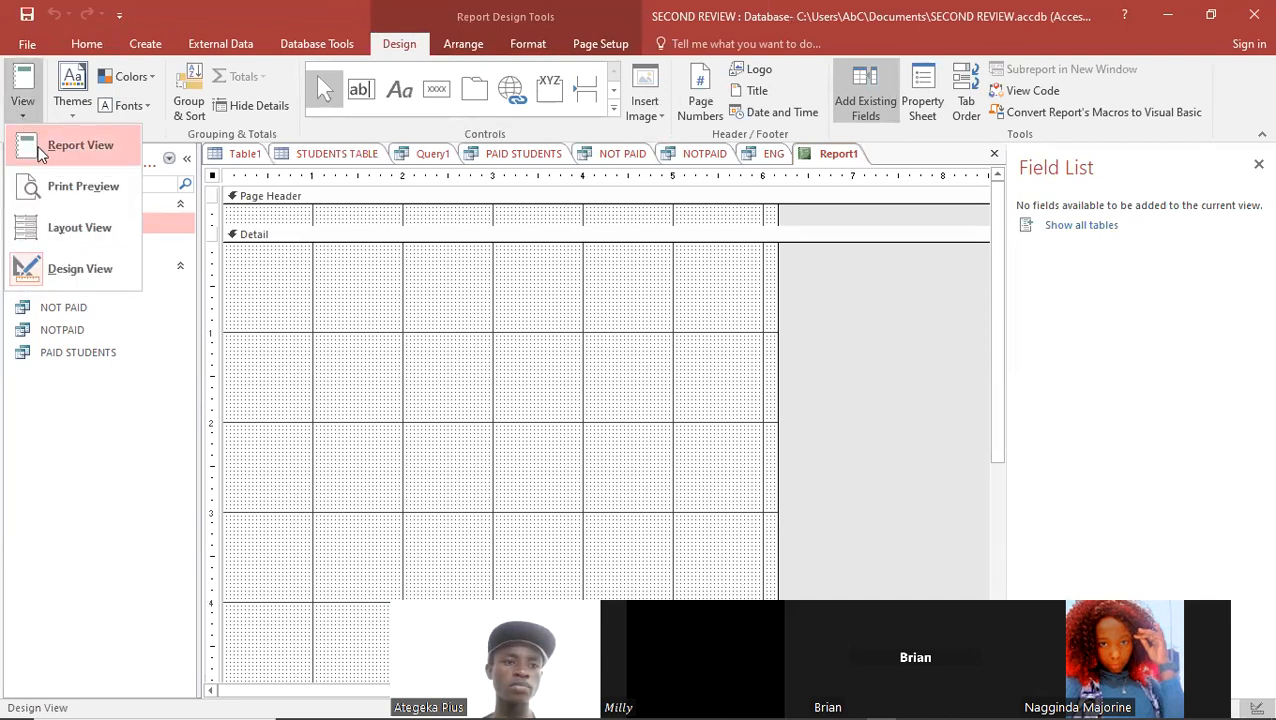
click(41, 226)
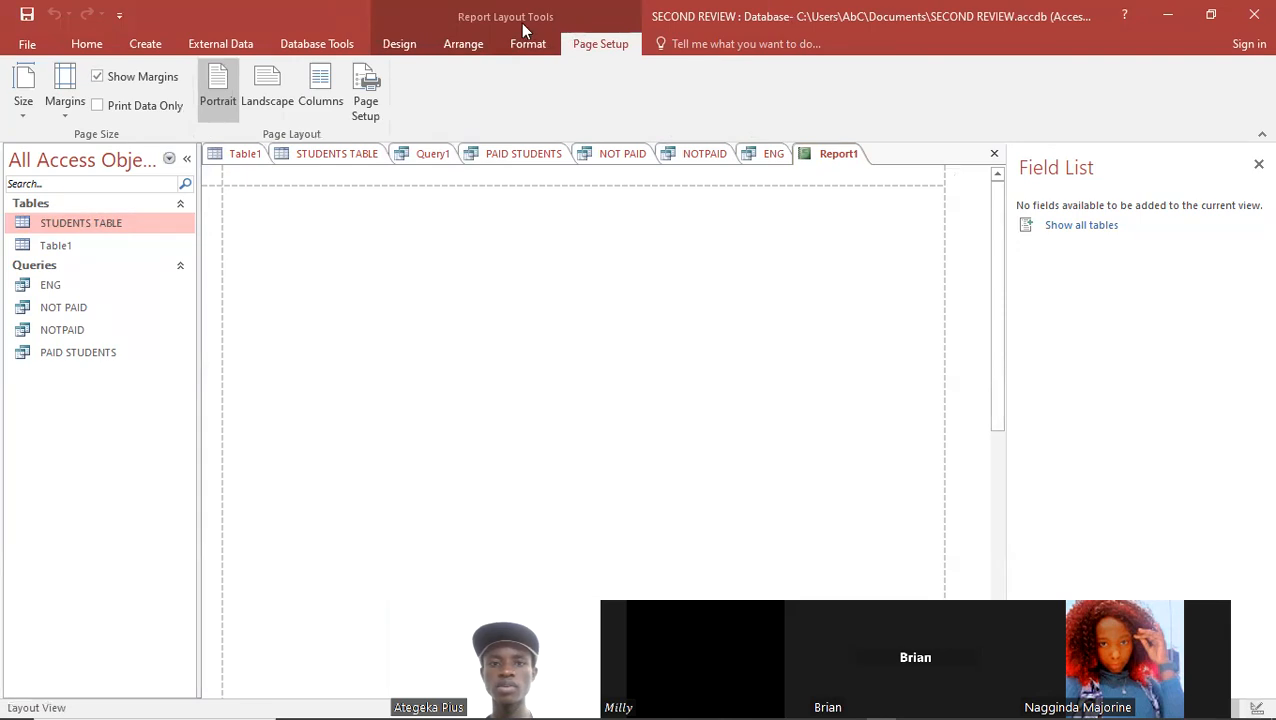
click(400, 44)
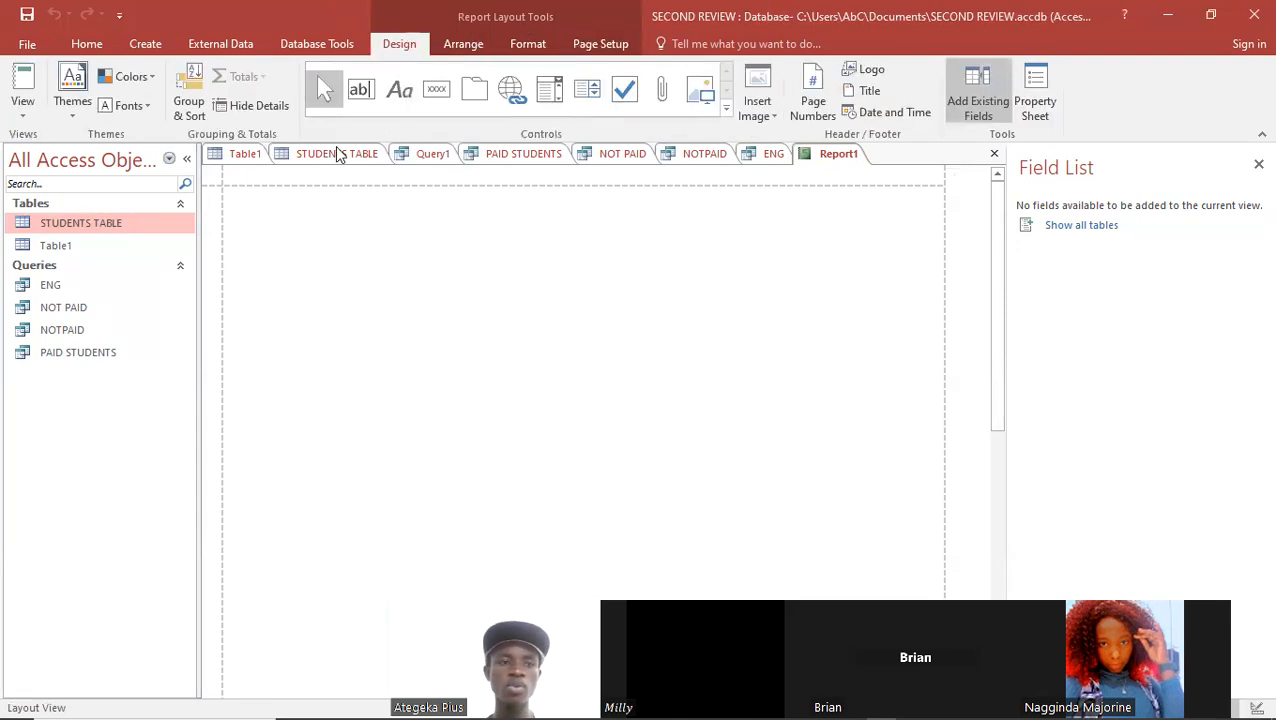
click(22, 116)
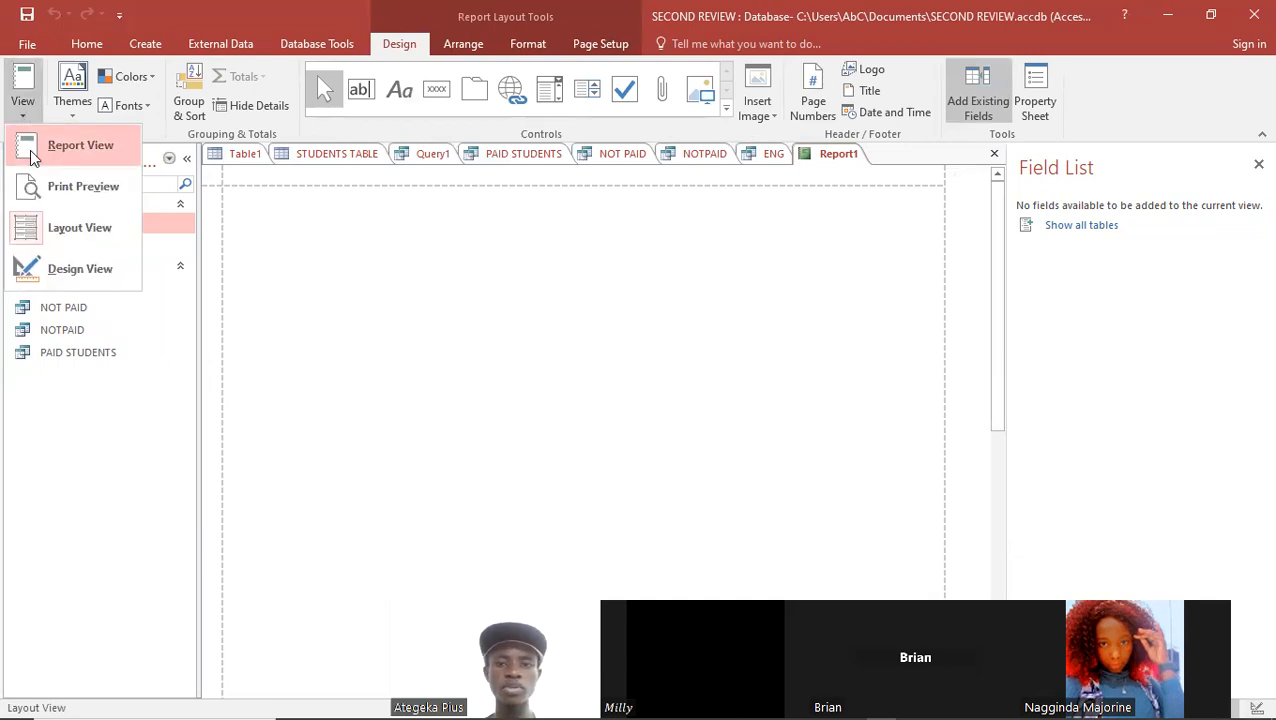
click(31, 152)
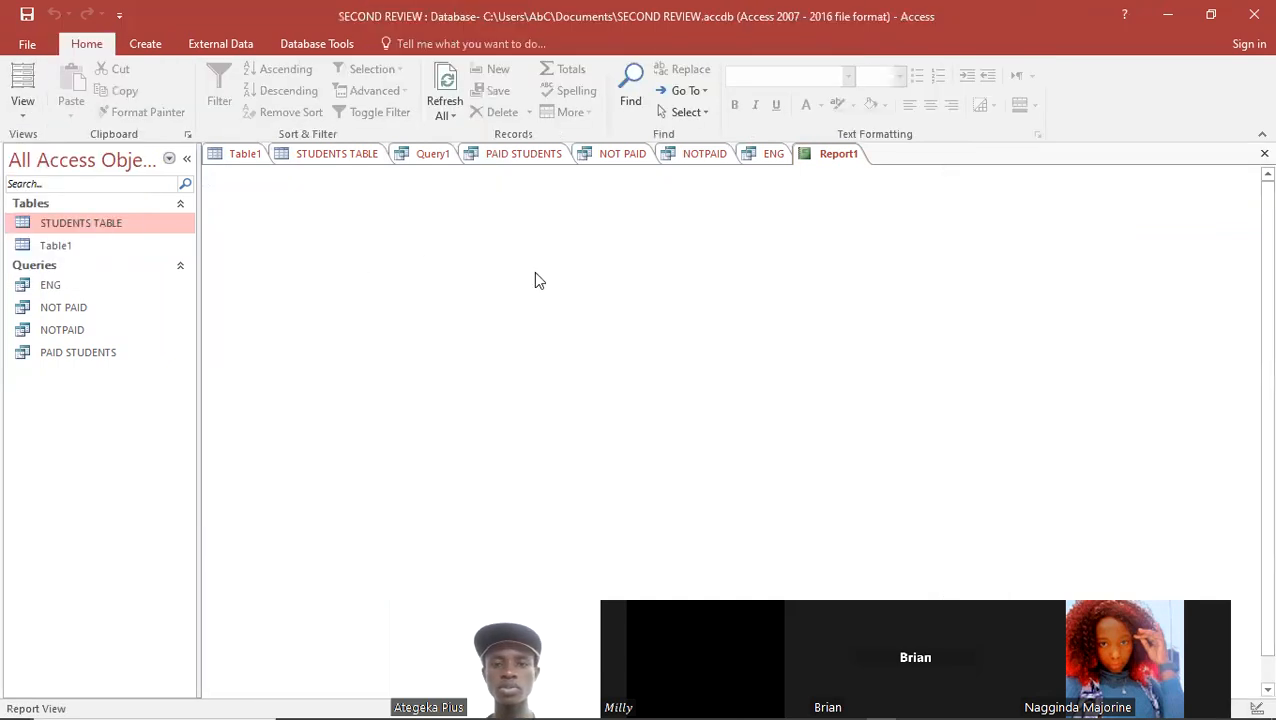
click(1262, 155)
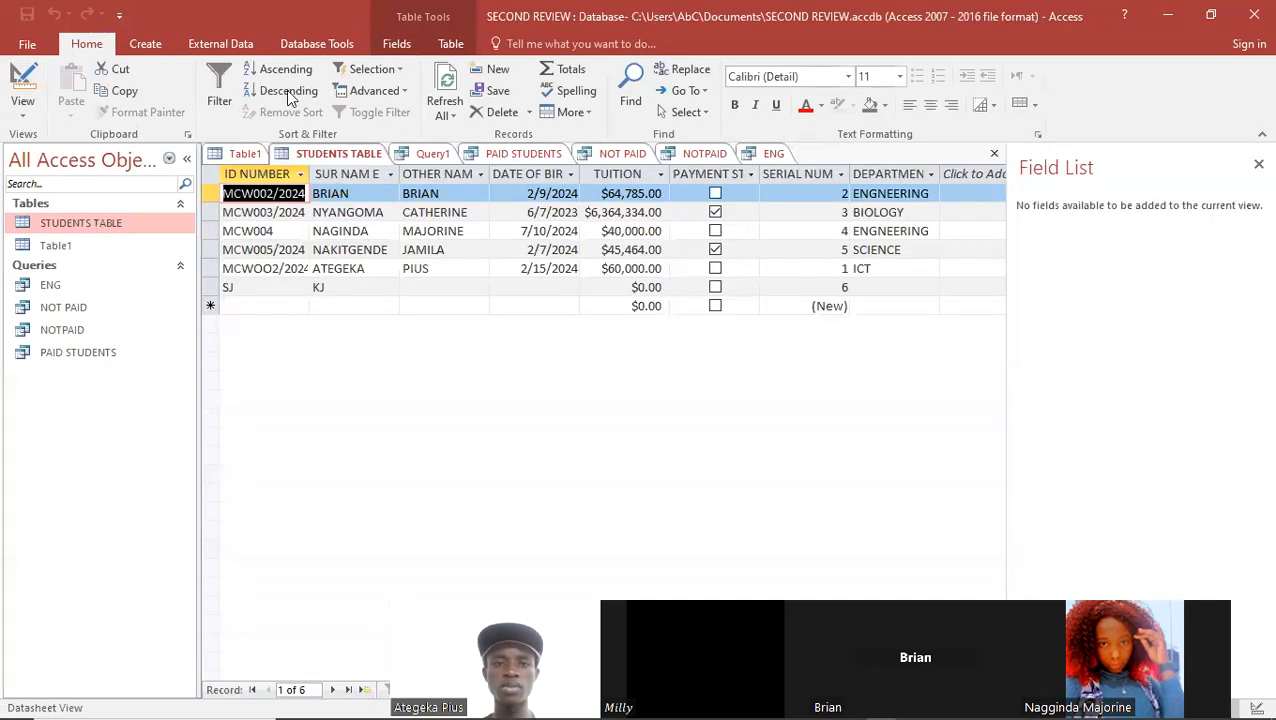
click(156, 43)
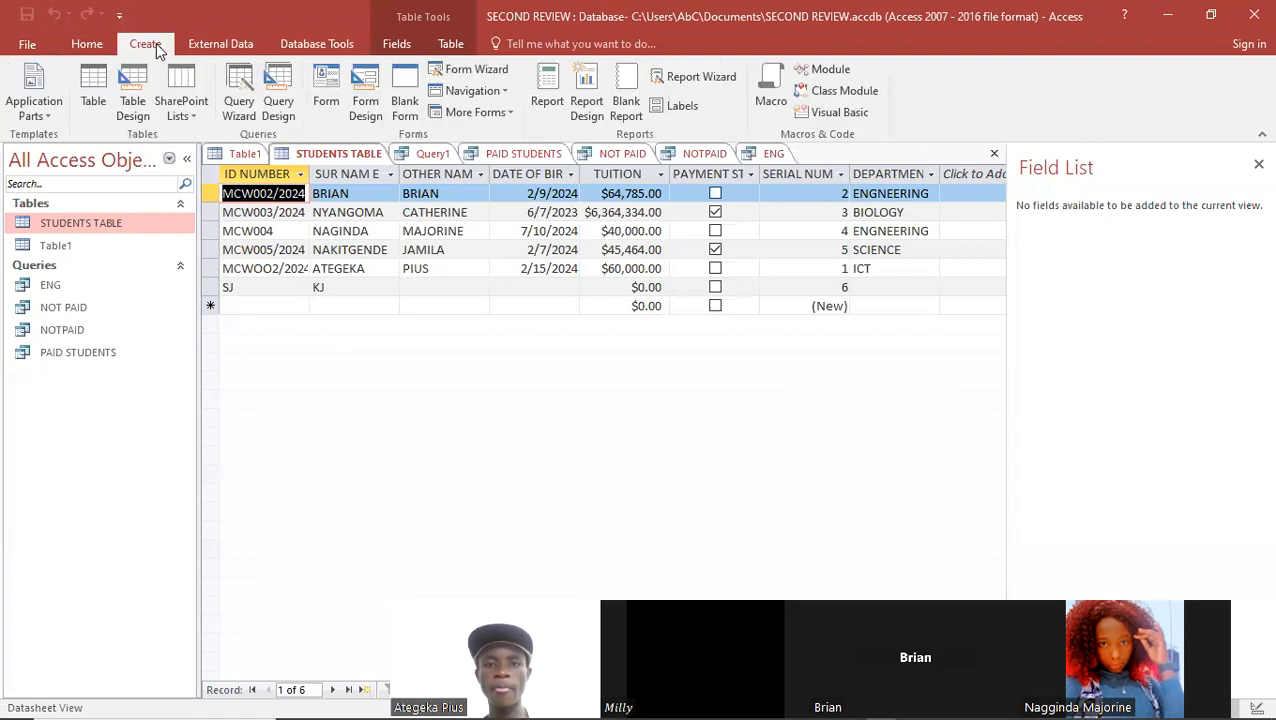
click(587, 100)
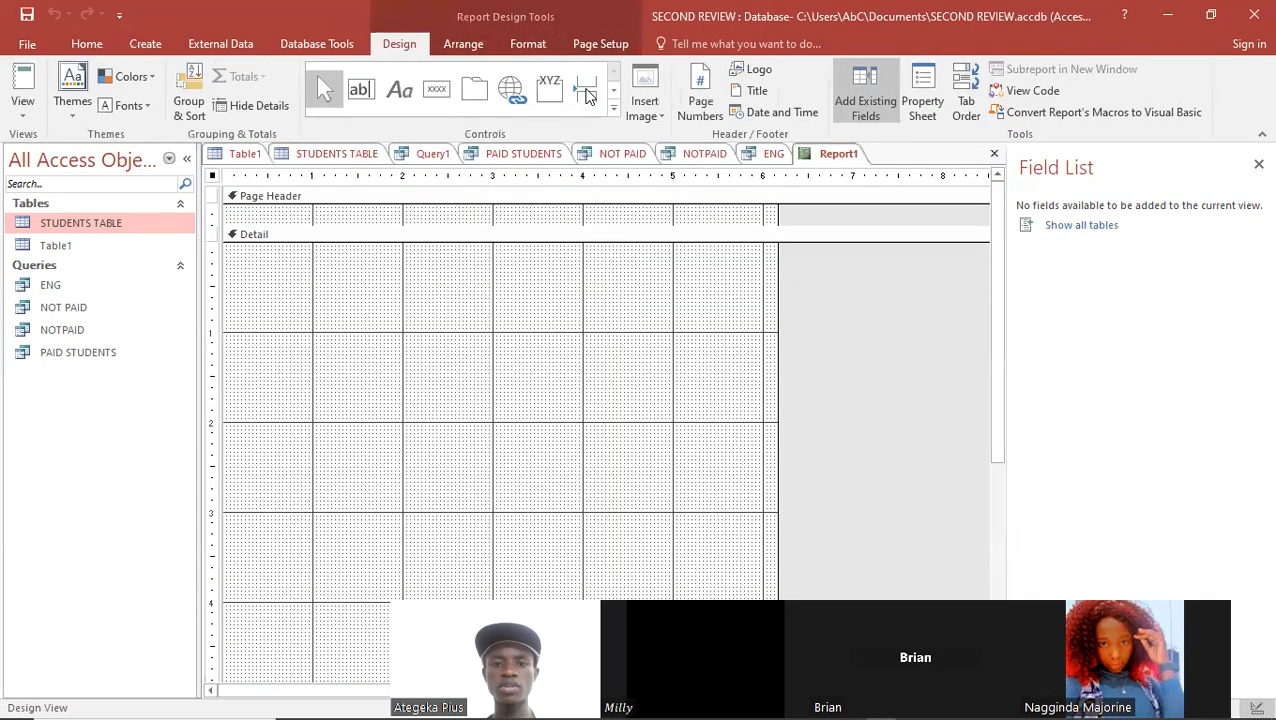
click(18, 108)
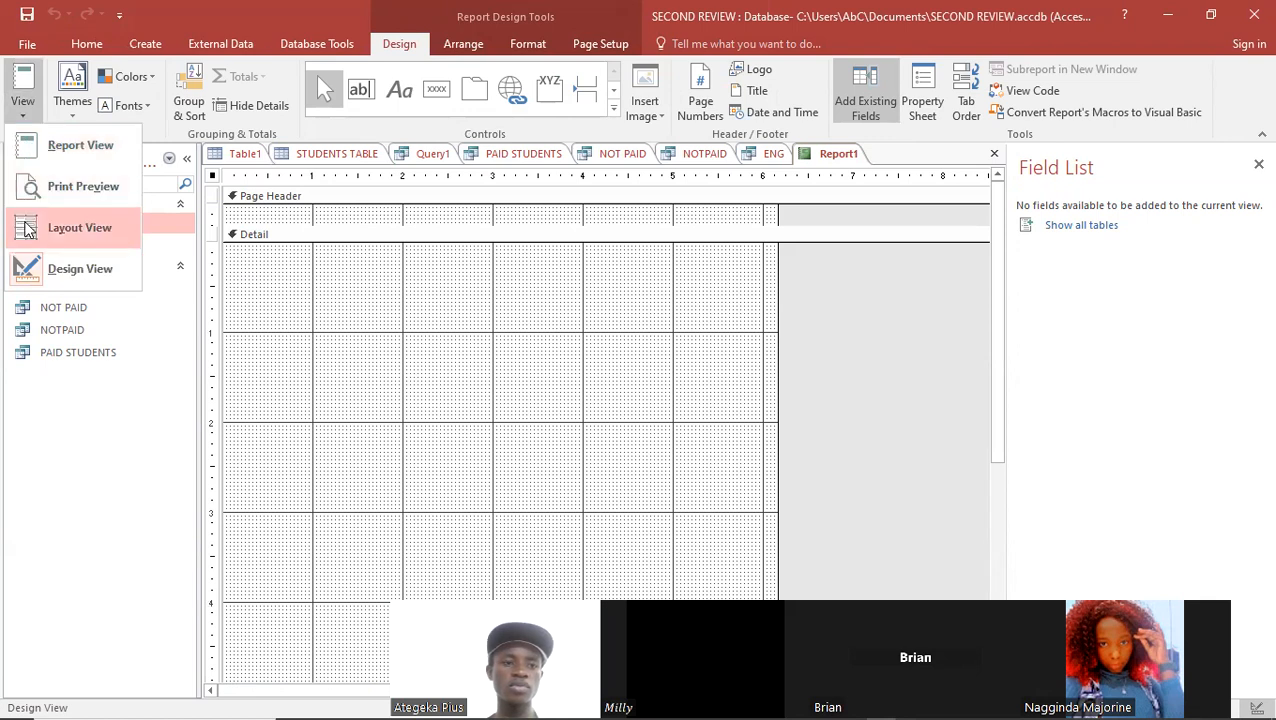
click(27, 228)
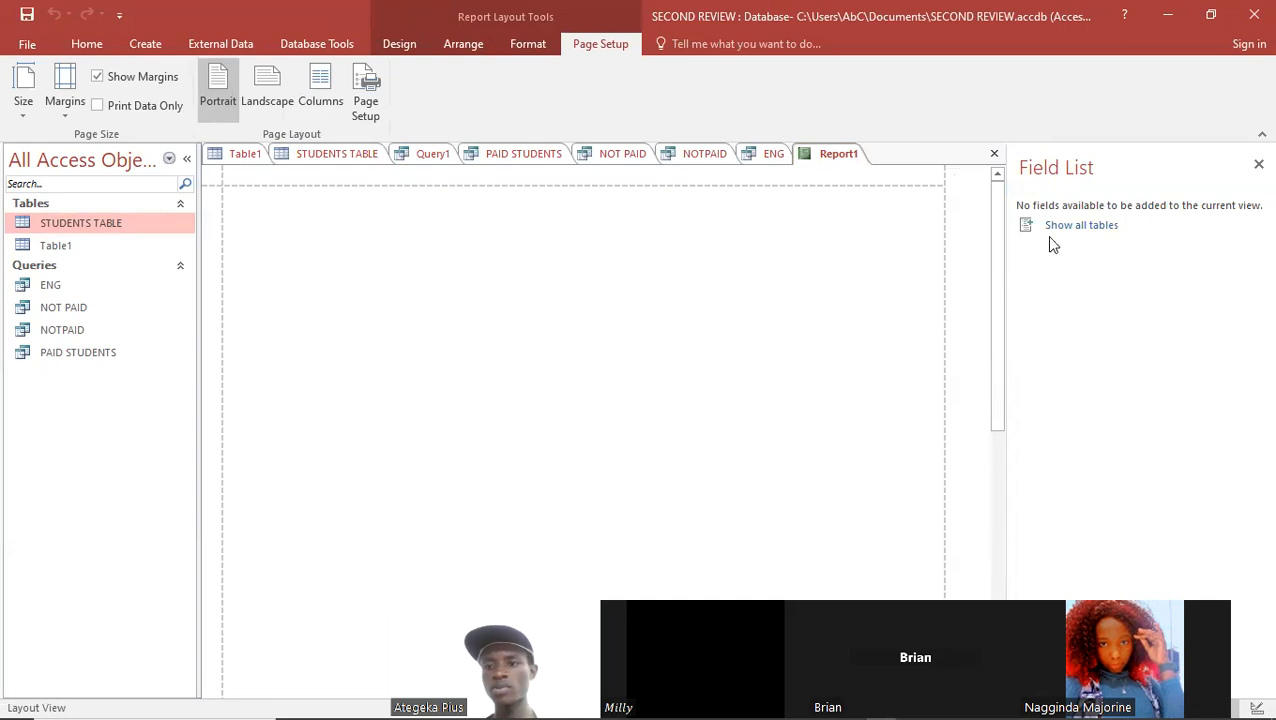
click(1080, 226)
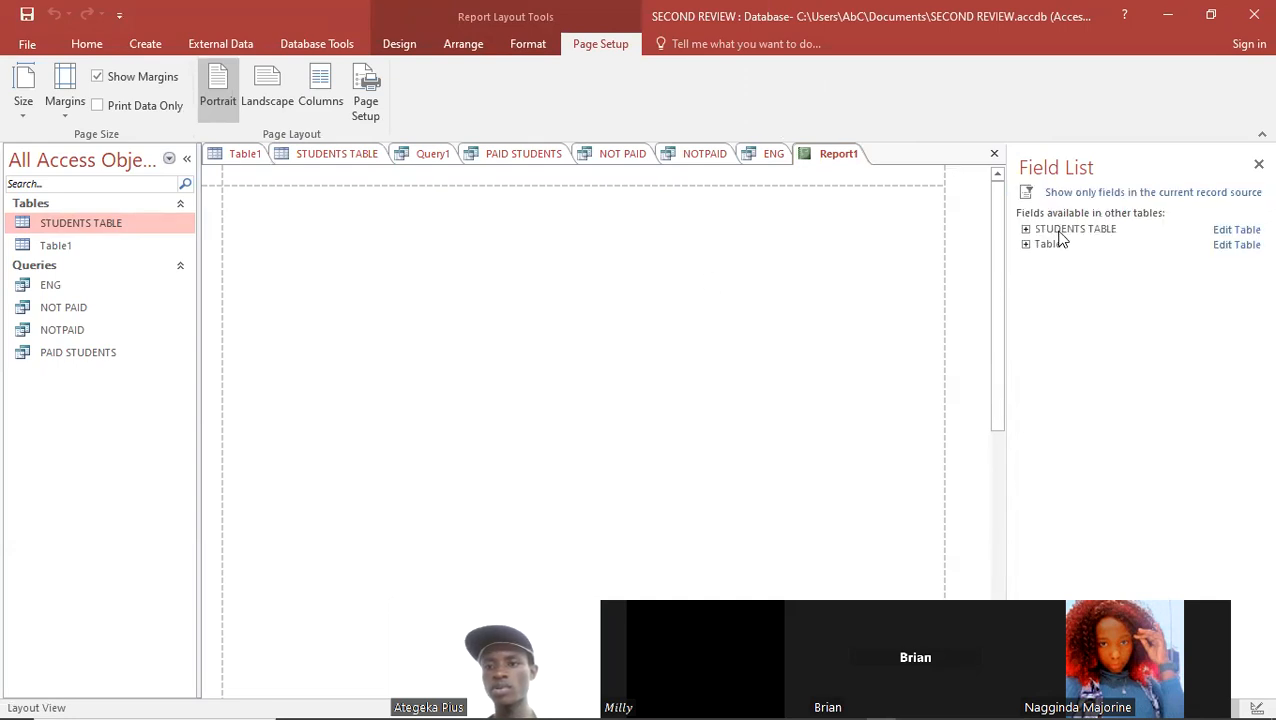
double_click(1066, 230)
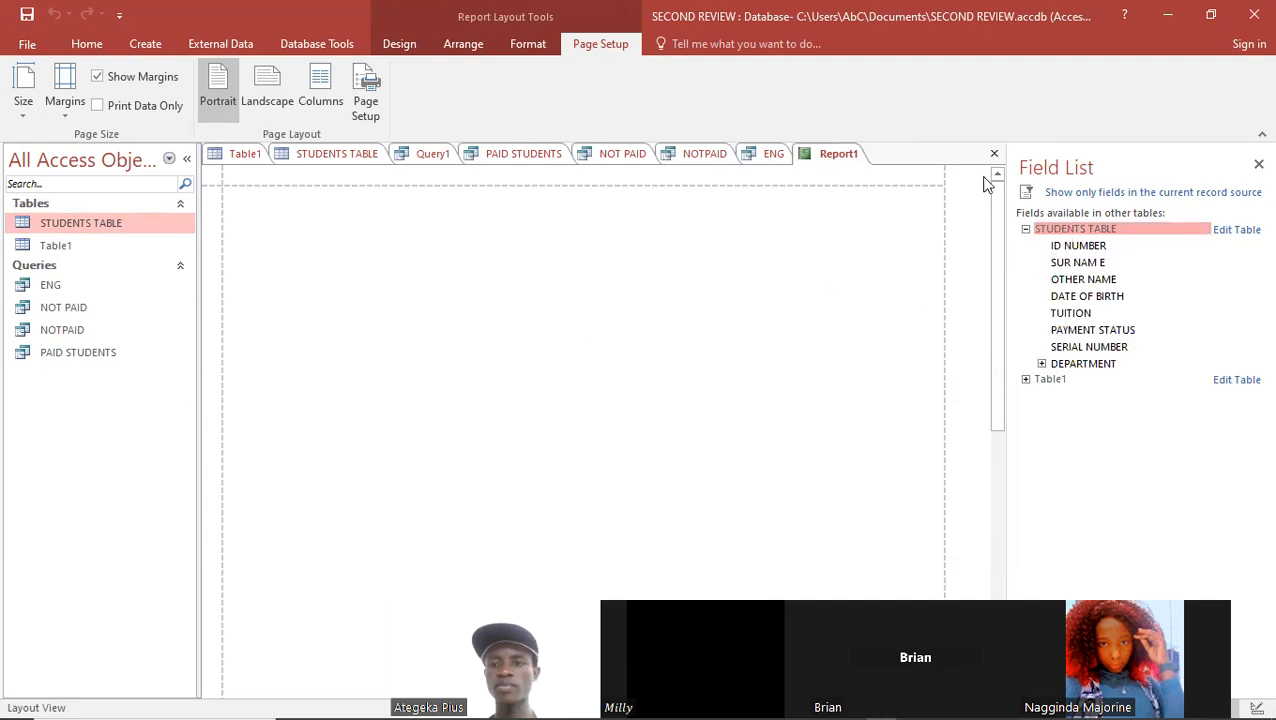
click(995, 152)
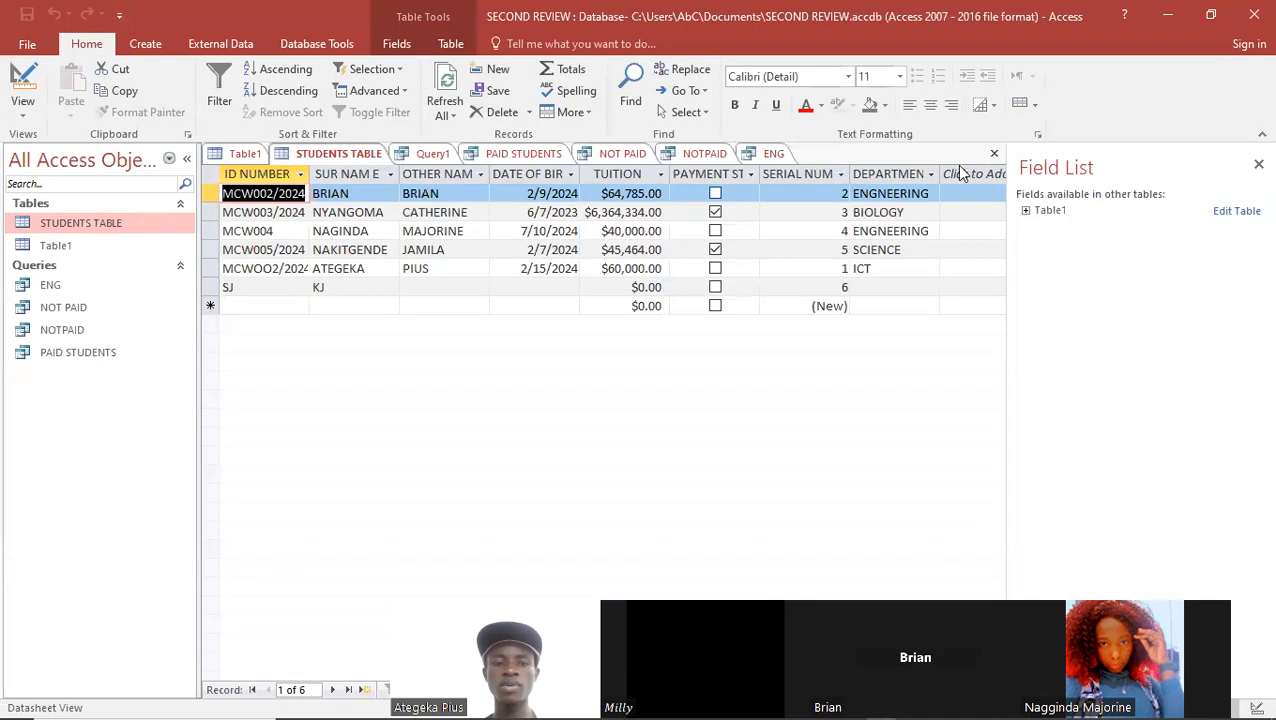
click(147, 47)
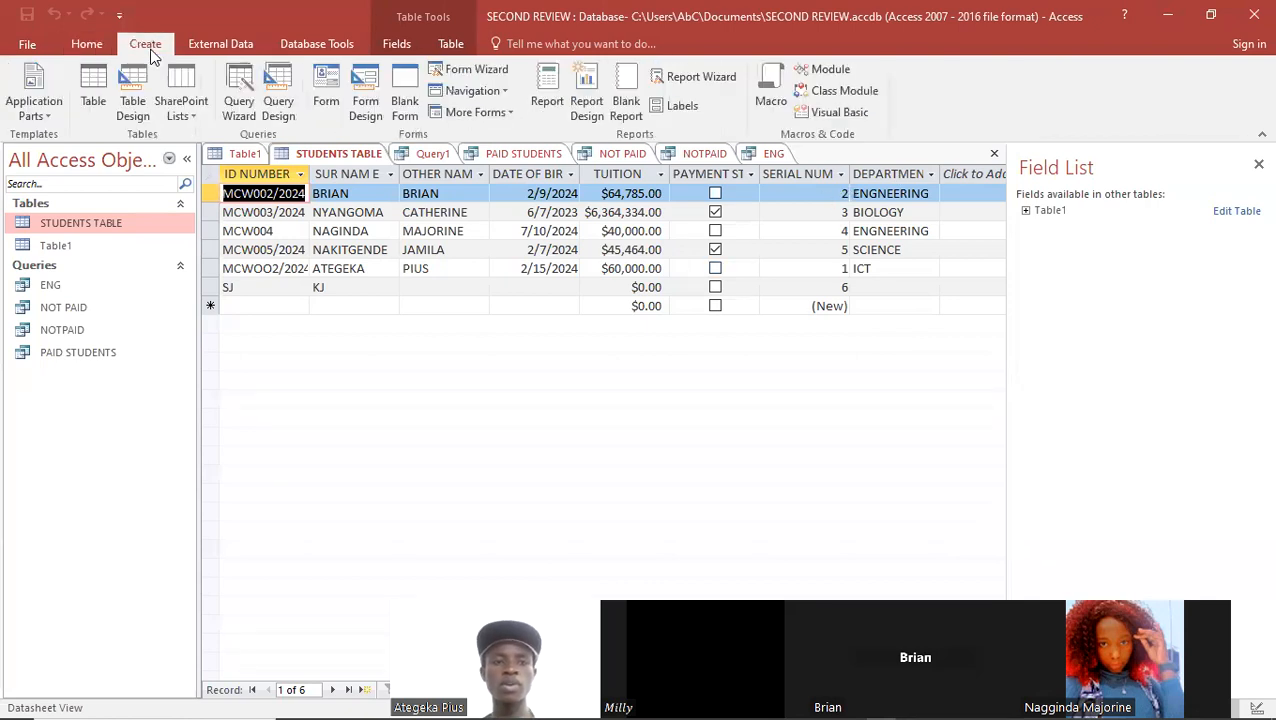
- Generate a report from STUDENTS TABLE and narrow its ID NUMBER column
click(551, 97)
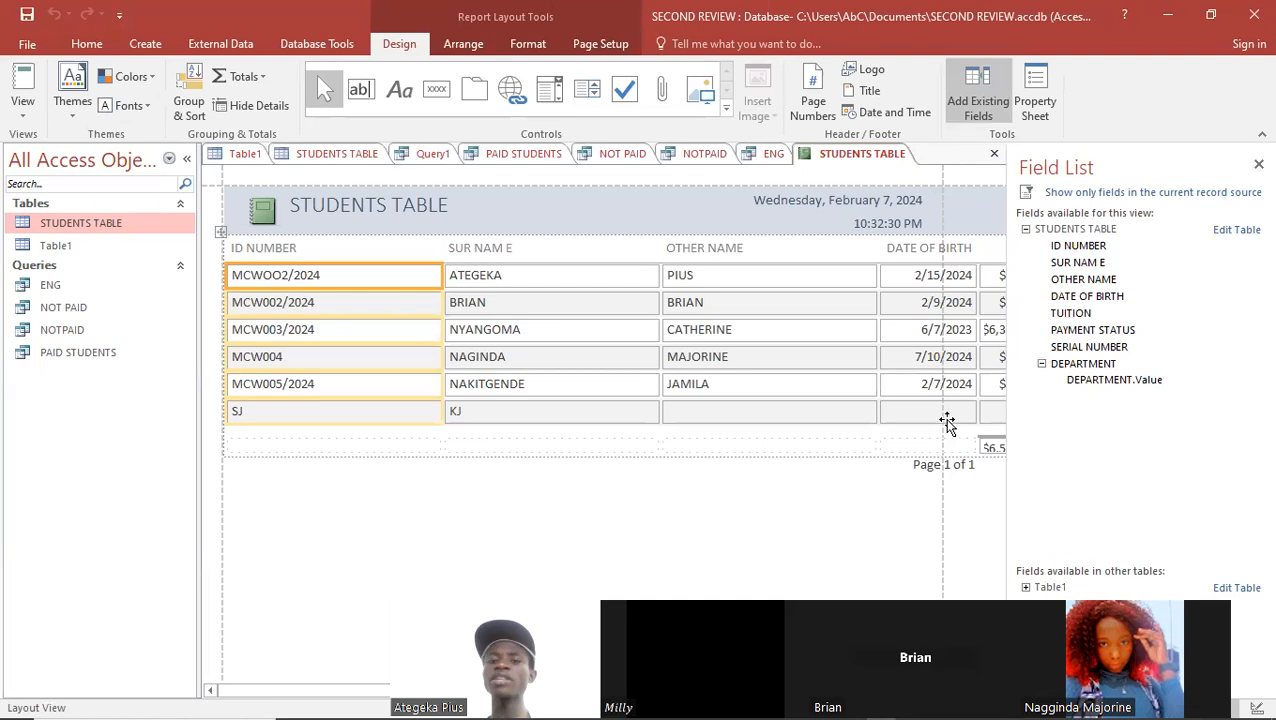
drag(945, 423, 993, 415)
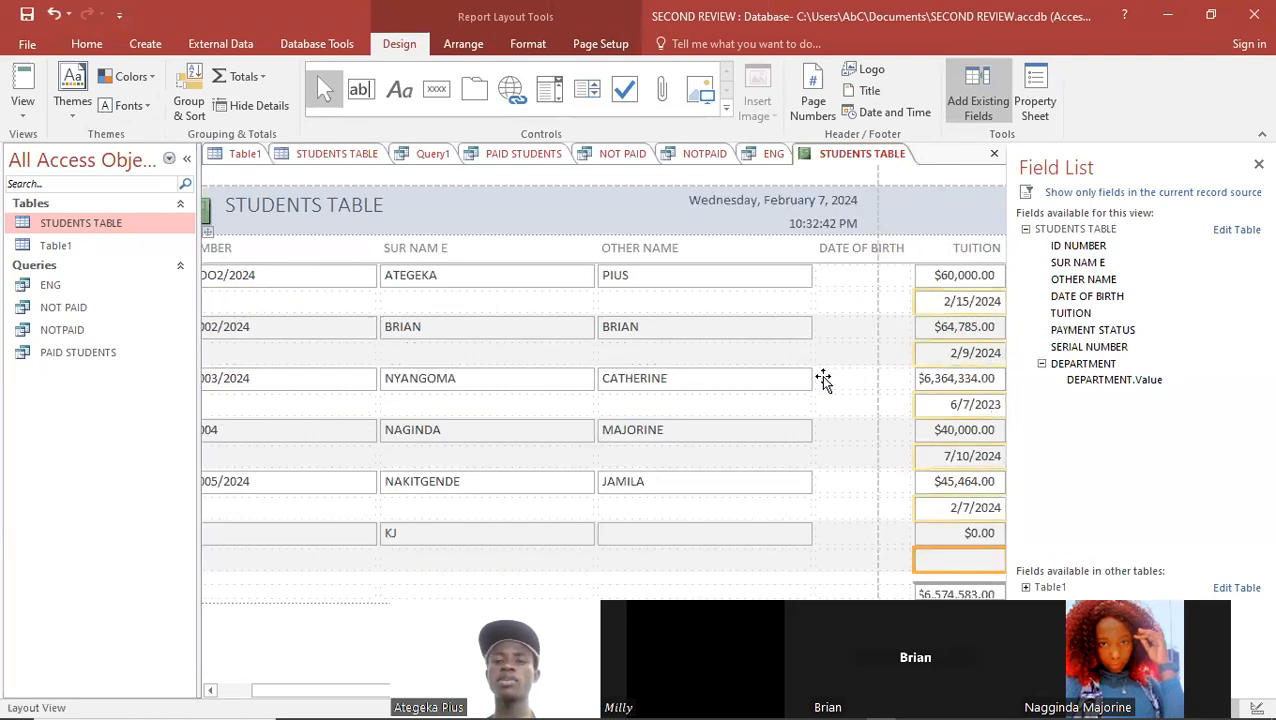
drag(866, 368, 817, 363)
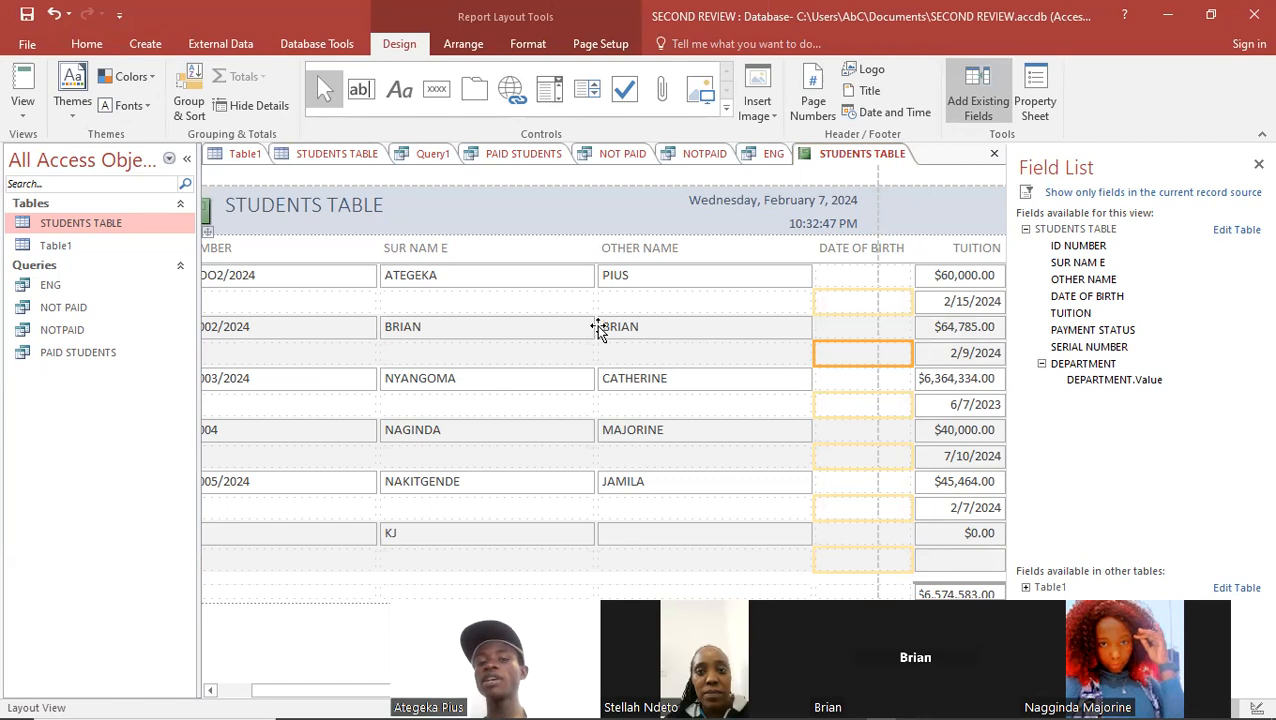
click(372, 276)
drag(372, 276, 265, 292)
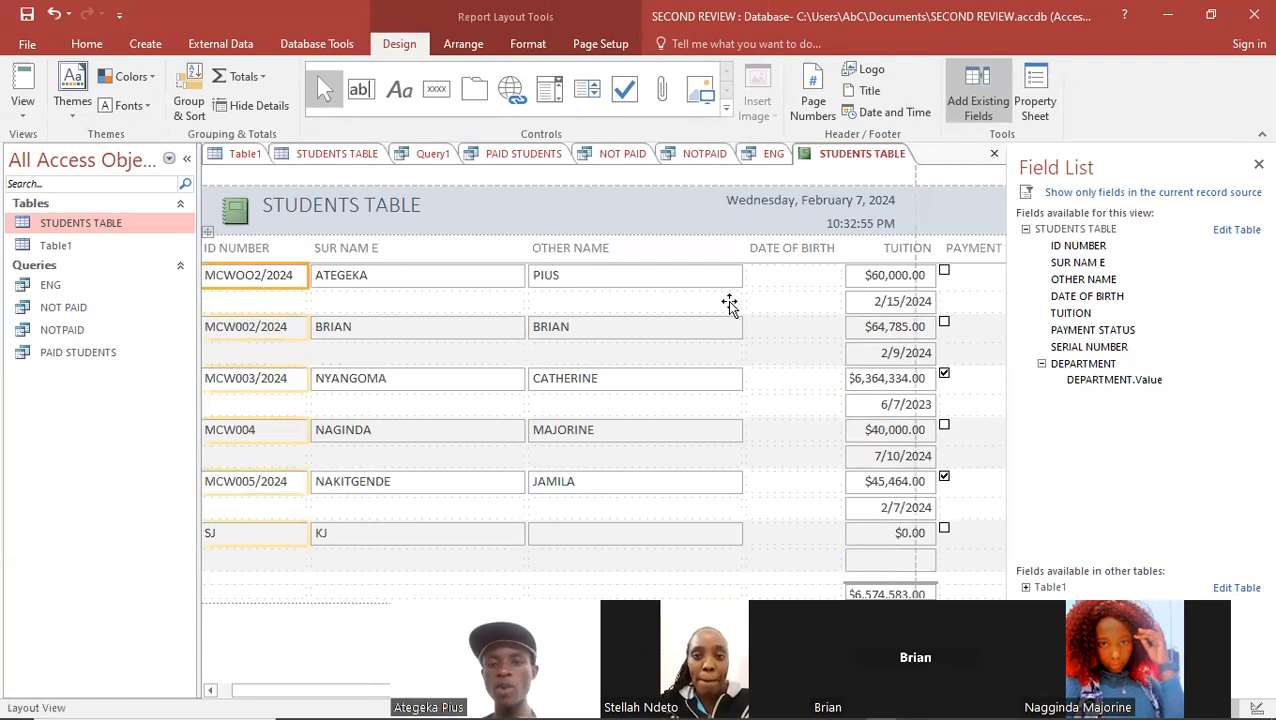
- Shrink the SUR NAME, OTHER NAME and empty DATE OF BIRTH columns, then return to Table1
click(521, 280)
click(524, 280)
drag(524, 280, 432, 278)
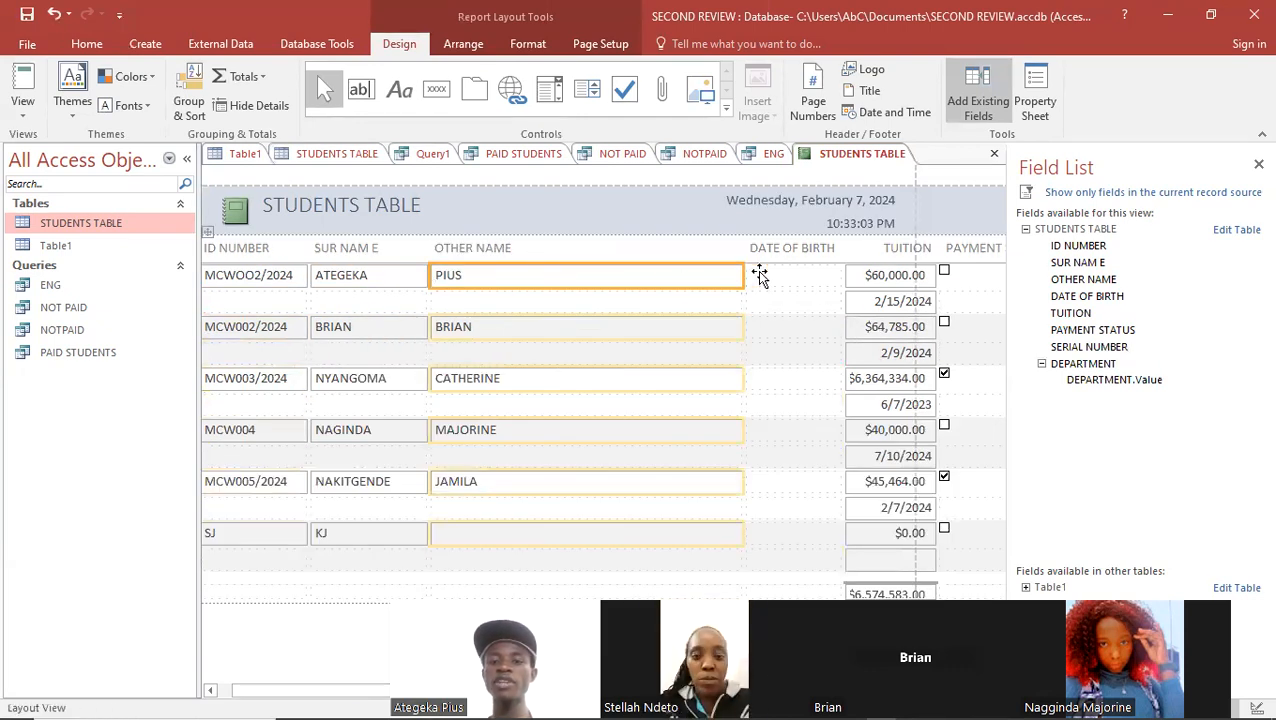
drag(744, 278, 590, 288)
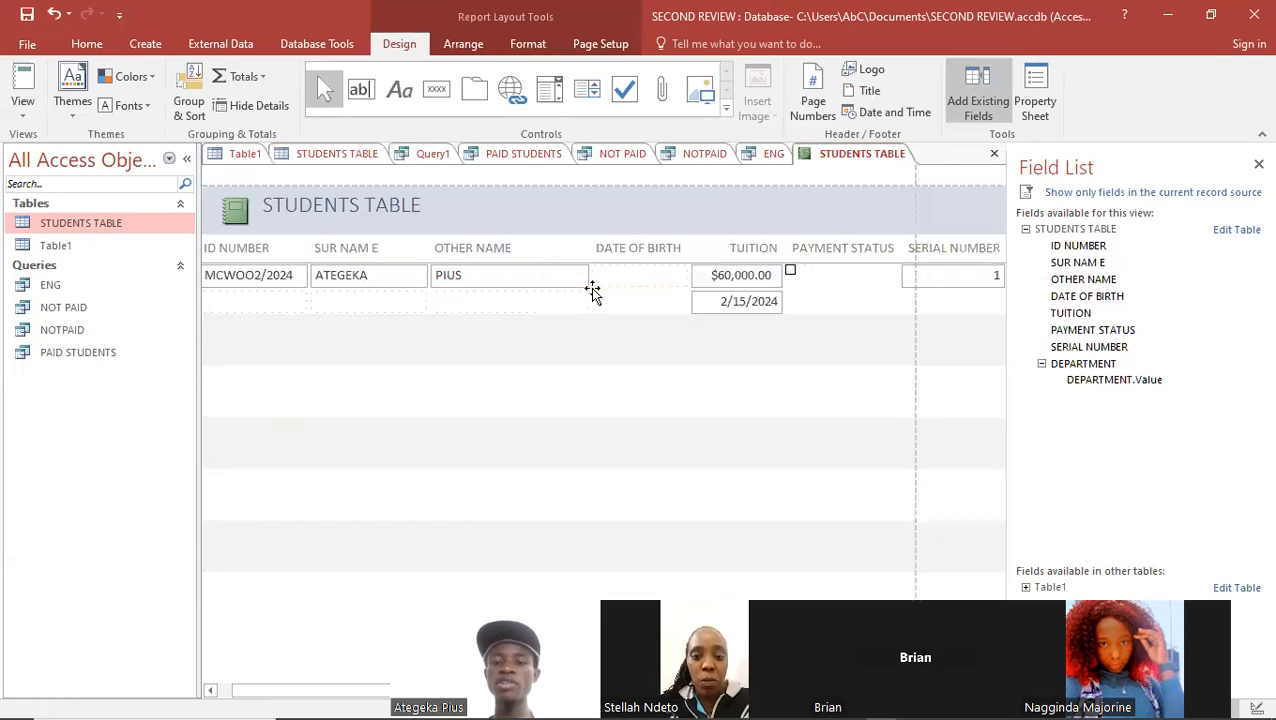
click(688, 277)
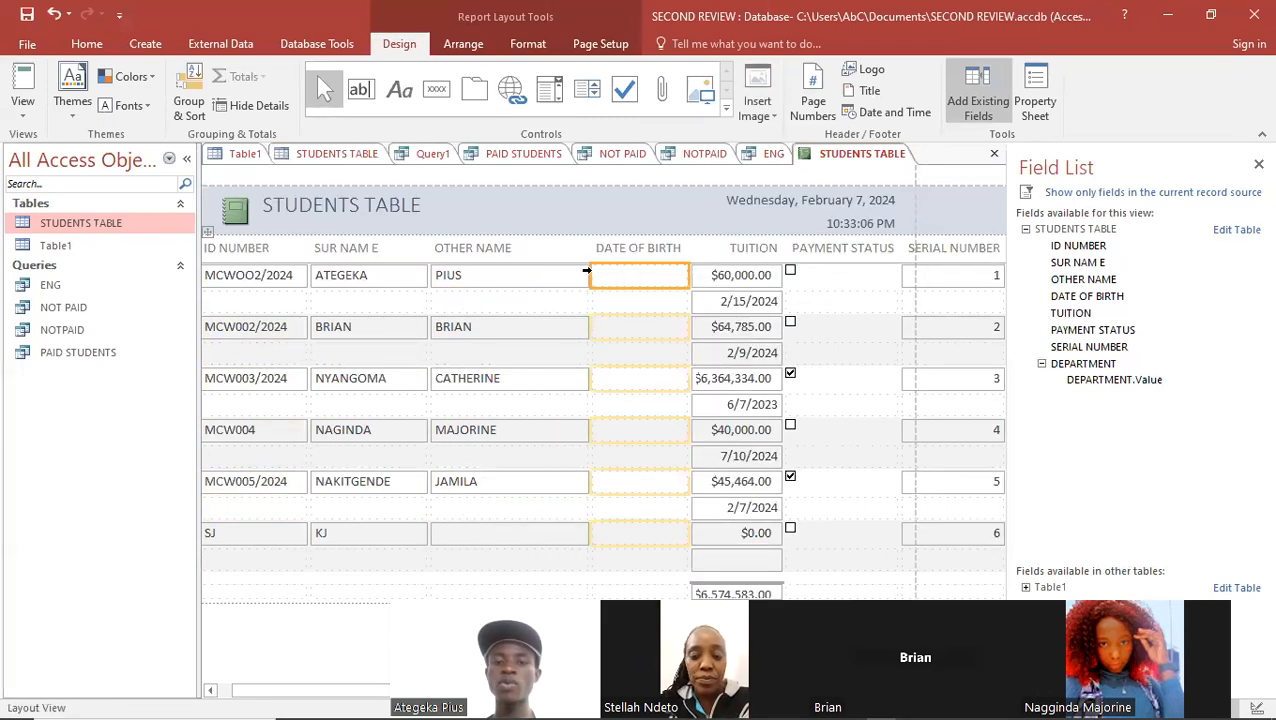
drag(591, 270, 514, 276)
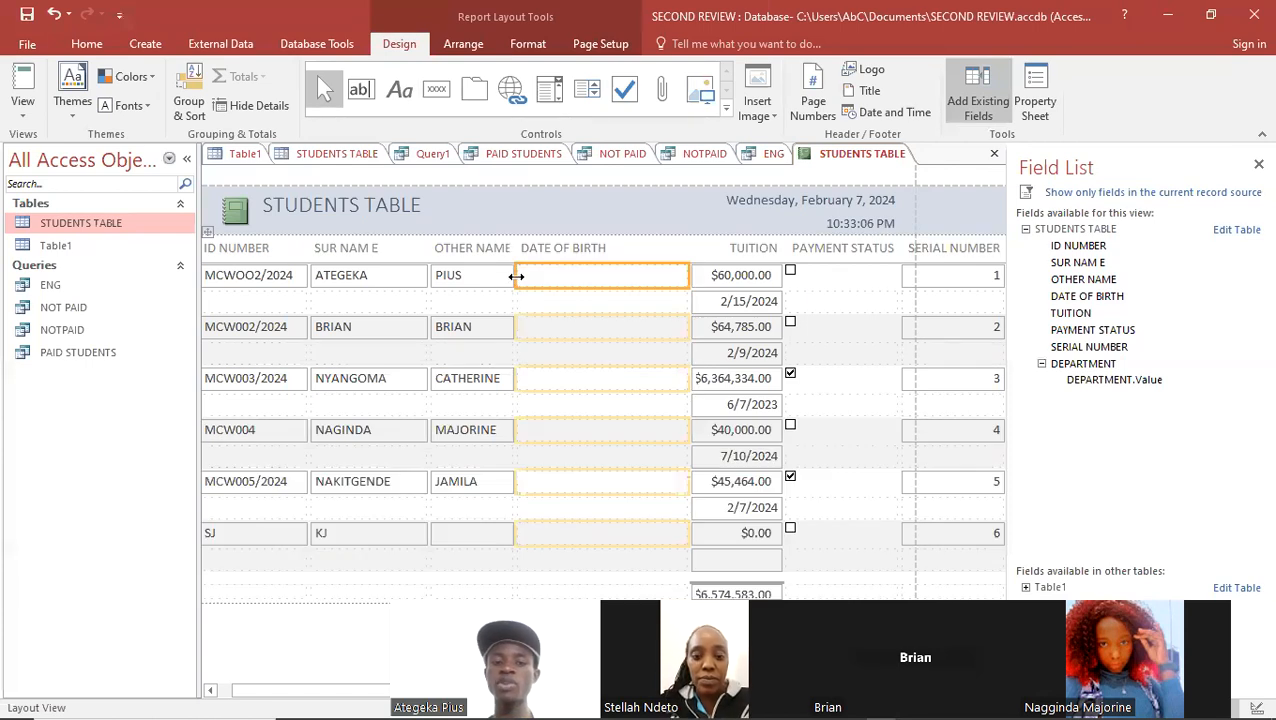
drag(687, 278, 513, 286)
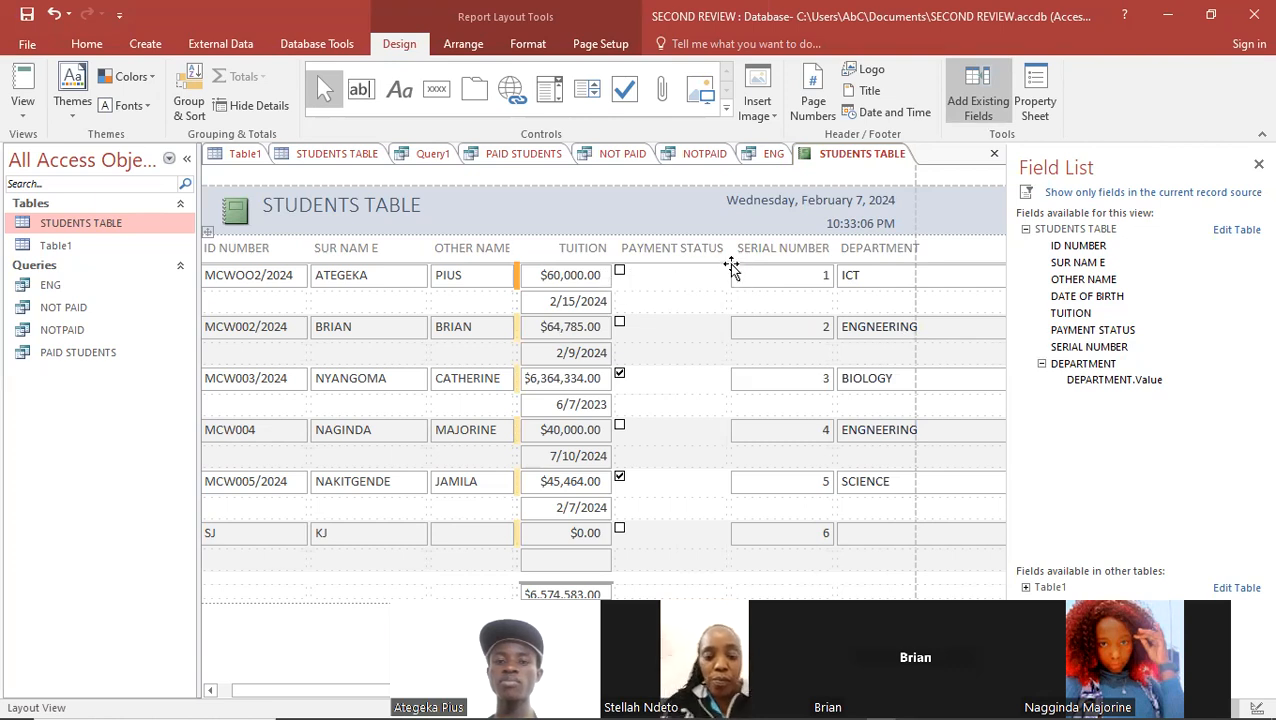
click(244, 153)
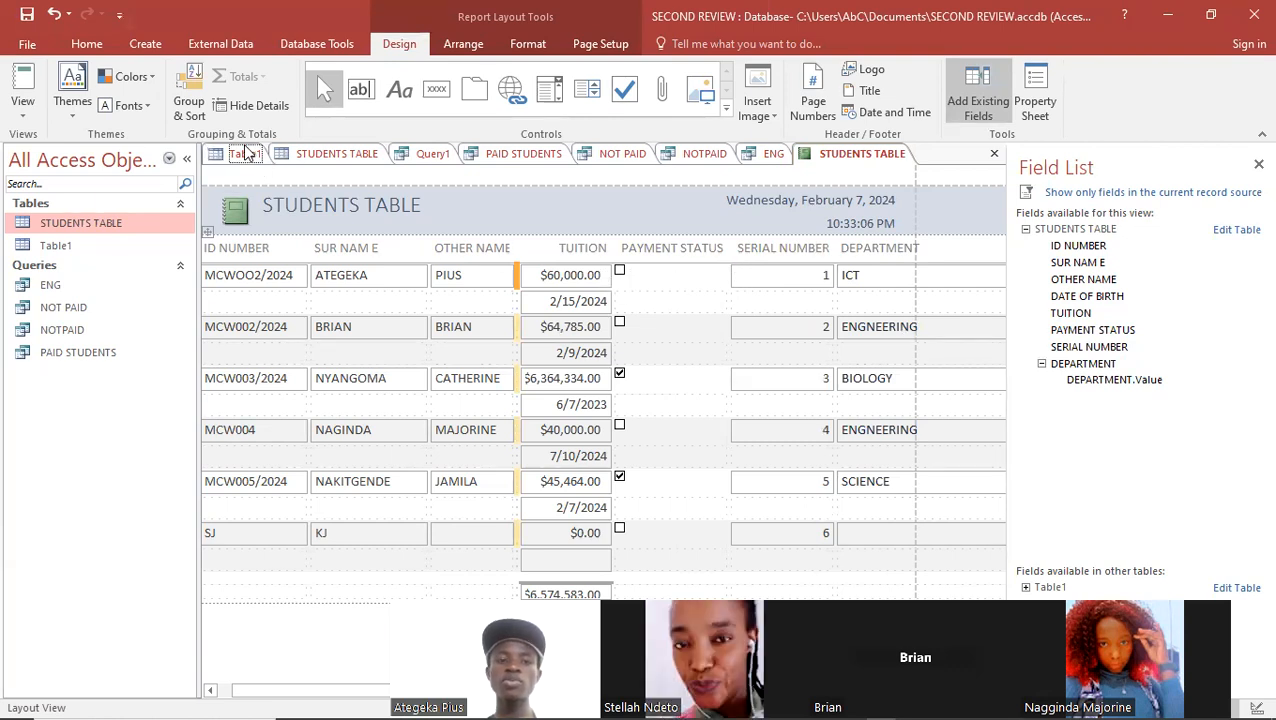
click(145, 43)
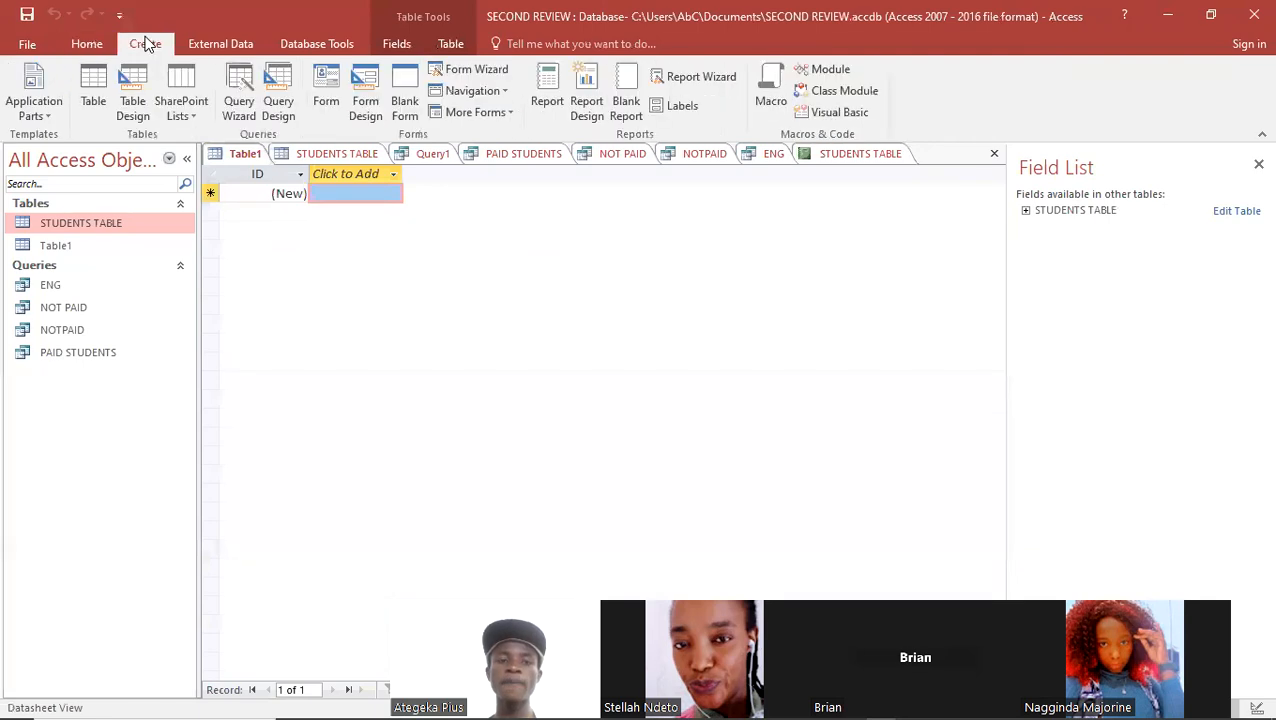
- Save Table1 under its existing name
click(328, 90)
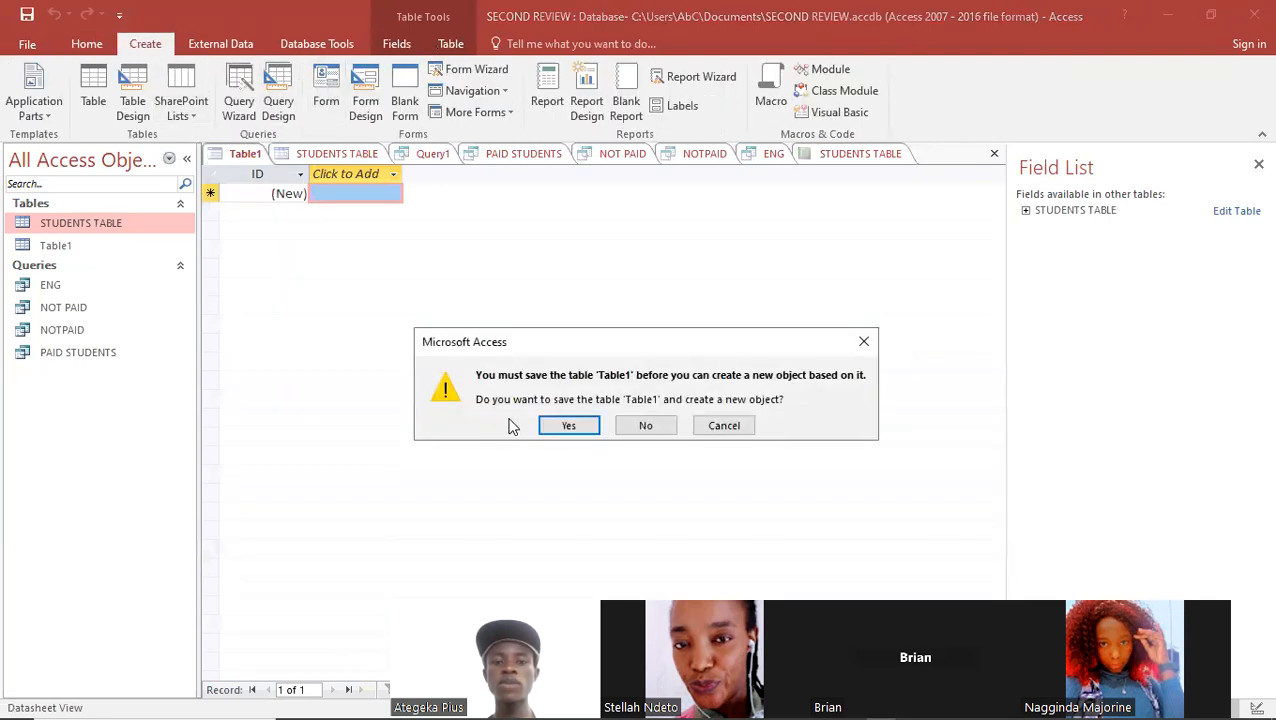
click(566, 426)
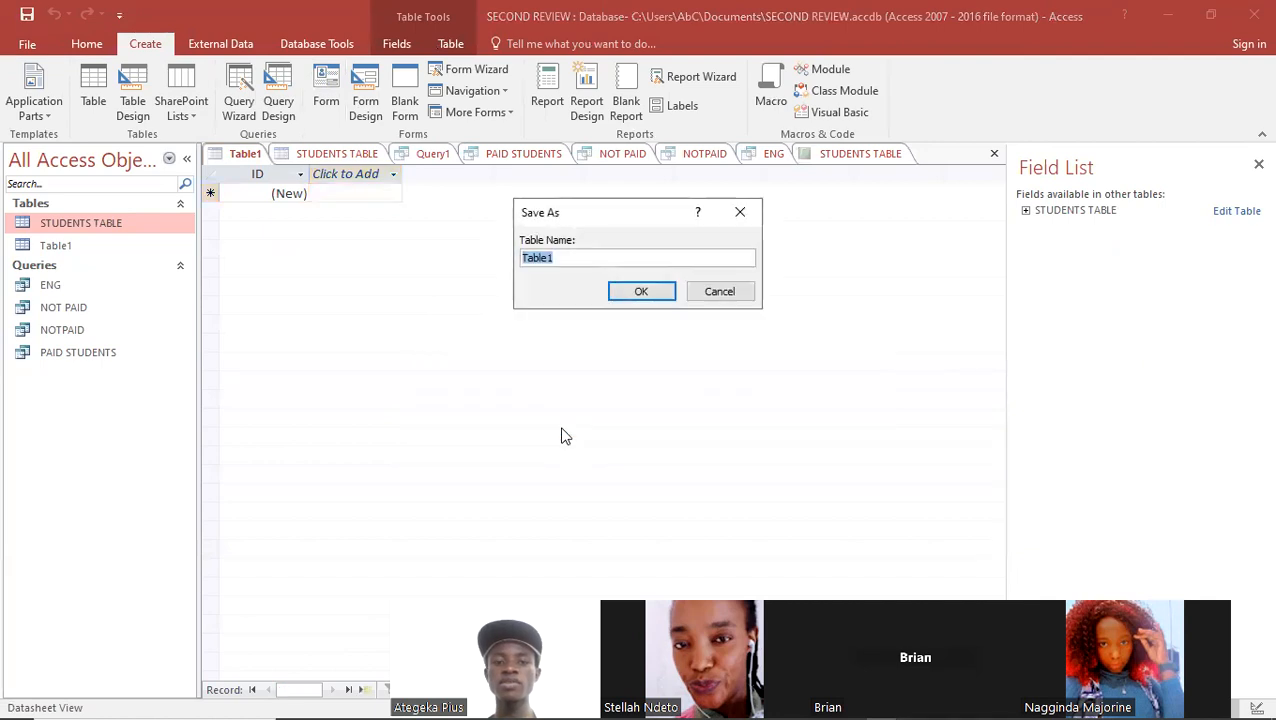
click(639, 292)
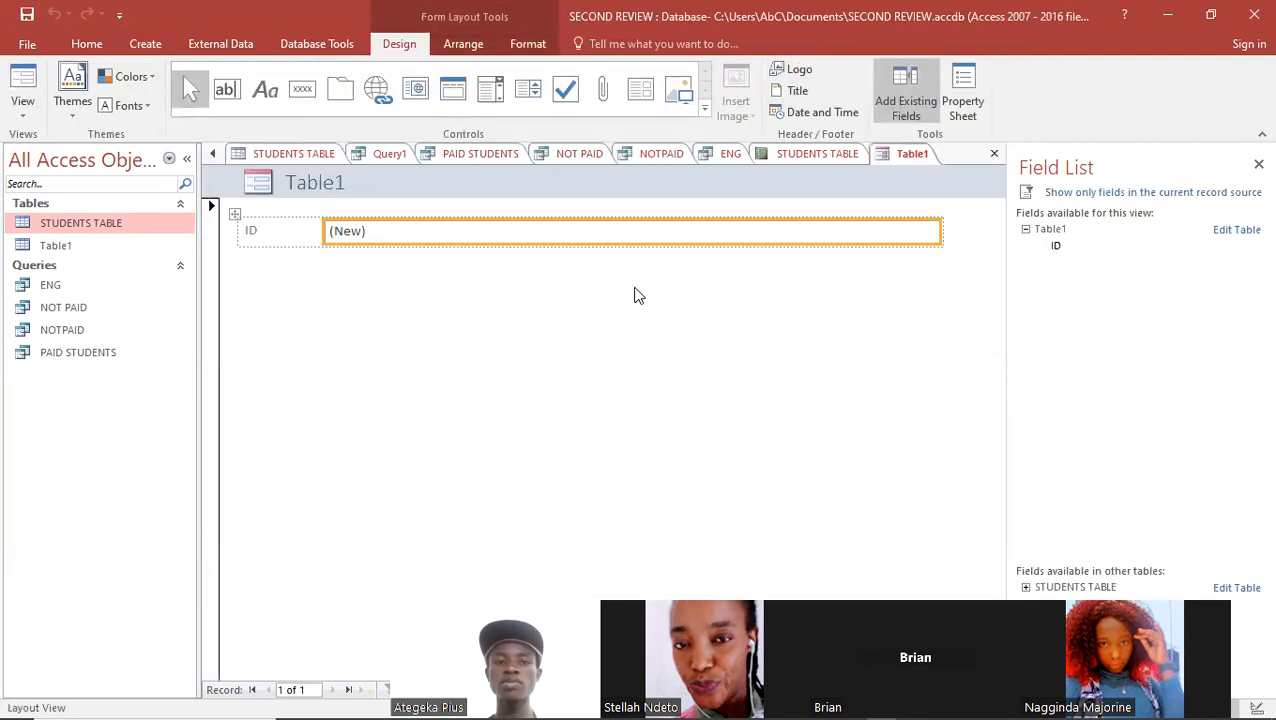
- Create a single-record form from STUDENTS TABLE and browse to the next record
double_click(103, 224)
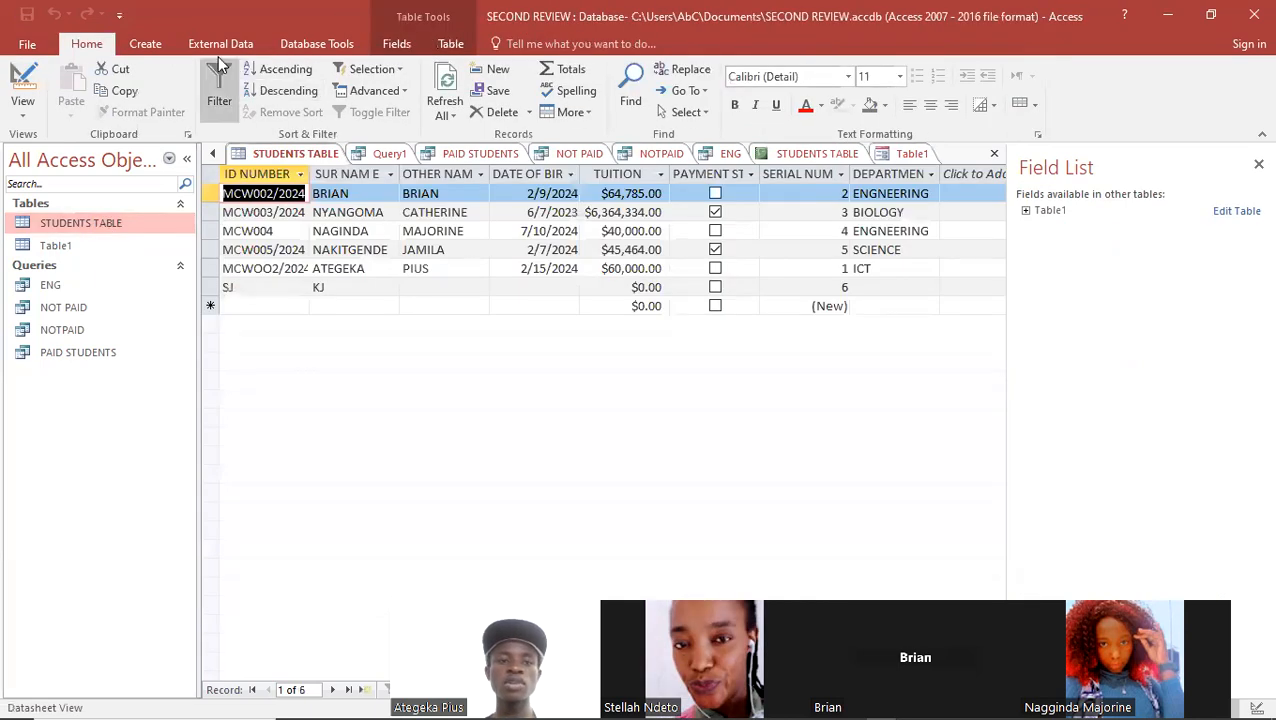
click(144, 43)
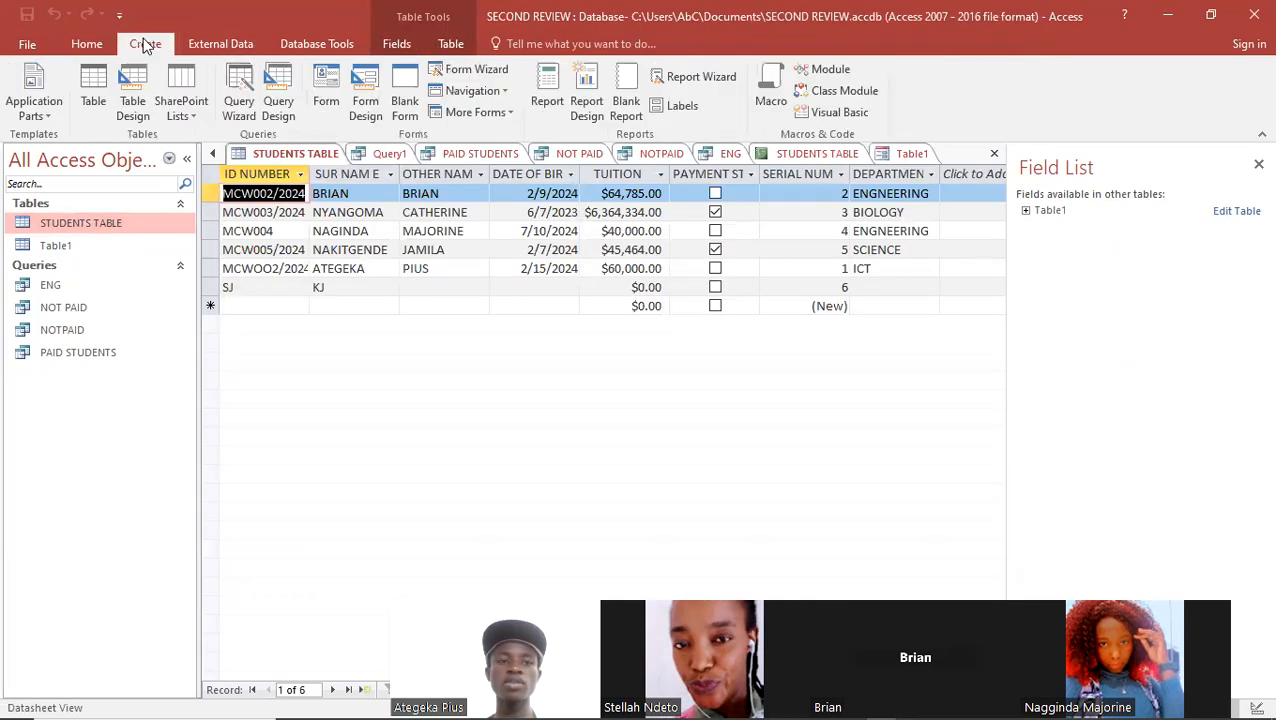
click(334, 93)
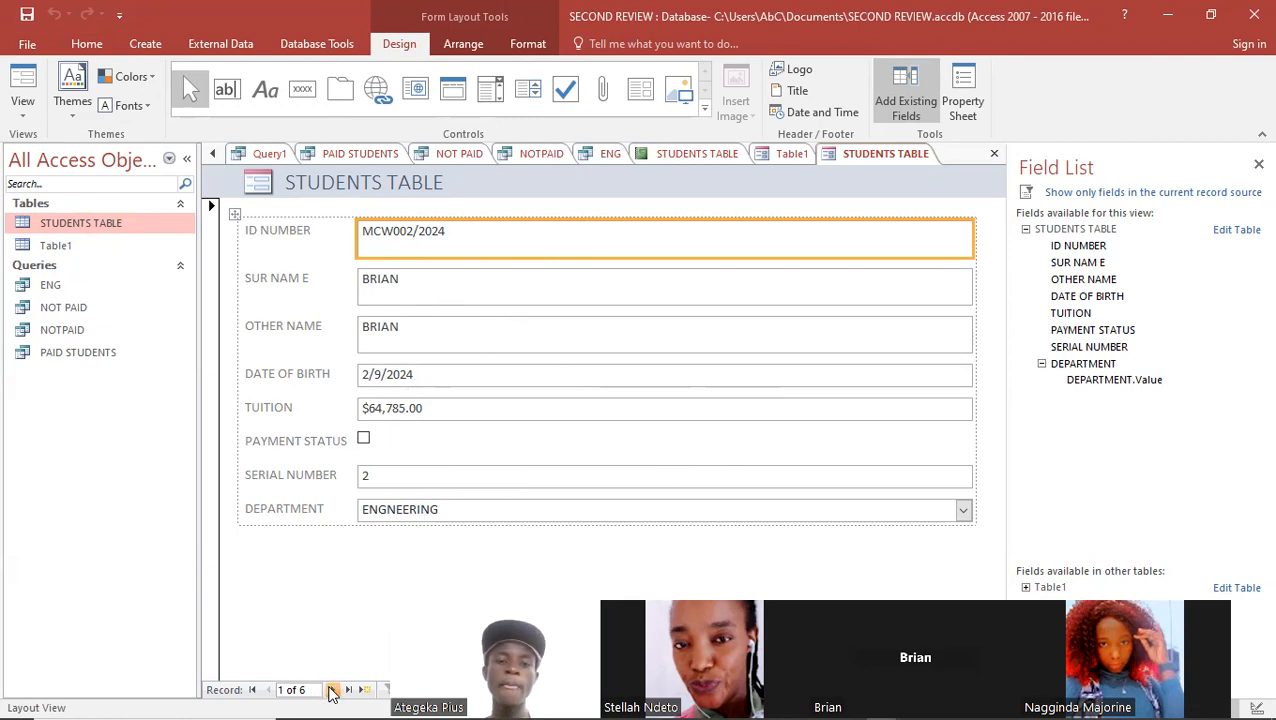
click(333, 690)
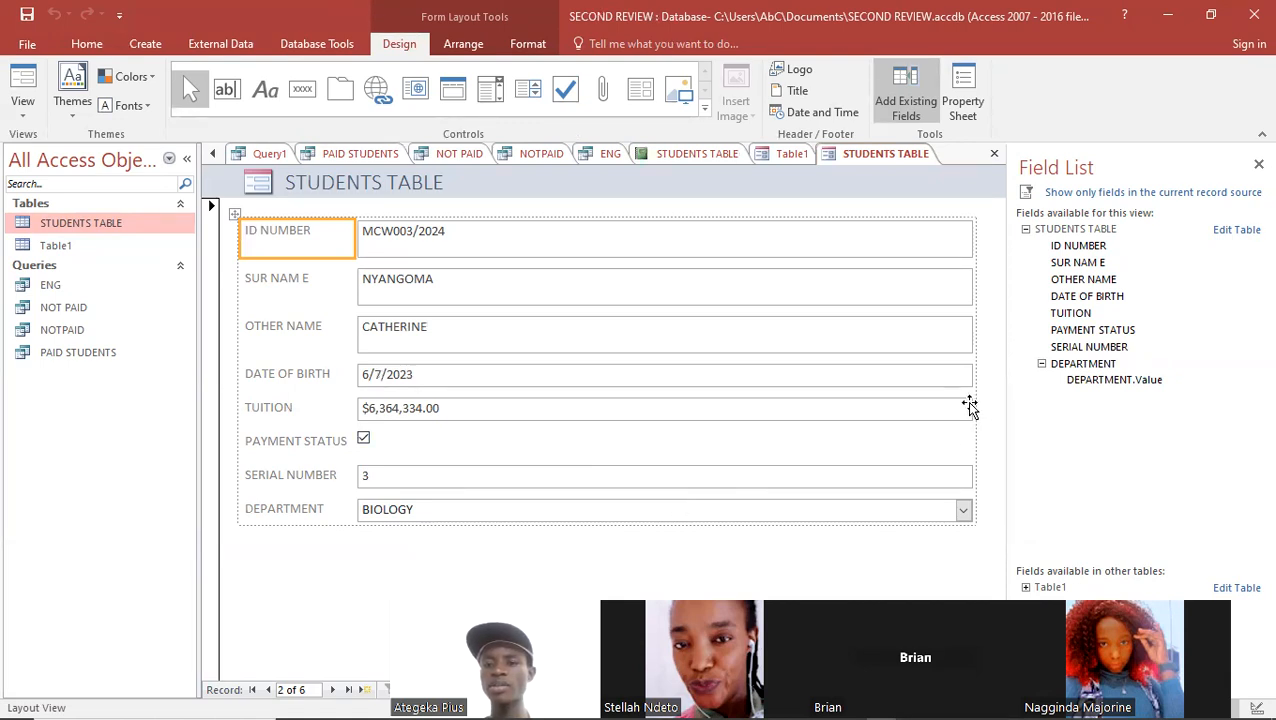
click(23, 110)
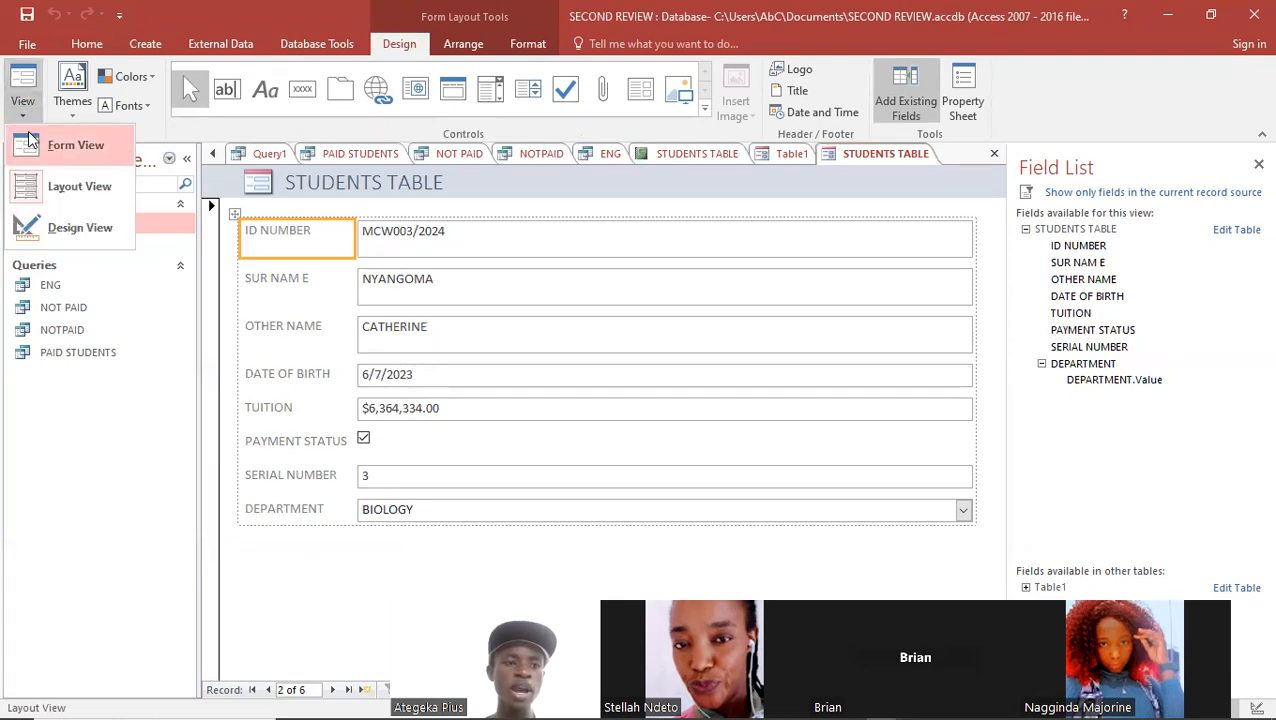
click(34, 222)
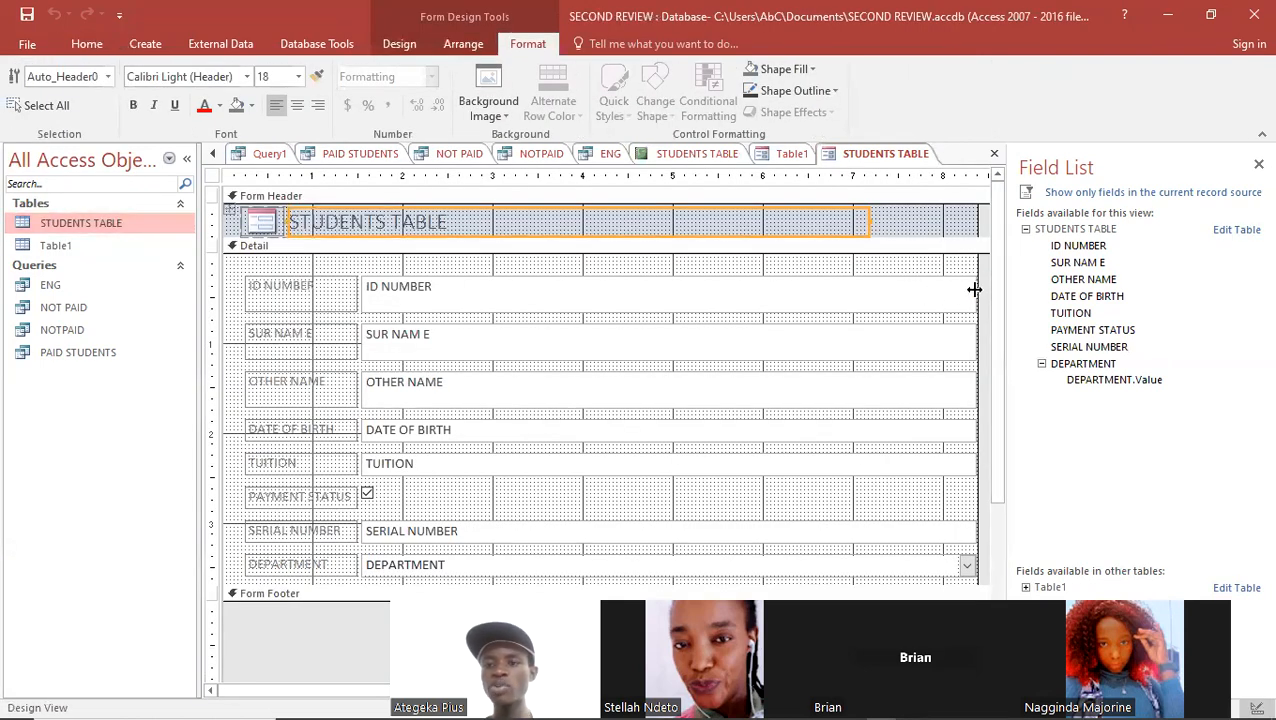
drag(974, 290, 492, 314)
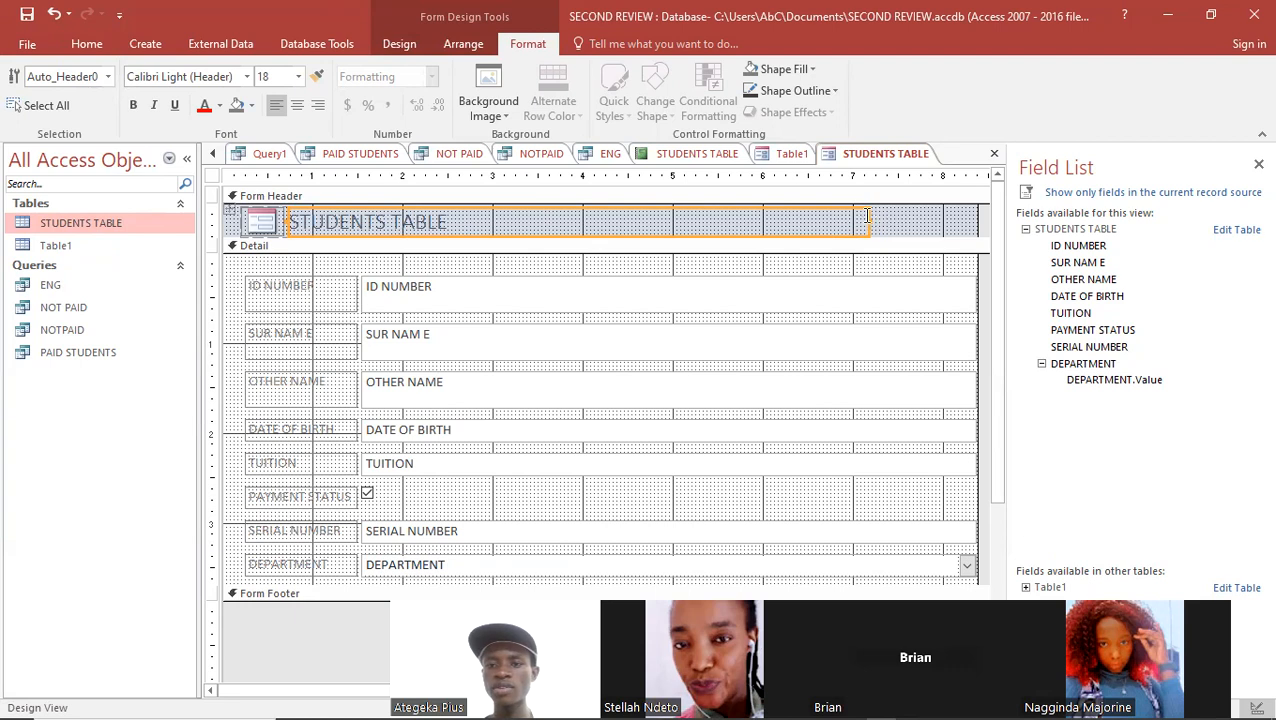
drag(867, 218, 517, 235)
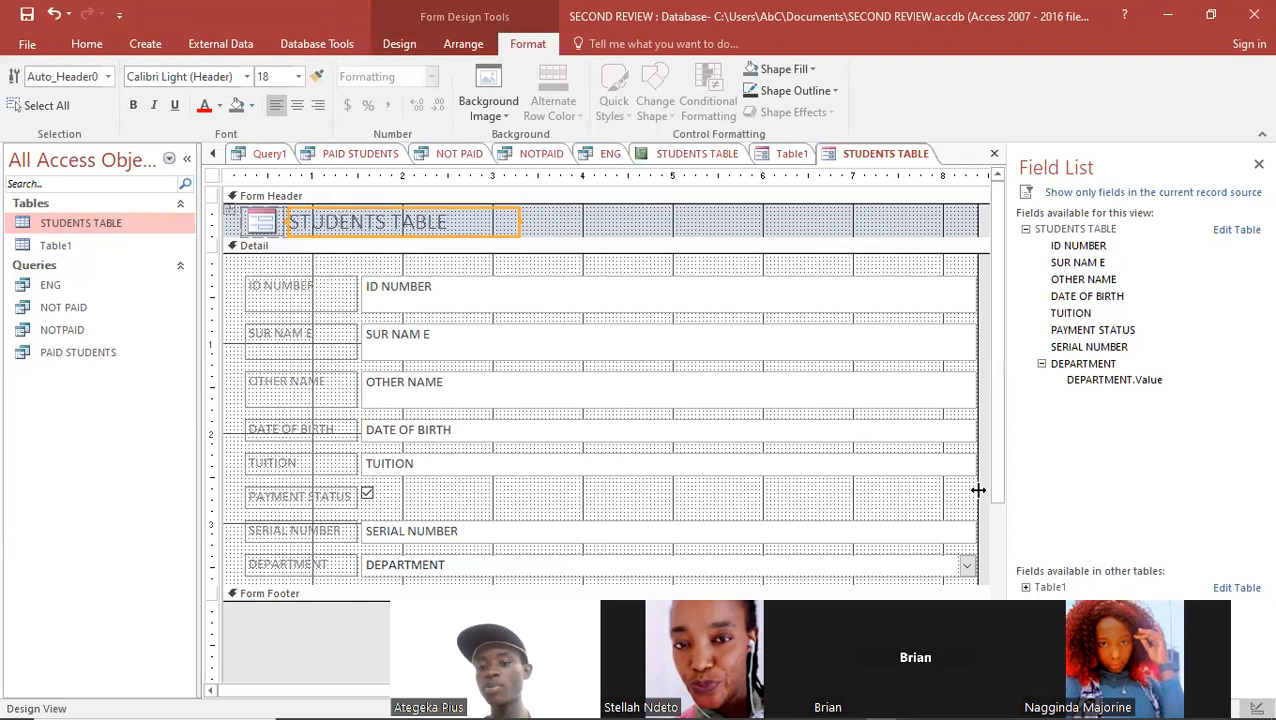
drag(976, 491, 518, 485)
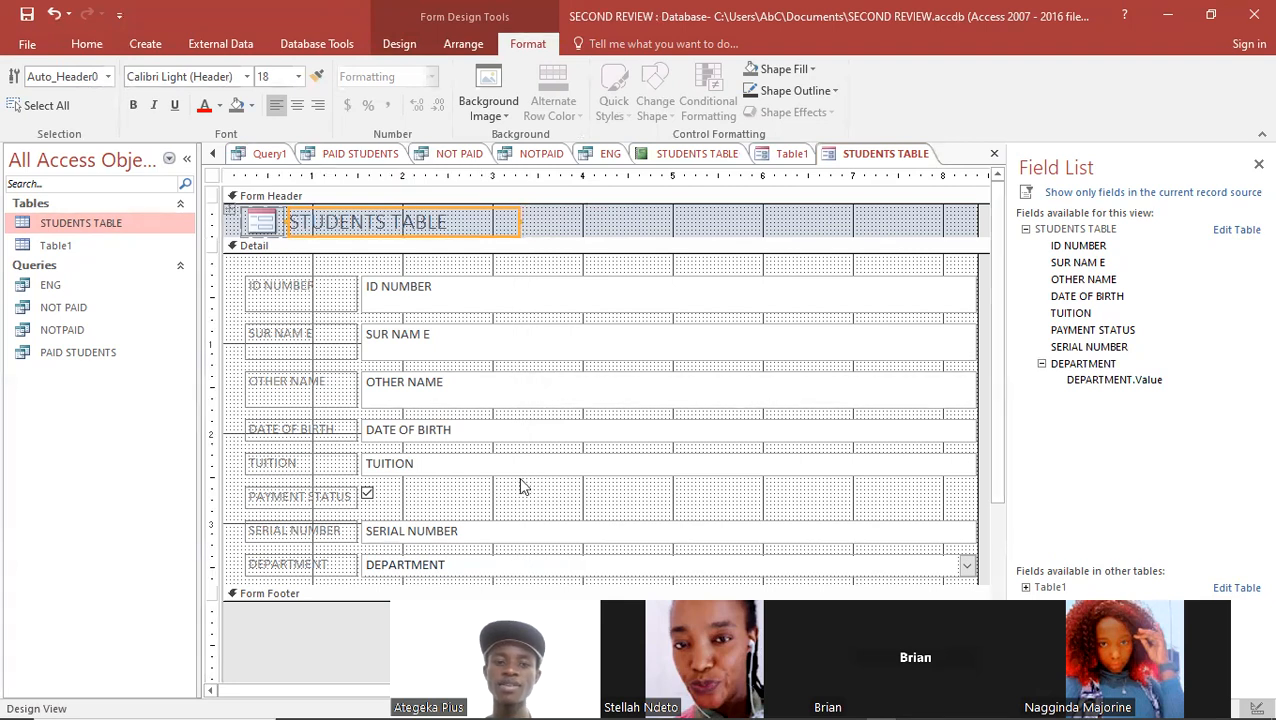
drag(974, 349, 647, 383)
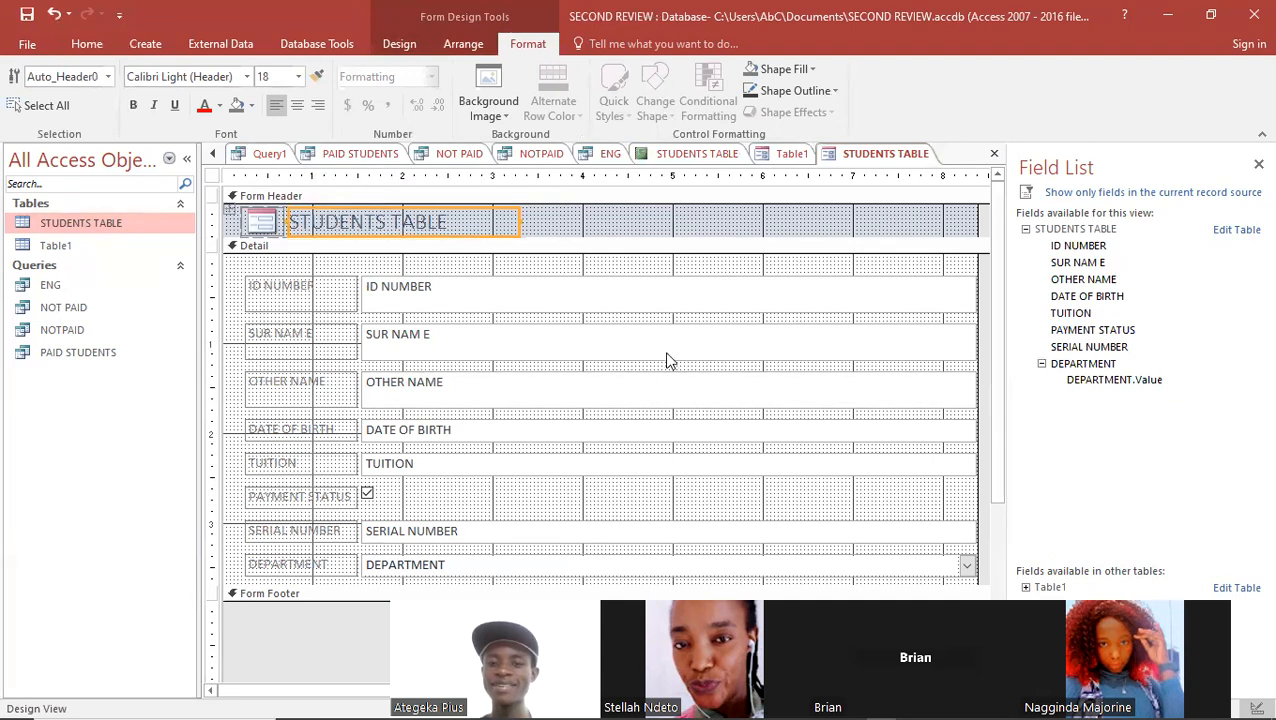
click(926, 268)
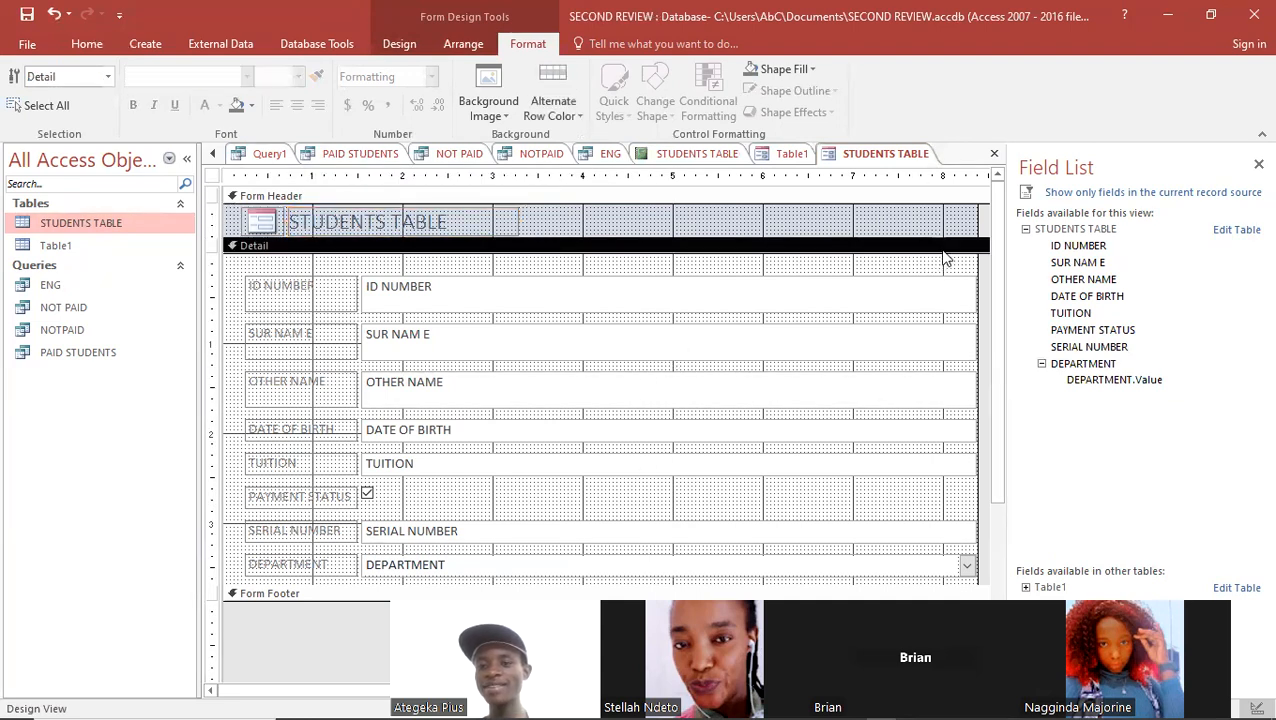
drag(976, 221, 714, 224)
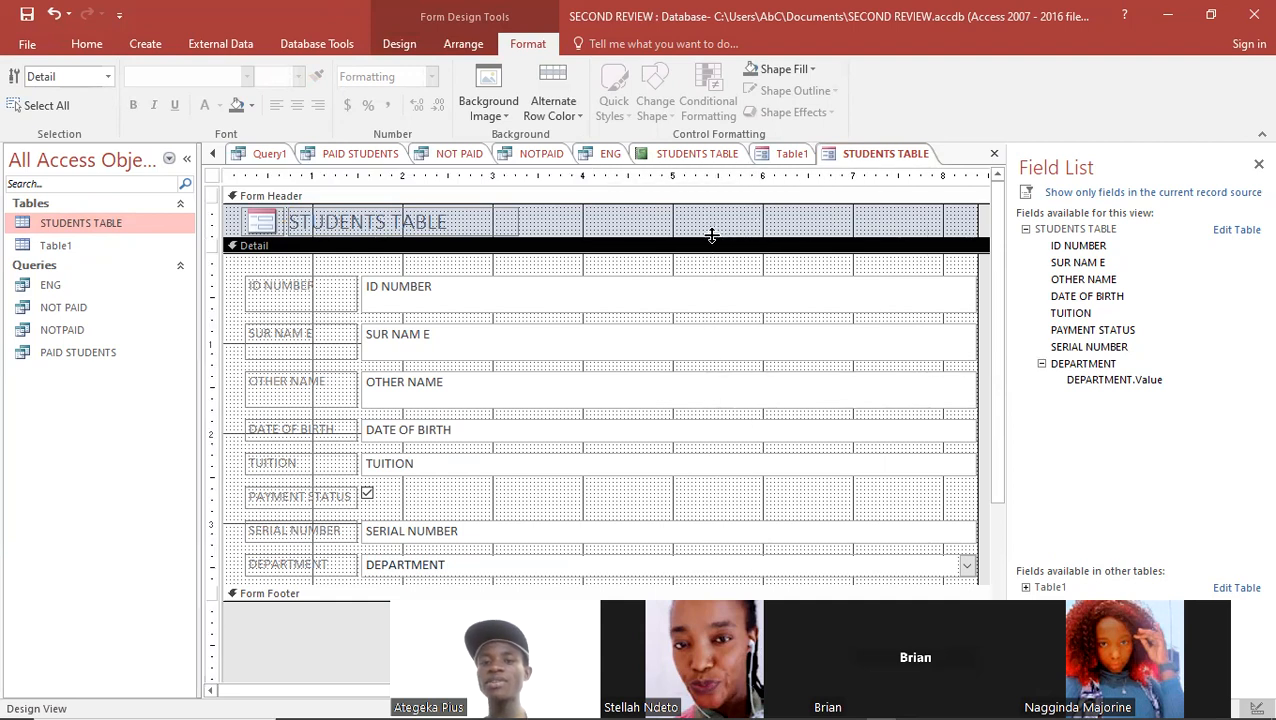
click(760, 218)
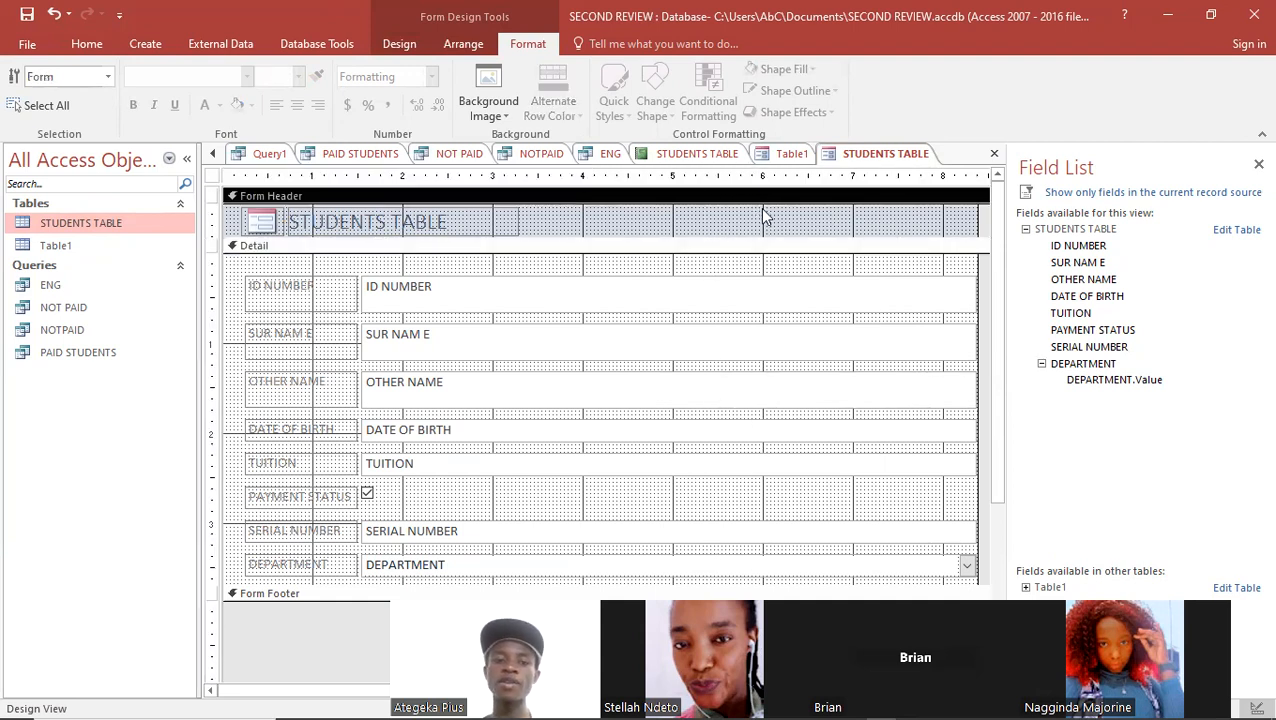
click(493, 220)
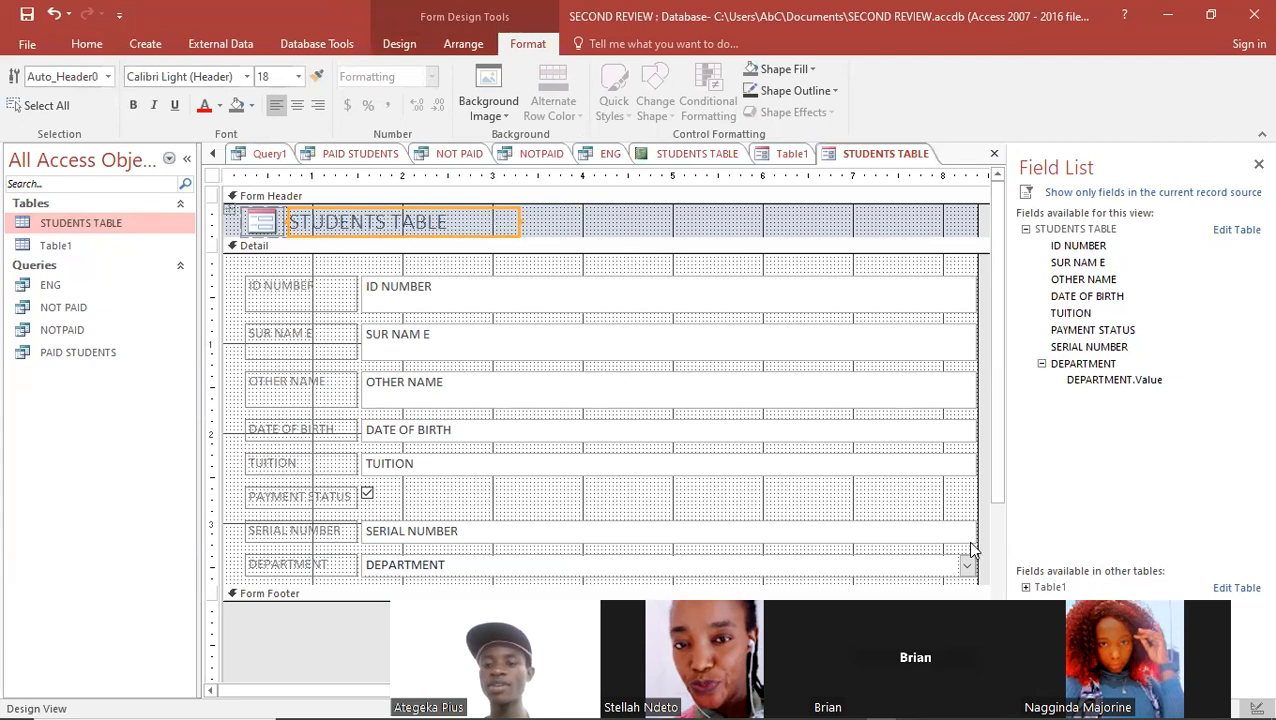
drag(976, 541, 794, 536)
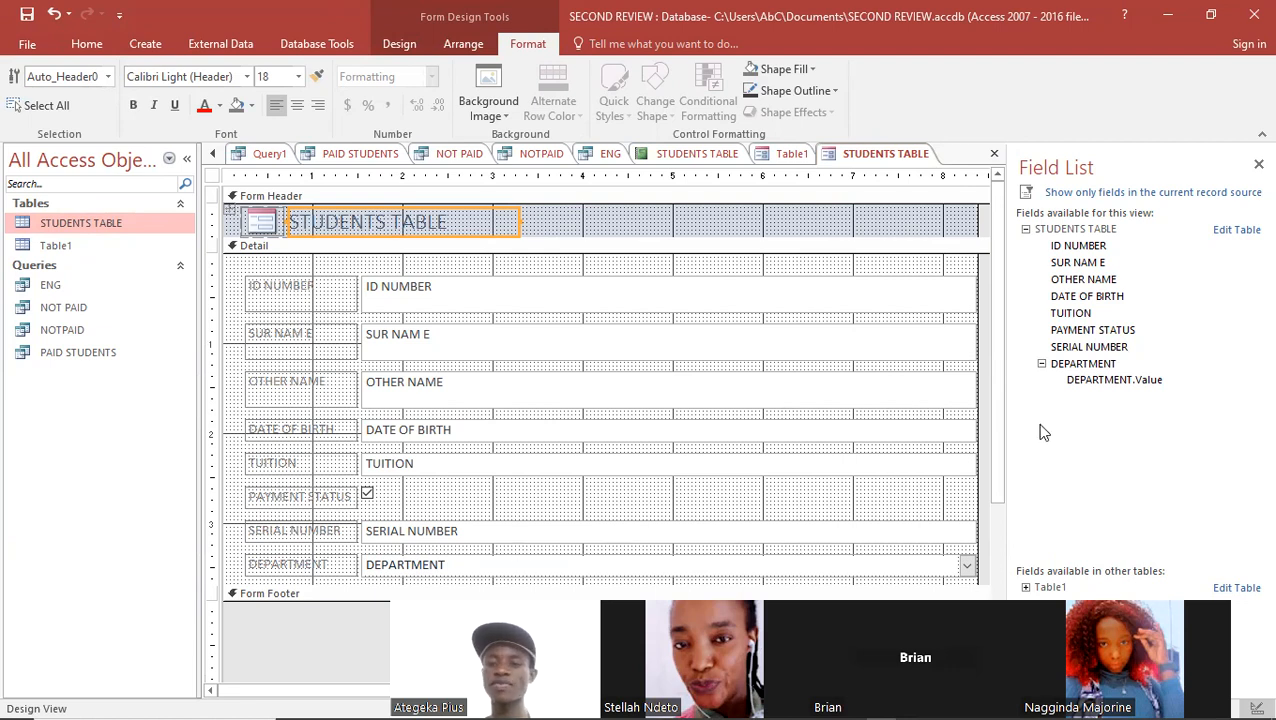
drag(1000, 441, 995, 365)
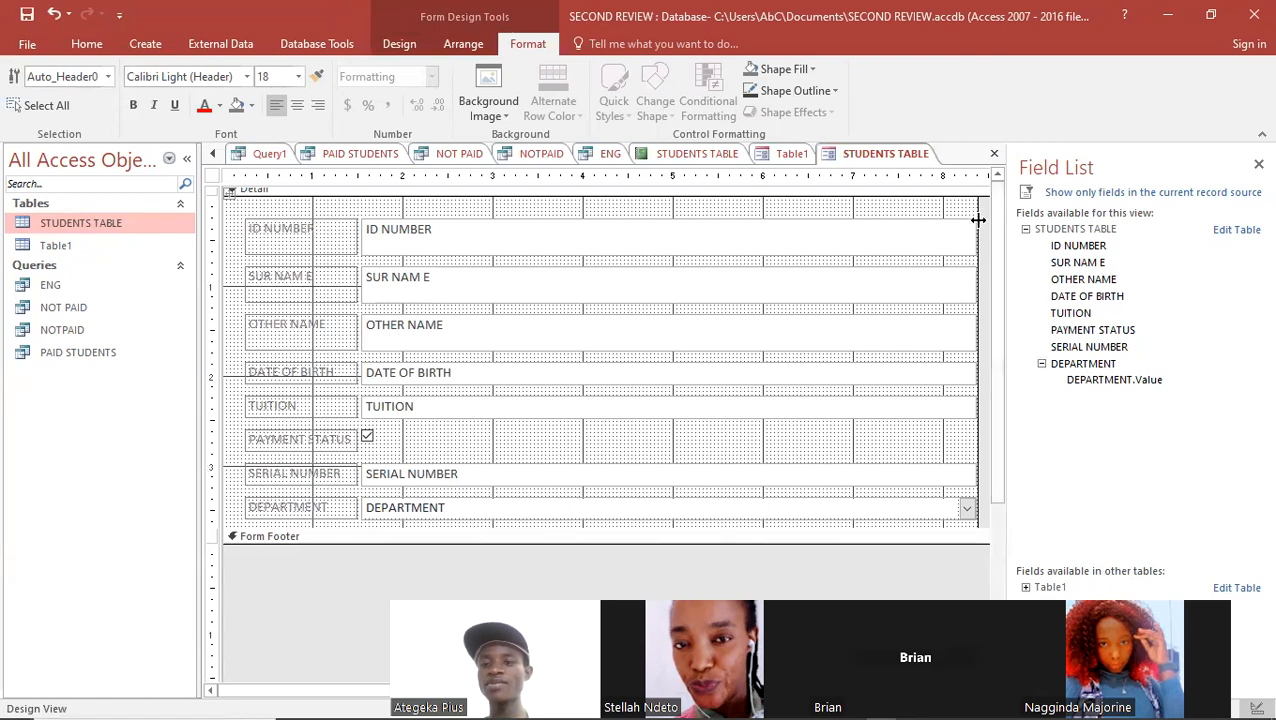
drag(978, 205, 661, 299)
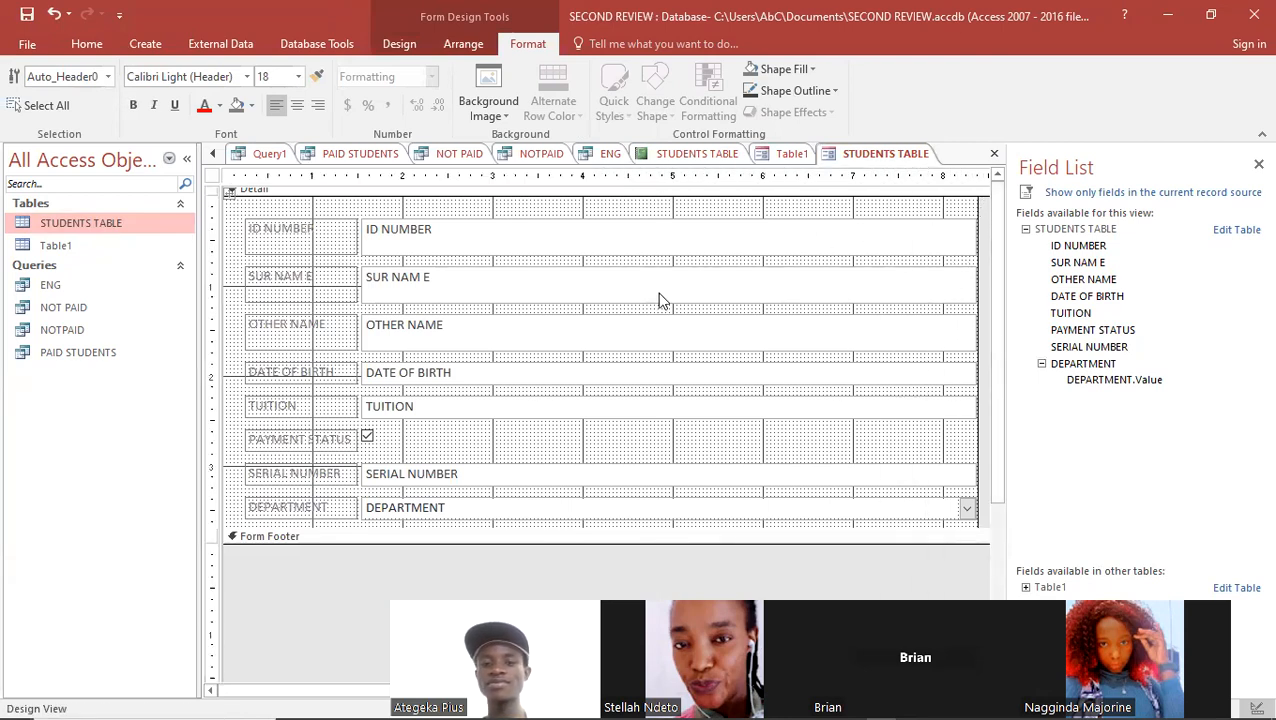
- Narrow all the form's field boxes from both edges into a compact column
click(674, 307)
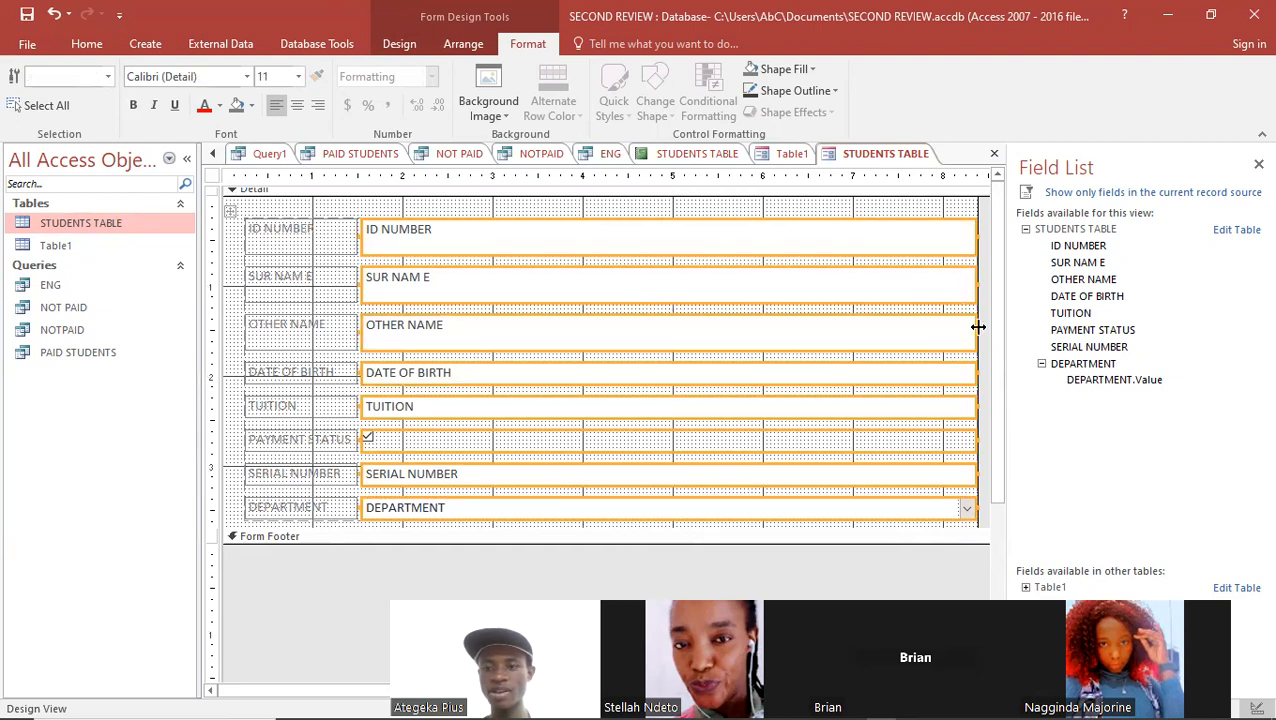
drag(978, 327, 740, 356)
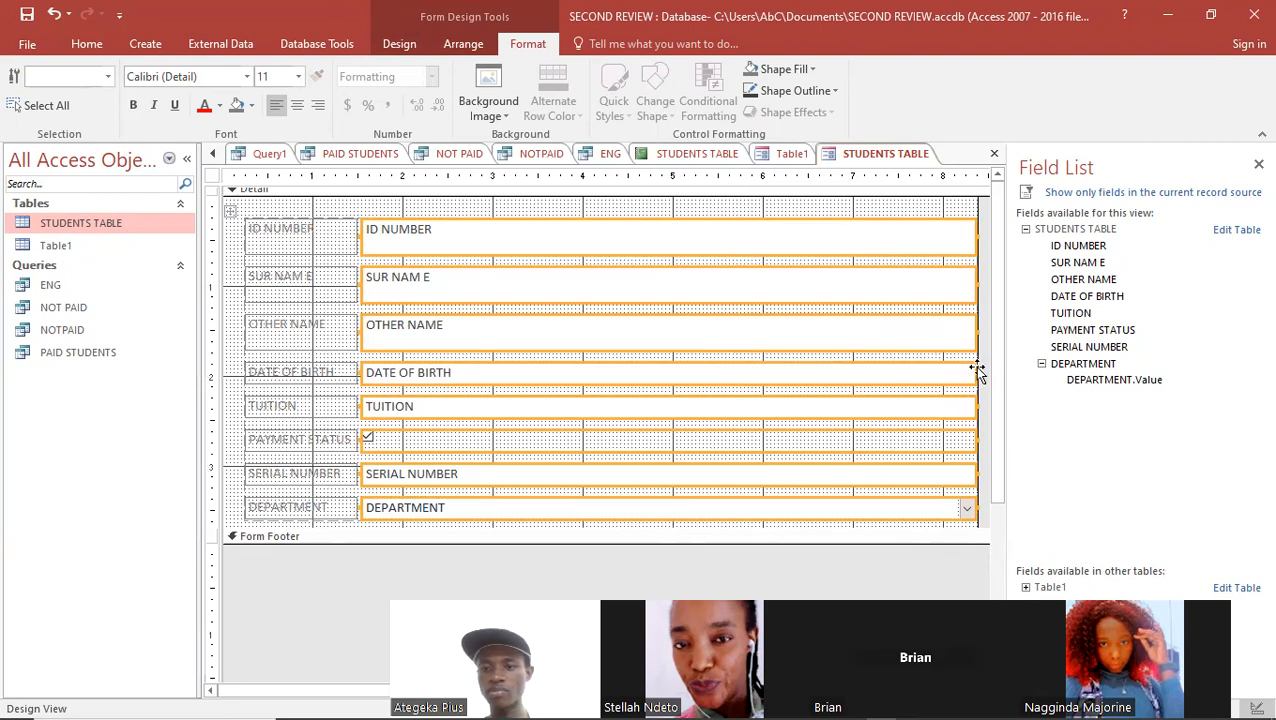
drag(976, 366, 911, 374)
click(911, 374)
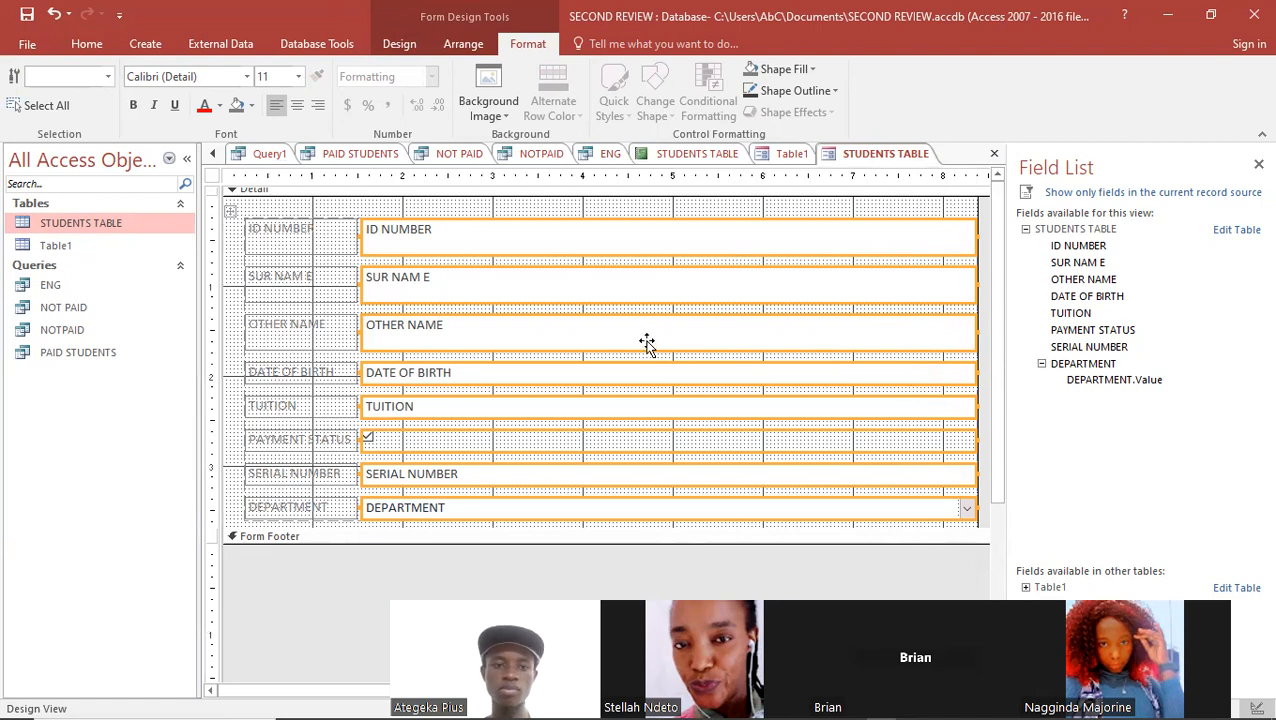
click(538, 357)
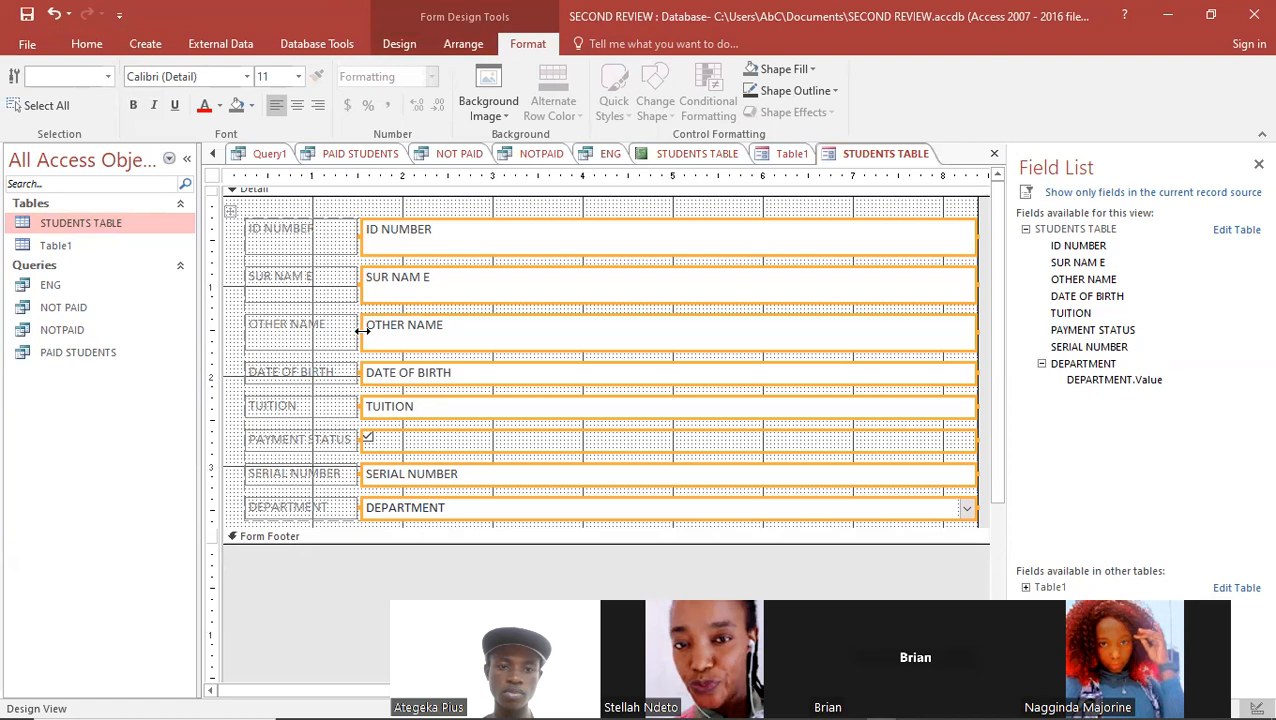
drag(362, 331, 458, 340)
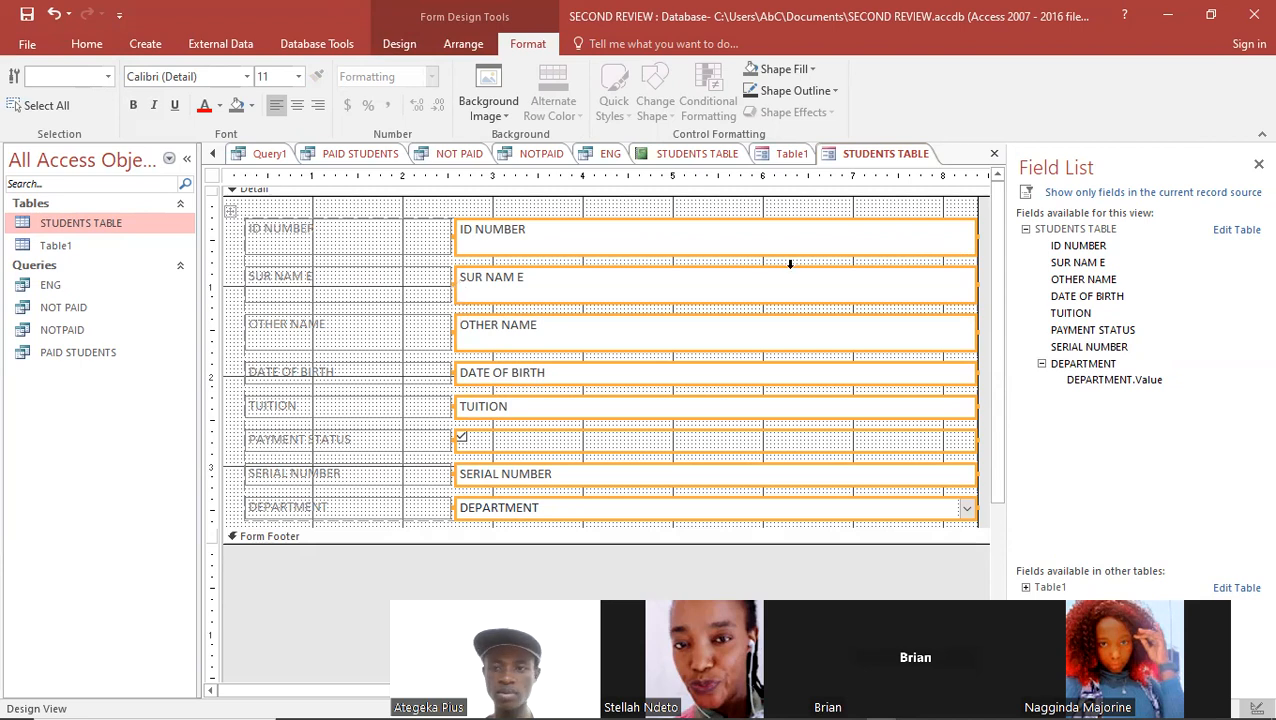
drag(973, 282, 575, 345)
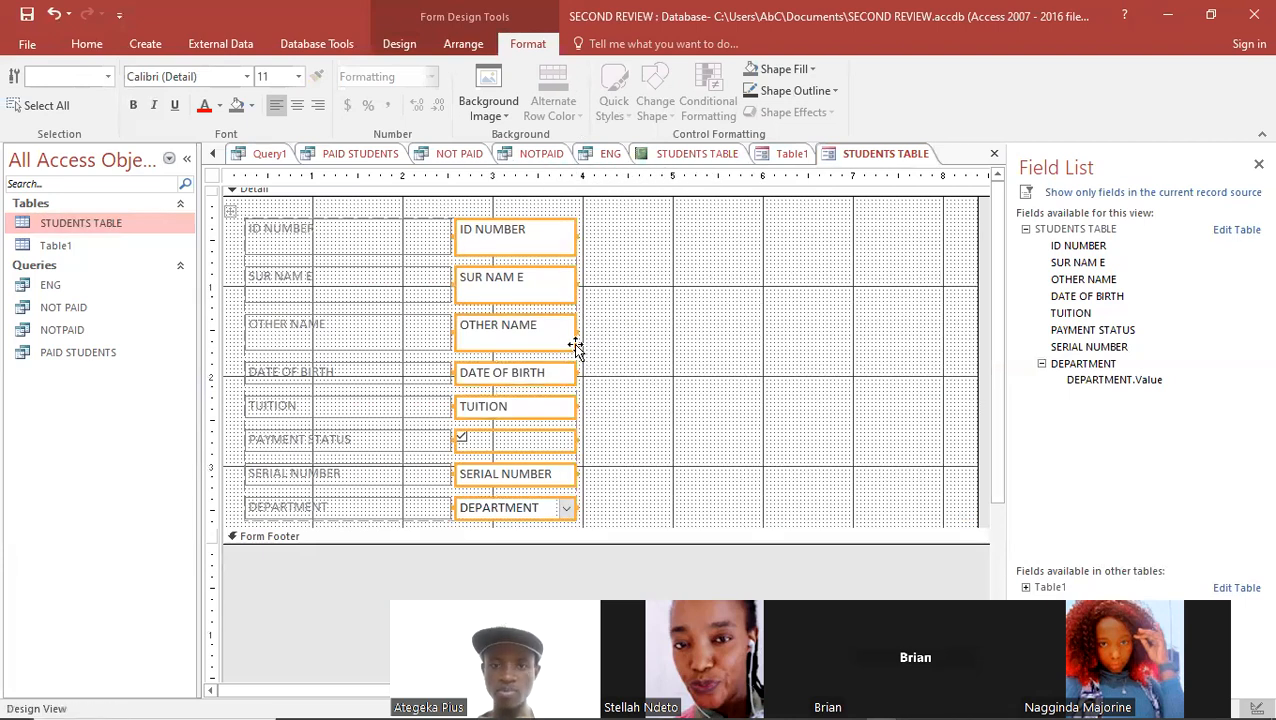
- Select the SUR NAME and OTHER NAME labels individually
click(425, 299)
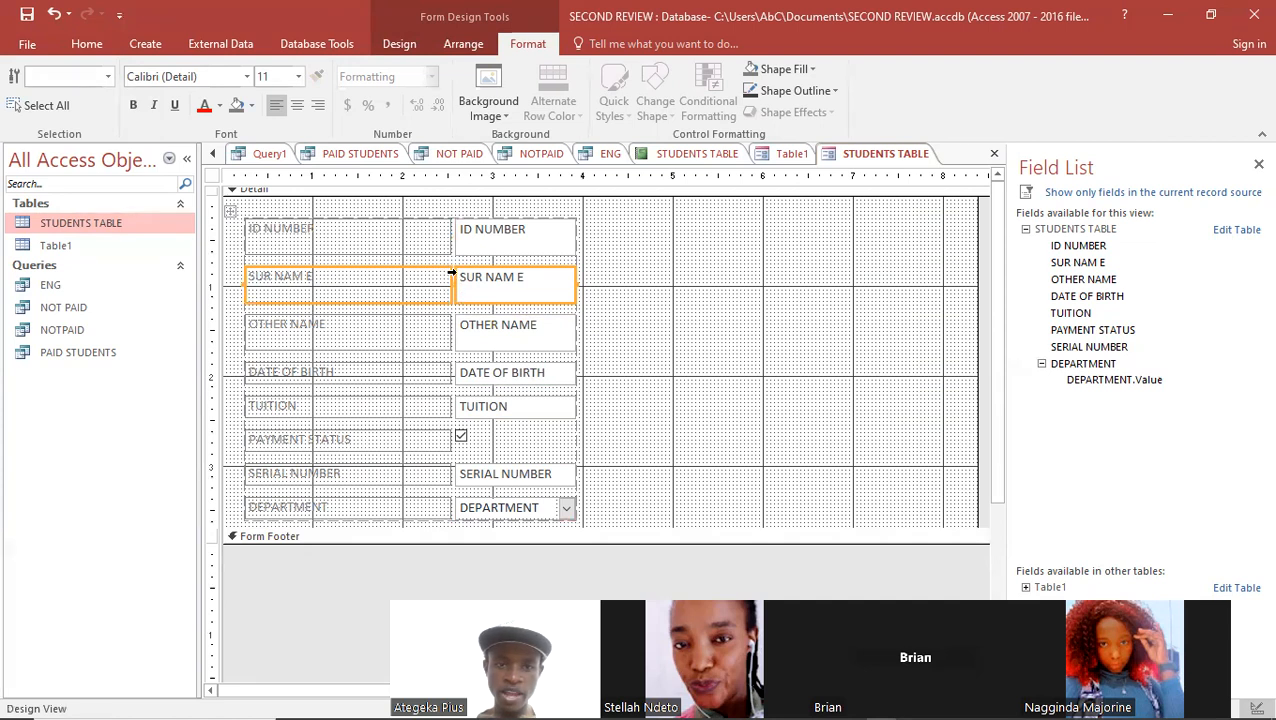
click(398, 343)
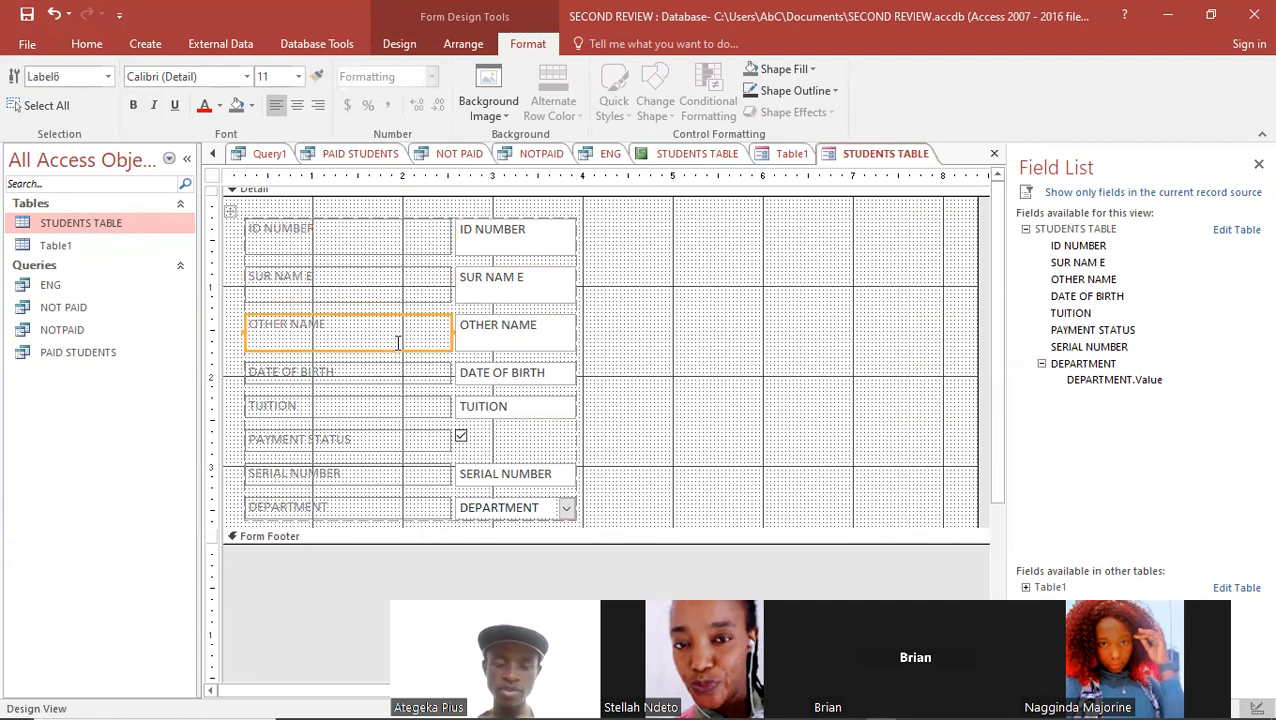
click(413, 271)
- Switch the STUDENTS TABLE form to Form View to see its records
click(398, 44)
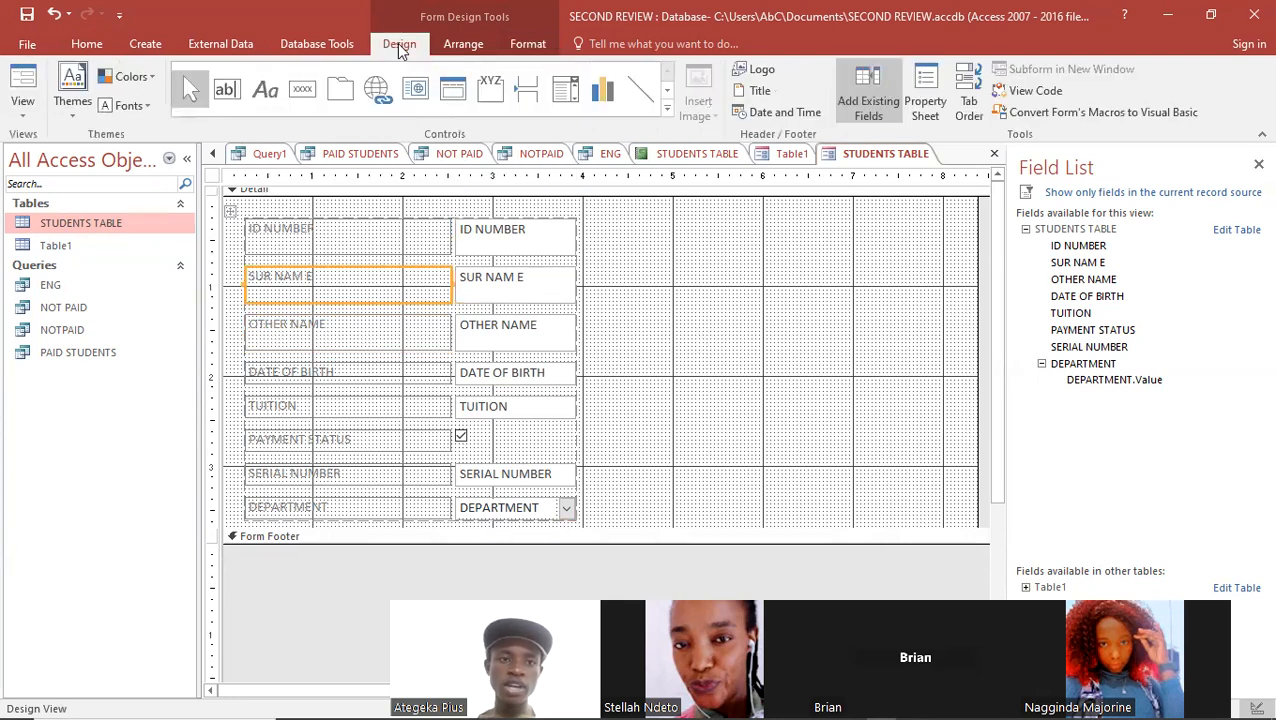
click(24, 104)
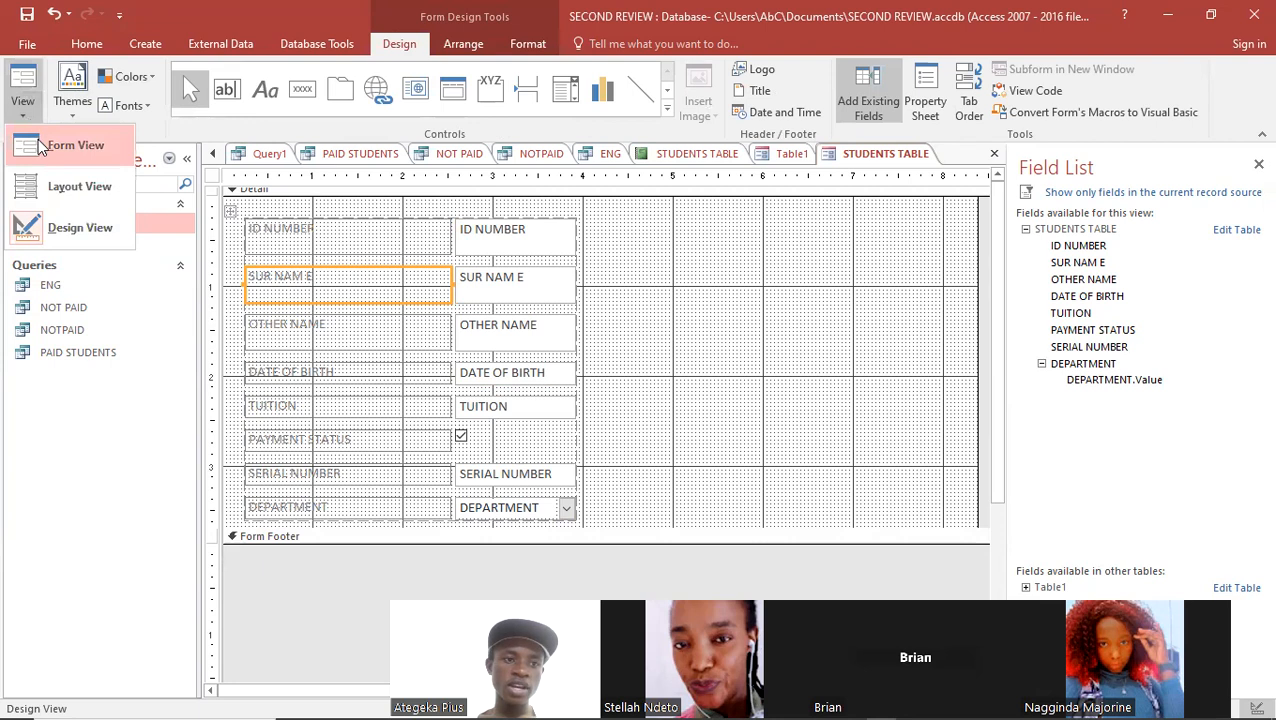
click(40, 147)
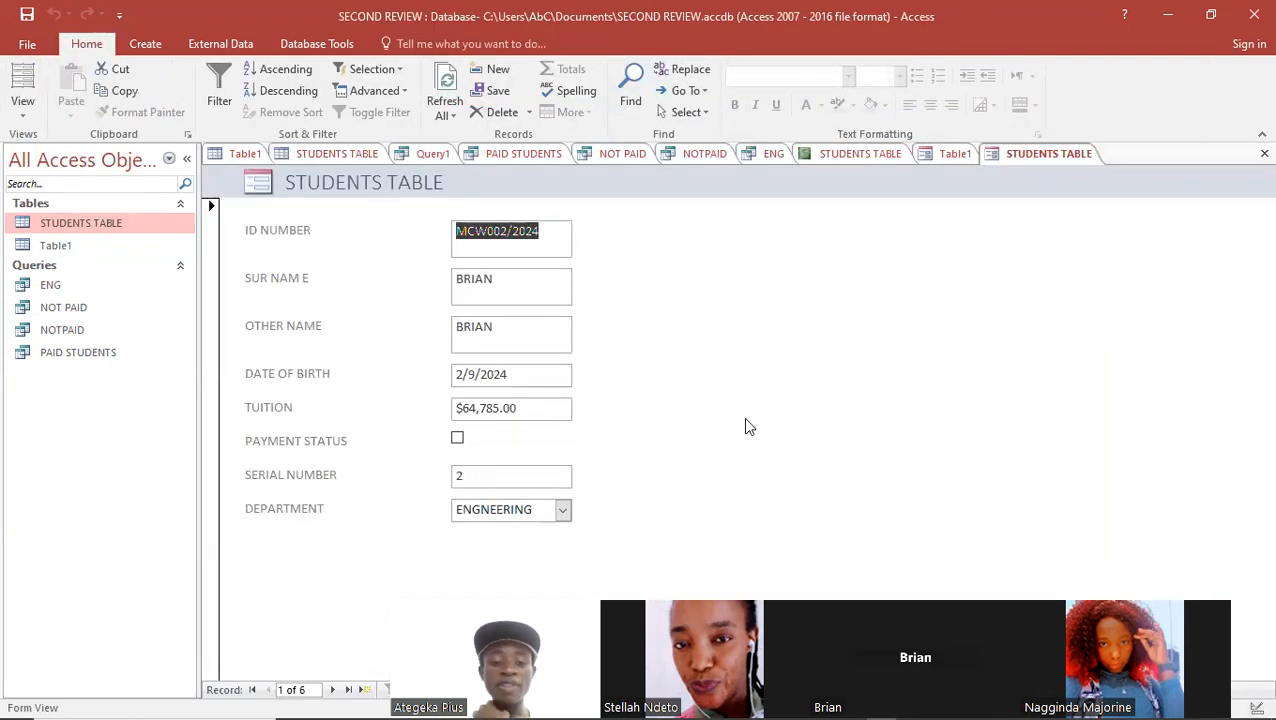
- Close the Table1 form without saving, then return to the STUDENTS TABLE form
click(335, 155)
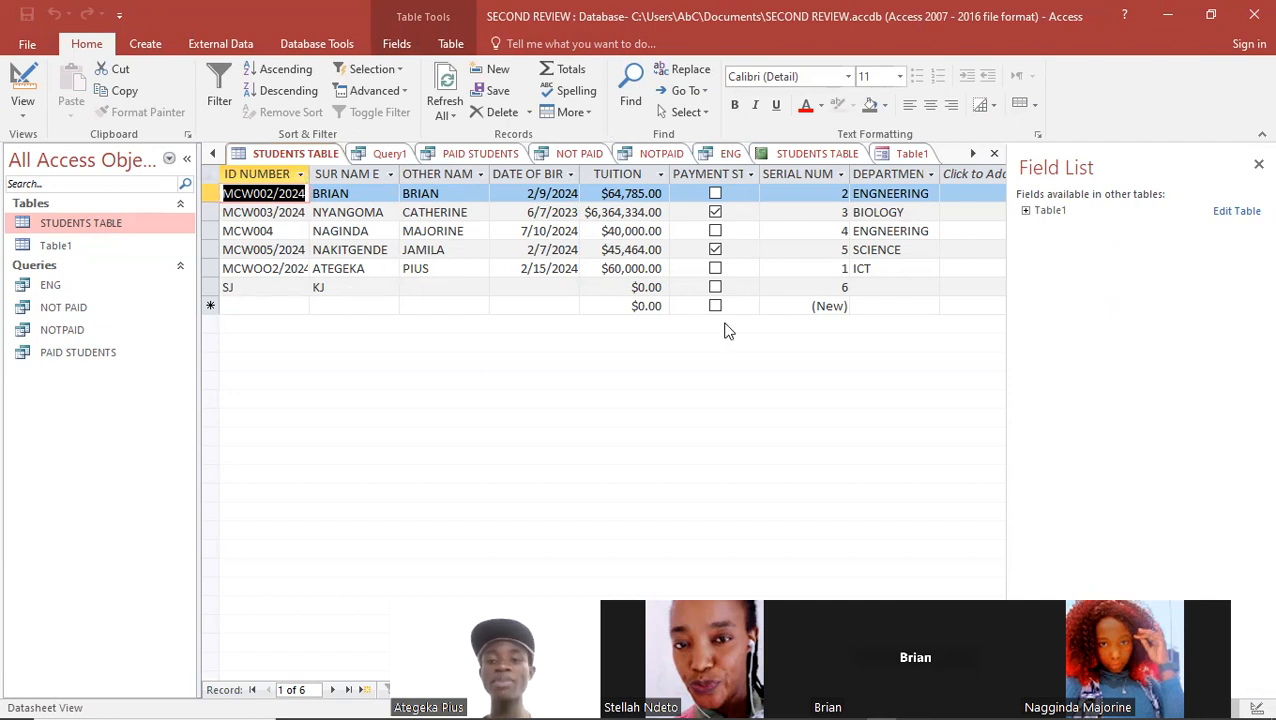
click(808, 156)
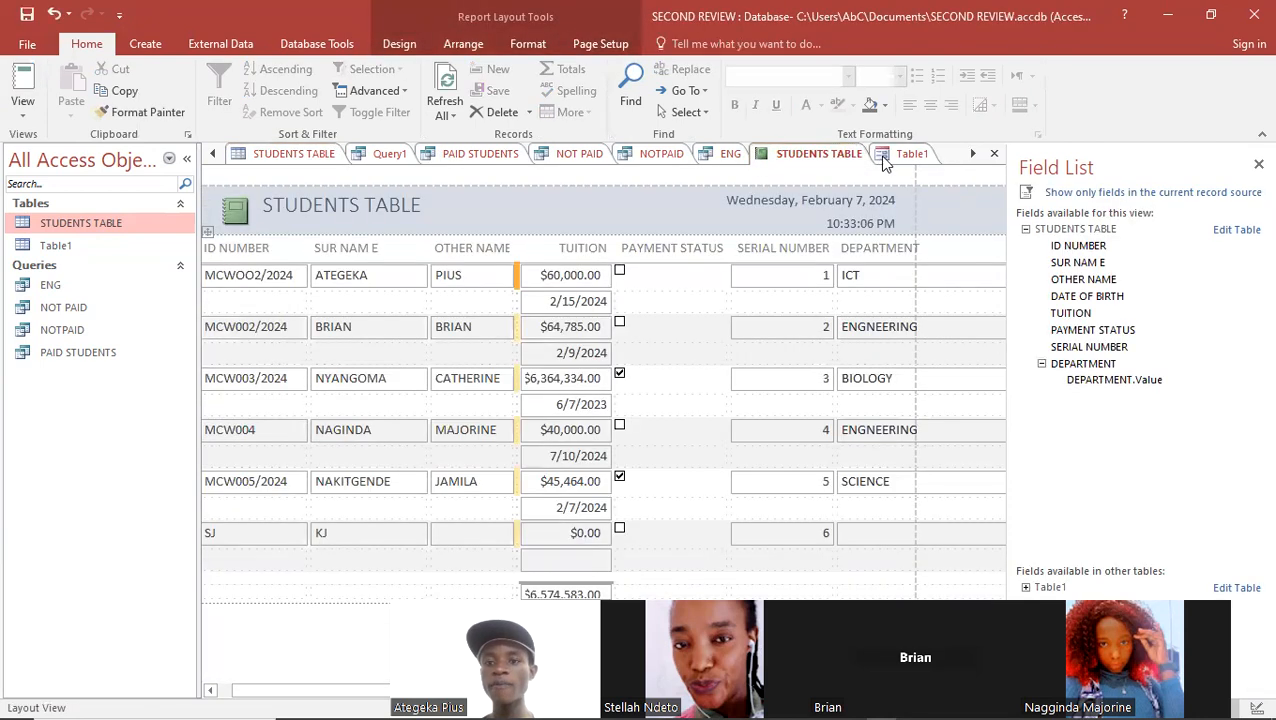
click(894, 156)
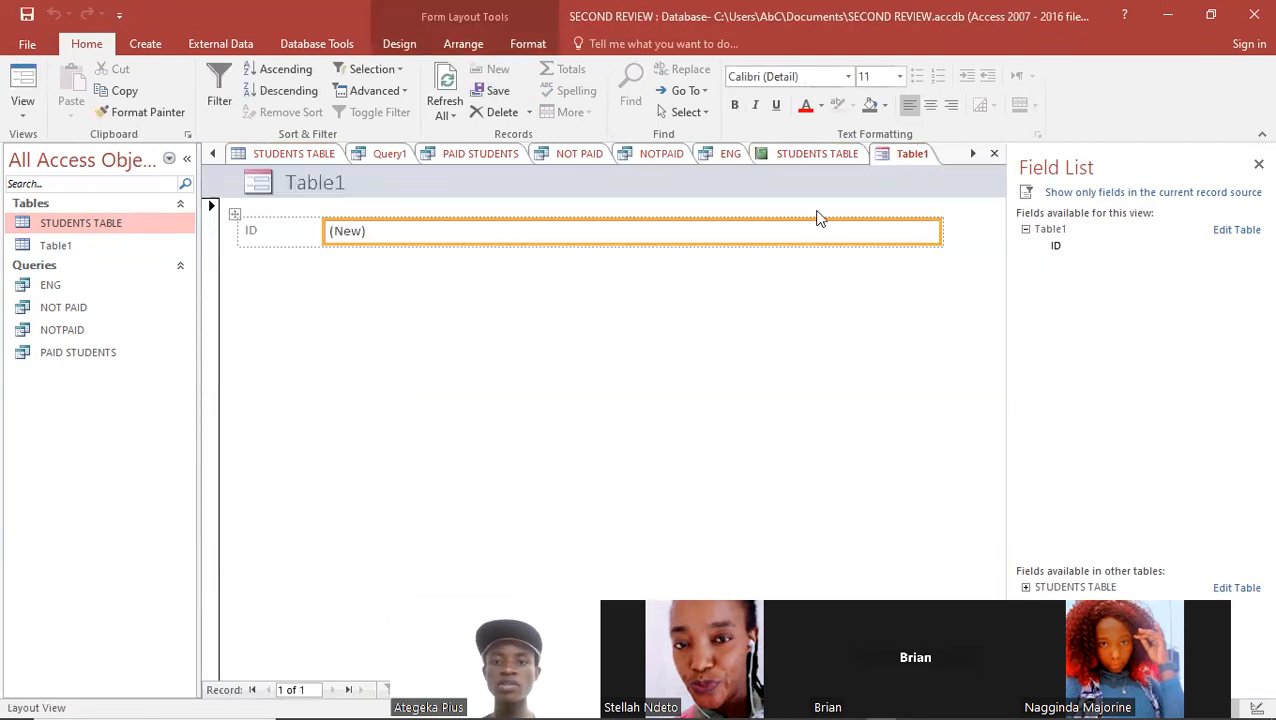
click(995, 156)
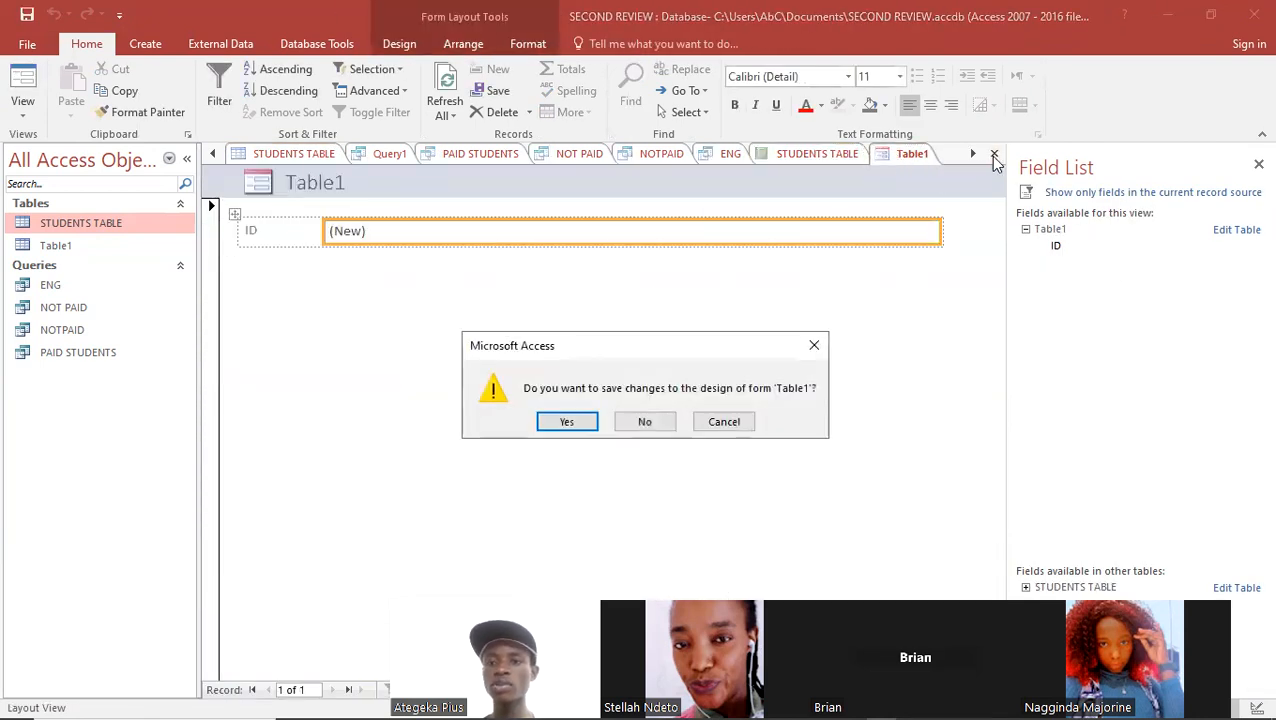
click(791, 356)
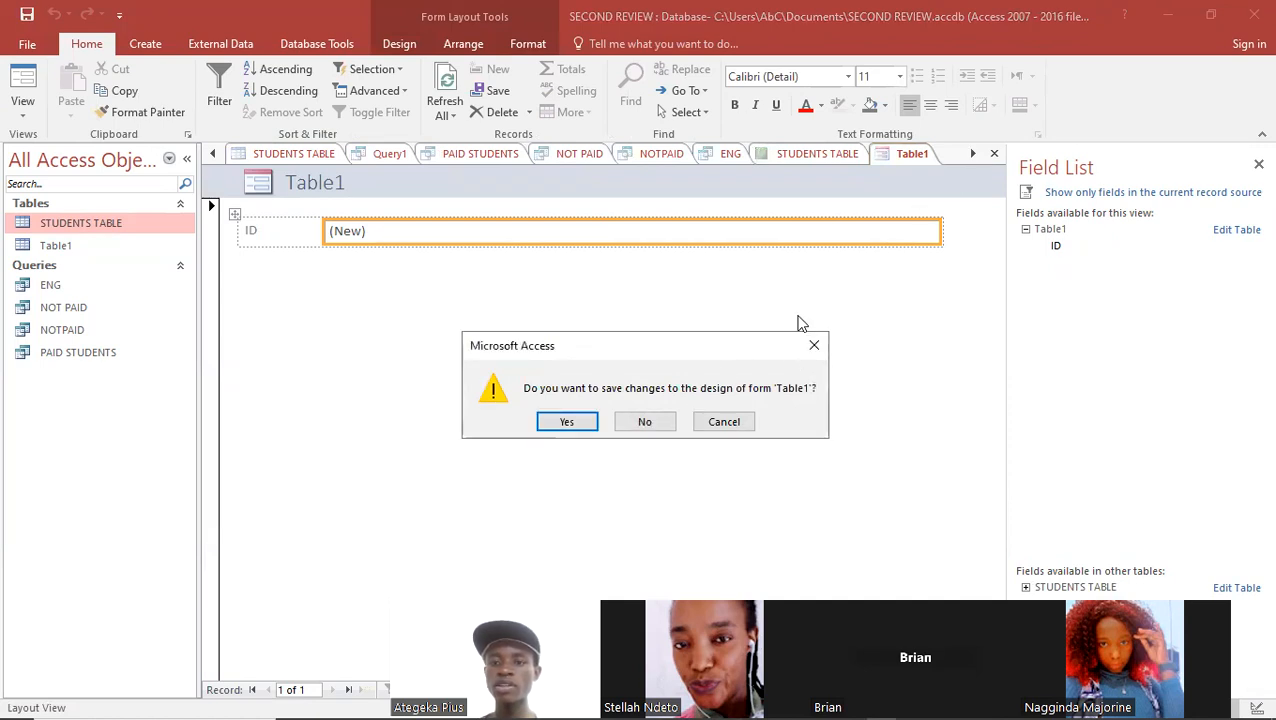
click(655, 423)
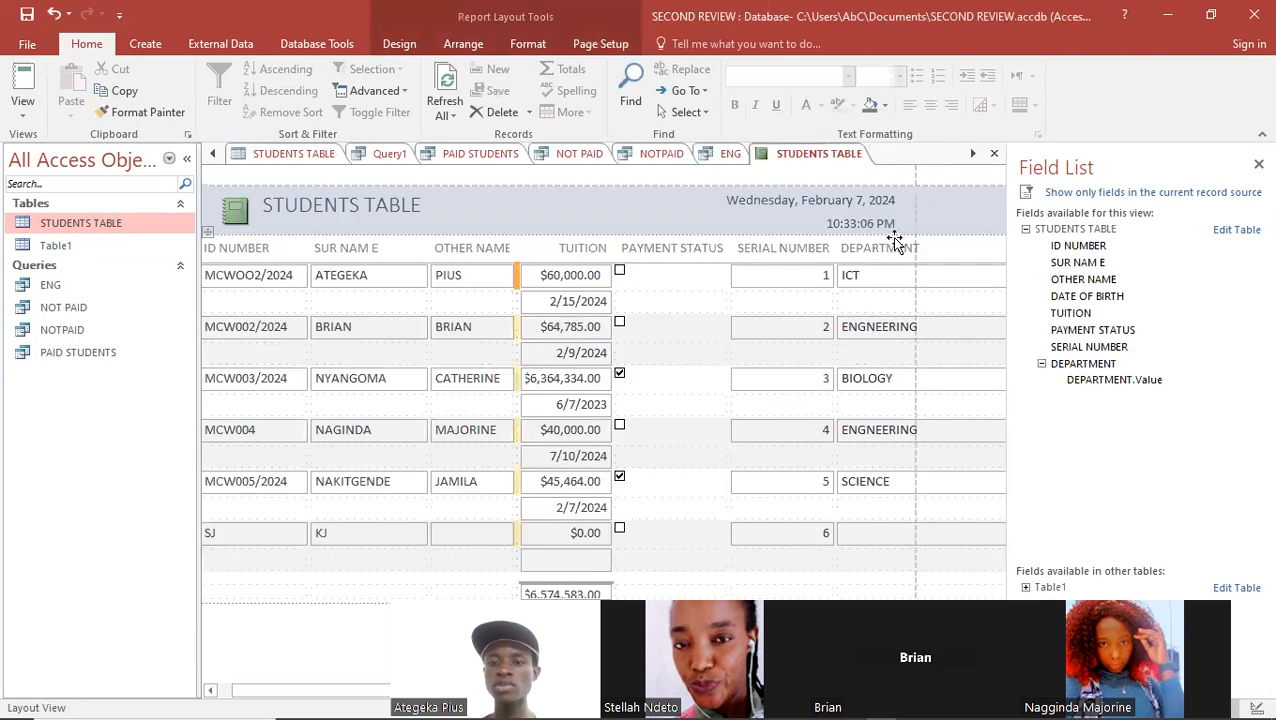
click(975, 155)
click(843, 157)
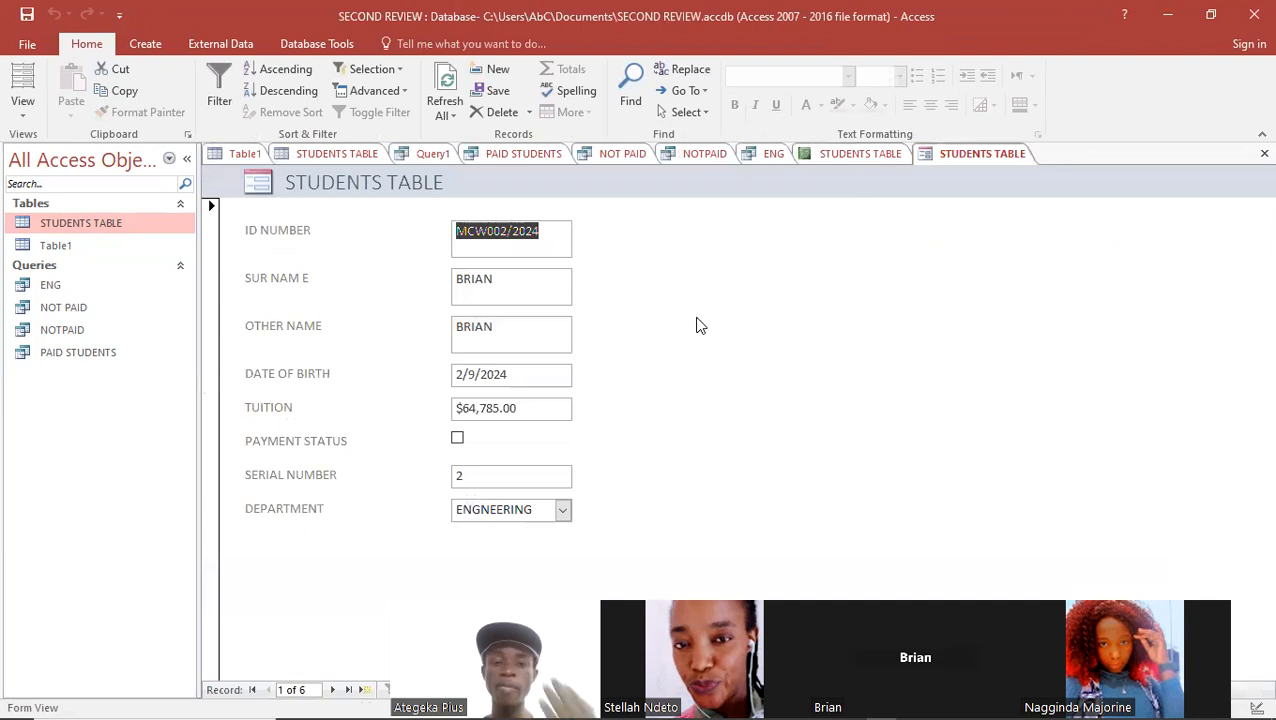
- Step through all six student records to a blank new one, then jump back to the first
click(333, 690)
click(333, 690)
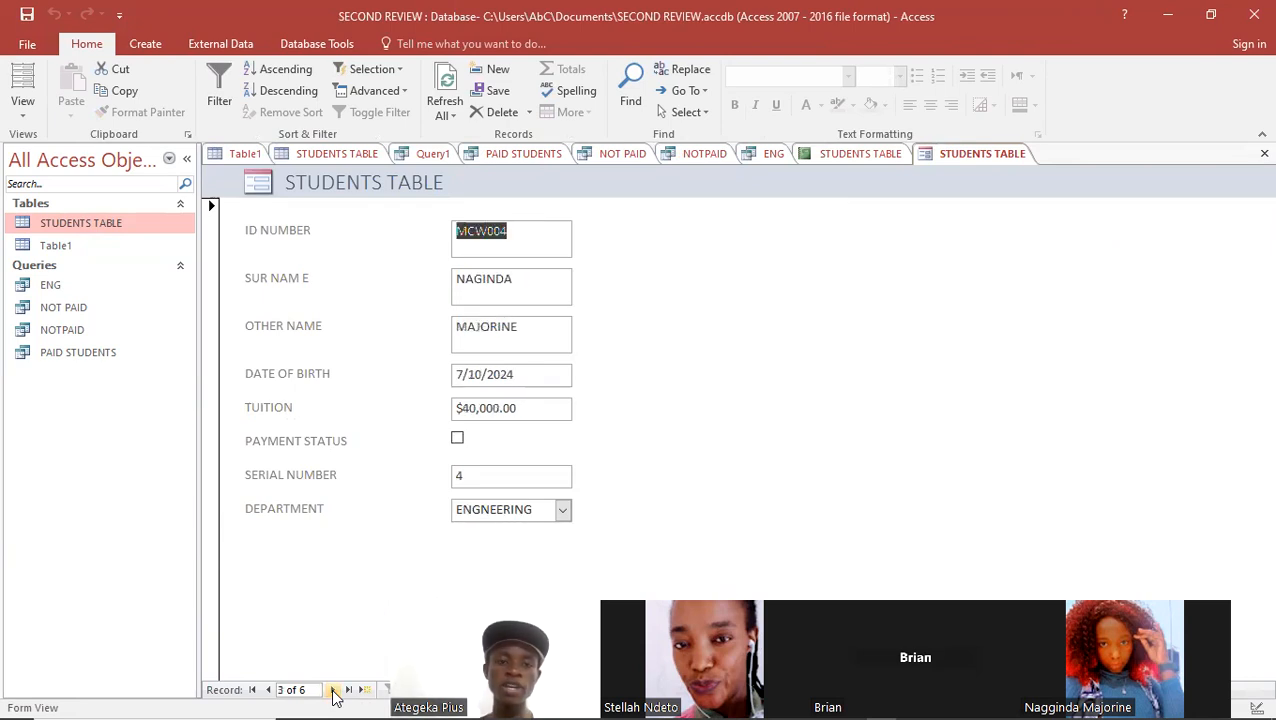
click(333, 690)
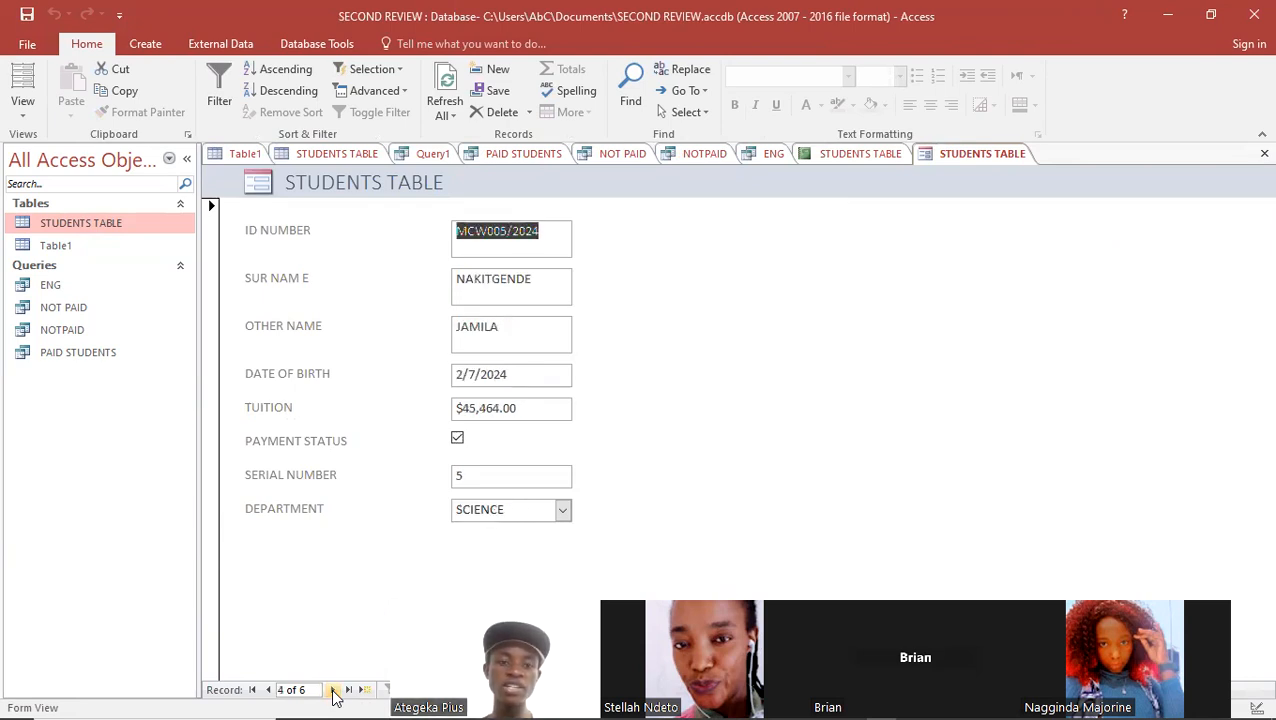
click(333, 690)
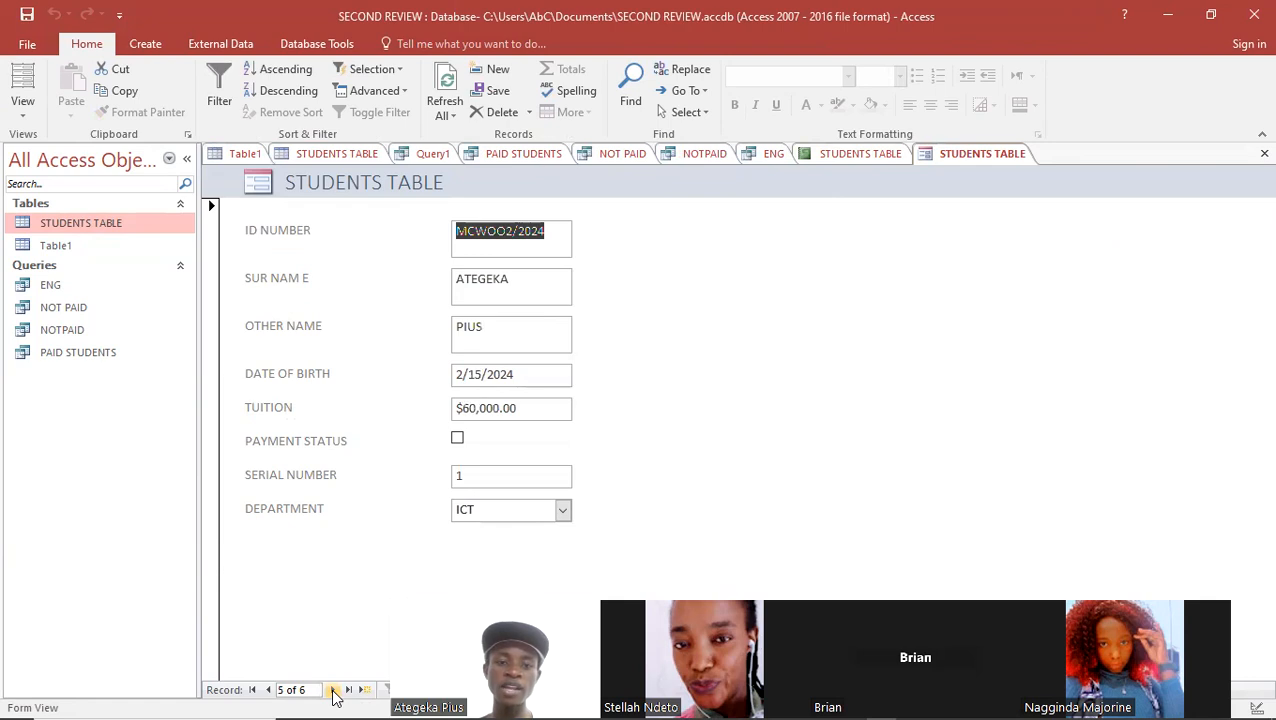
click(334, 691)
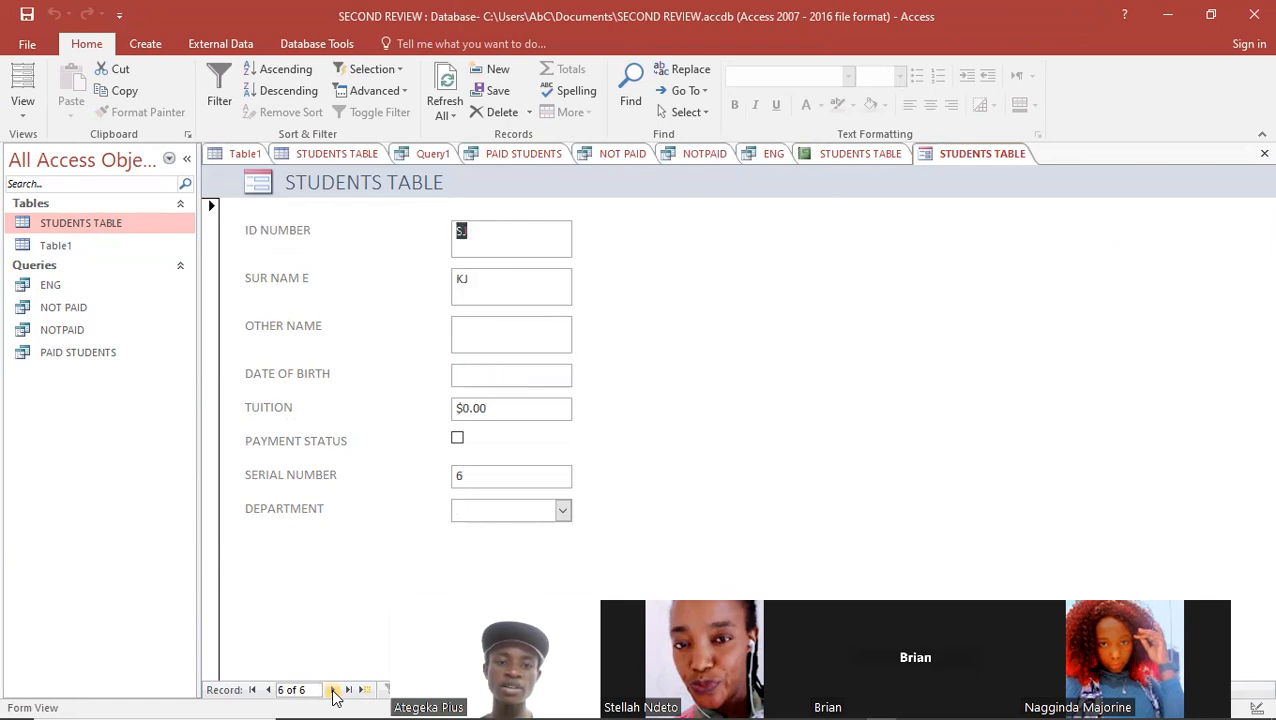
click(333, 690)
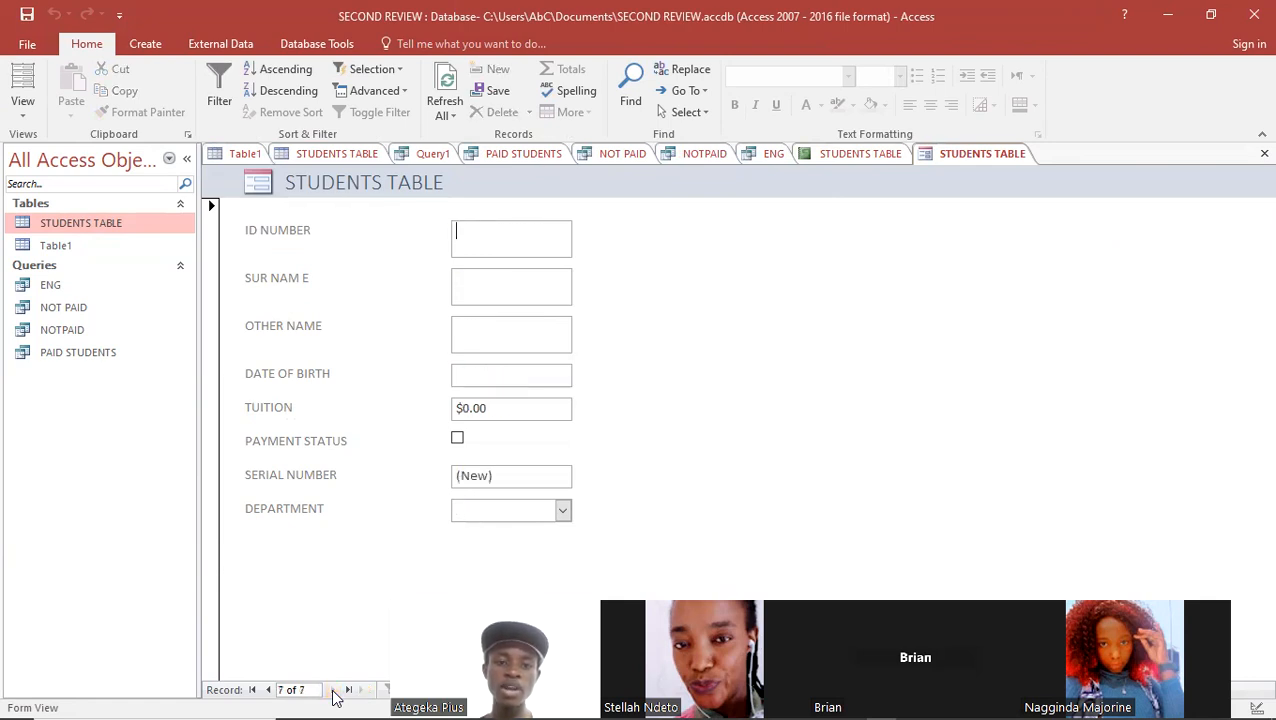
click(268, 690)
click(268, 690)
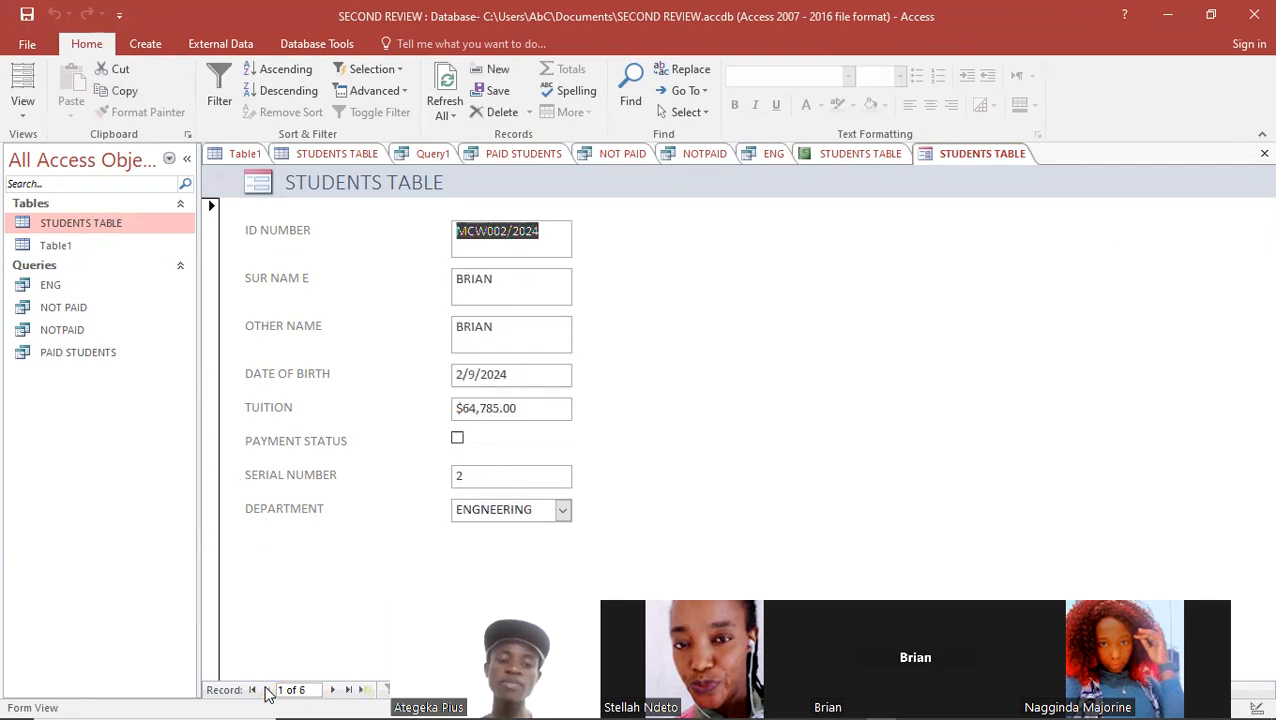
- Request a Print Preview of the STUDENTS TABLE form from the File menu's Print options
click(30, 46)
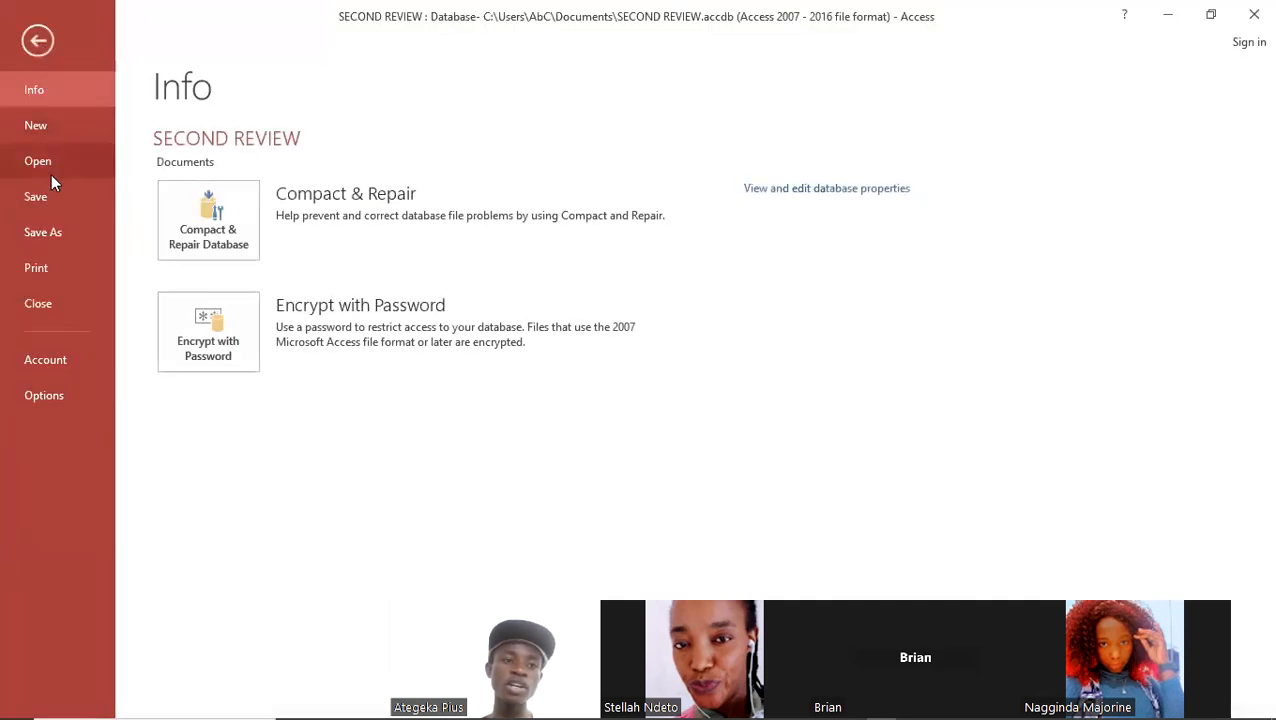
click(41, 267)
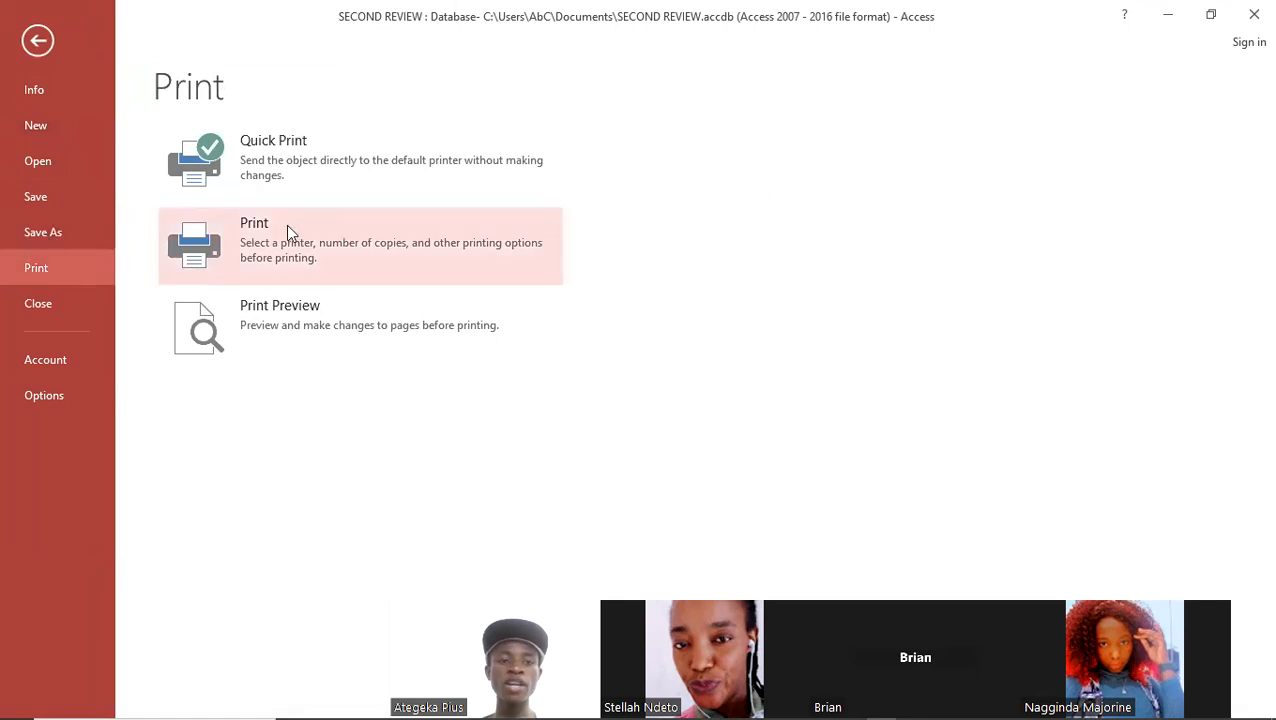
click(300, 316)
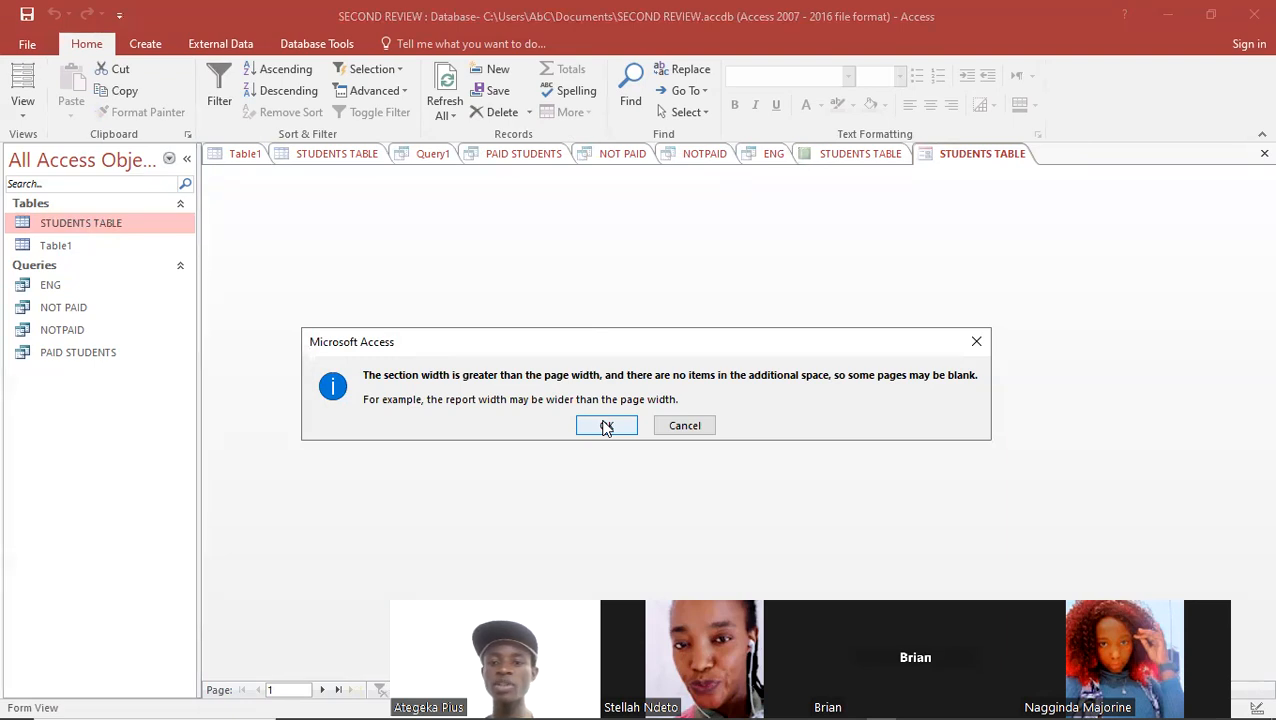
- Dismiss the page-width warning, zoom the preview to 100%, and open Page Setup
click(606, 426)
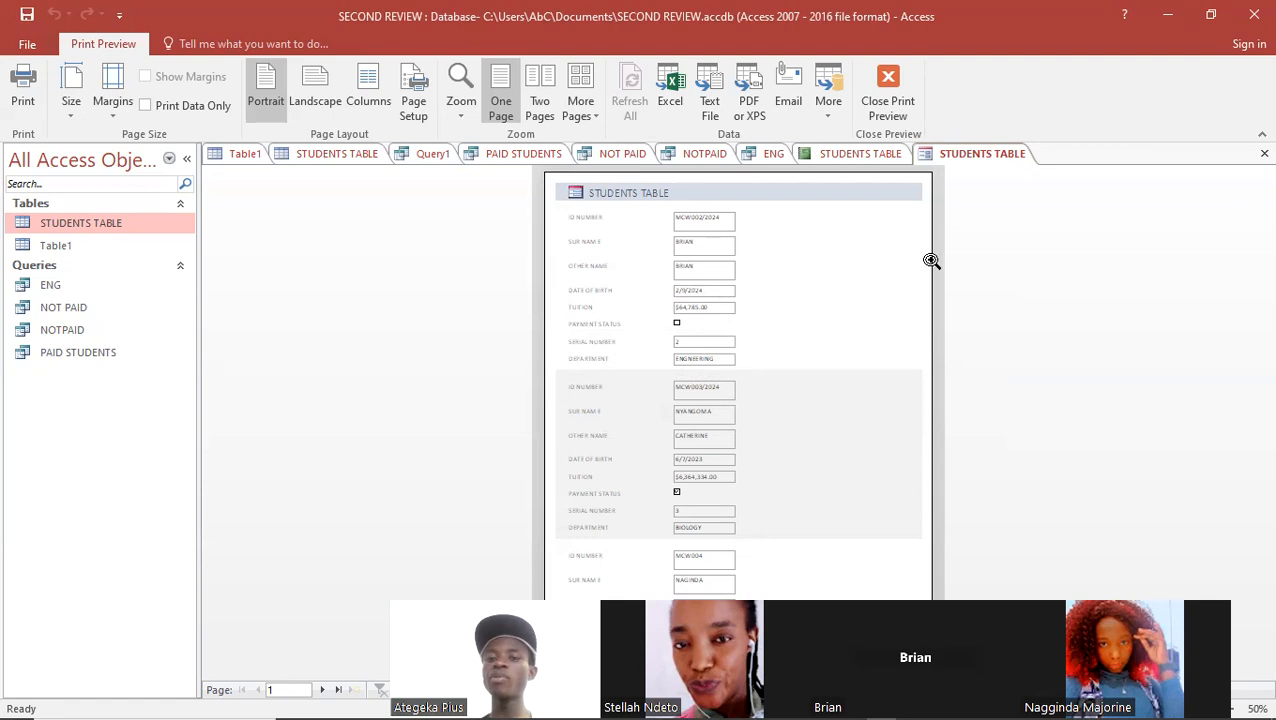
click(895, 234)
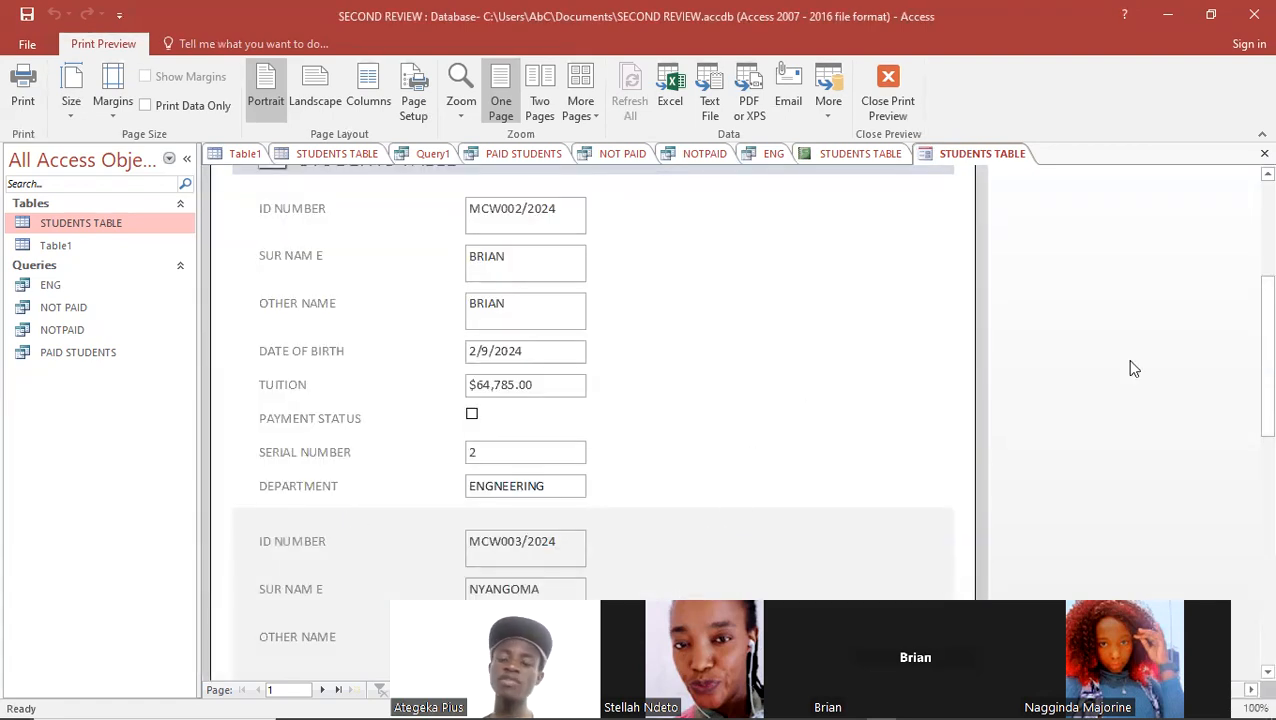
double_click(718, 295)
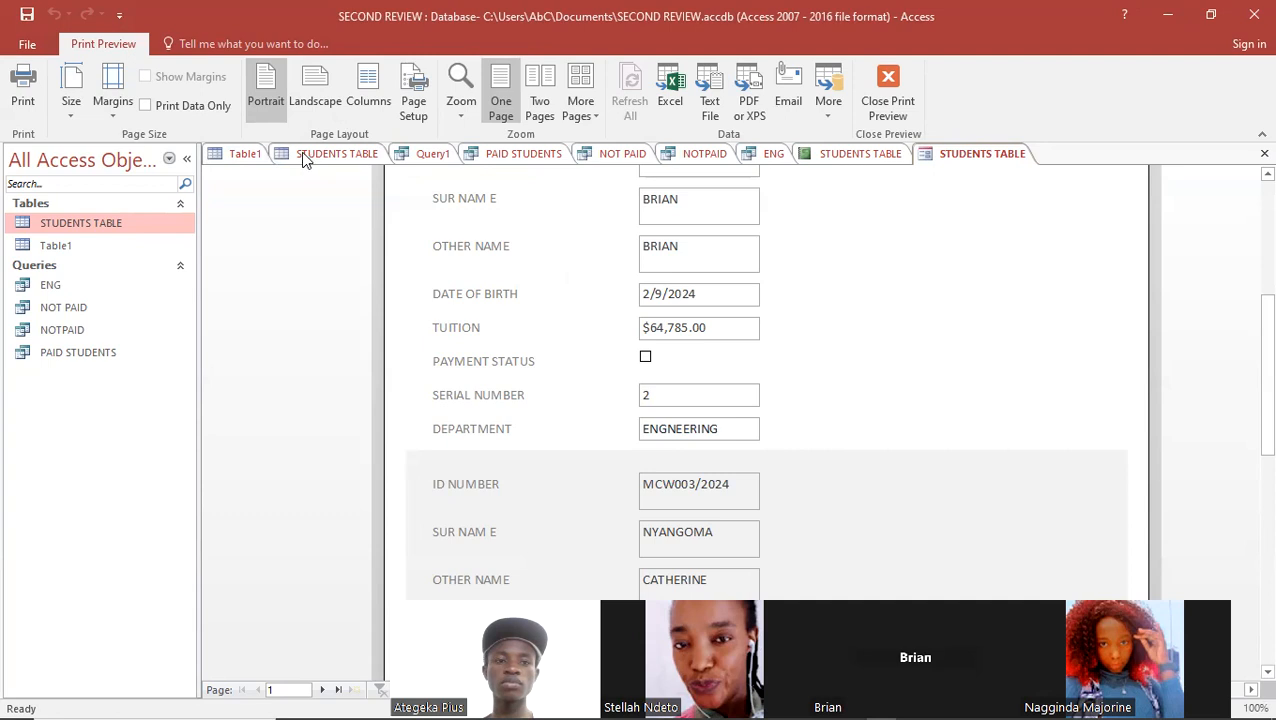
click(415, 108)
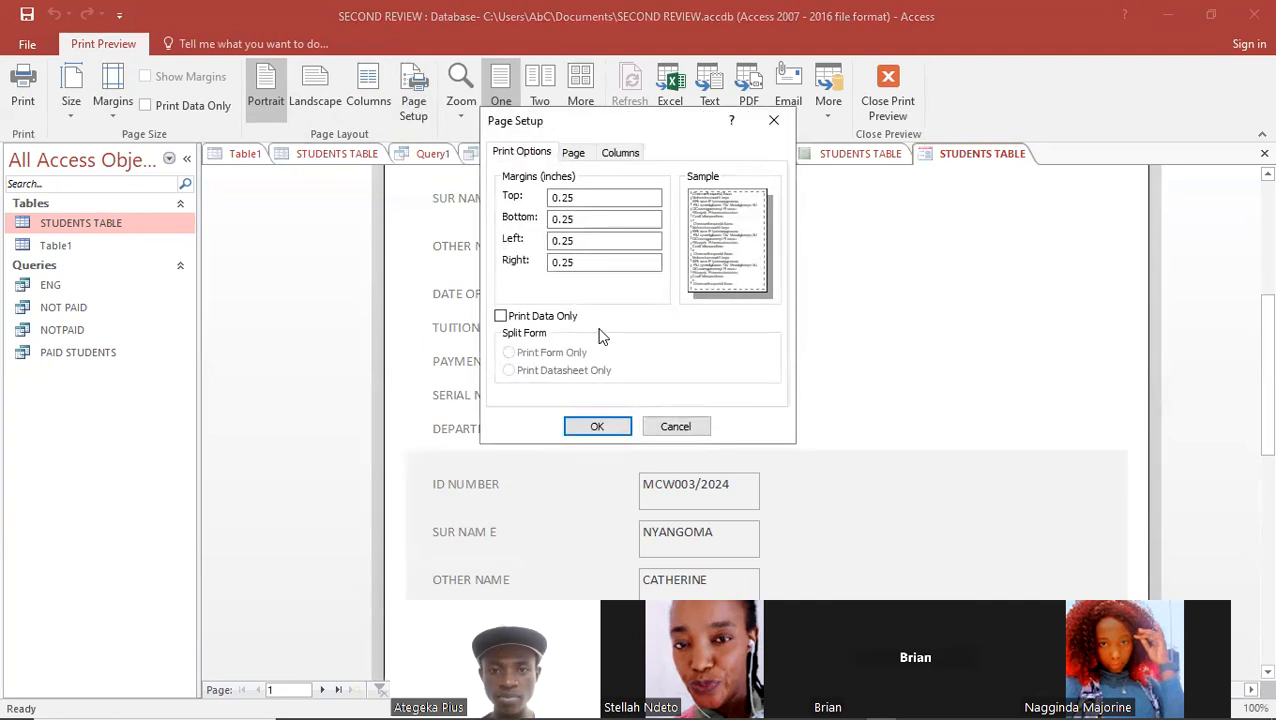
- Review the Page and Columns settings, keeping Letter paper, and close Page Setup unchanged
click(575, 156)
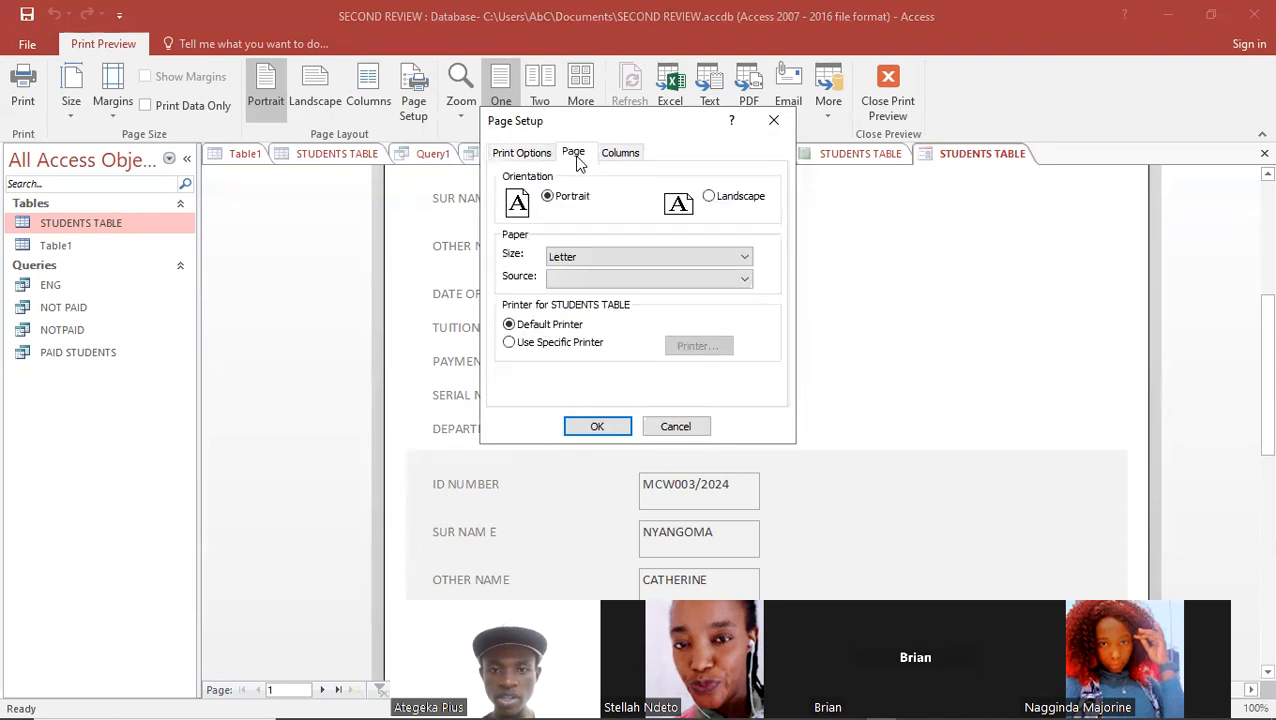
click(698, 258)
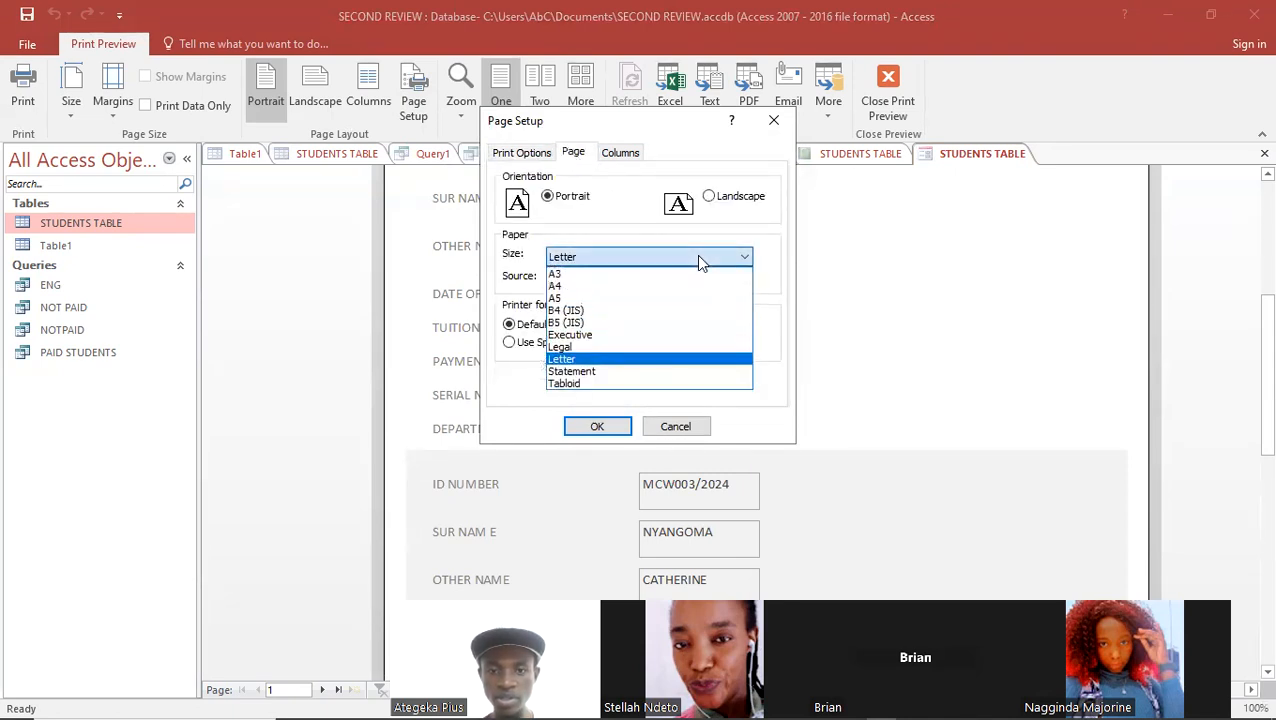
click(696, 254)
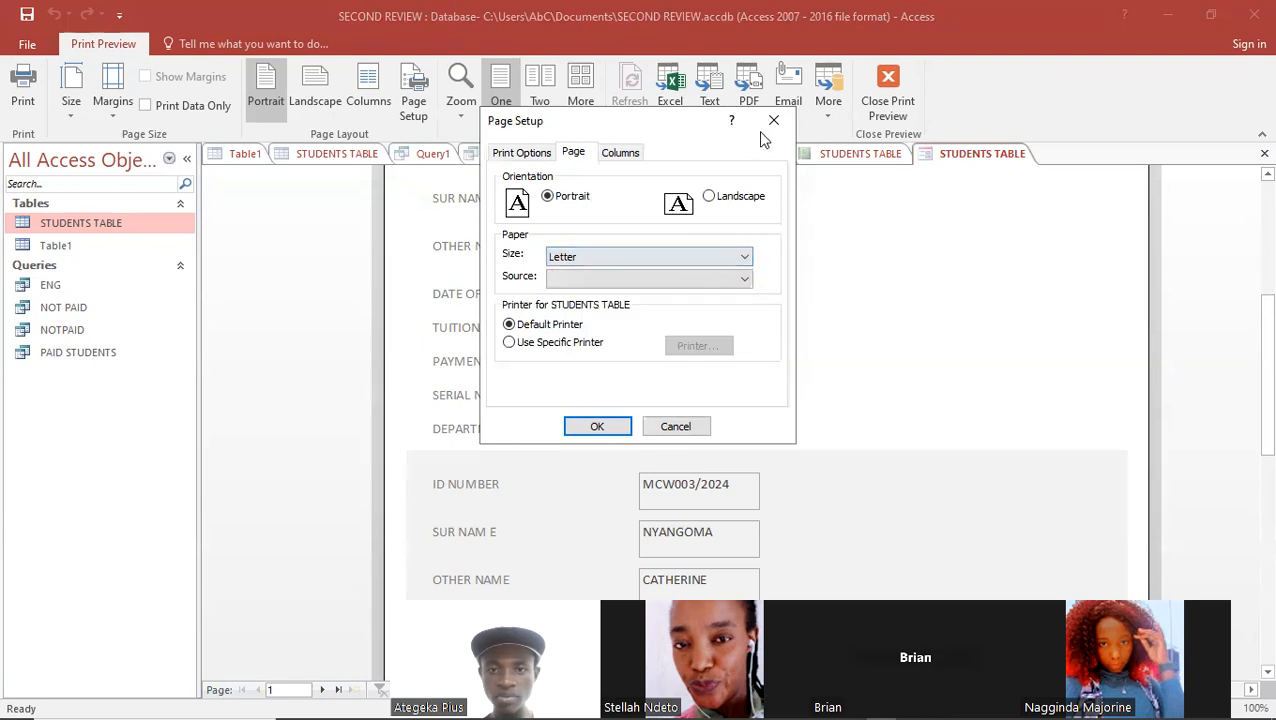
click(627, 156)
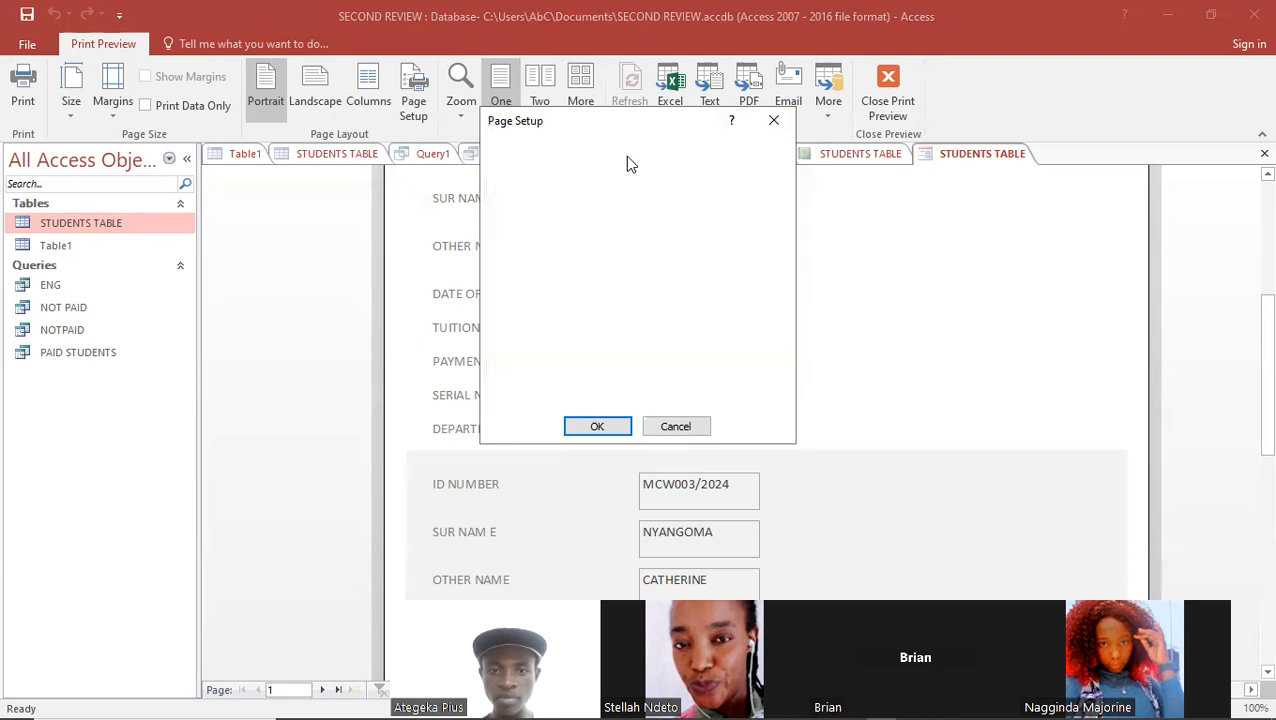
click(773, 122)
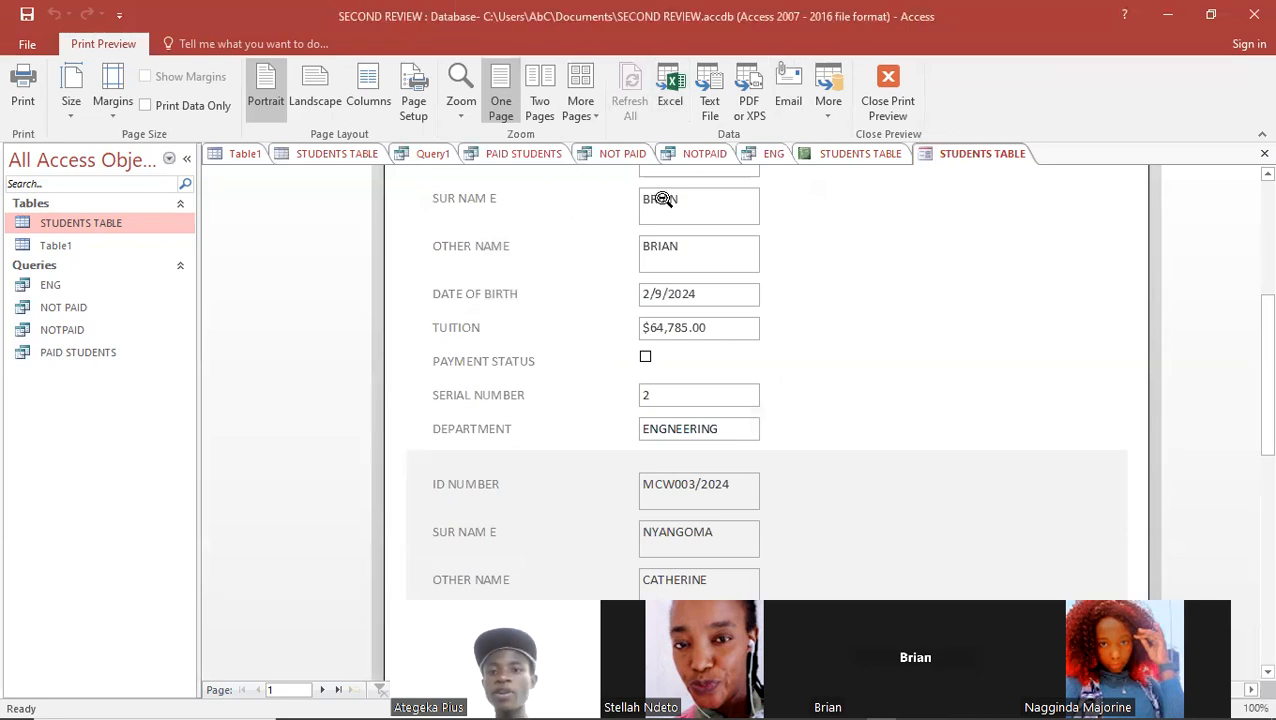
- Show the preview as Two Pages and close Page Setup again without changes
click(583, 108)
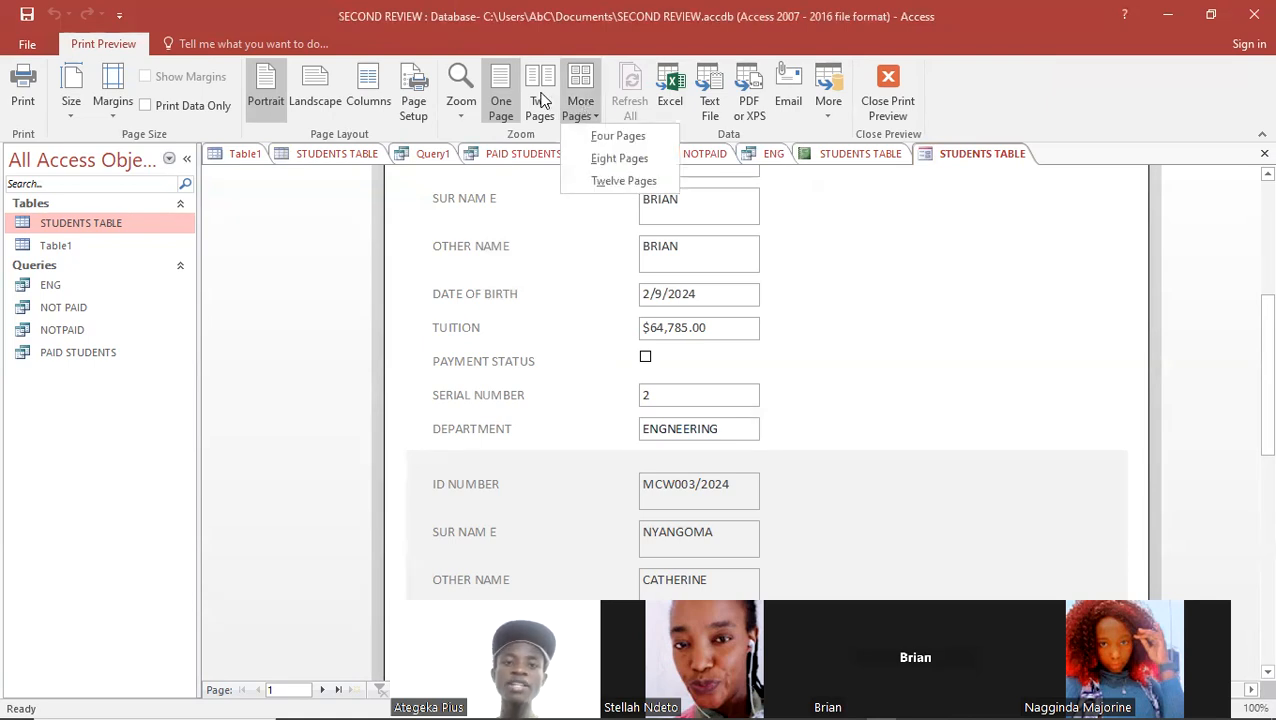
click(540, 97)
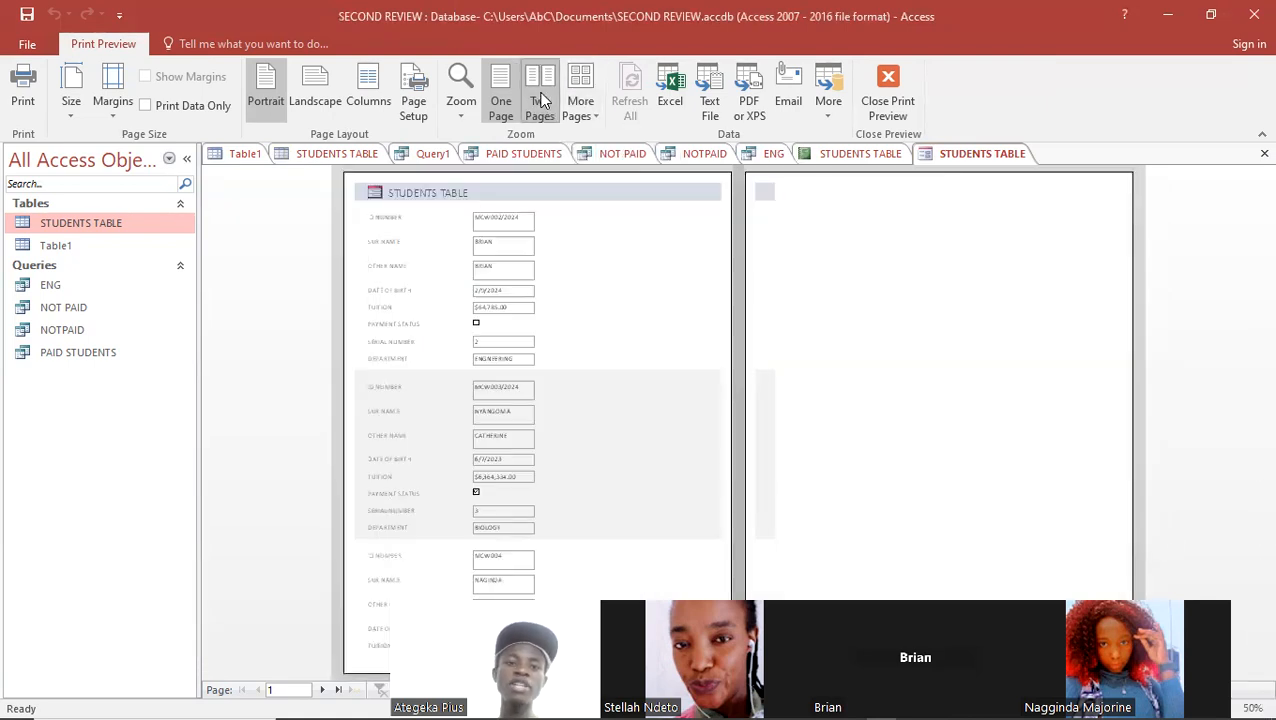
click(352, 97)
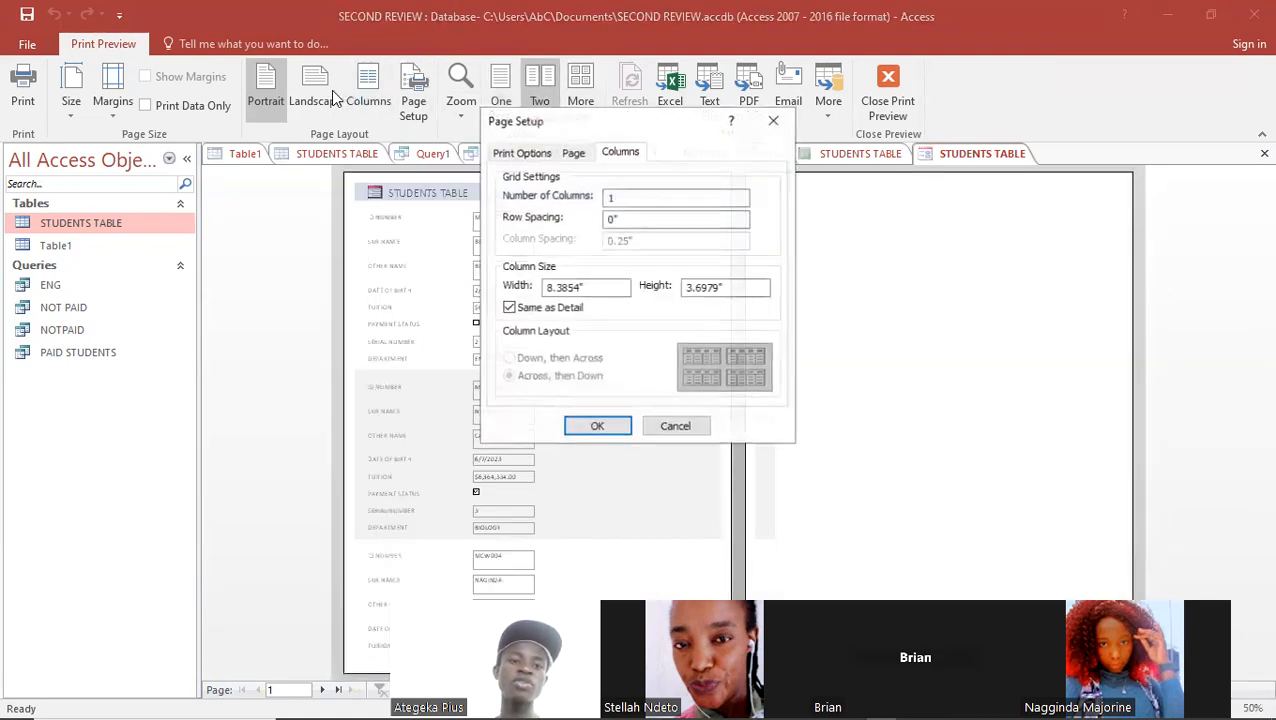
click(773, 120)
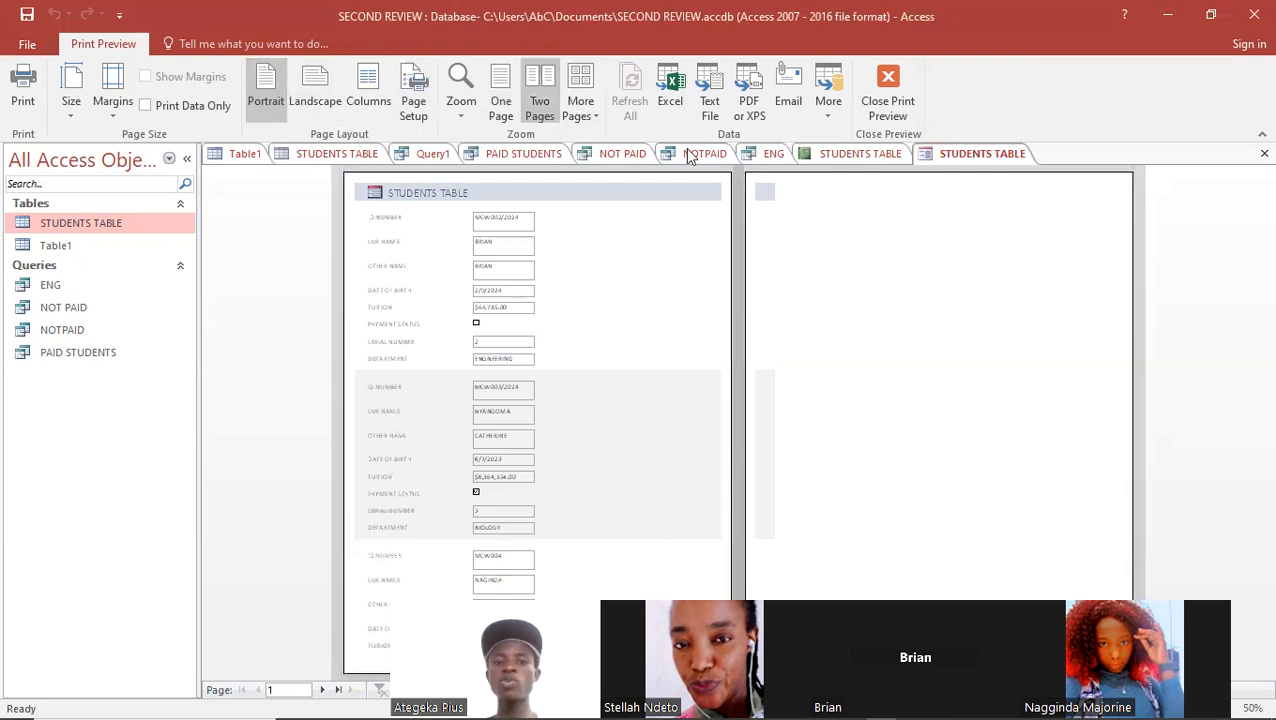
- Leave Print Preview and choose to save the database as a new Access database
click(887, 95)
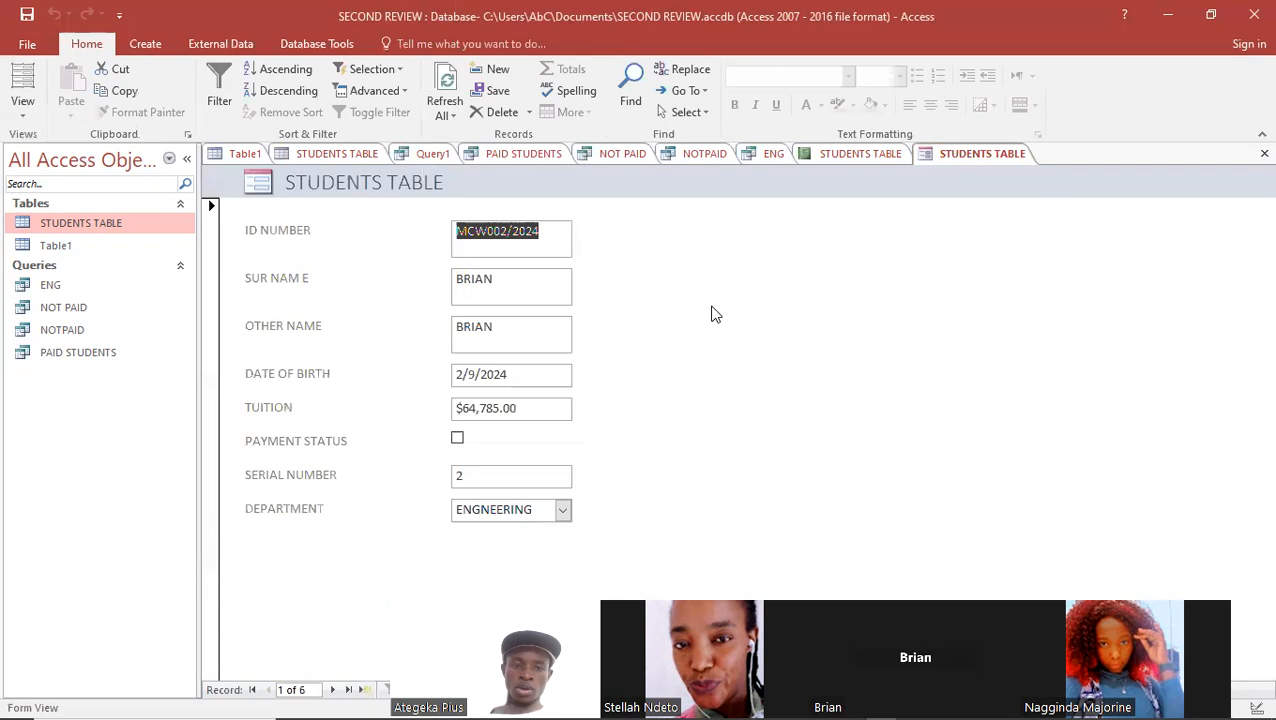
click(27, 44)
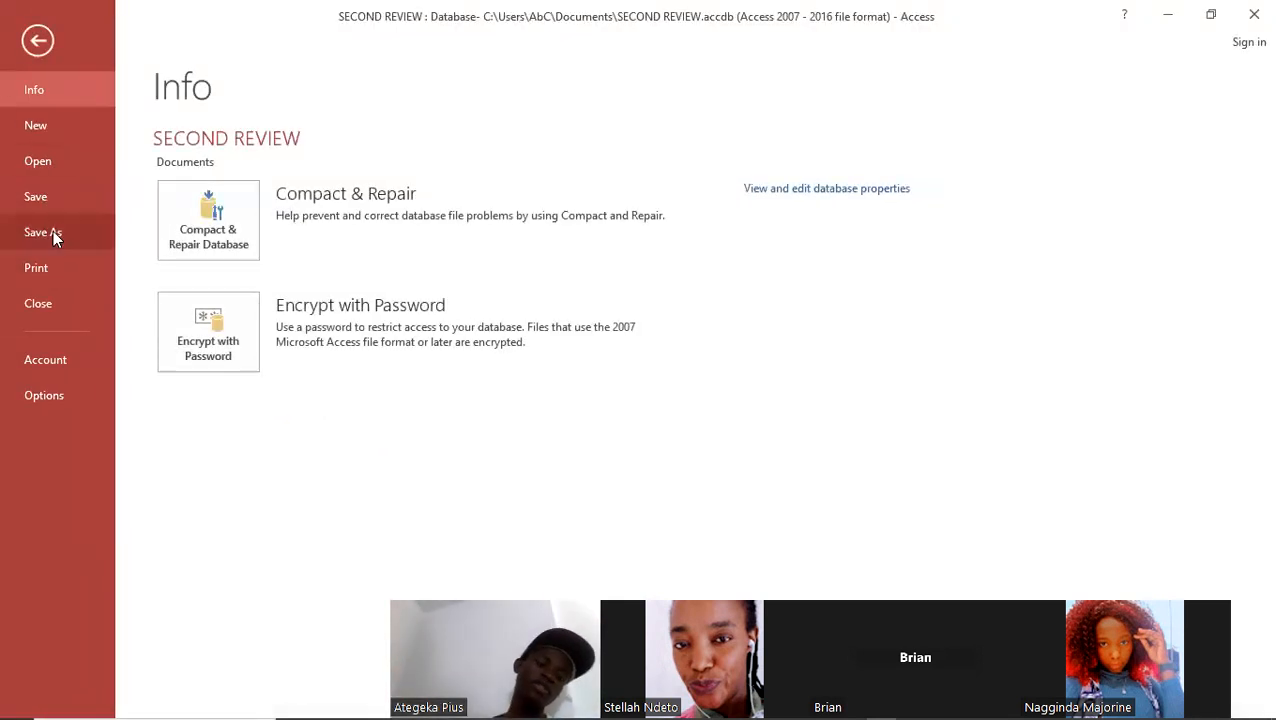
click(53, 231)
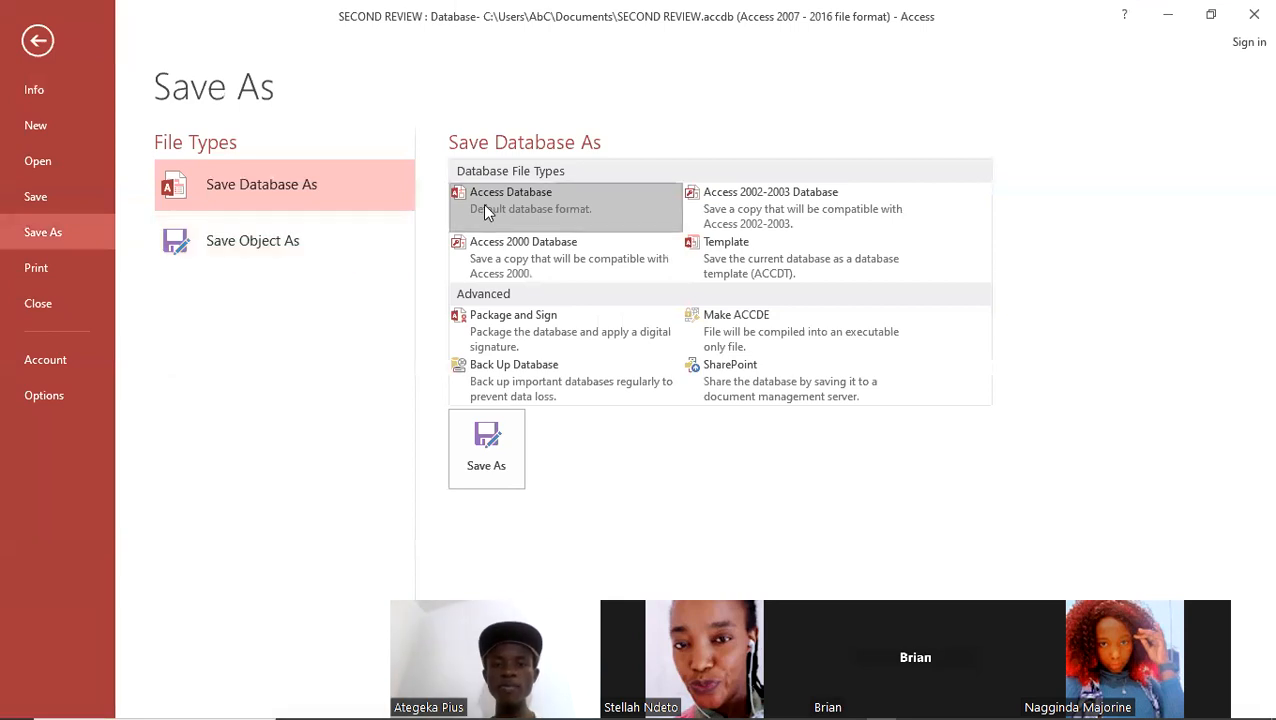
click(484, 458)
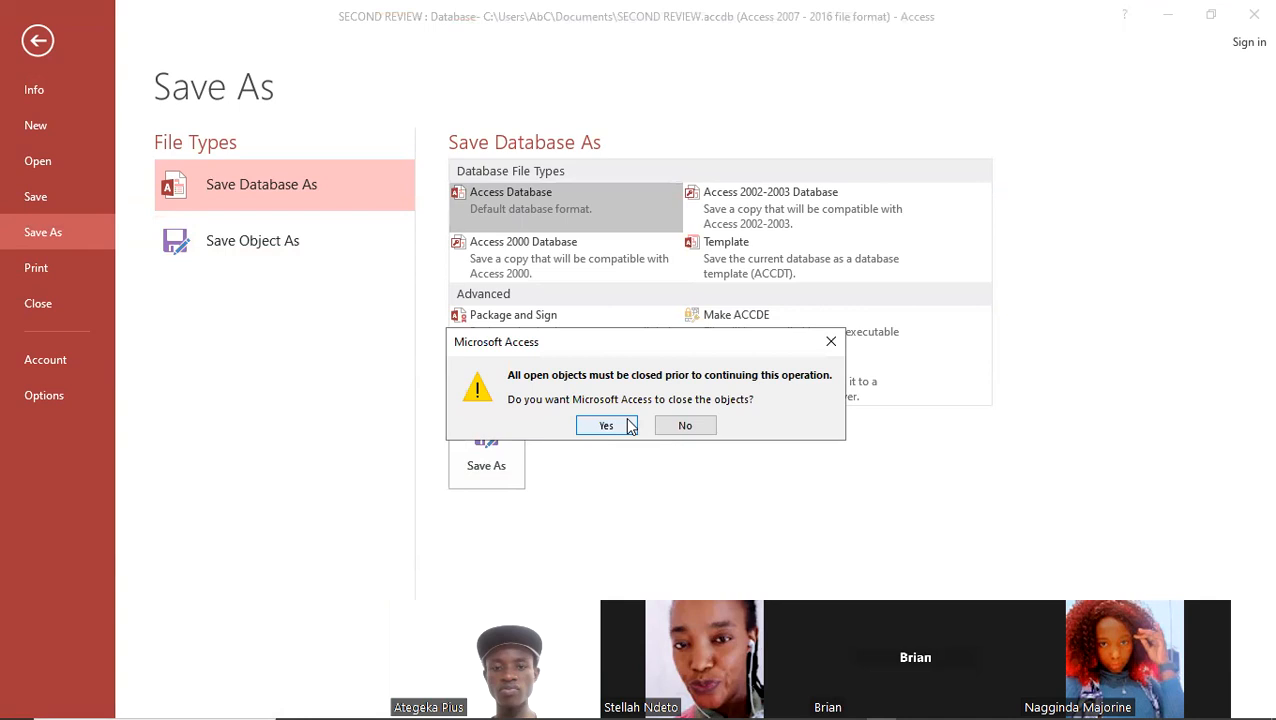
- Save Query1 as FORM and keep the STUDENTS TABLE names for the report and form
click(606, 426)
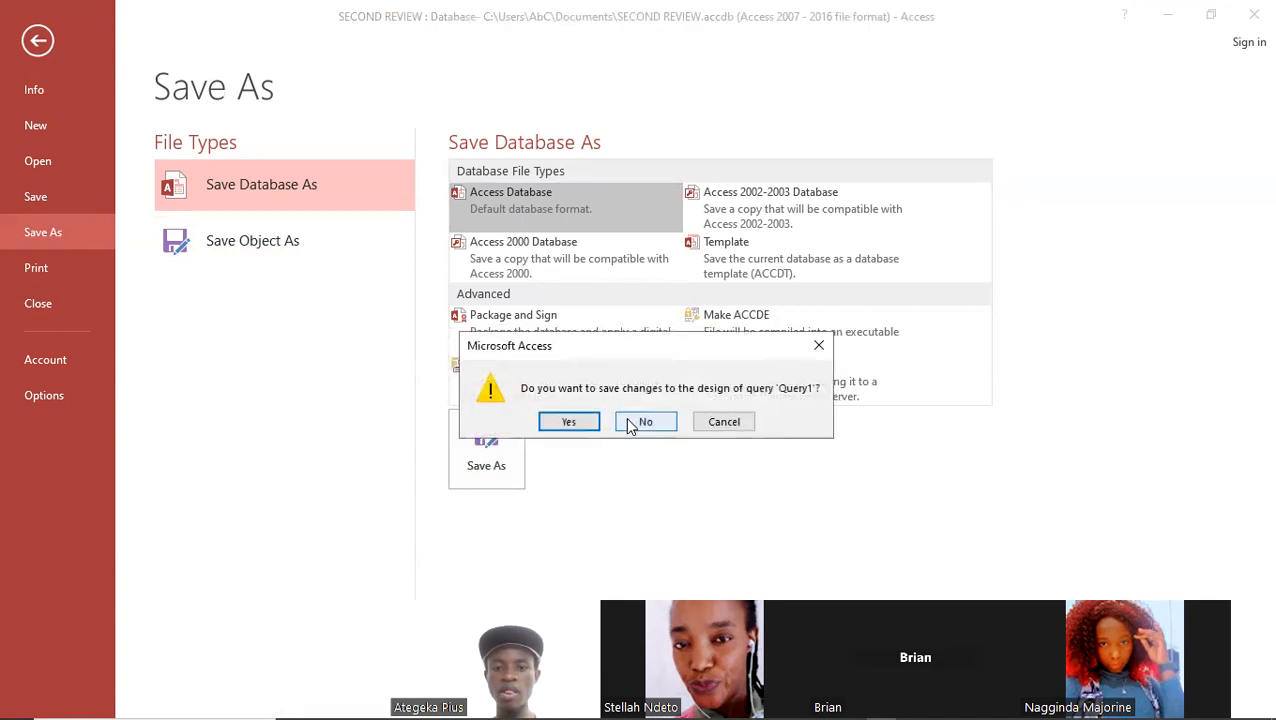
click(582, 422)
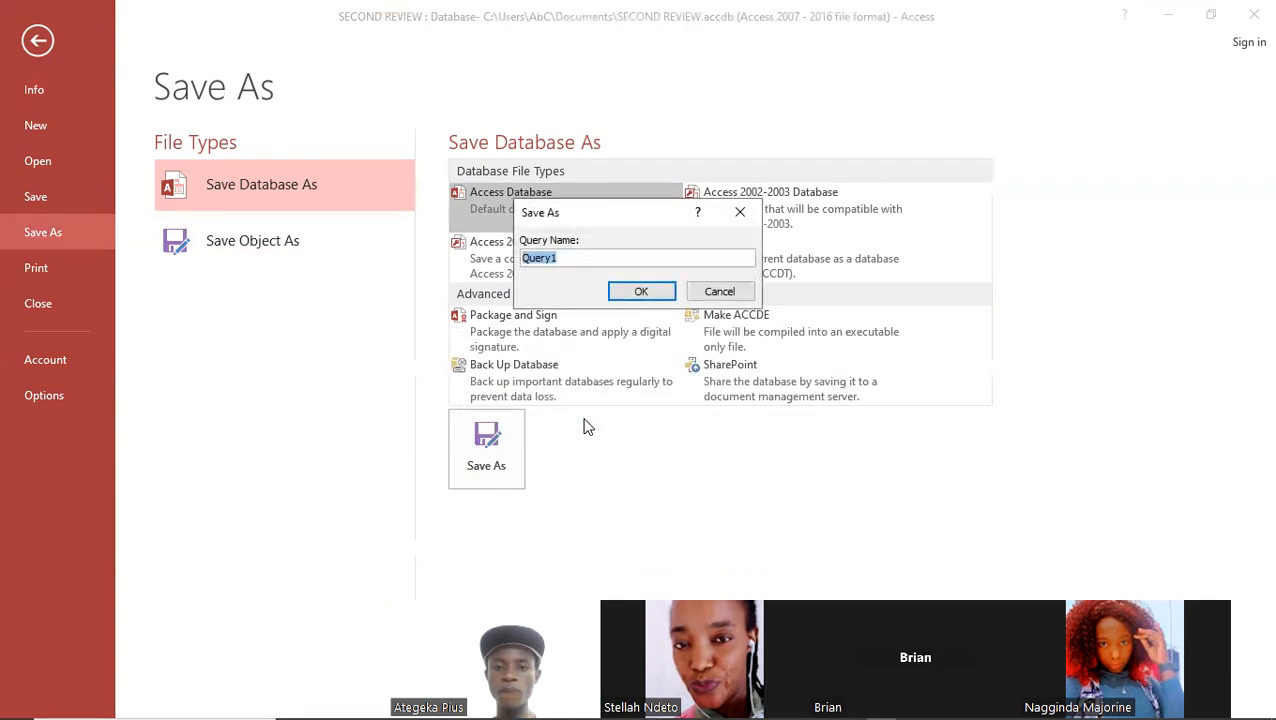
text(FORM)
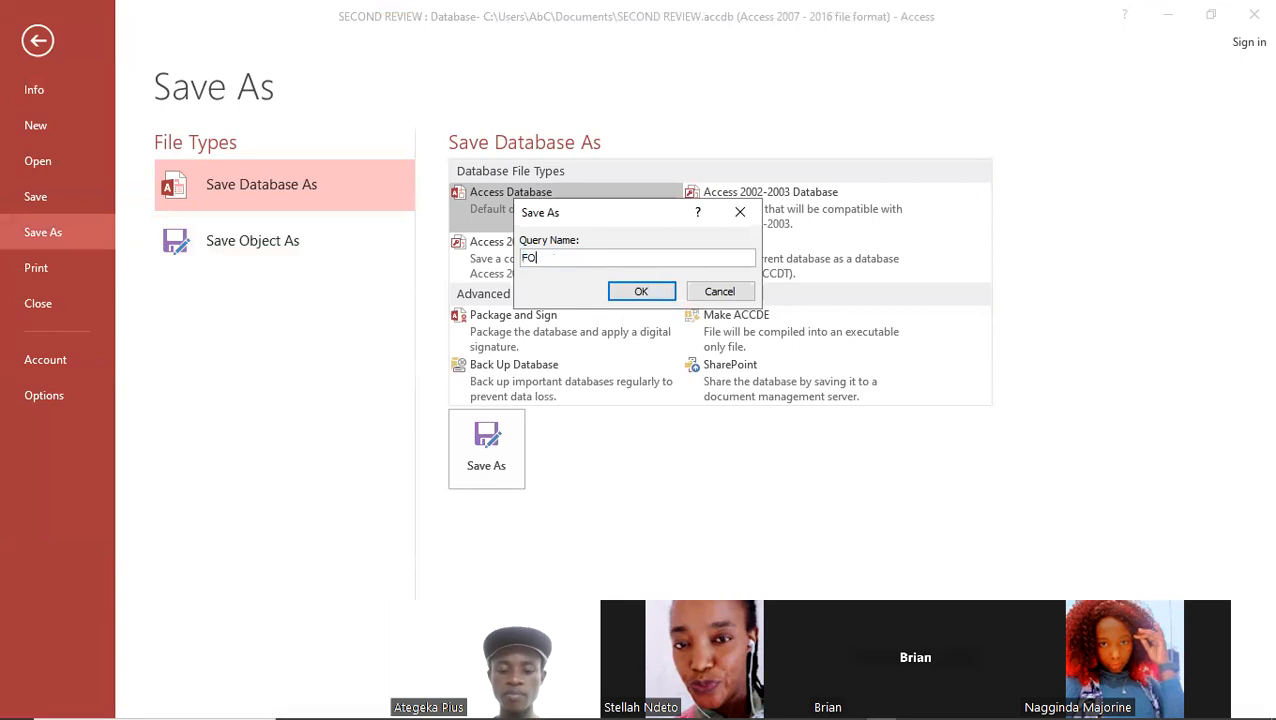
click(646, 294)
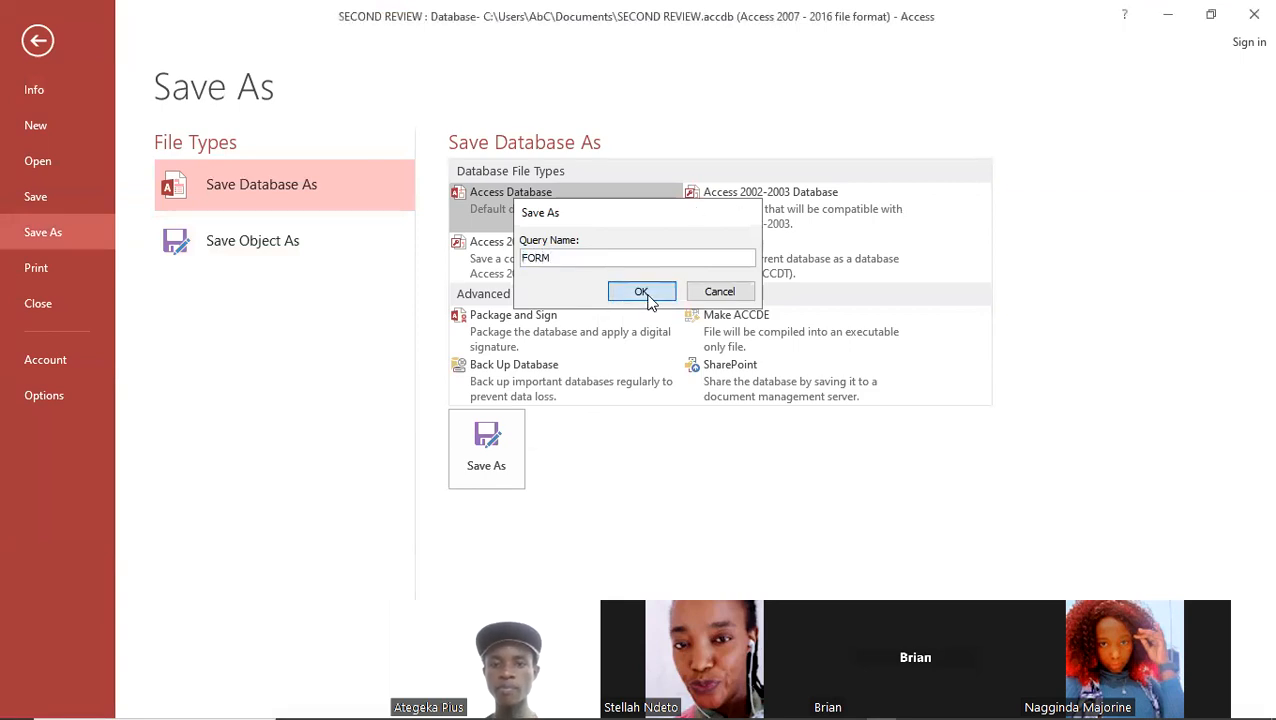
click(584, 426)
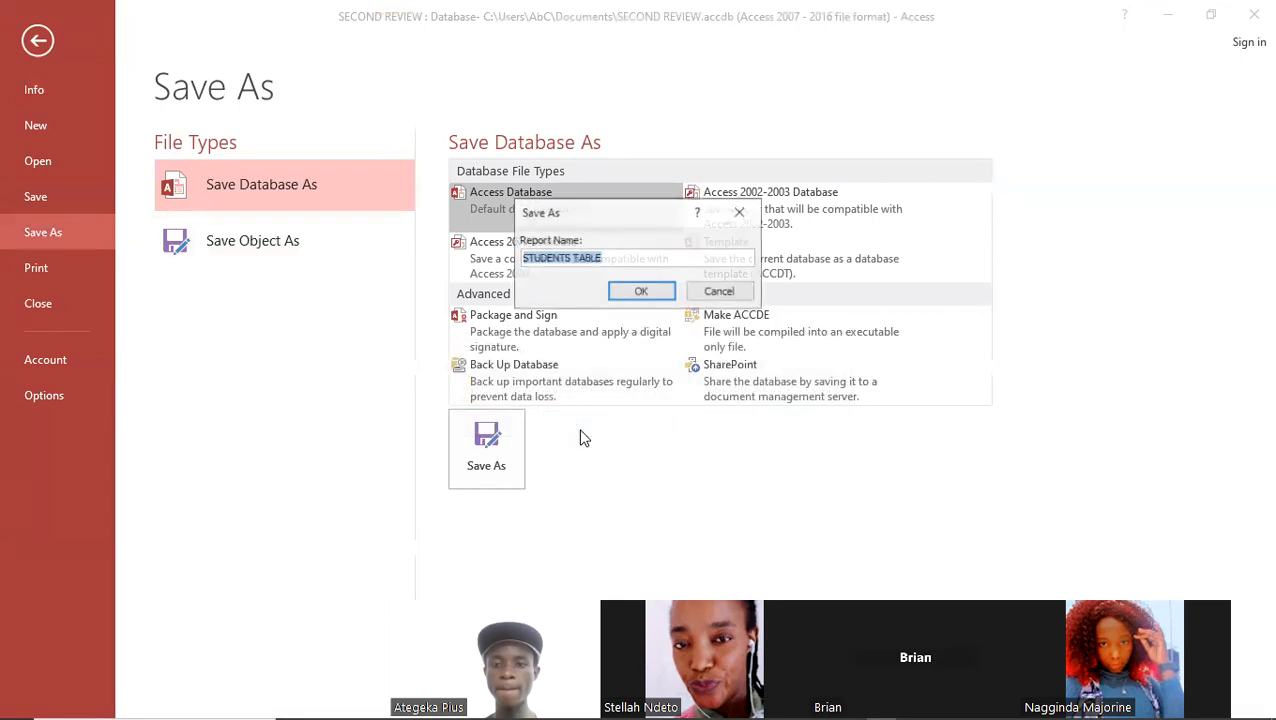
click(630, 298)
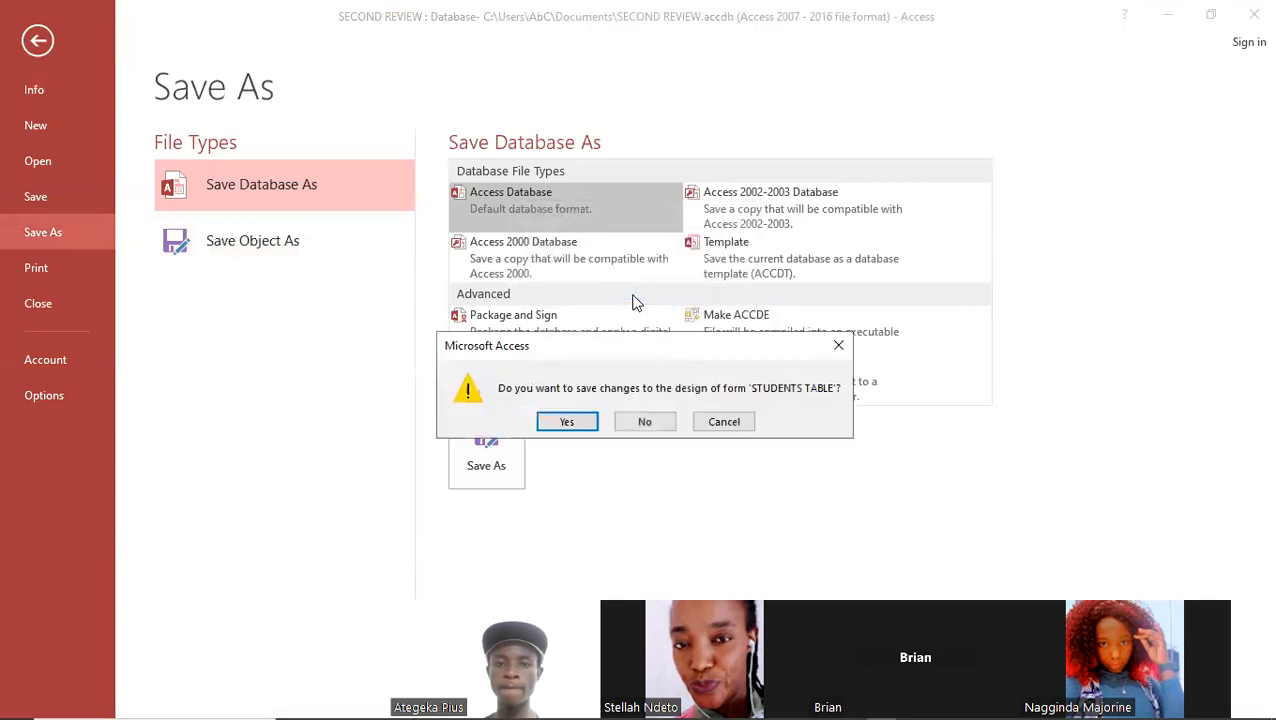
click(568, 421)
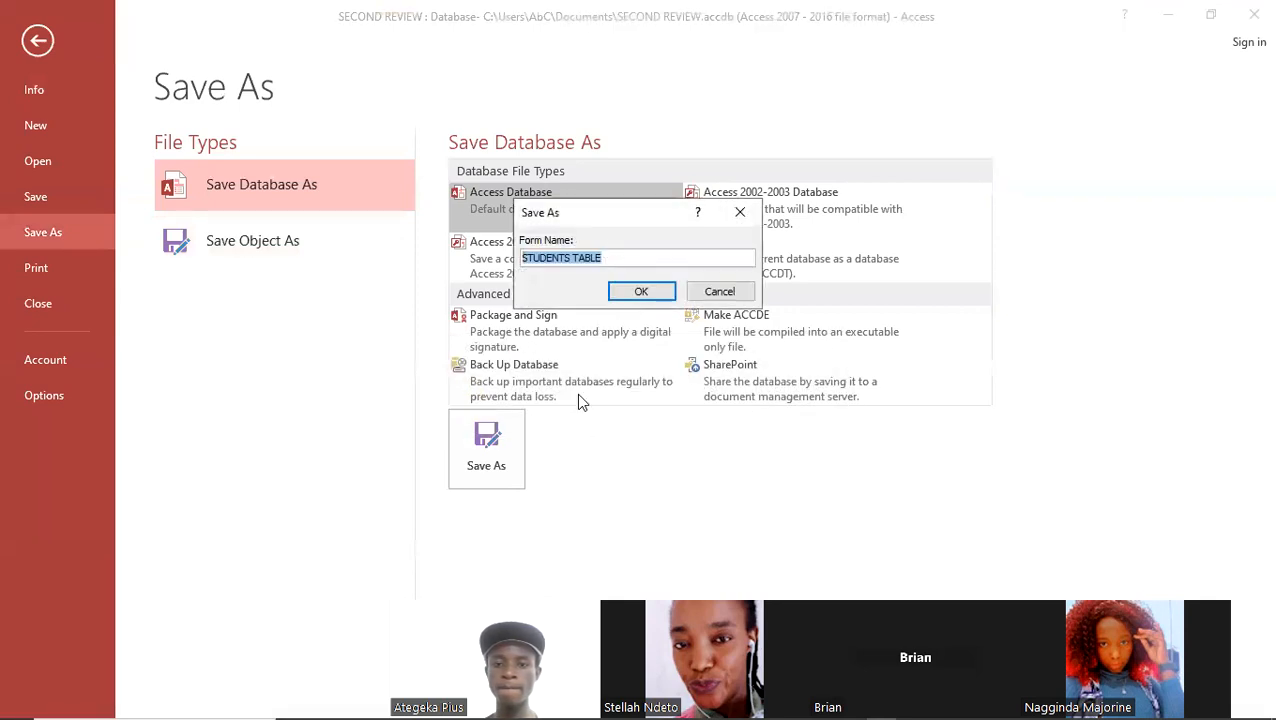
click(636, 296)
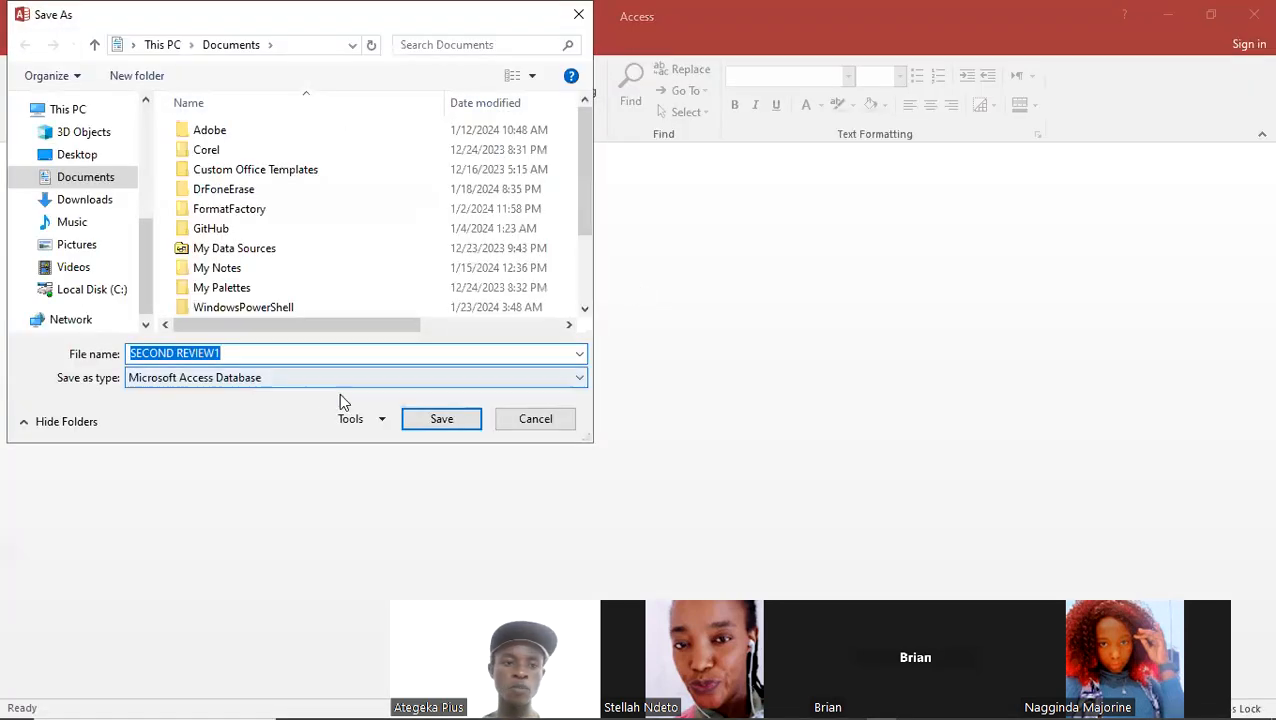
- Save the database as SECOND REVIEW1 in Microsoft Access Database format
click(477, 383)
click(477, 390)
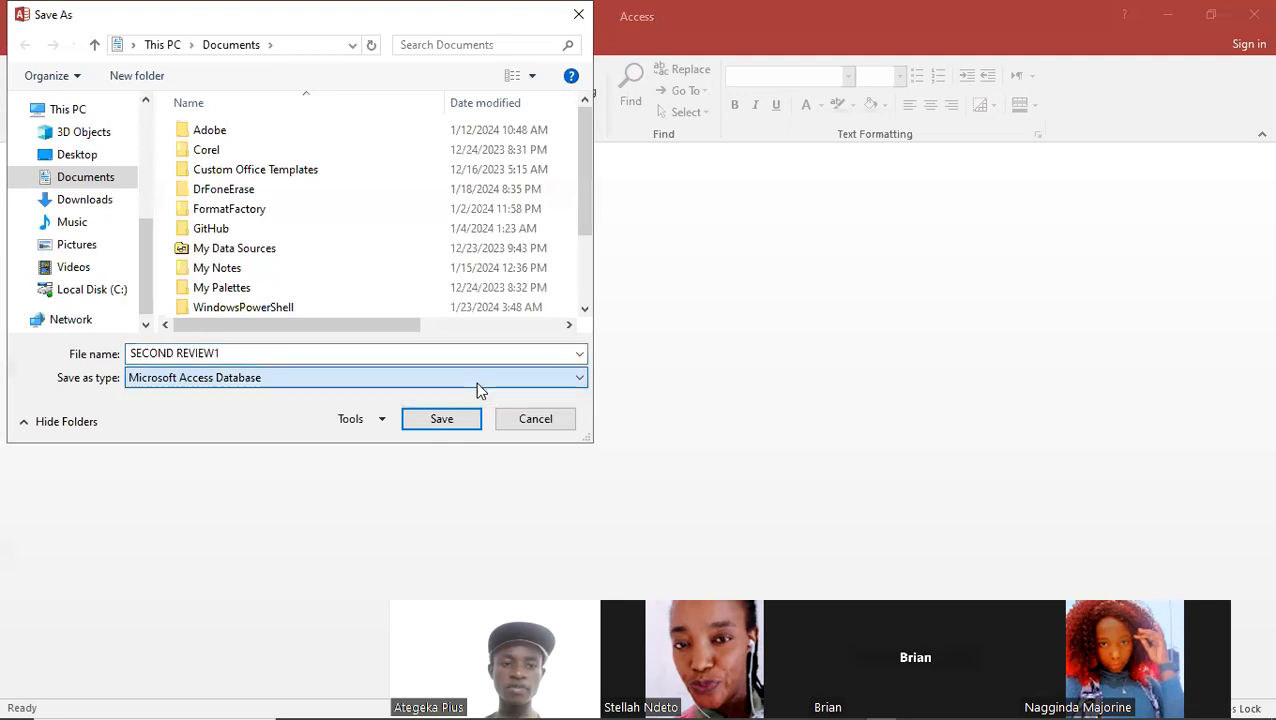
click(442, 419)
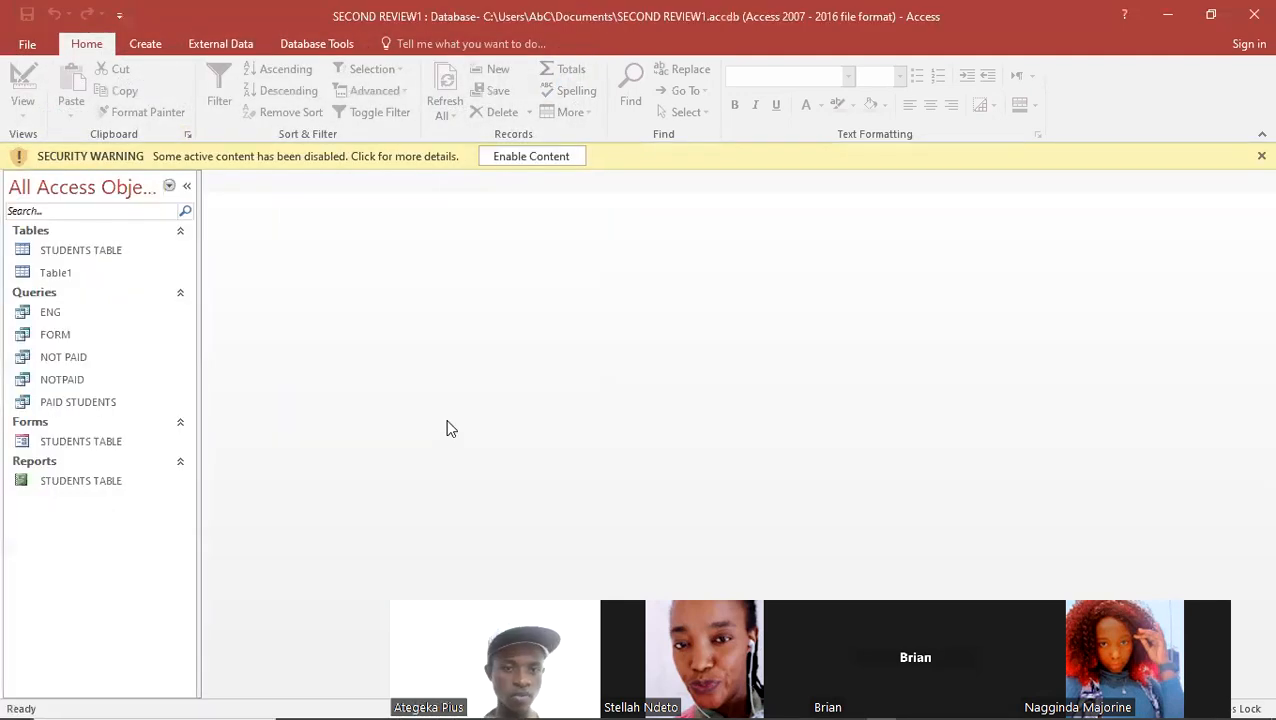
- Enable the database content and open the STUDENTS TABLE form
click(561, 157)
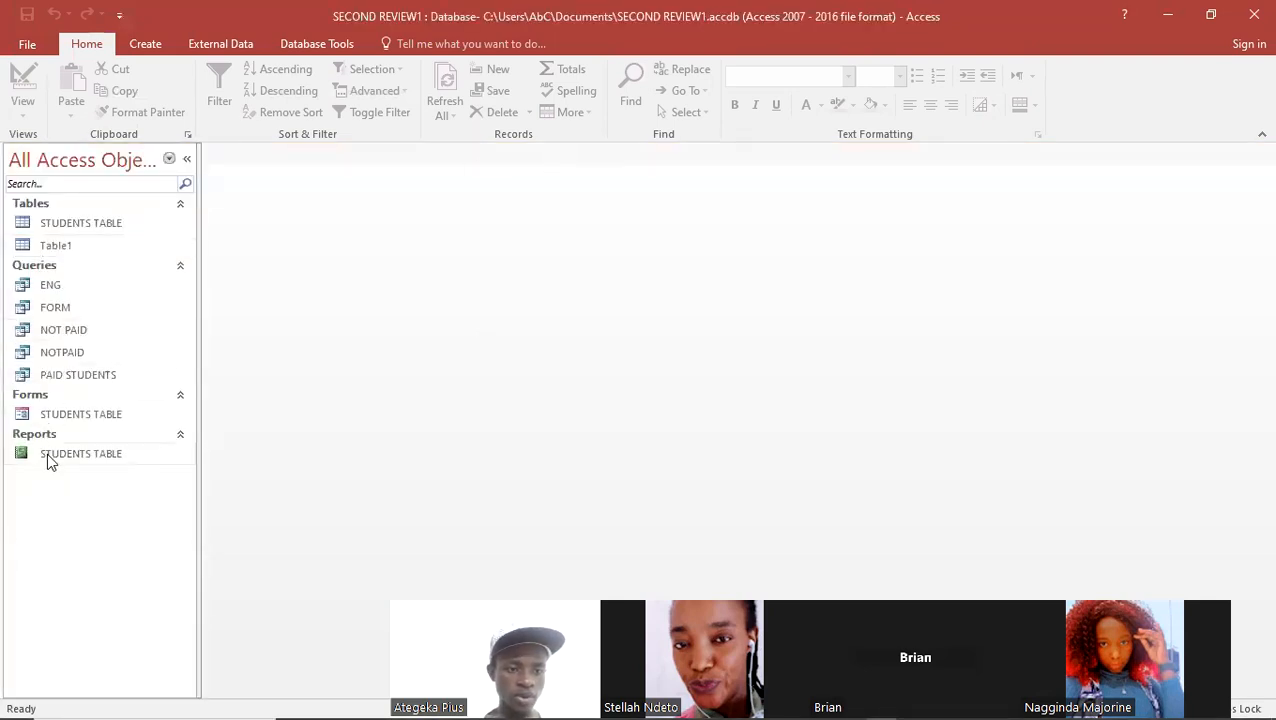
double_click(80, 415)
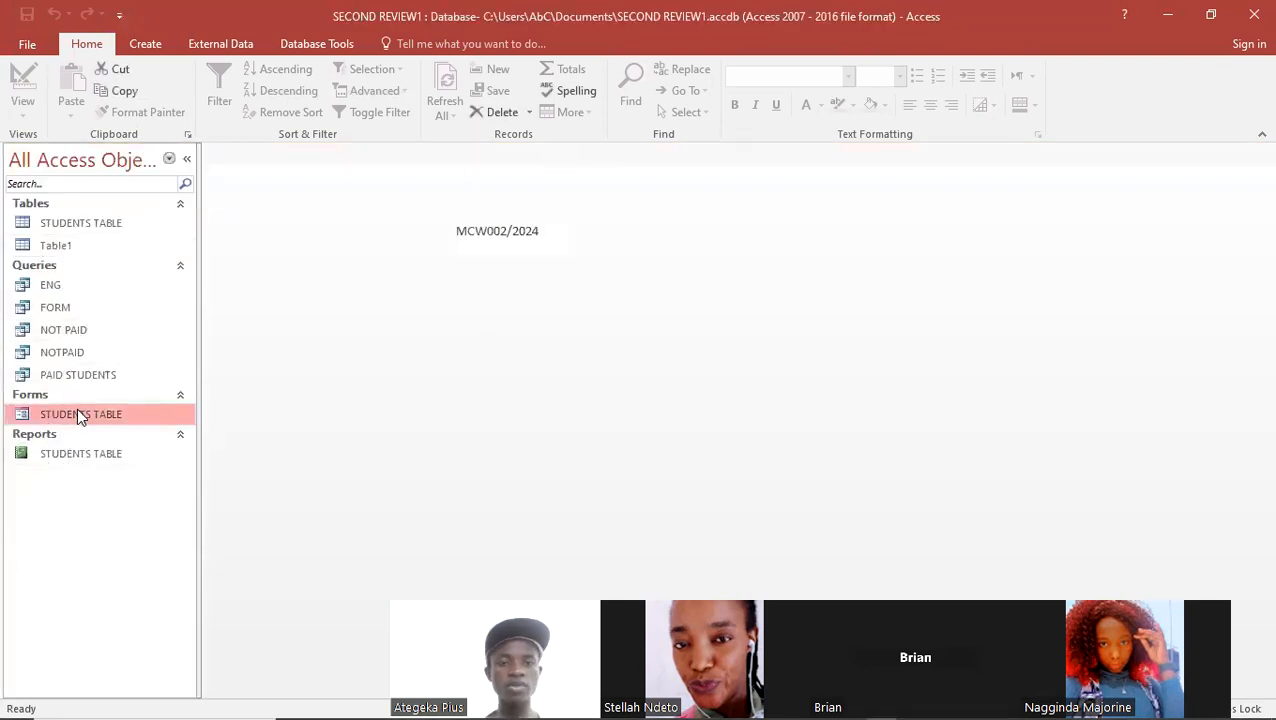
click(30, 45)
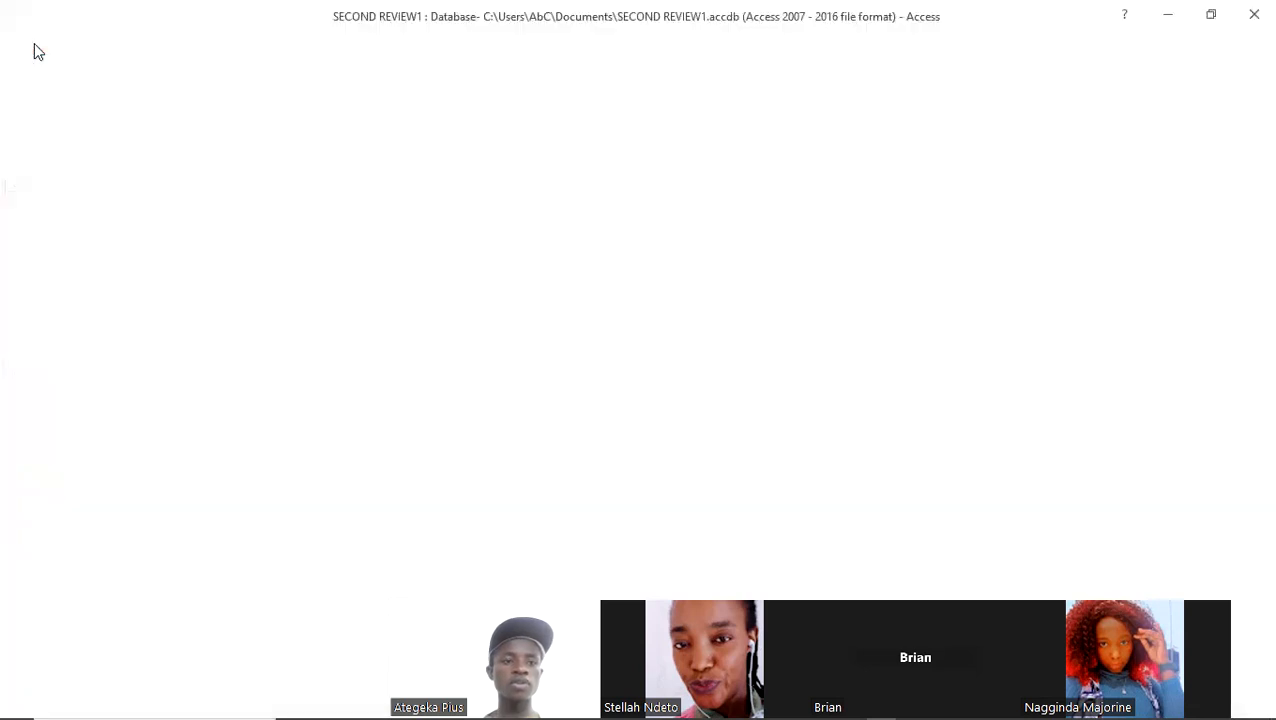
- Choose to save the current STUDENTS TABLE form object as PDF or XPS
click(30, 231)
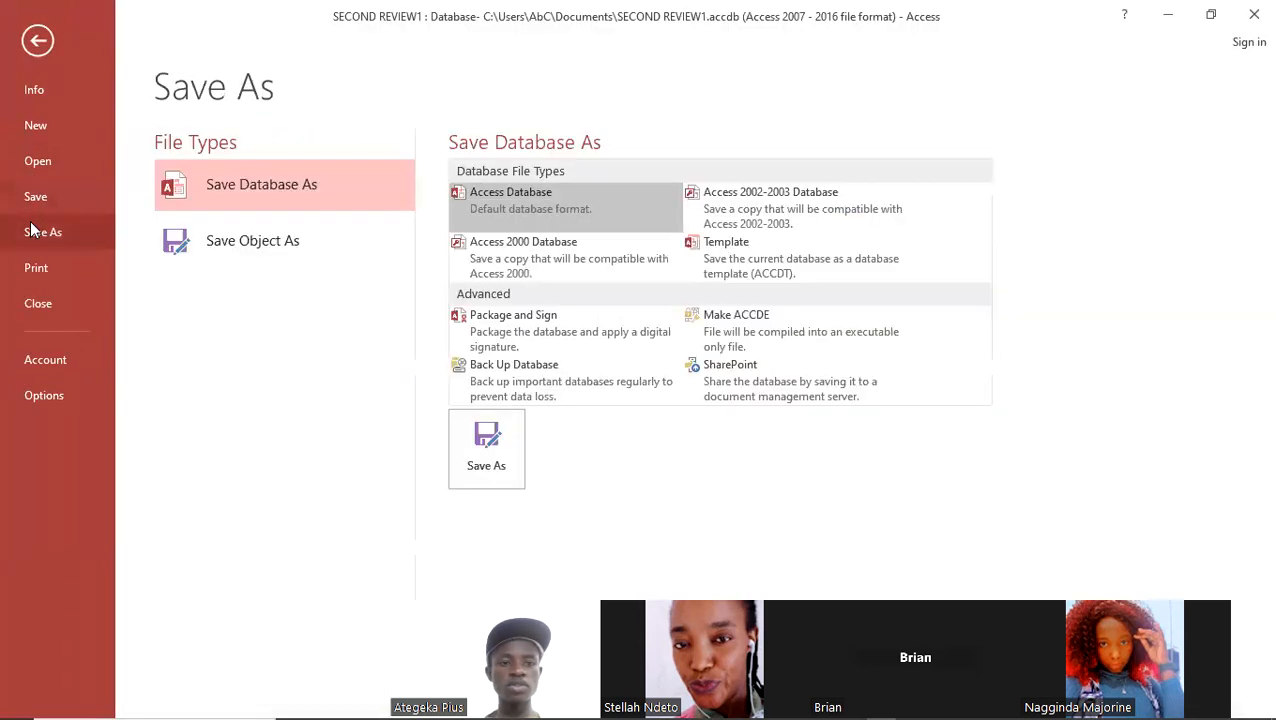
click(291, 251)
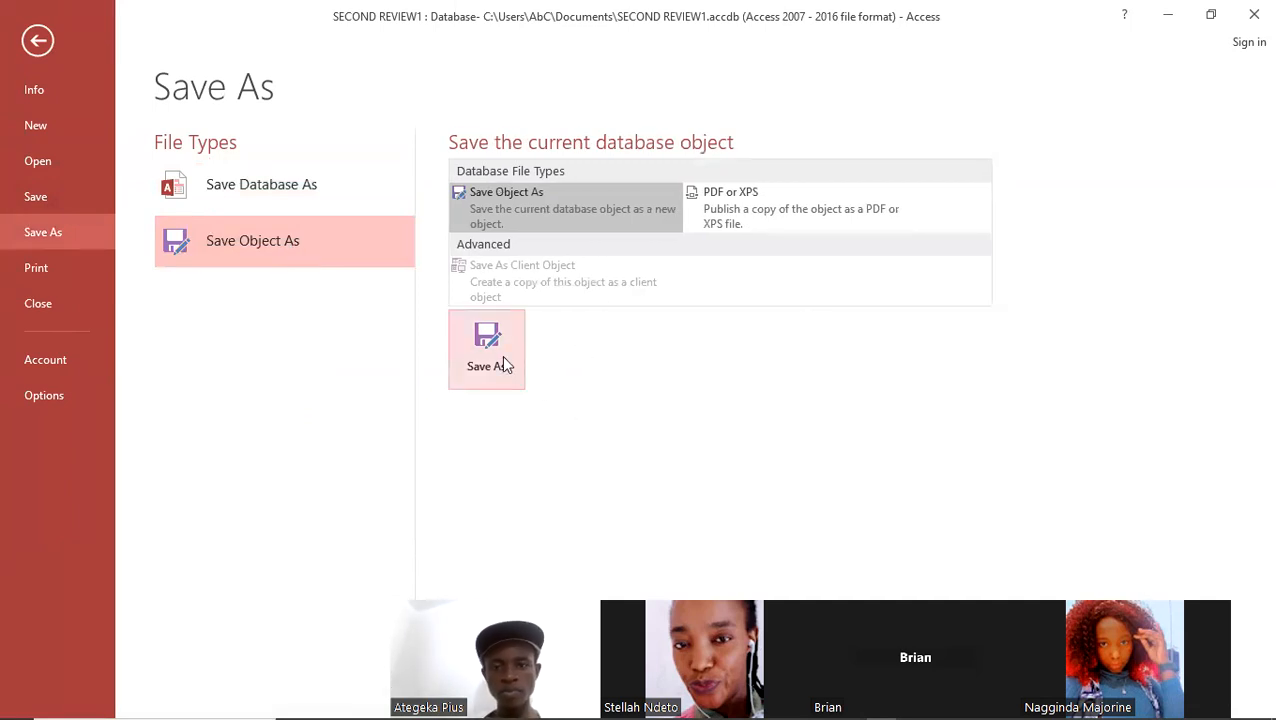
click(770, 194)
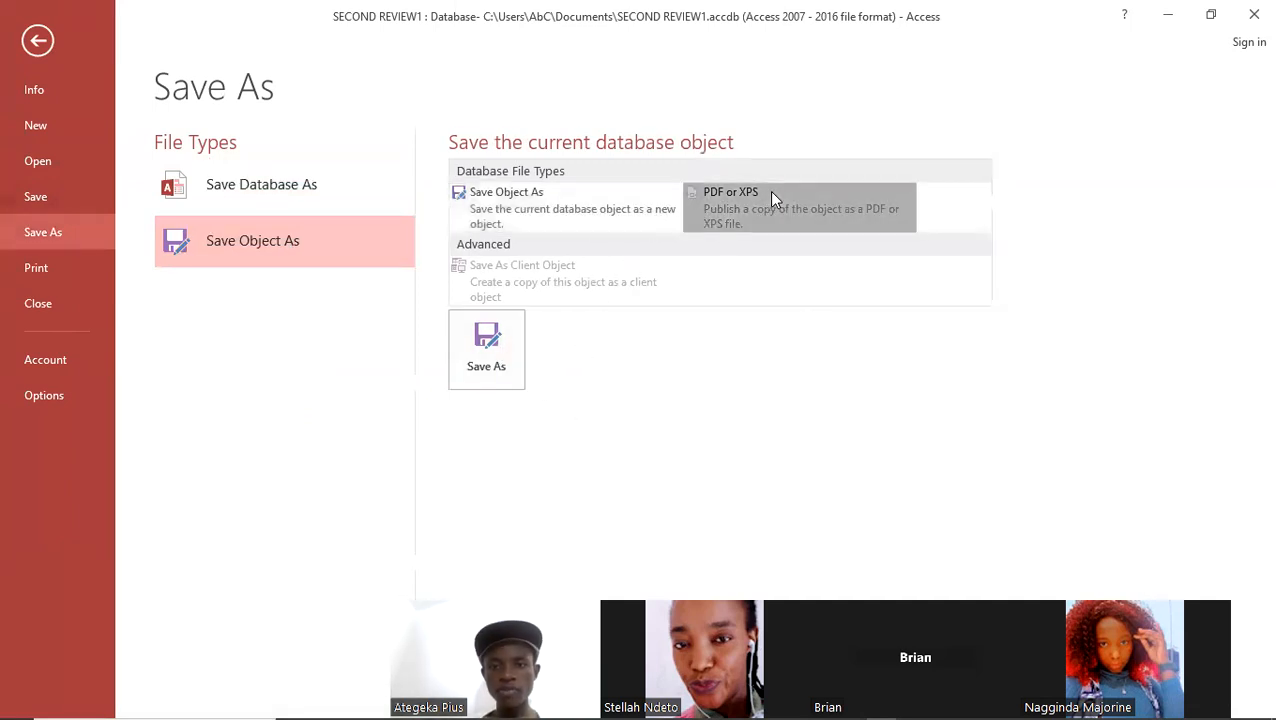
click(484, 350)
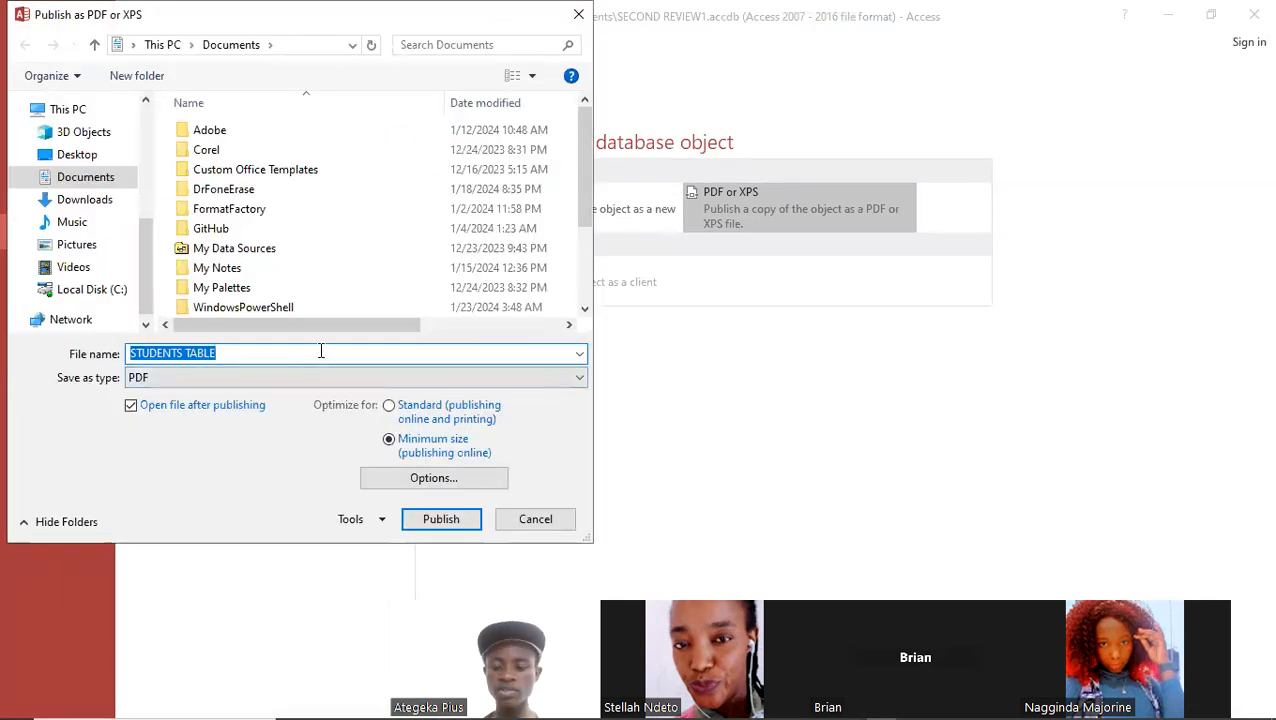
- Publish the form as STUDENTS FORM.pdf on the Desktop, accepting the page-width warning
click(321, 351)
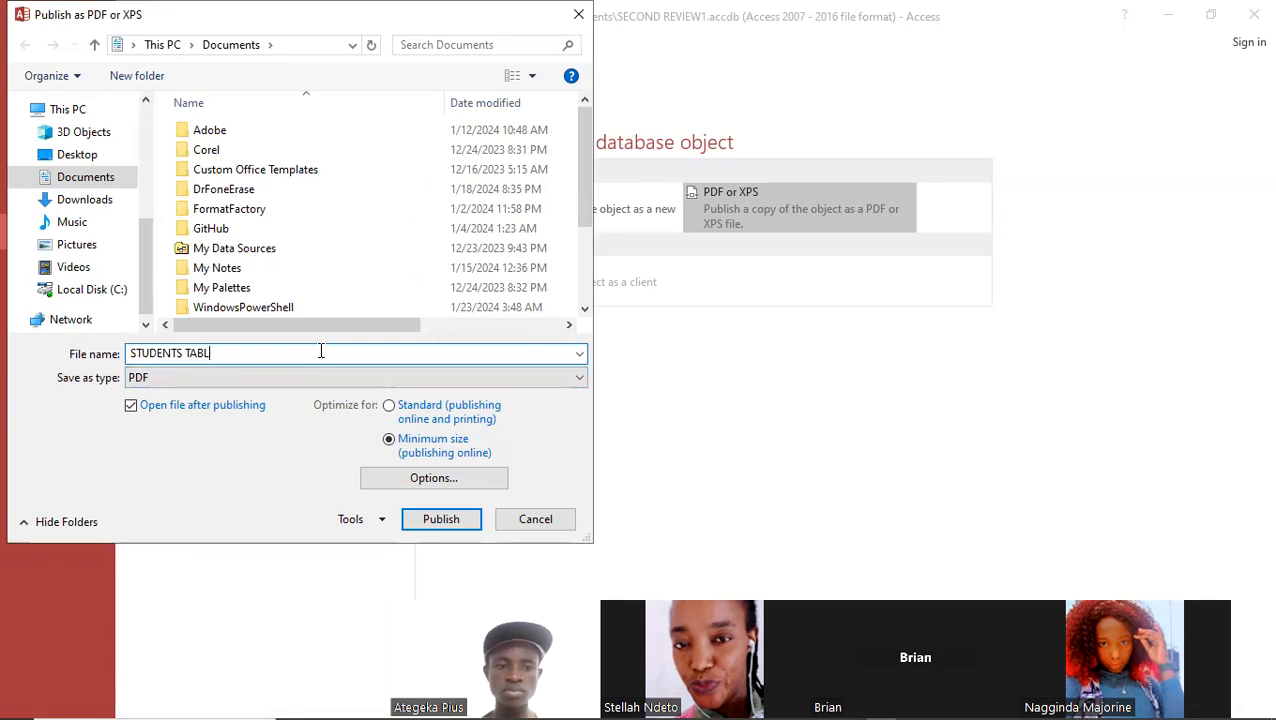
key(BackSpace)
text(FORM)
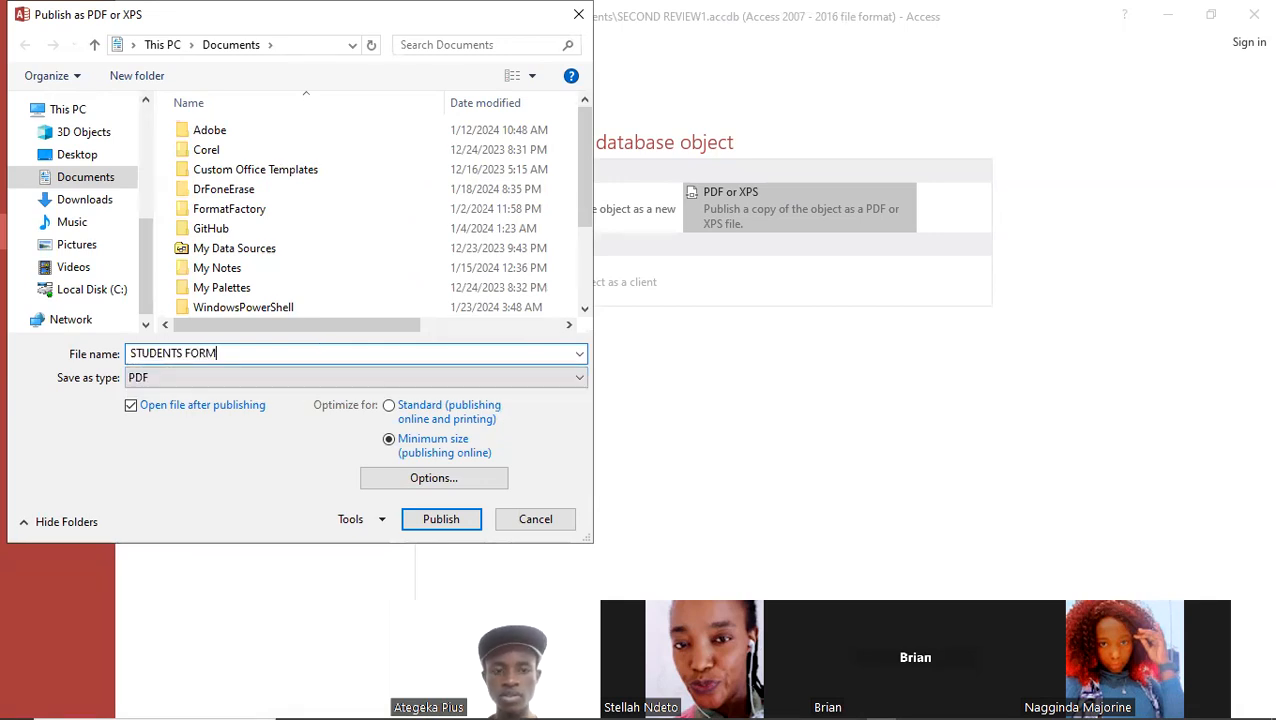
click(92, 160)
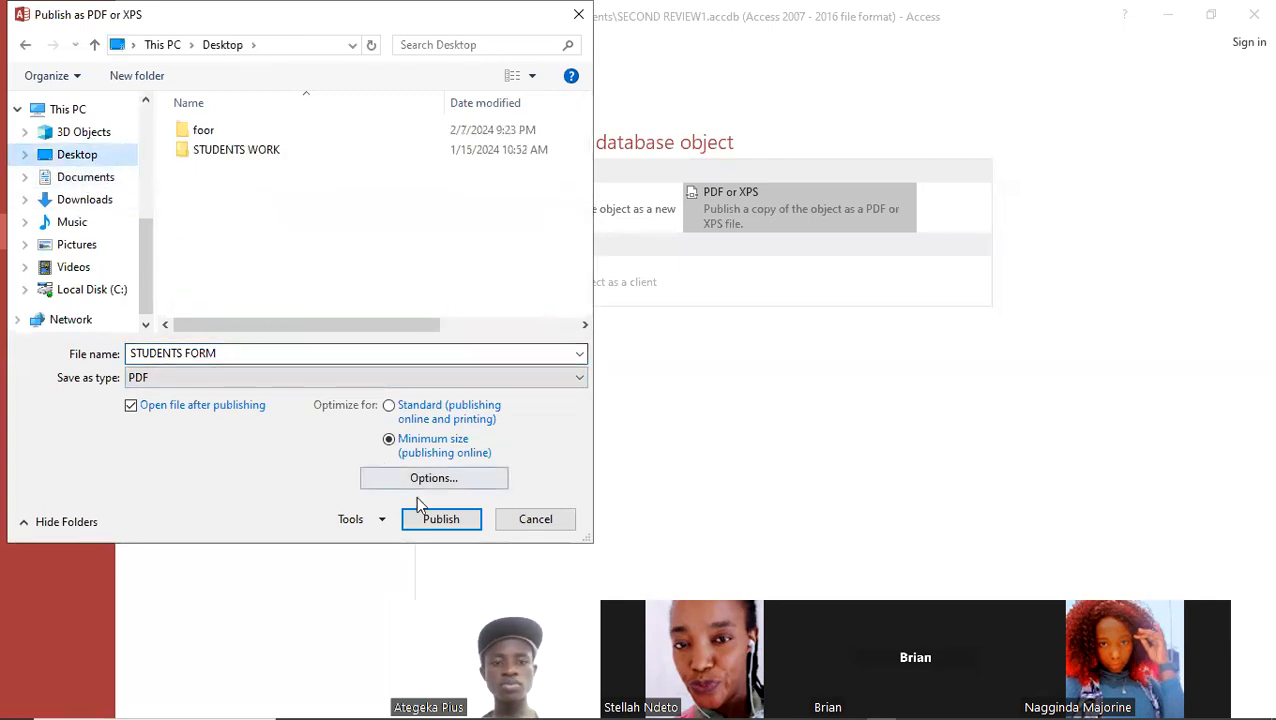
click(440, 521)
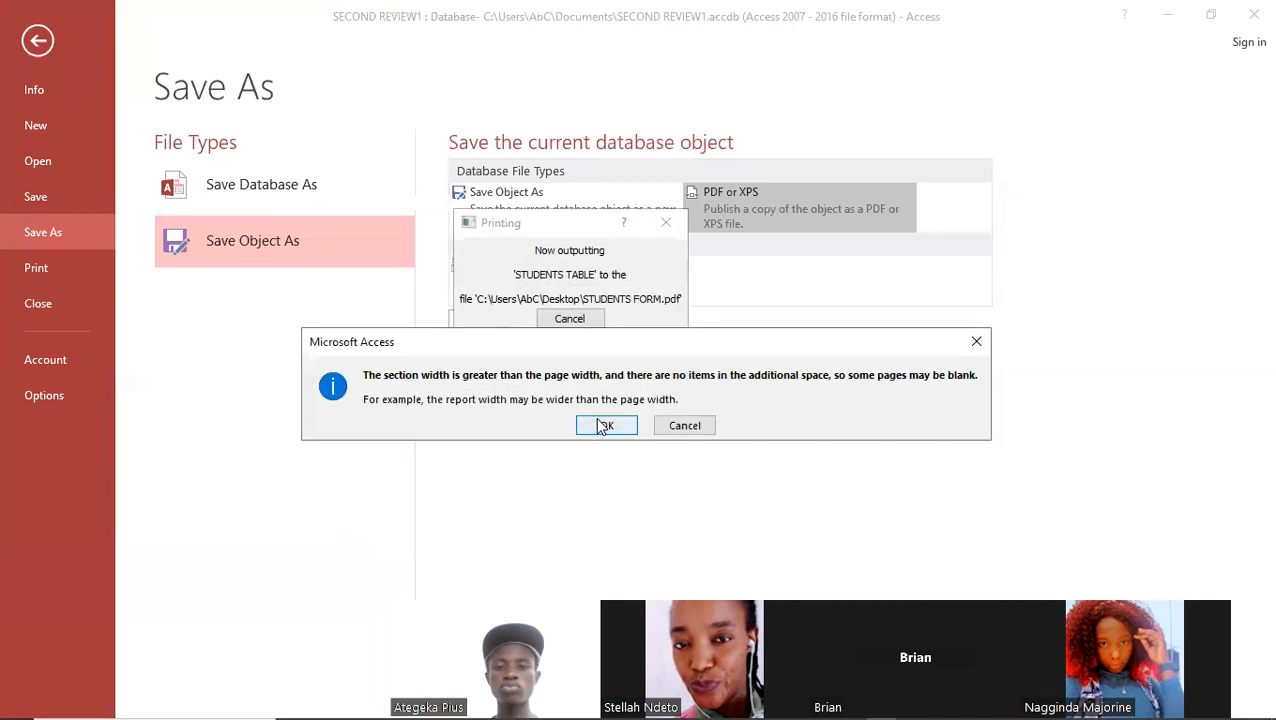
click(604, 424)
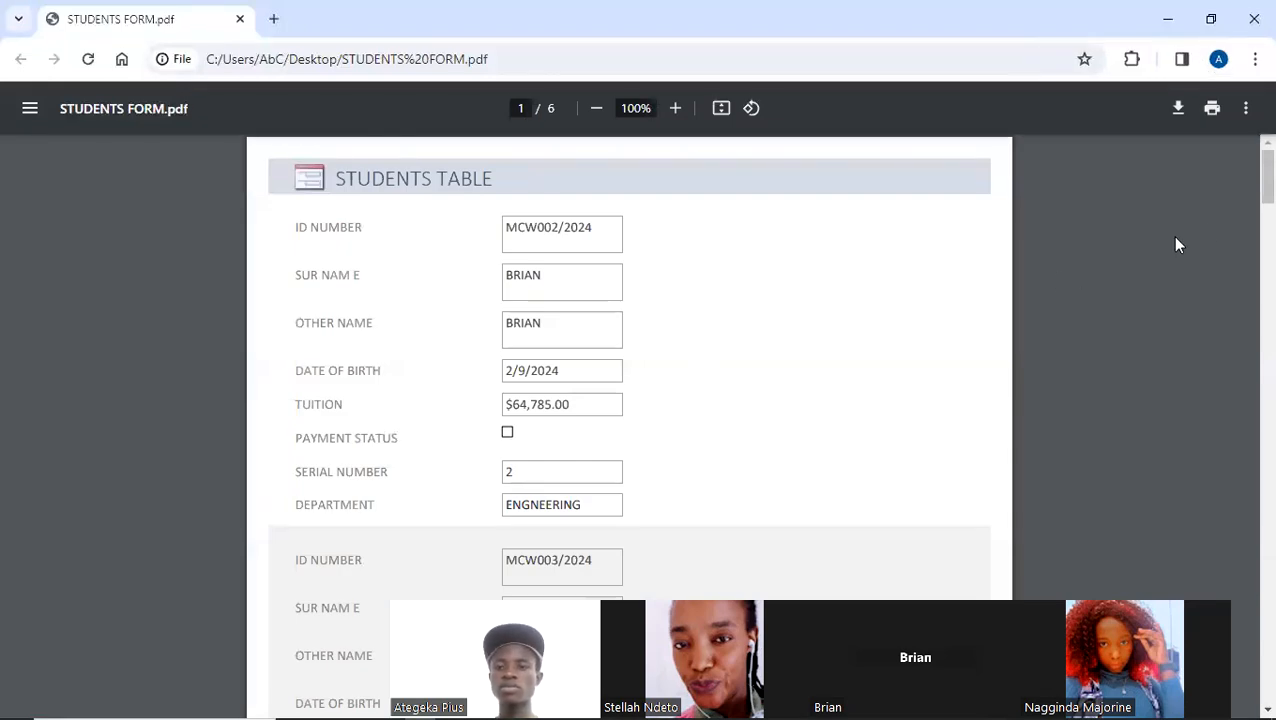
- Scroll through the six pages of STUDENTS FORM.pdf in Chrome, then minimise Chrome and Access
scroll(1247, 215, down, 3)
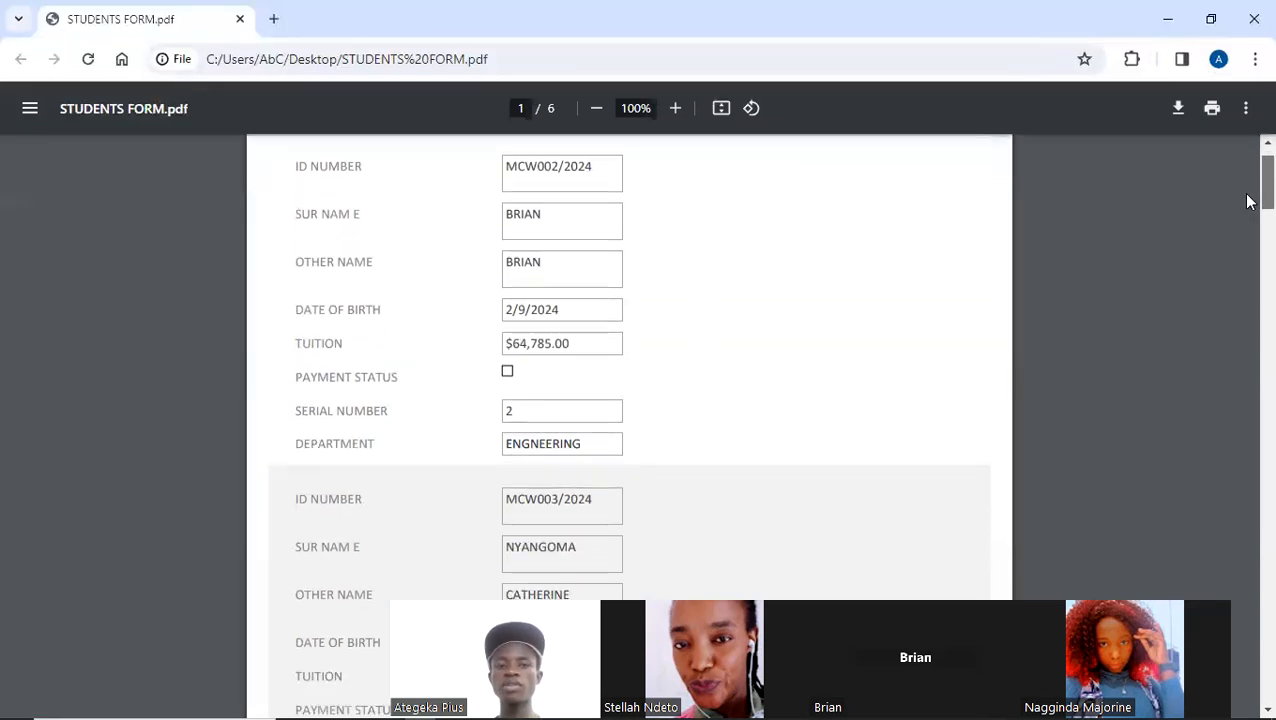
scroll(1247, 228, down, 12)
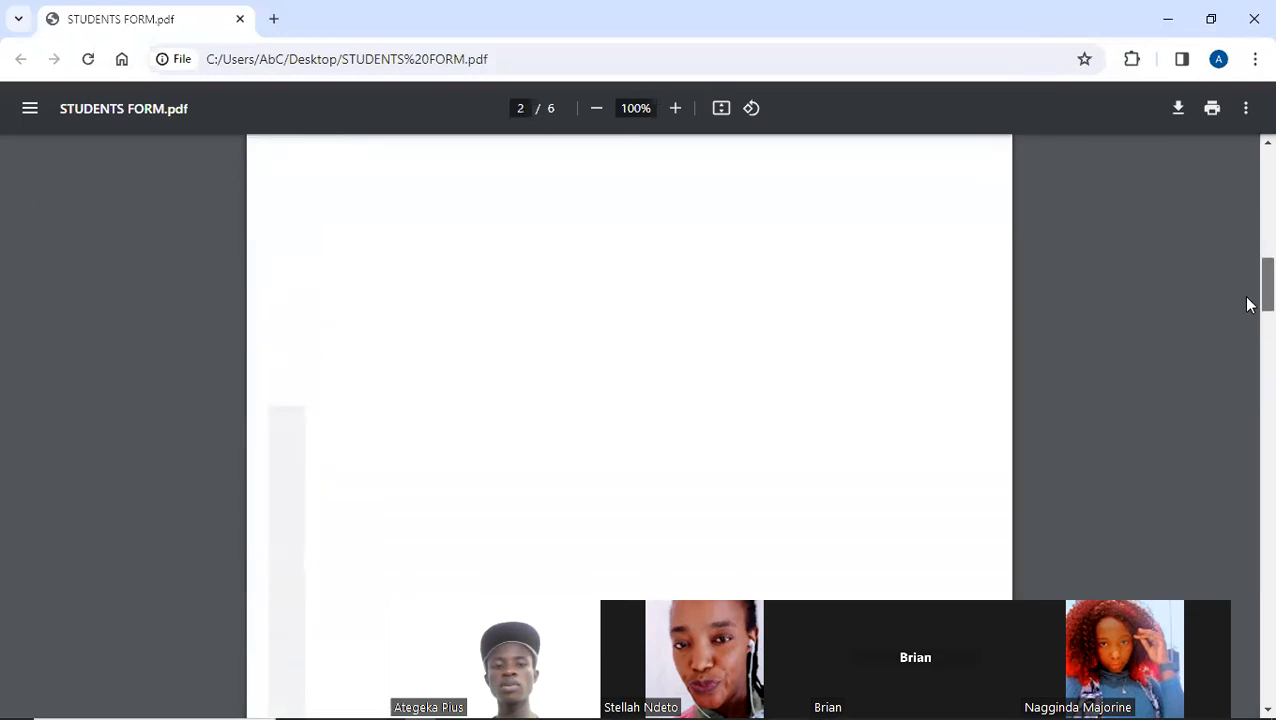
scroll(1247, 381, down, 3)
scroll(1247, 362, up, 11)
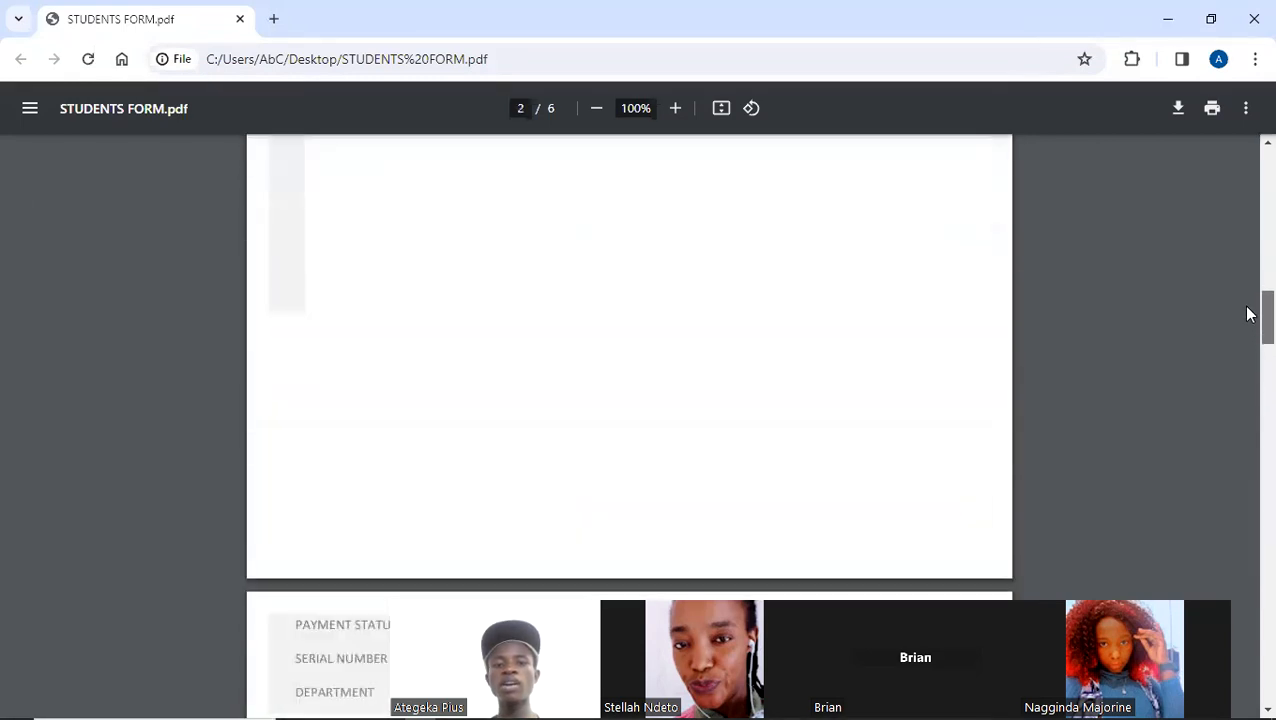
scroll(1247, 262, up, 3)
scroll(1247, 265, down, 1)
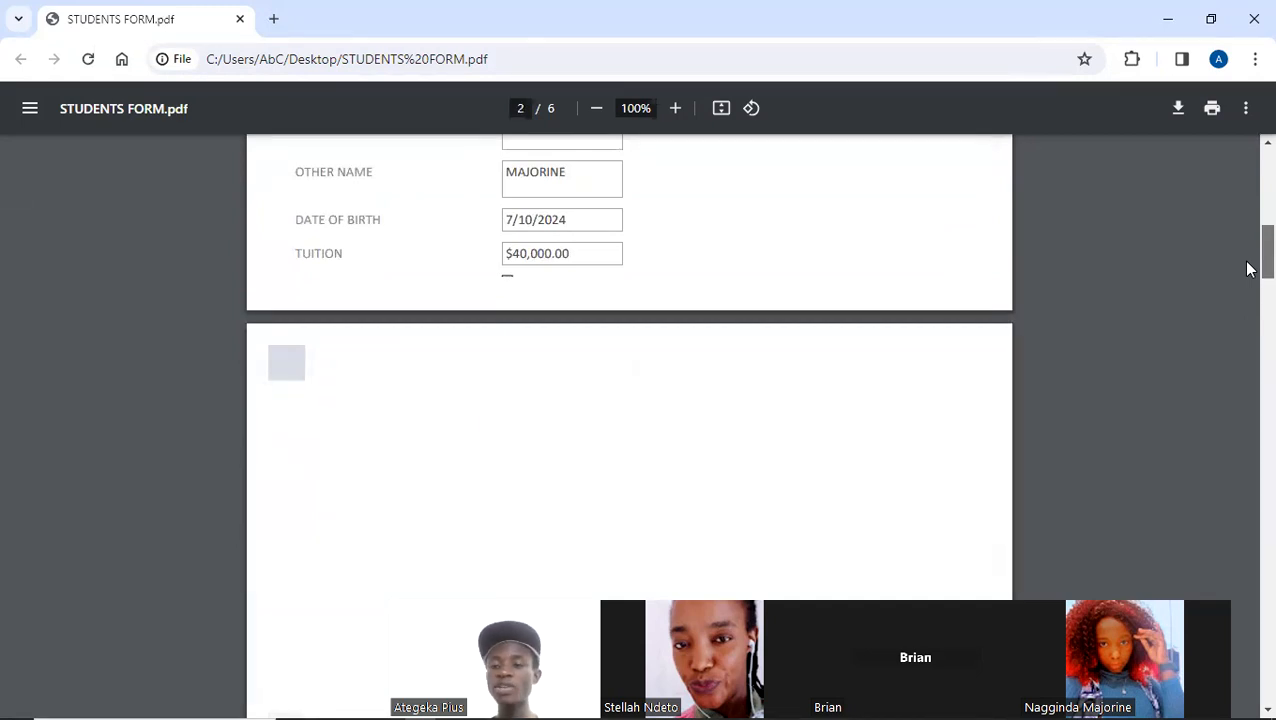
drag(1247, 270, 1247, 157)
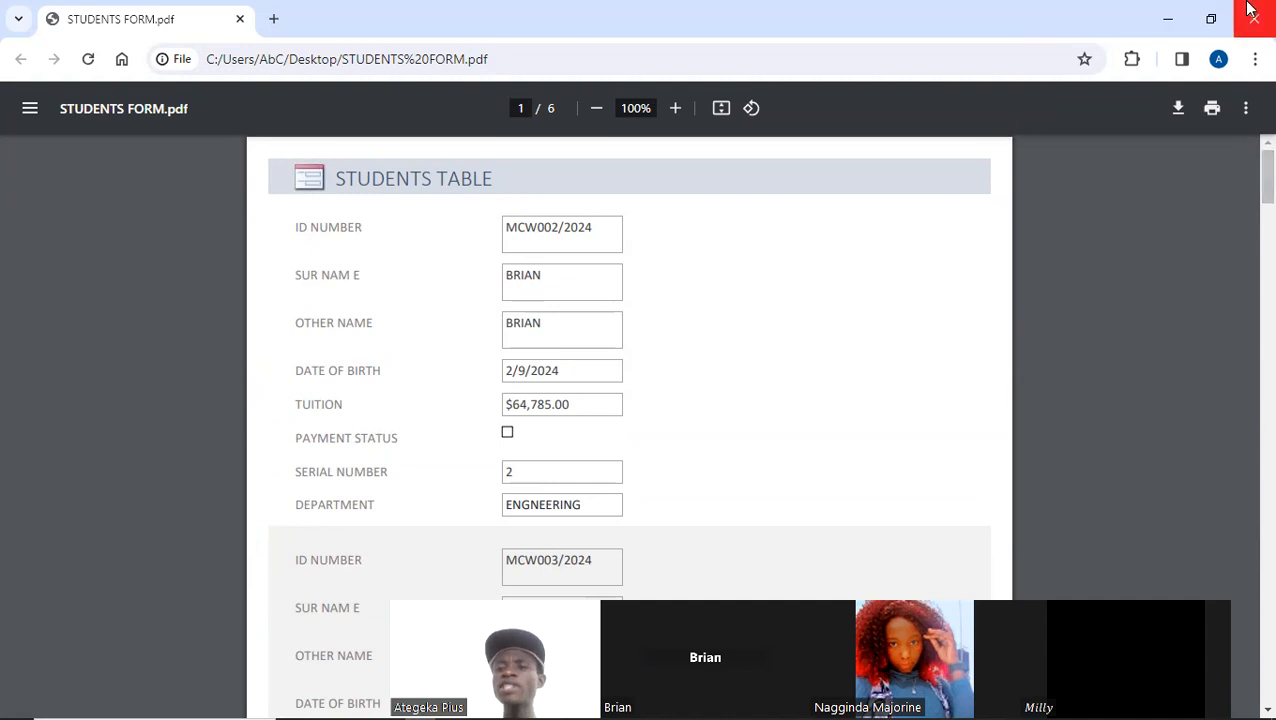
click(1172, 24)
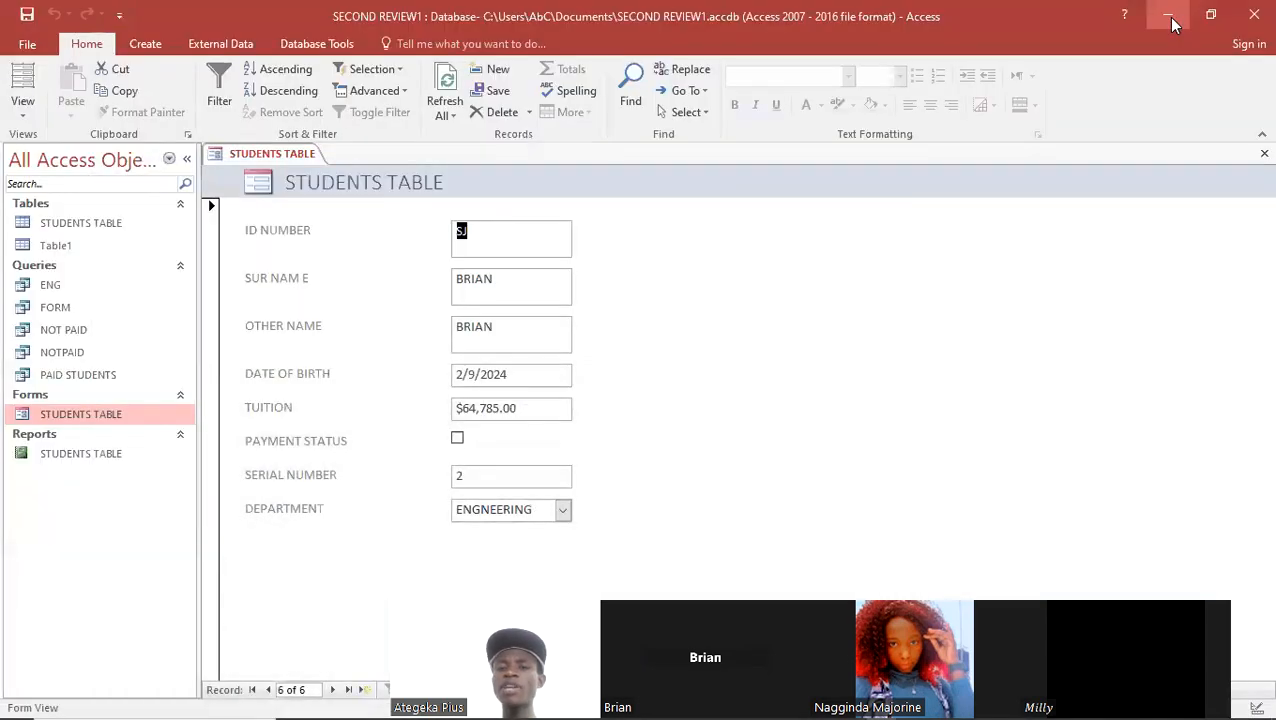
click(1166, 24)
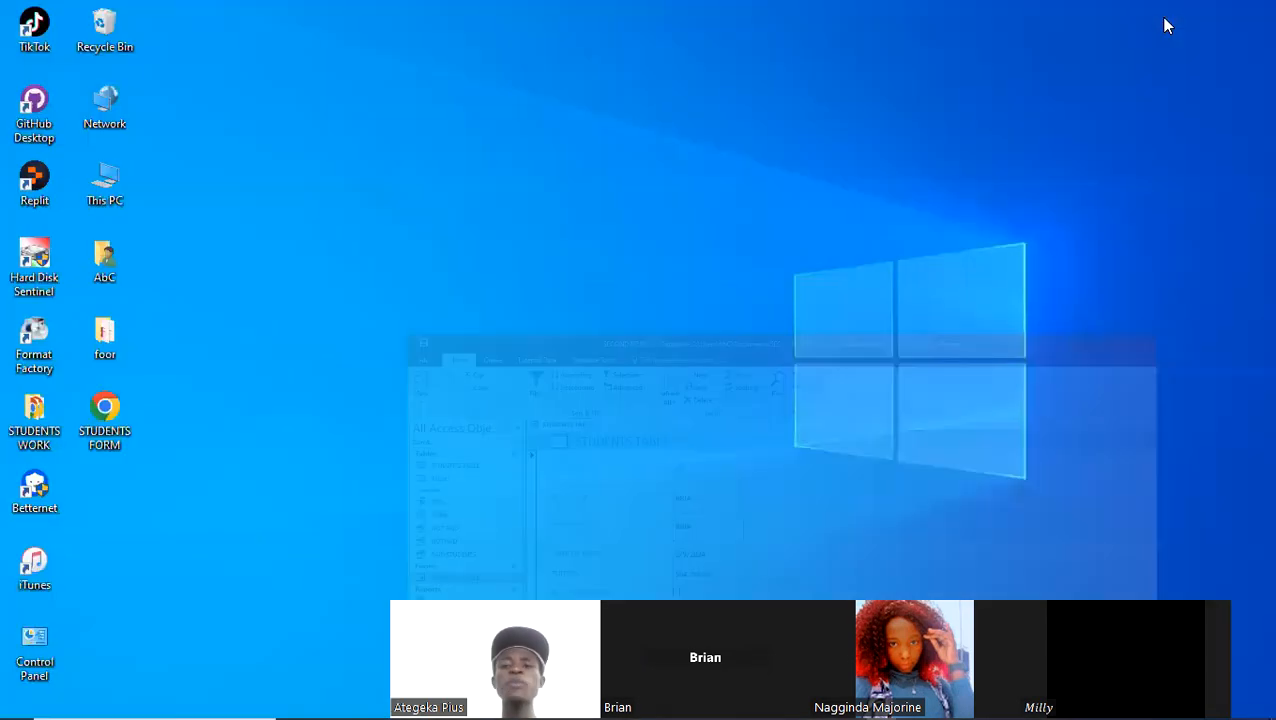